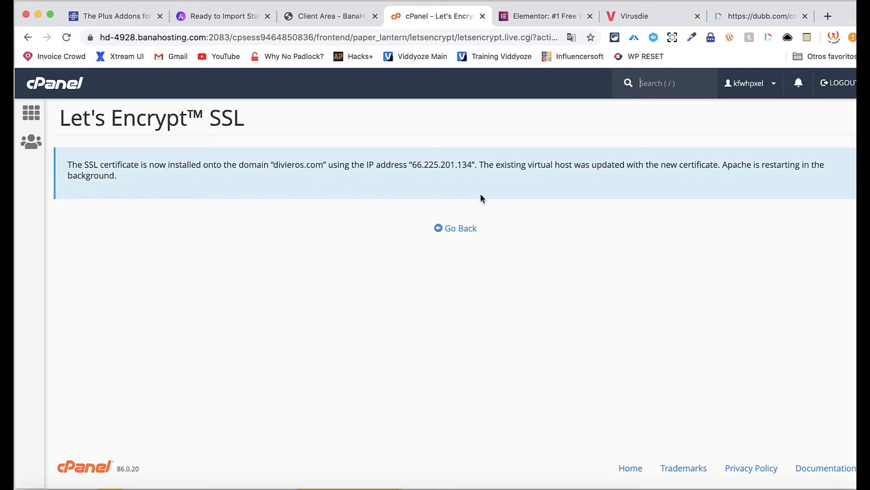
- Leave the SSL result page, return to the cPanel home dashboard and check the site's connection security
{"action": "left_click", "coordinate": [463, 229]}
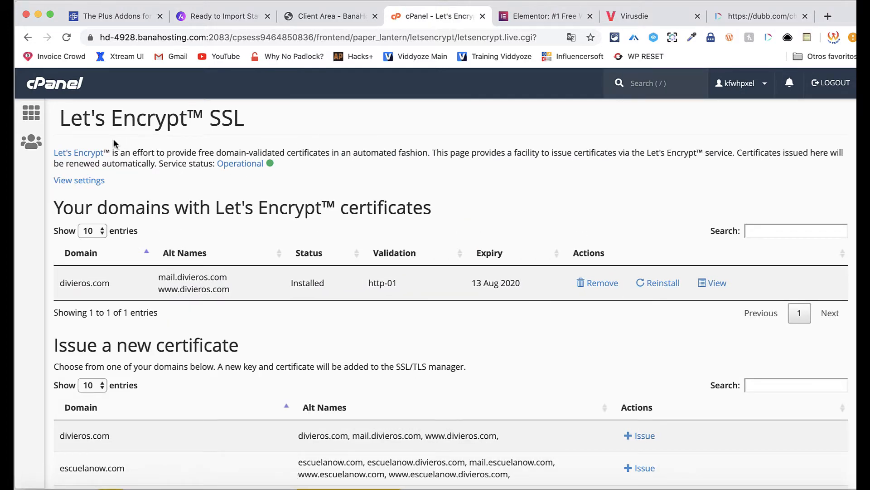
{"action": "left_click", "coordinate": [55, 96]}
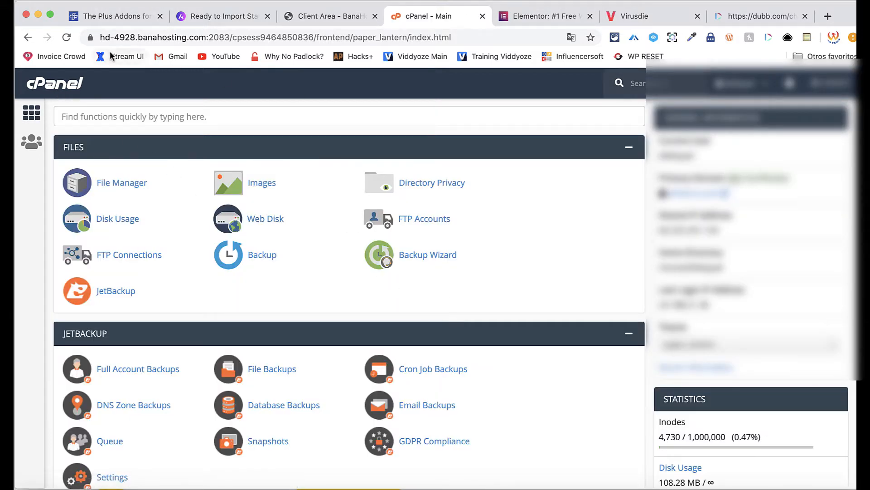
{"action": "left_click", "coordinate": [91, 39]}
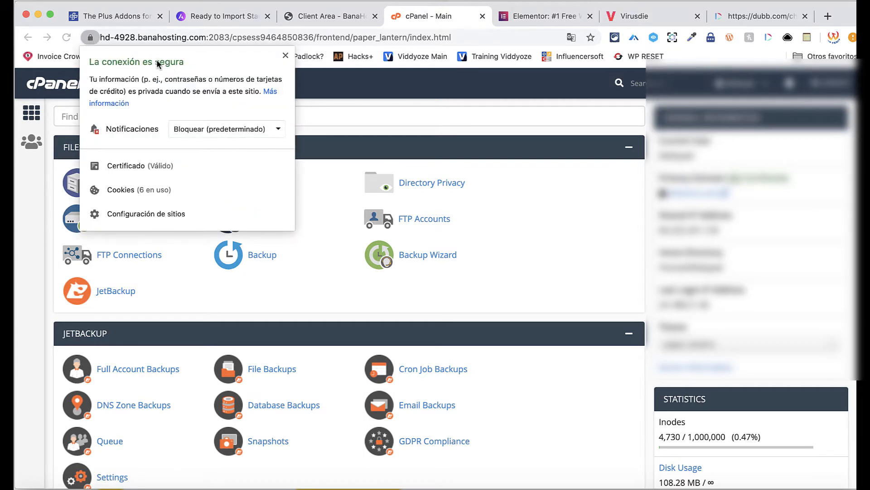
{"action": "left_click", "coordinate": [90, 38]}
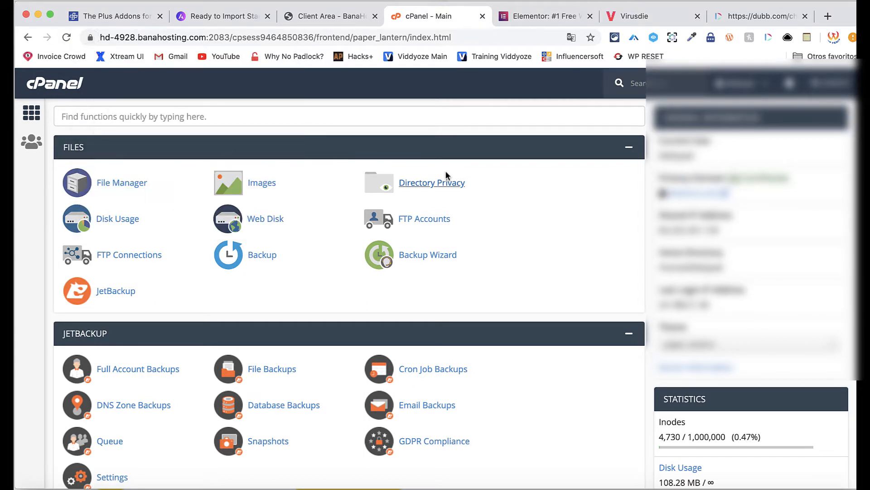
{"action": "scroll", "coordinate": [445, 364], "scroll_direction": "down", "scroll_amount": 3}
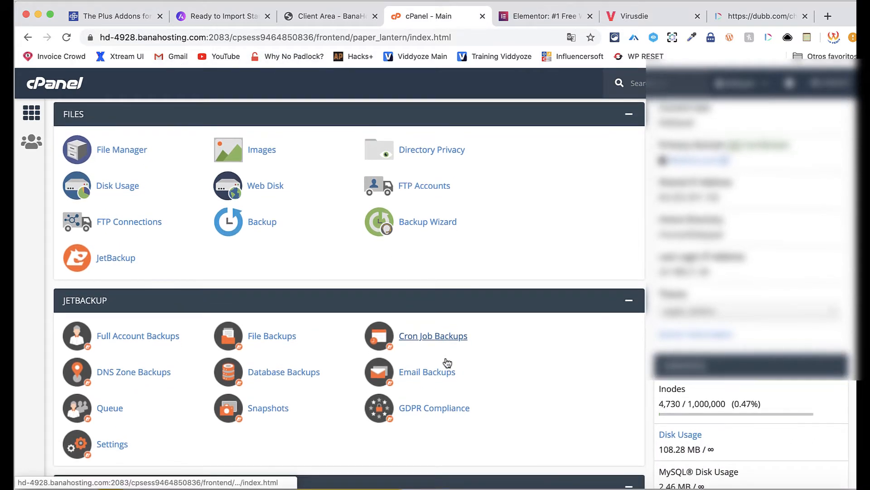
{"action": "scroll", "coordinate": [447, 363], "scroll_direction": "down", "scroll_amount": 15}
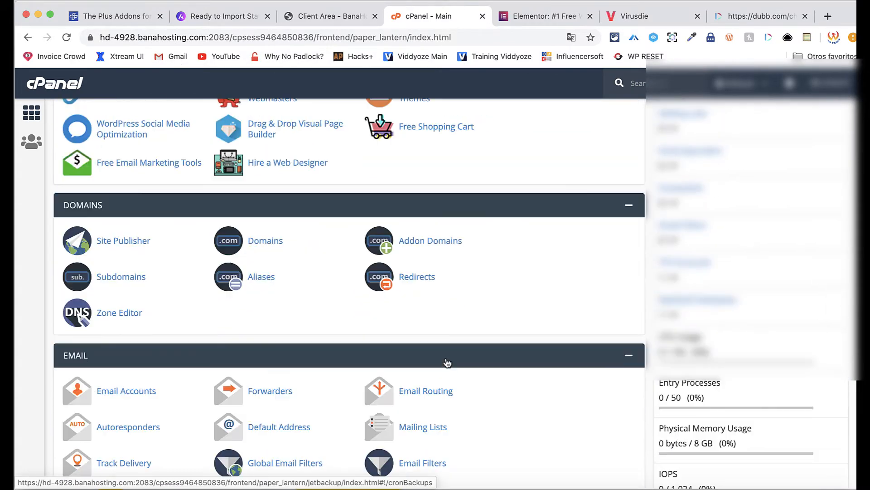
{"action": "scroll", "coordinate": [446, 358], "scroll_direction": "down", "scroll_amount": 1}
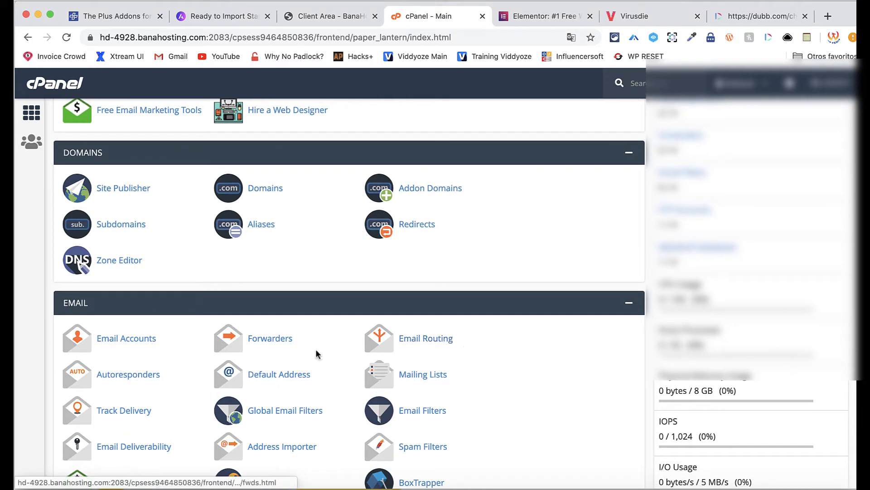
- Glance at the email accounts list, then return home and scroll down to the Email section
{"action": "left_click", "coordinate": [155, 344]}
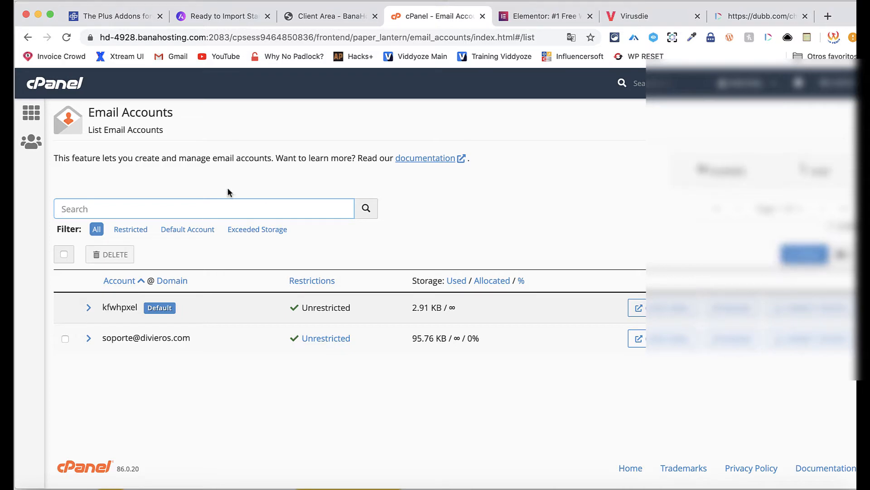
{"action": "left_click", "coordinate": [31, 112]}
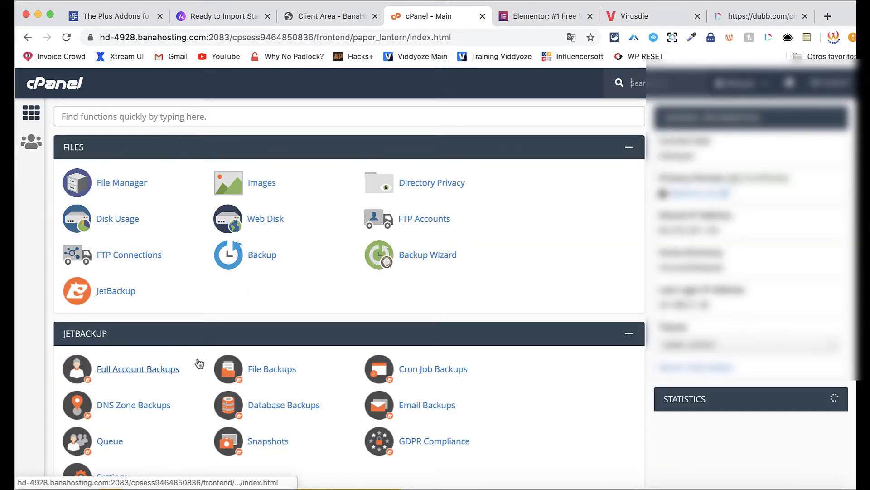
{"action": "scroll", "coordinate": [200, 363], "scroll_direction": "down", "scroll_amount": 10}
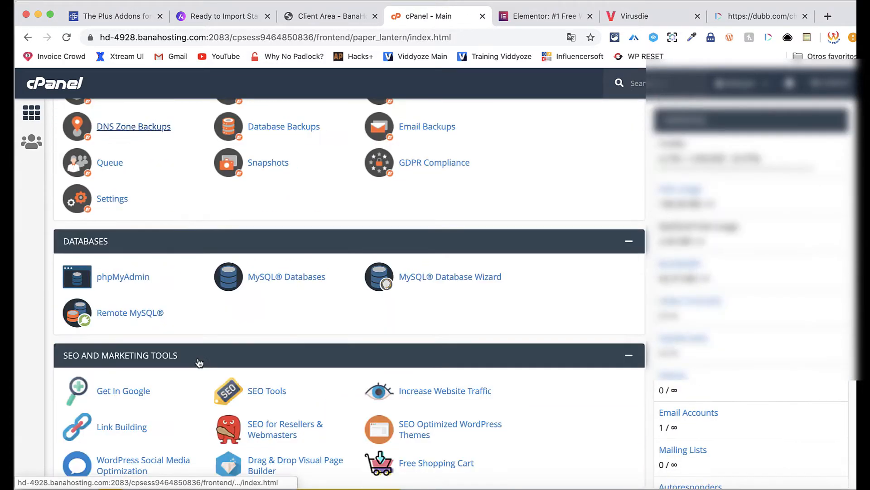
{"action": "scroll", "coordinate": [199, 362], "scroll_direction": "down", "scroll_amount": 5}
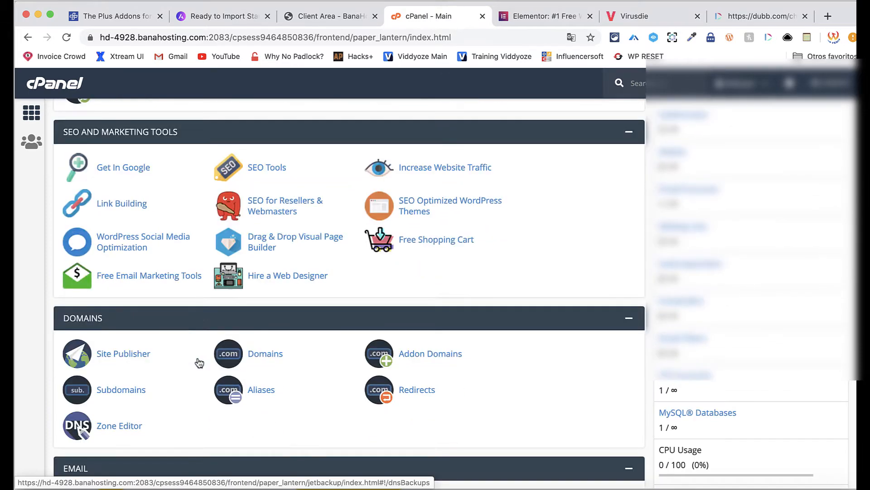
{"action": "scroll", "coordinate": [200, 363], "scroll_direction": "down", "scroll_amount": 5}
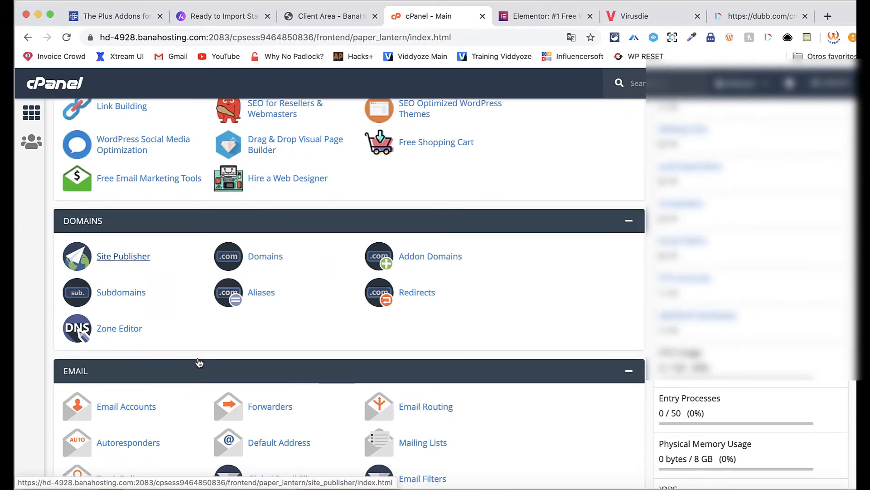
{"action": "scroll", "coordinate": [199, 363], "scroll_direction": "down", "scroll_amount": 3}
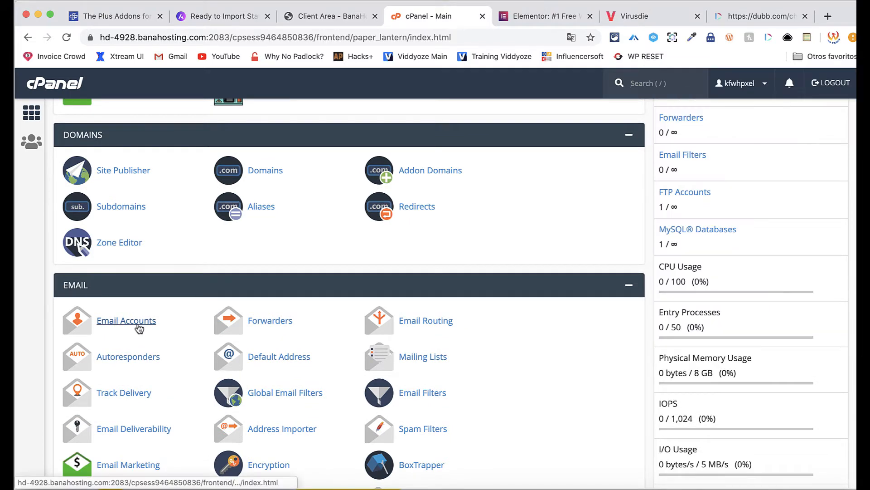
- Start a new email account on the divieros.com domain with username 'support'
{"action": "left_click", "coordinate": [127, 320]}
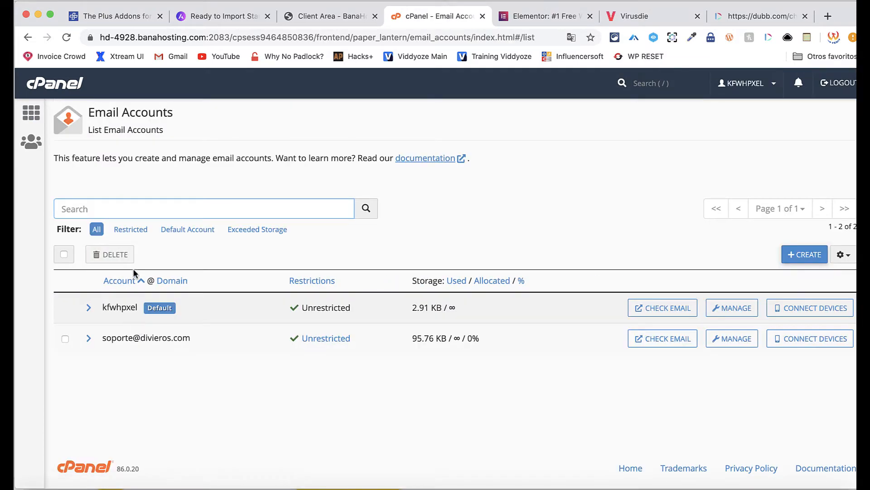
{"action": "left_click", "coordinate": [800, 255]}
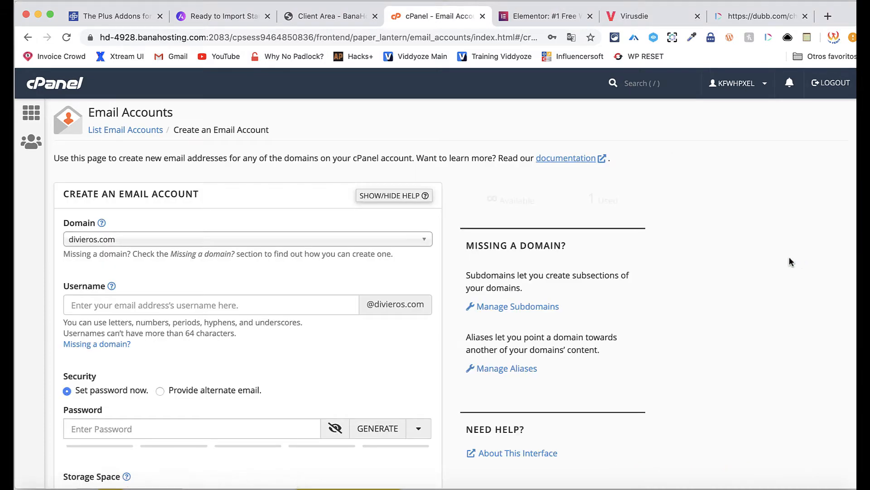
{"action": "left_click", "coordinate": [129, 242]}
{"action": "left_click", "coordinate": [129, 242]}
{"action": "left_click", "coordinate": [127, 241]}
{"action": "left_click", "coordinate": [129, 243]}
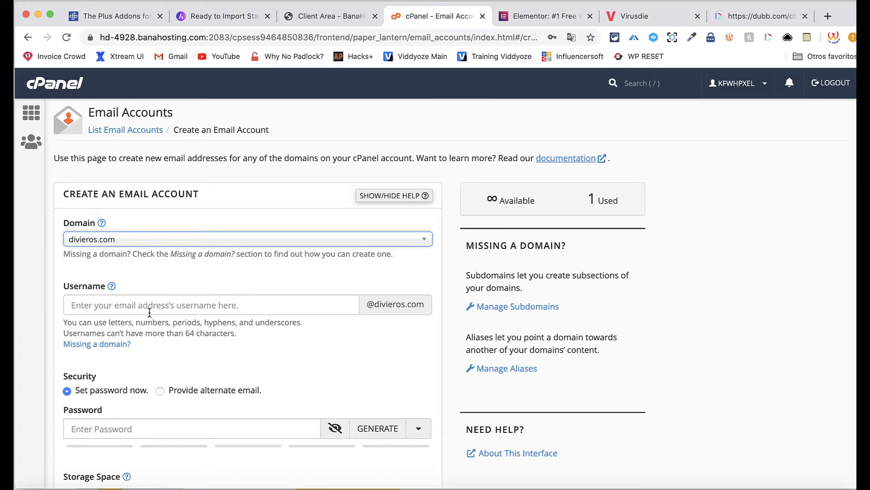
{"action": "left_click", "coordinate": [317, 305]}
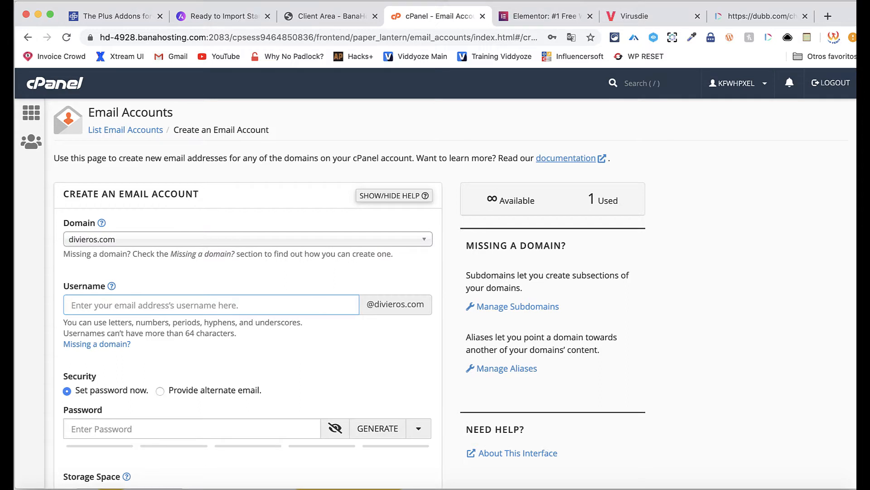
{"action": "type", "text": "suppo"}
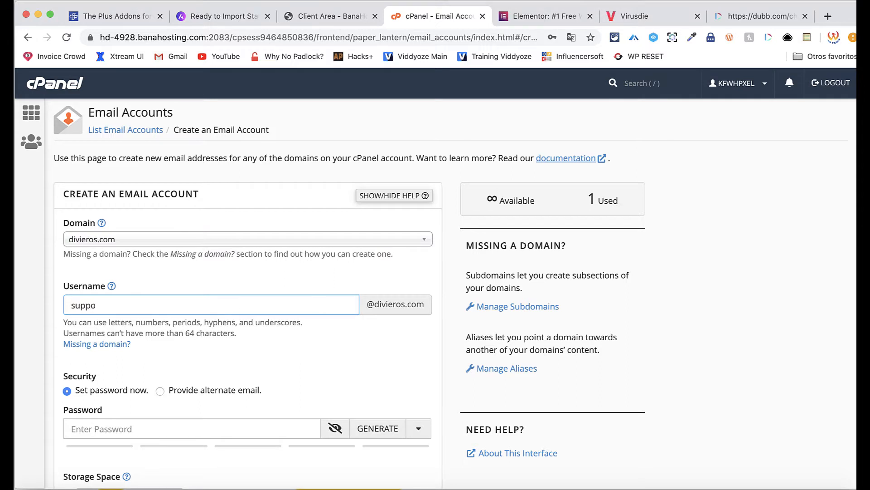
{"action": "type", "text": "rt"}
- Fill in a saved password, choose Unlimited storage and create the account
{"action": "scroll", "coordinate": [384, 393], "scroll_direction": "down", "scroll_amount": 4}
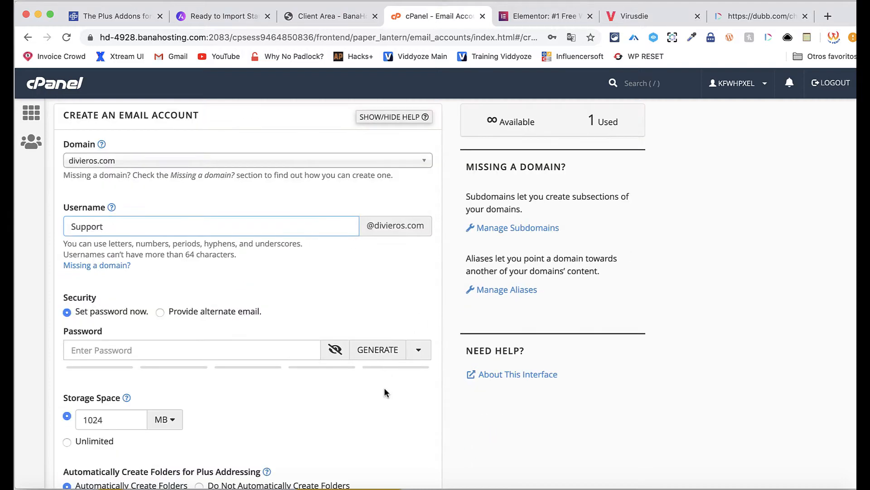
{"action": "left_click", "coordinate": [177, 275]}
{"action": "left_click", "coordinate": [136, 303]}
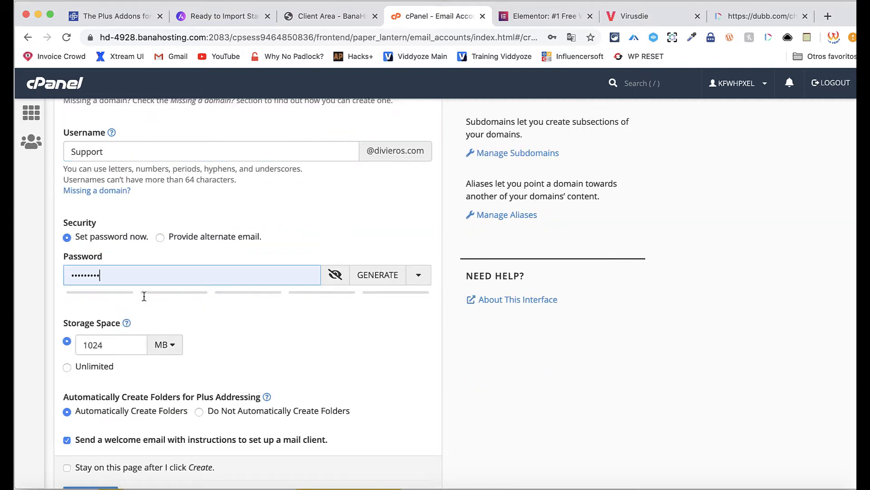
{"action": "scroll", "coordinate": [215, 367], "scroll_direction": "down", "scroll_amount": 2}
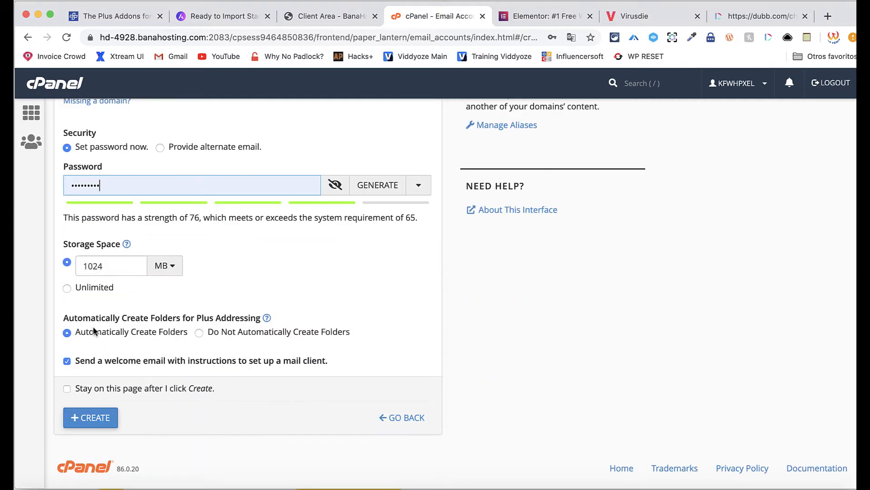
{"action": "left_click", "coordinate": [69, 290]}
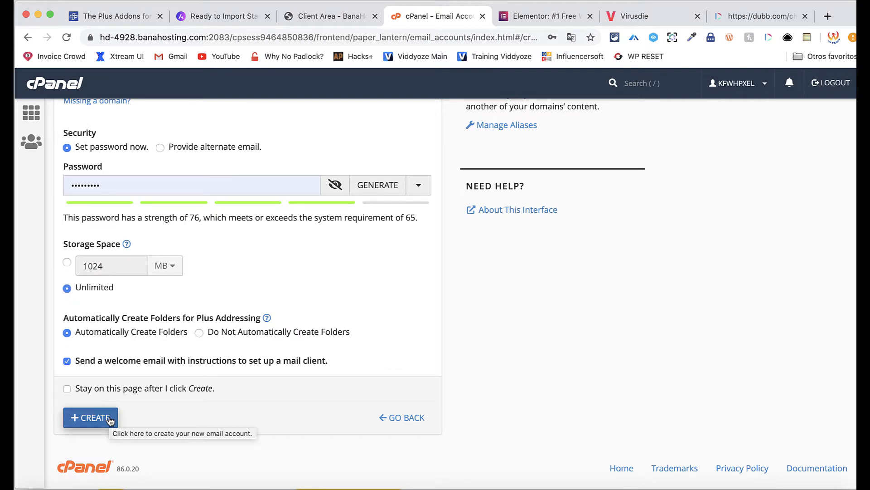
{"action": "left_click", "coordinate": [106, 420]}
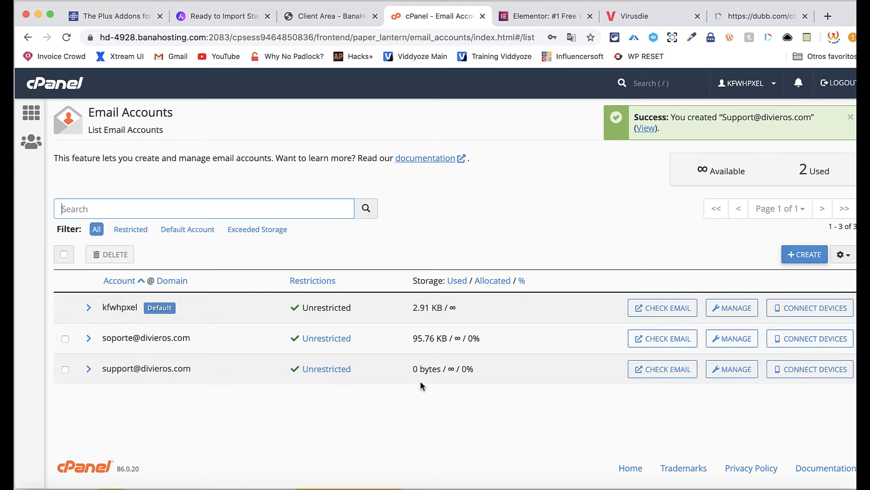
- Open the support mailbox in Roundcube with 'Open my inbox when I log in' ticked, then return to cPanel
{"action": "left_click", "coordinate": [668, 372]}
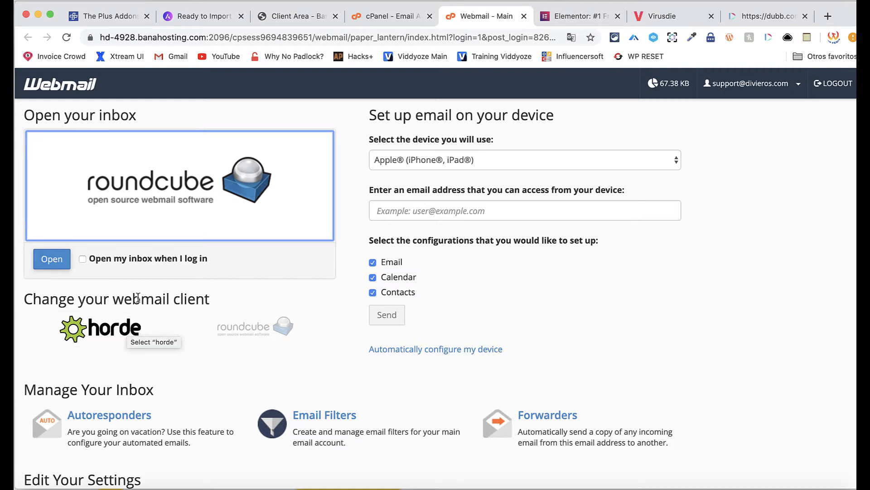
{"action": "left_click", "coordinate": [83, 259]}
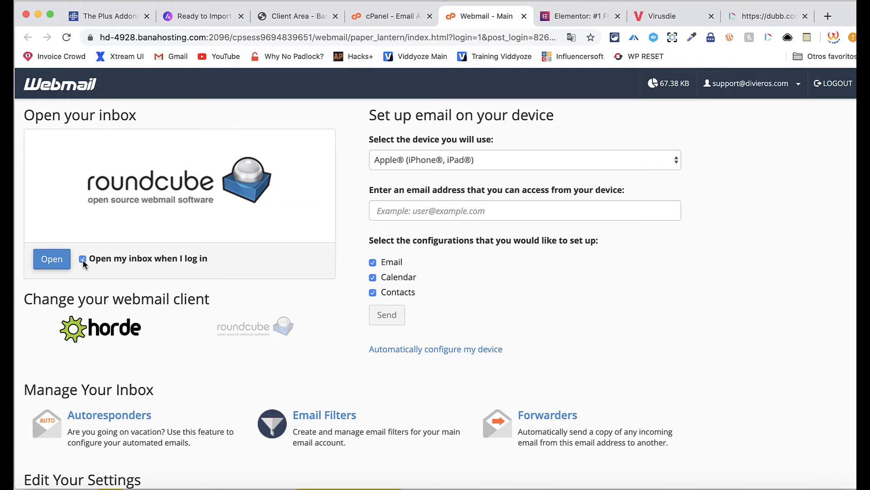
{"action": "left_click", "coordinate": [62, 264]}
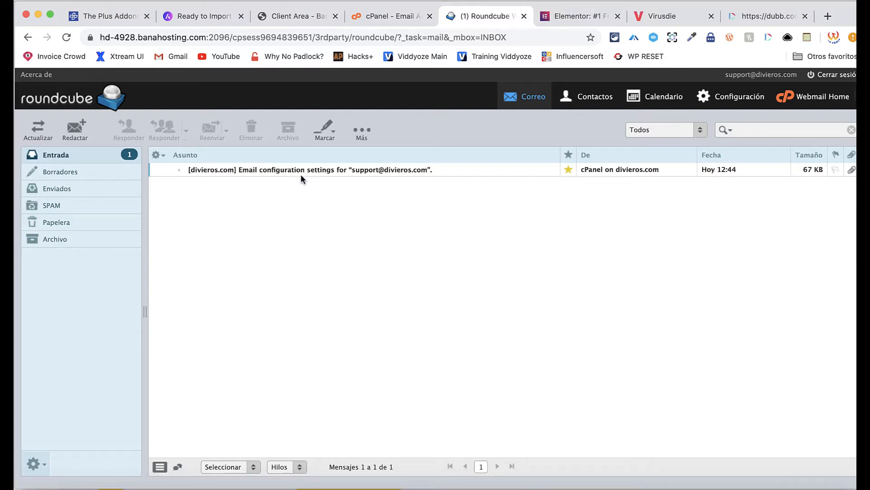
{"action": "left_click", "coordinate": [410, 16]}
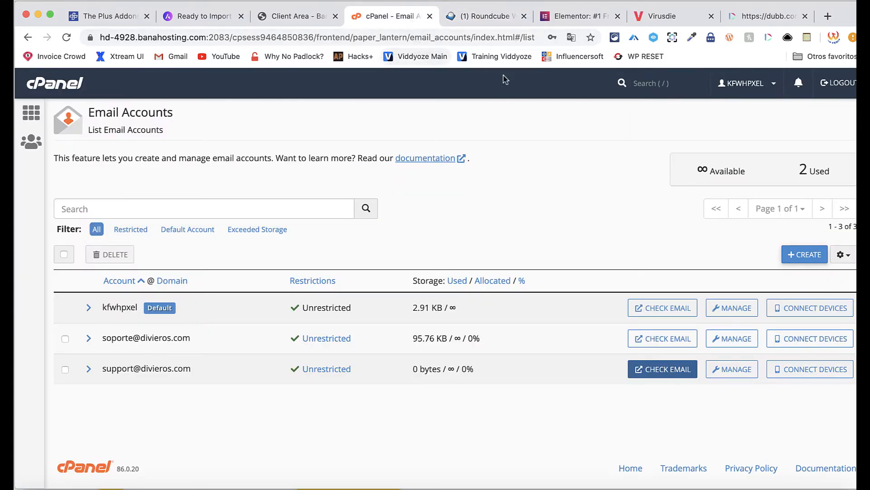
- From the cPanel home, open the WHMCS installer under Softaculous Apps Installer in a new tab
{"action": "left_click", "coordinate": [52, 83]}
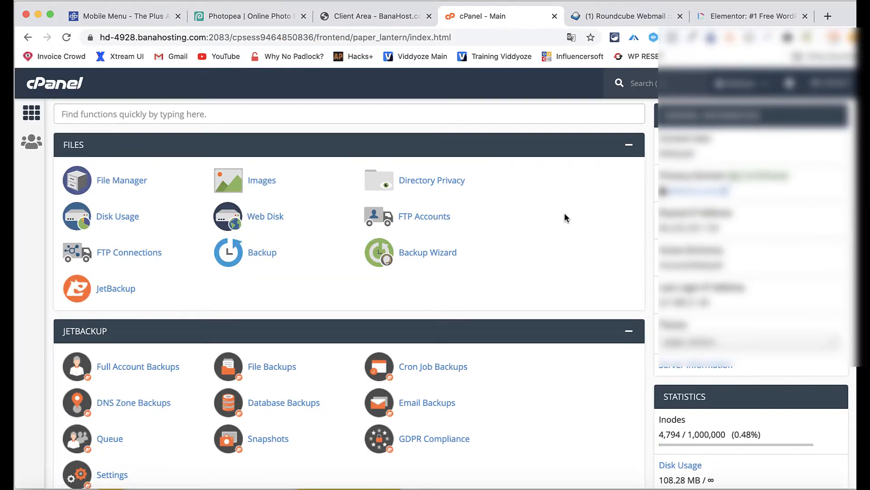
{"action": "scroll", "coordinate": [565, 213], "scroll_direction": "down", "scroll_amount": 3}
{"action": "scroll", "coordinate": [564, 213], "scroll_direction": "down", "scroll_amount": 20}
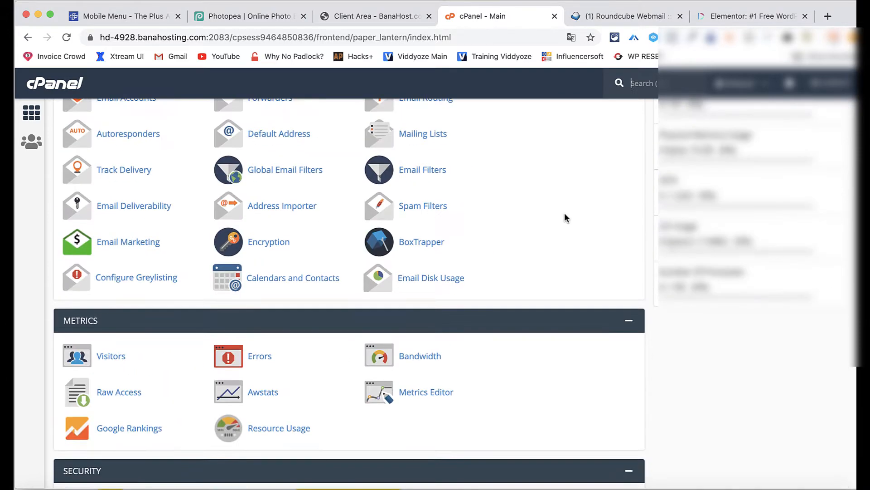
{"action": "scroll", "coordinate": [564, 213], "scroll_direction": "down", "scroll_amount": 15}
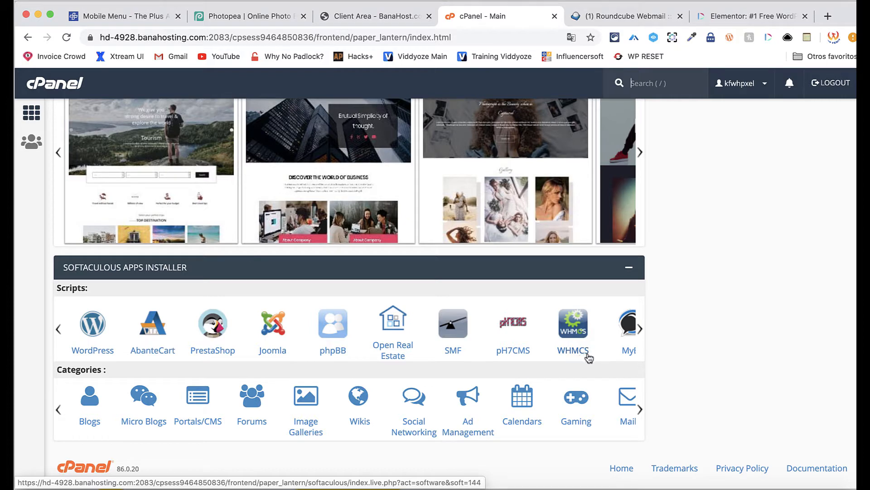
{"action": "right_click", "coordinate": [574, 329]}
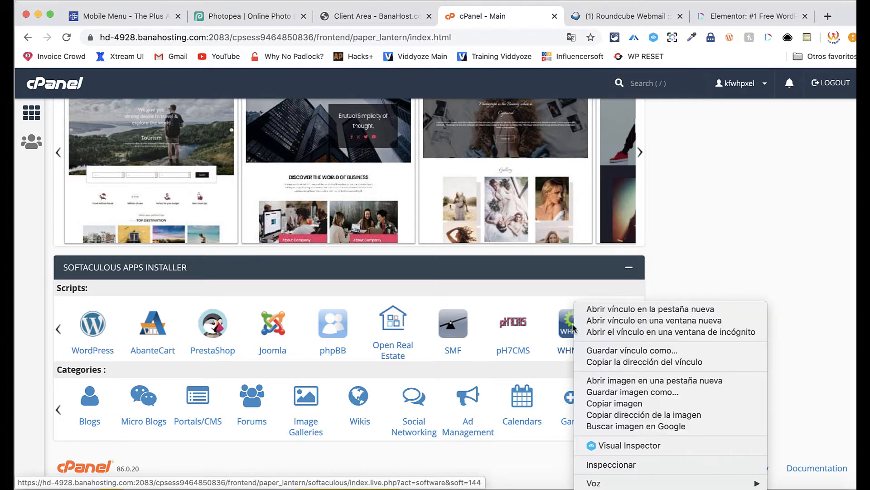
{"action": "left_click", "coordinate": [590, 310]}
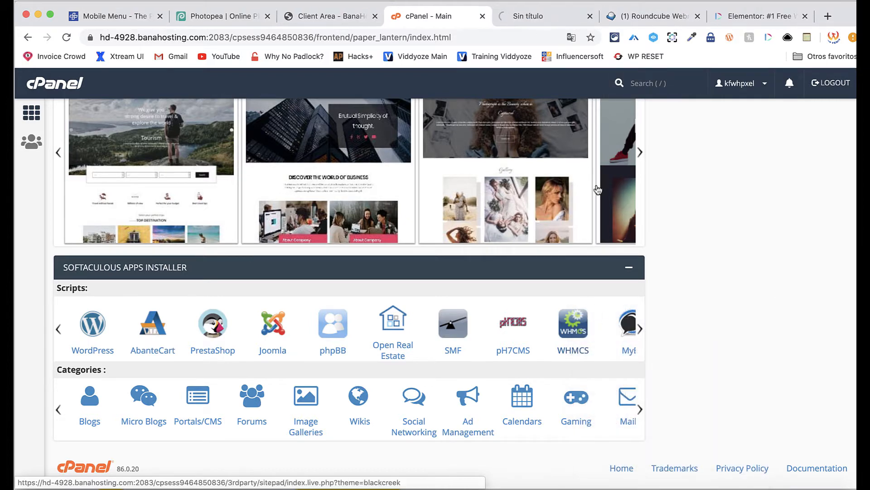
- Browse the WHMCS installer's Features and Screenshots, paging through two screenshots
{"action": "left_click", "coordinate": [533, 20]}
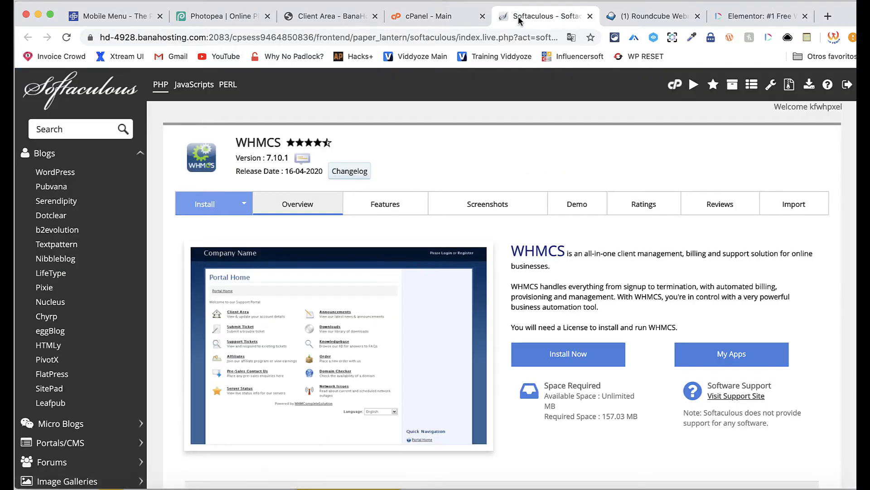
{"action": "left_click", "coordinate": [452, 18]}
{"action": "left_click", "coordinate": [578, 329]}
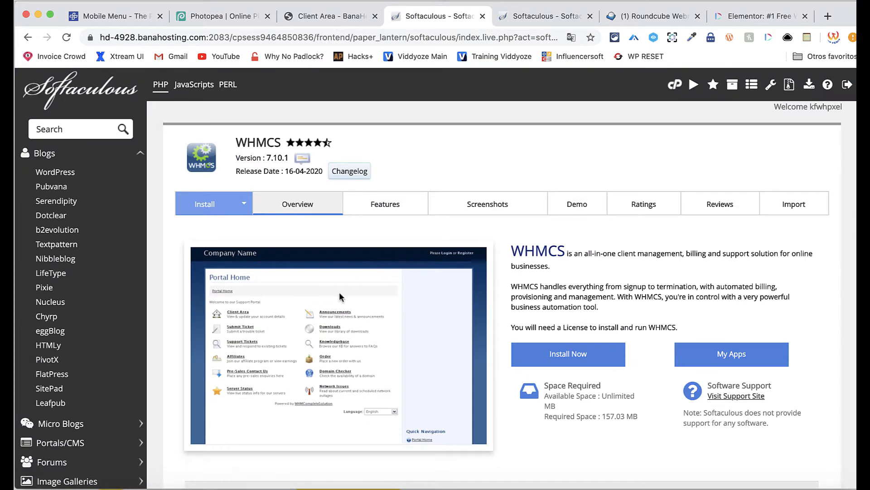
{"action": "left_click", "coordinate": [396, 210]}
{"action": "left_click", "coordinate": [487, 202]}
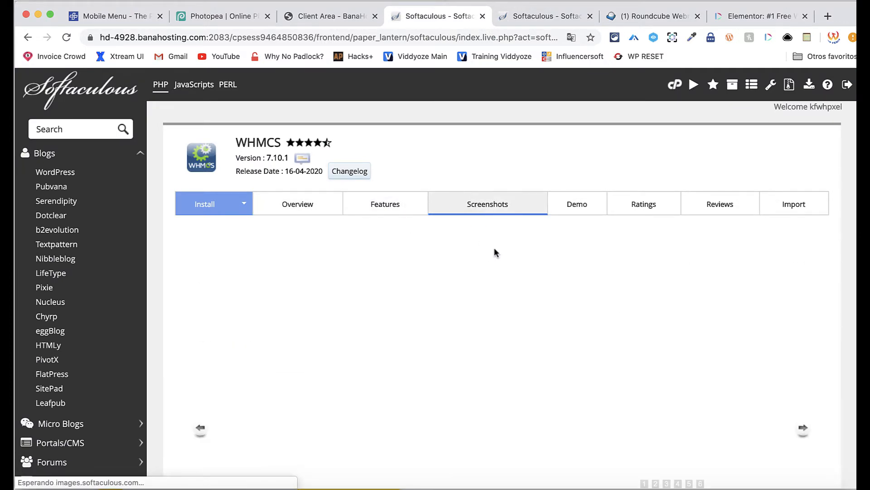
{"action": "scroll", "coordinate": [612, 318], "scroll_direction": "down", "scroll_amount": 1}
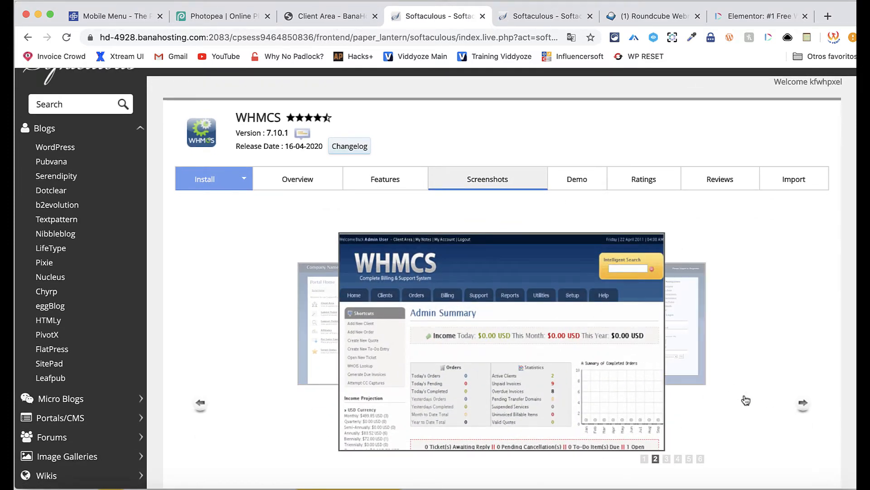
{"action": "left_click", "coordinate": [803, 404]}
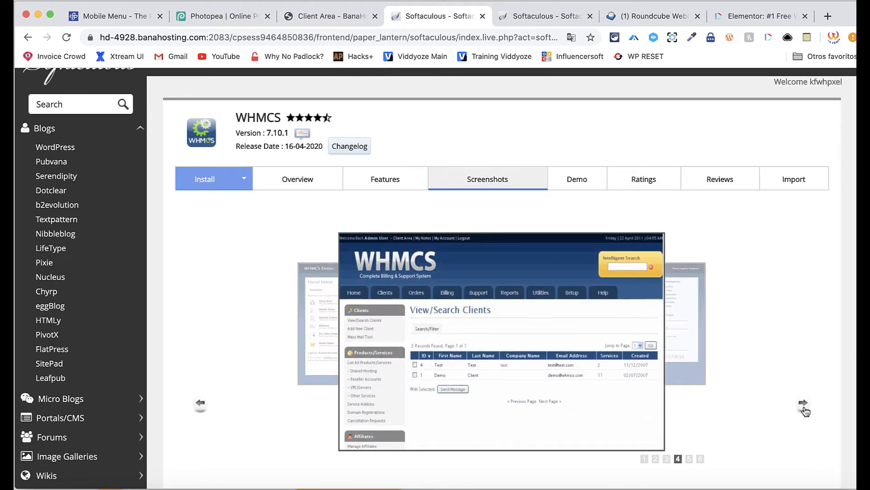
{"action": "left_click", "coordinate": [804, 403]}
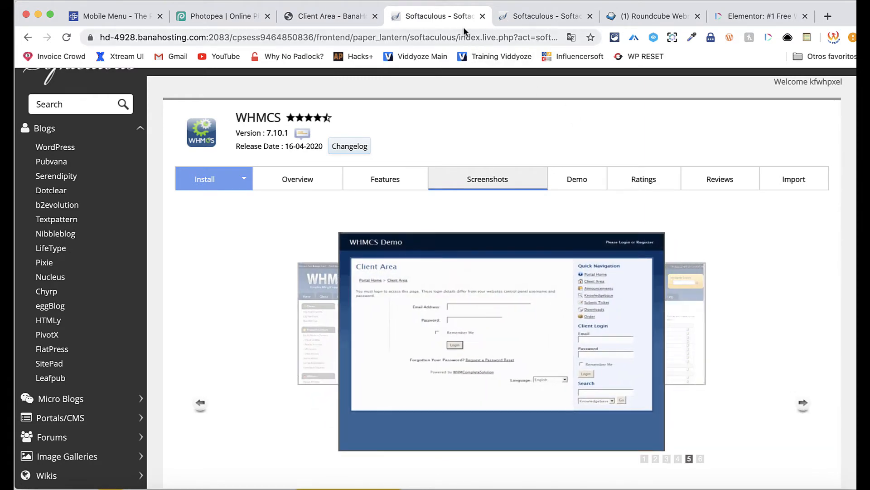
- Close the duplicate tab and bring up the WordPress 5.4.1 installer overview page
{"action": "left_click", "coordinate": [482, 16]}
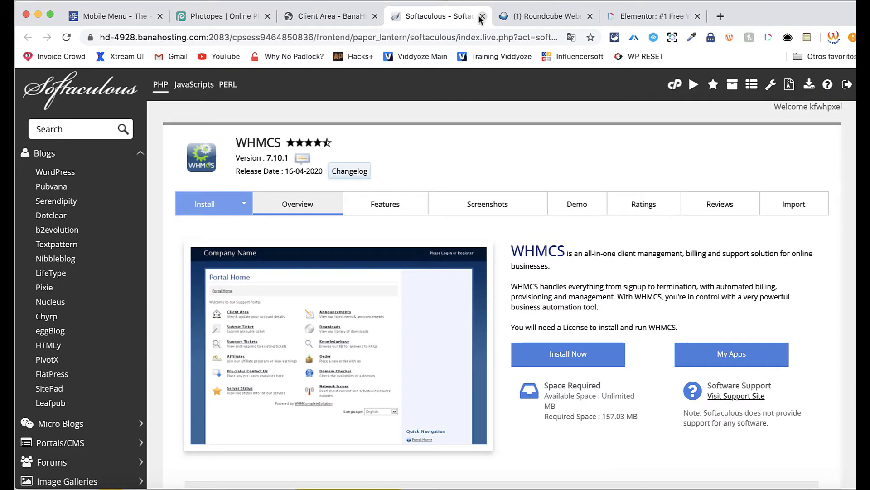
{"action": "left_click", "coordinate": [42, 175]}
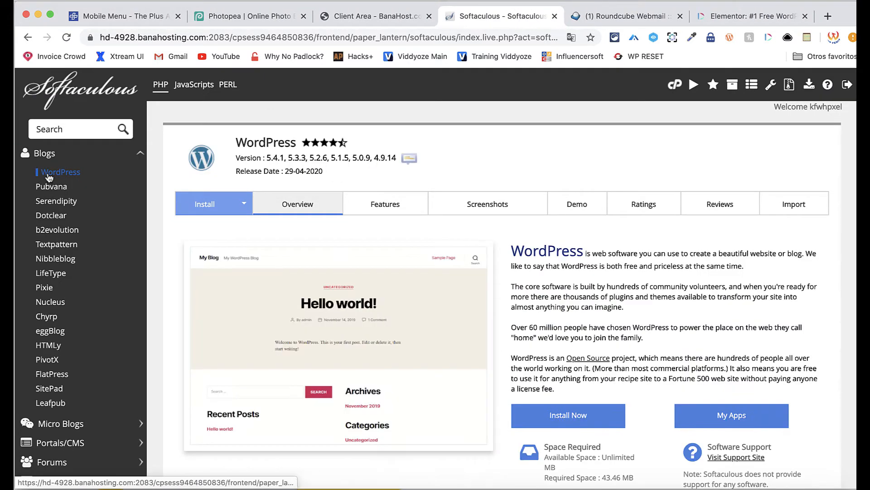
{"action": "left_click", "coordinate": [361, 15]}
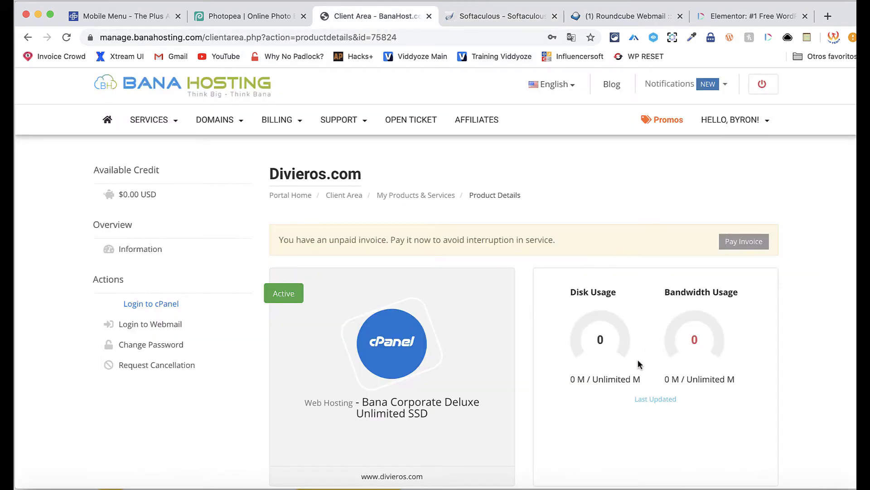
{"action": "scroll", "coordinate": [638, 364], "scroll_direction": "down", "scroll_amount": 15}
{"action": "scroll", "coordinate": [638, 363], "scroll_direction": "up", "scroll_amount": 15}
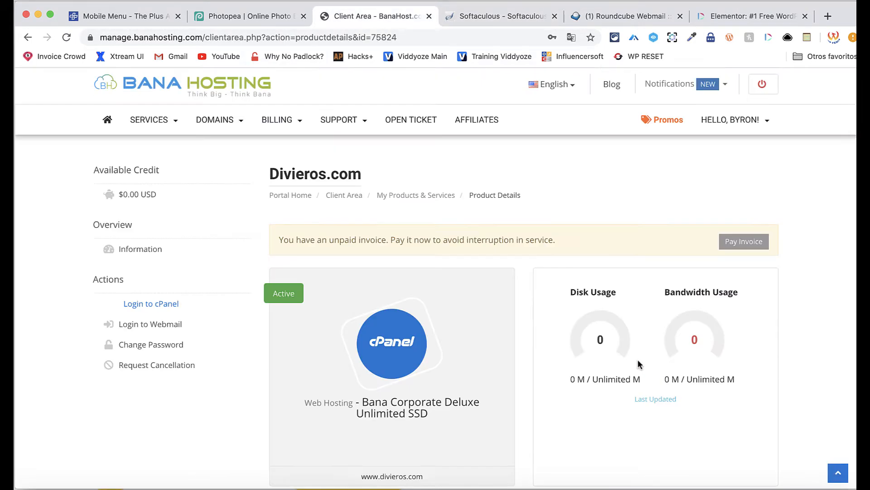
{"action": "left_click", "coordinate": [504, 12]}
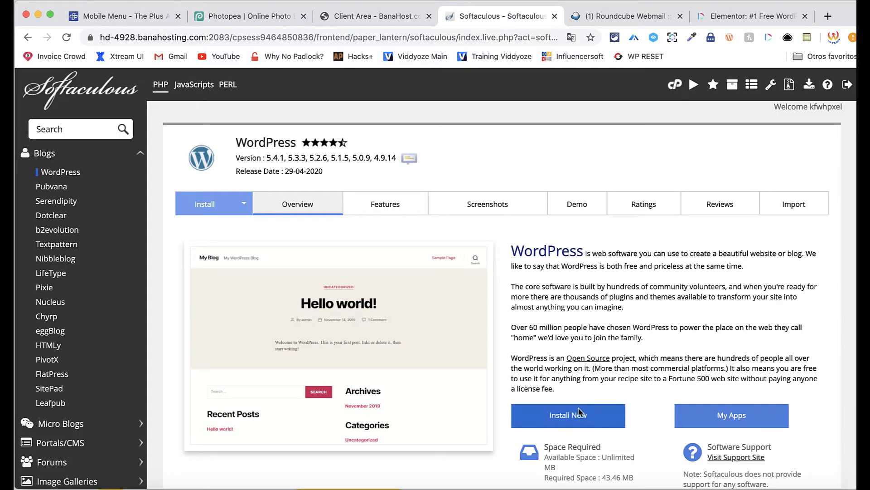
- Start a new WordPress install from cPanel's Softaculous with install directory 'elementor'
{"action": "left_click", "coordinate": [674, 84]}
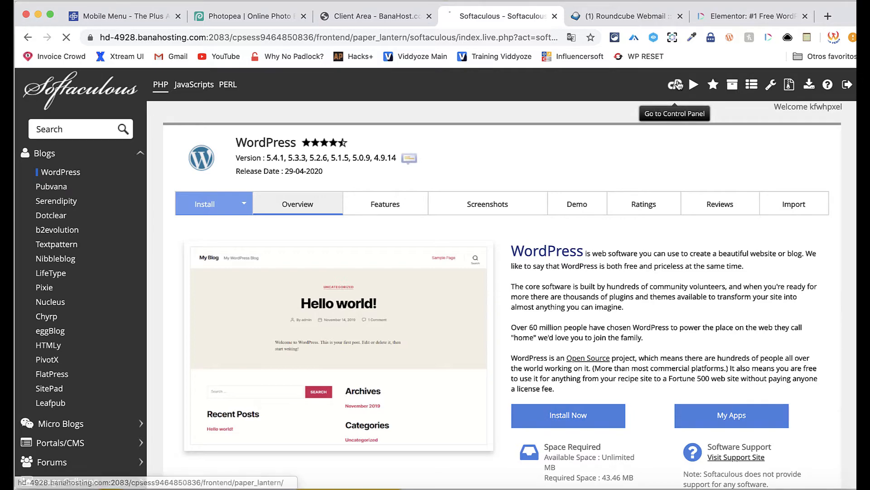
{"action": "scroll", "coordinate": [482, 268], "scroll_direction": "down", "scroll_amount": 10}
{"action": "scroll", "coordinate": [484, 269], "scroll_direction": "down", "scroll_amount": 15}
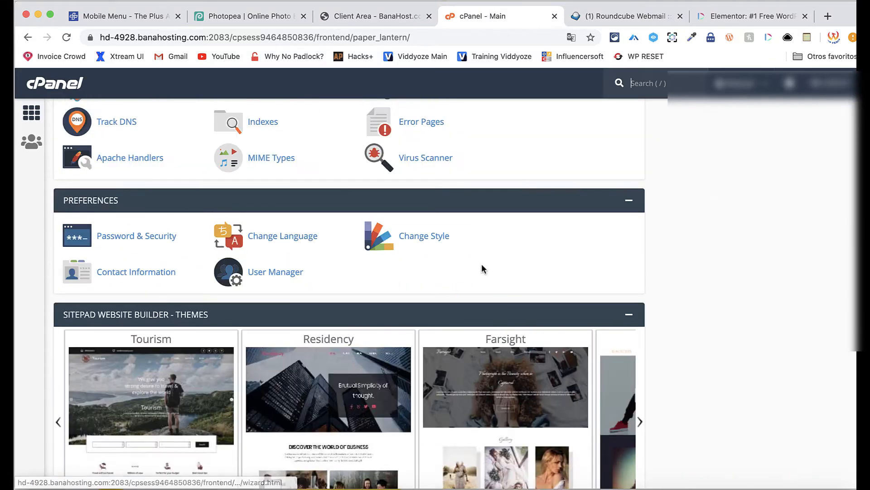
{"action": "left_click", "coordinate": [87, 325]}
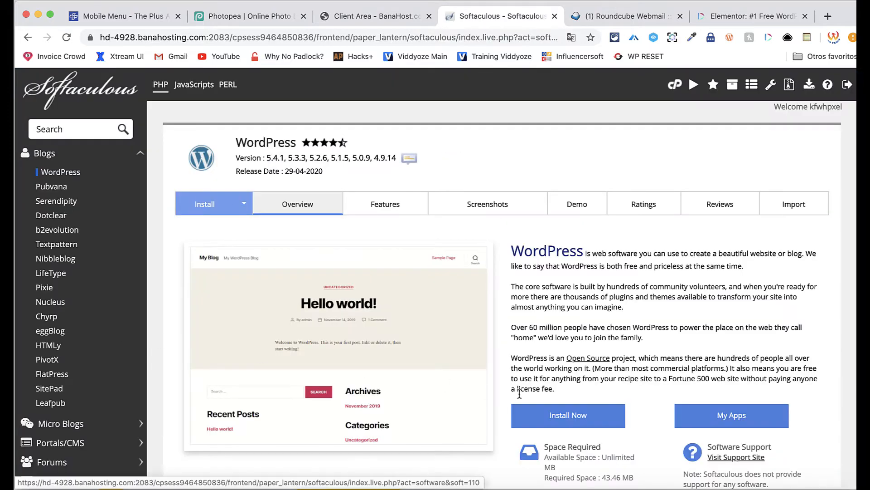
{"action": "left_click", "coordinate": [570, 417]}
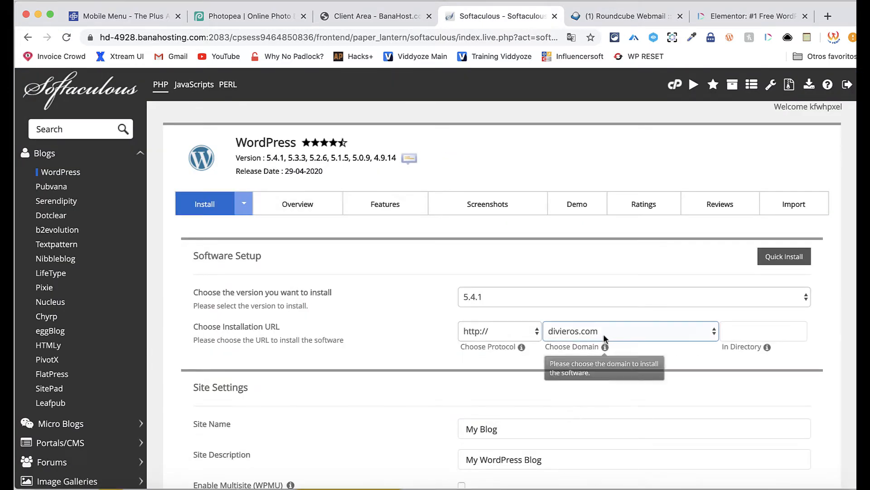
{"action": "left_click", "coordinate": [744, 335]}
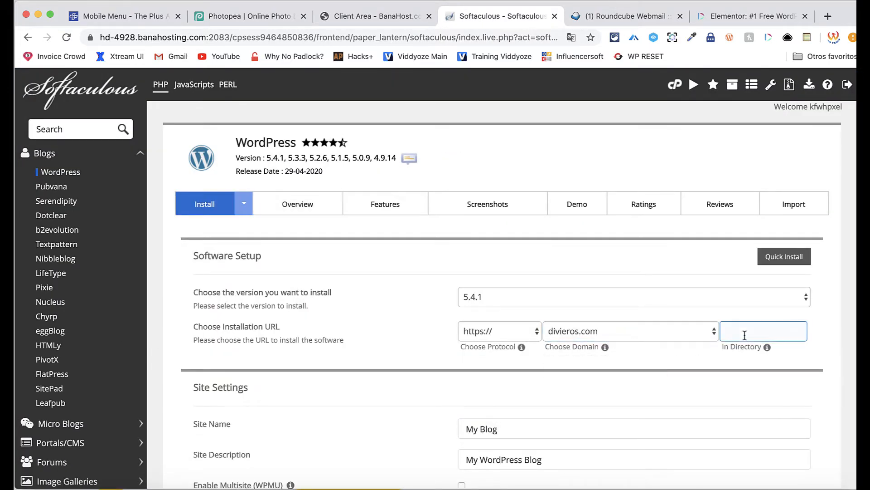
{"action": "left_click", "coordinate": [745, 335]}
{"action": "type", "text": "elemn"}
{"action": "key", "text": "BackSpace"}
{"action": "type", "text": "entor"}
- Set site name 'Elementor Page Builder', description 'Website', and a custom admin username
{"action": "scroll", "coordinate": [736, 322], "scroll_direction": "down", "scroll_amount": 6}
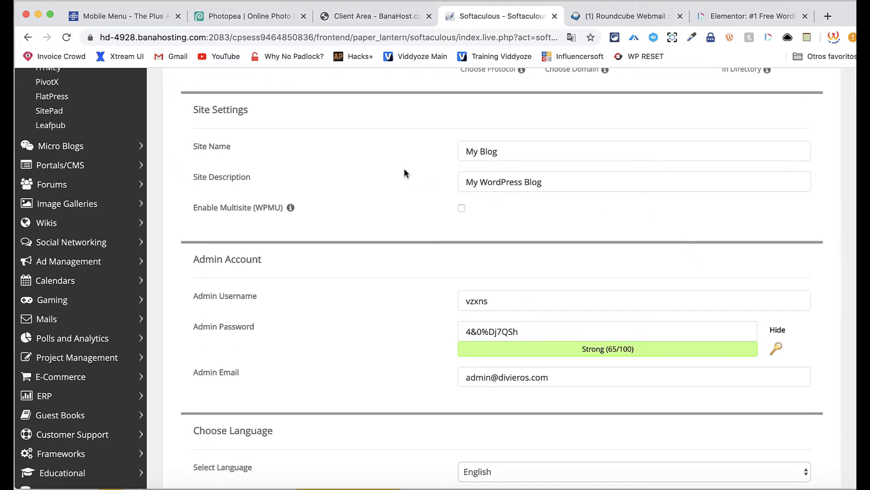
{"action": "triple_click", "coordinate": [543, 148]}
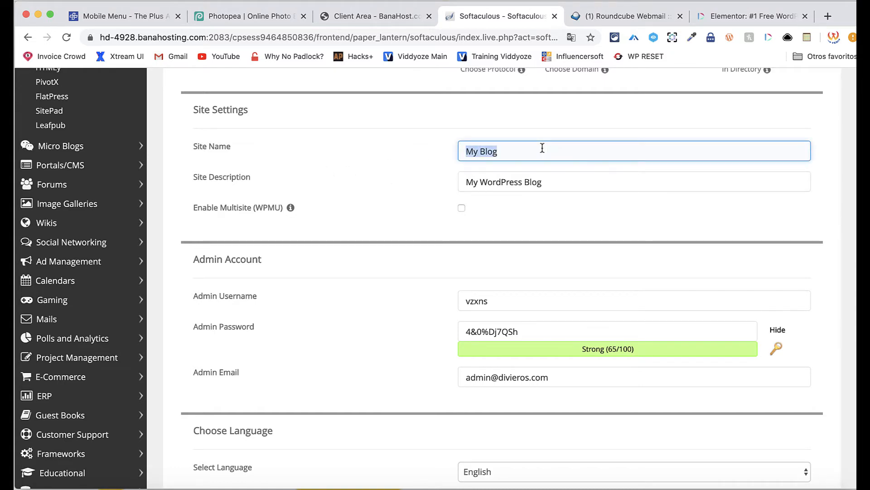
{"action": "type", "text": "Elementor Pag"}
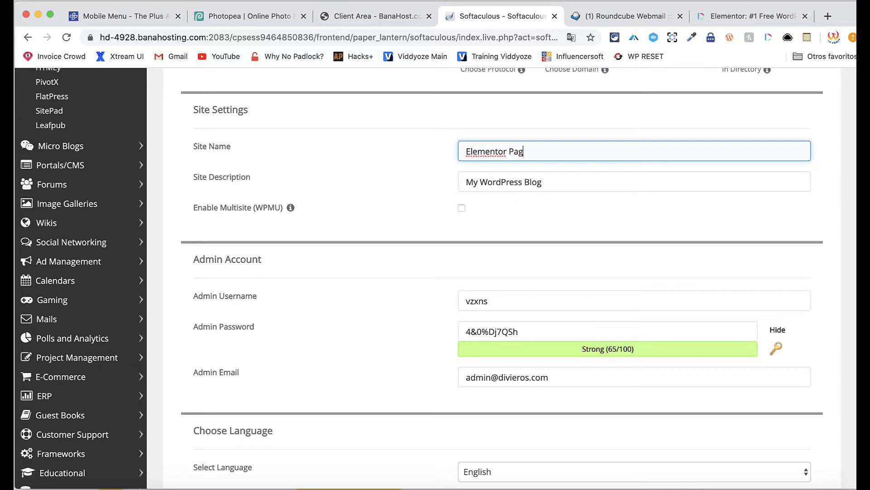
{"action": "type", "text": "e Builder"}
{"action": "triple_click", "coordinate": [544, 181]}
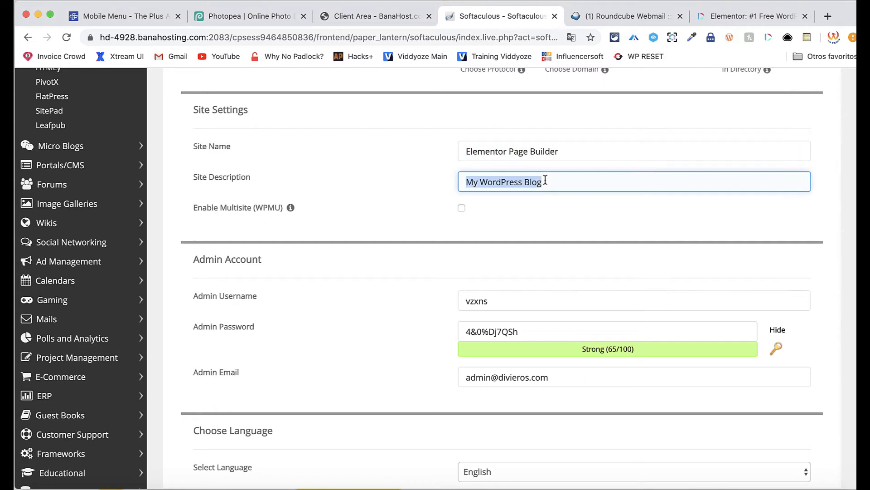
{"action": "type", "text": "Websi"}
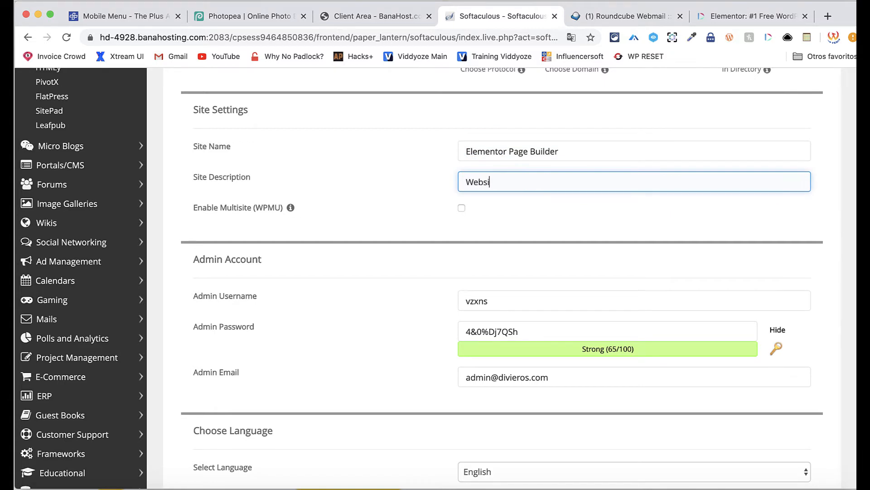
{"action": "type", "text": "te"}
{"action": "left_click", "coordinate": [558, 299]}
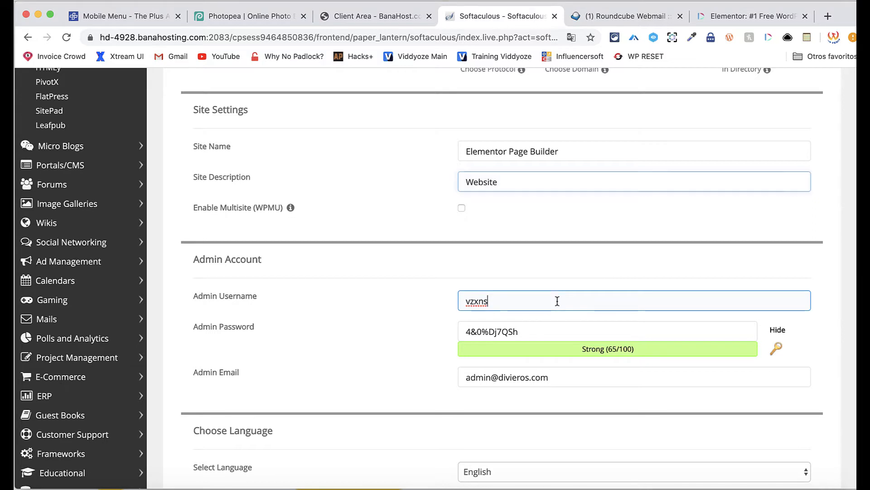
{"action": "double_click", "coordinate": [474, 302]}
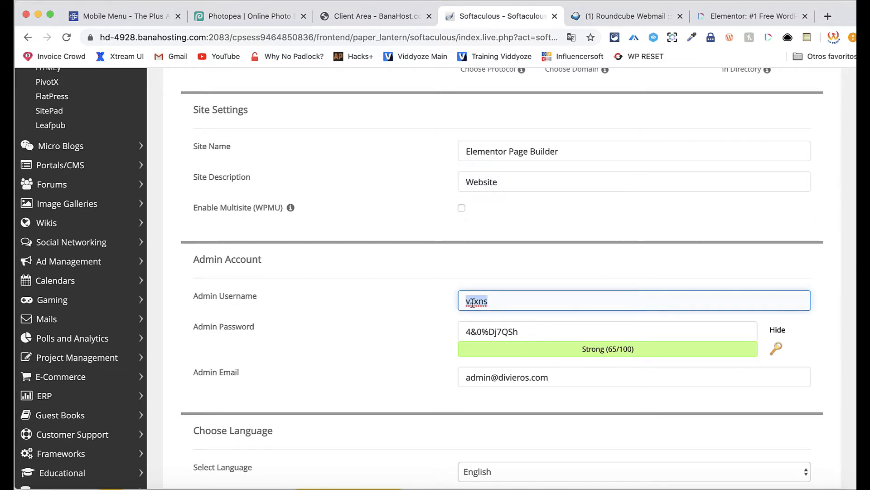
{"action": "type", "text": "Andrew Lopez "}
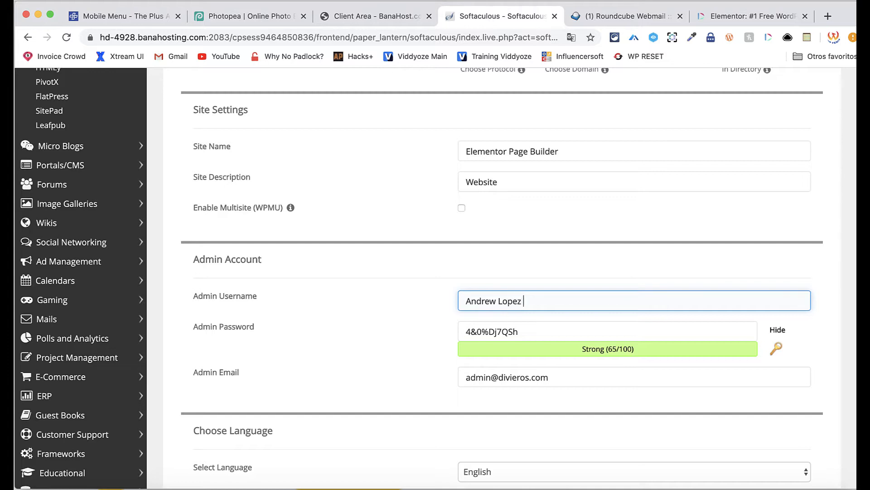
{"action": "type", "text": "1"}
- Clear the admin password and copy a newly generated 12-character strong password
{"action": "triple_click", "coordinate": [501, 328]}
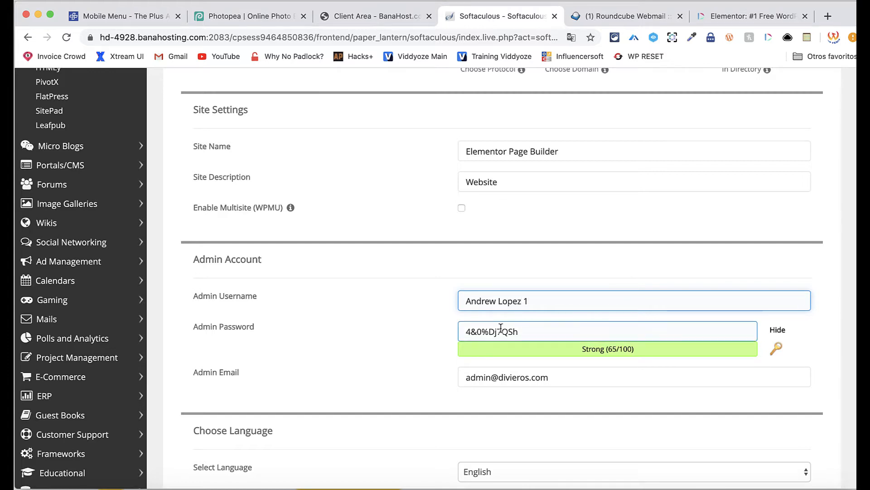
{"action": "key", "text": "BackSpace"}
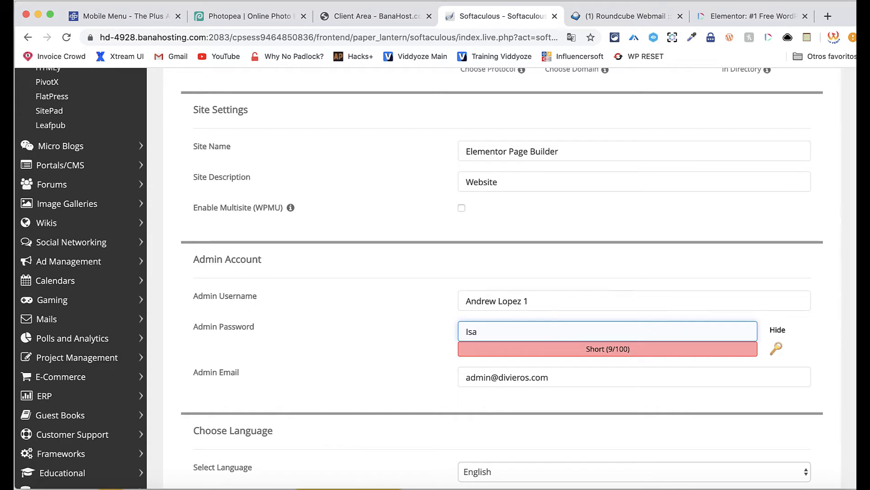
{"action": "left_click", "coordinate": [777, 330]}
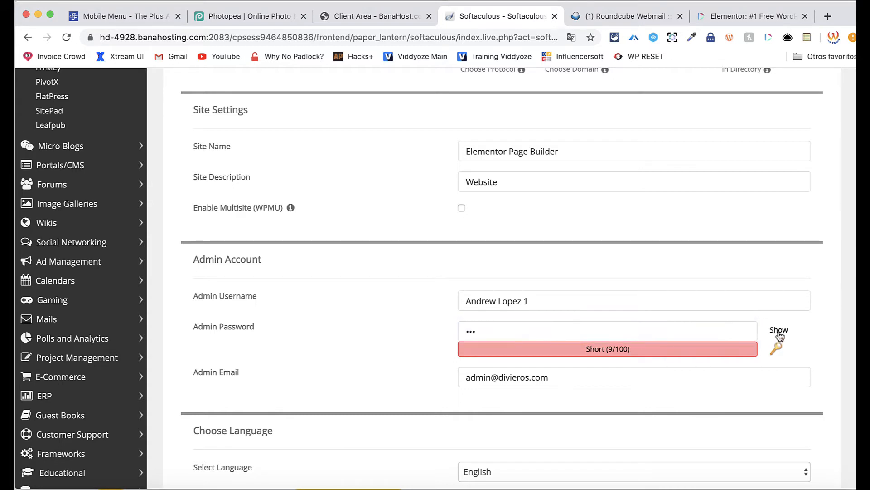
{"action": "double_click", "coordinate": [572, 334]}
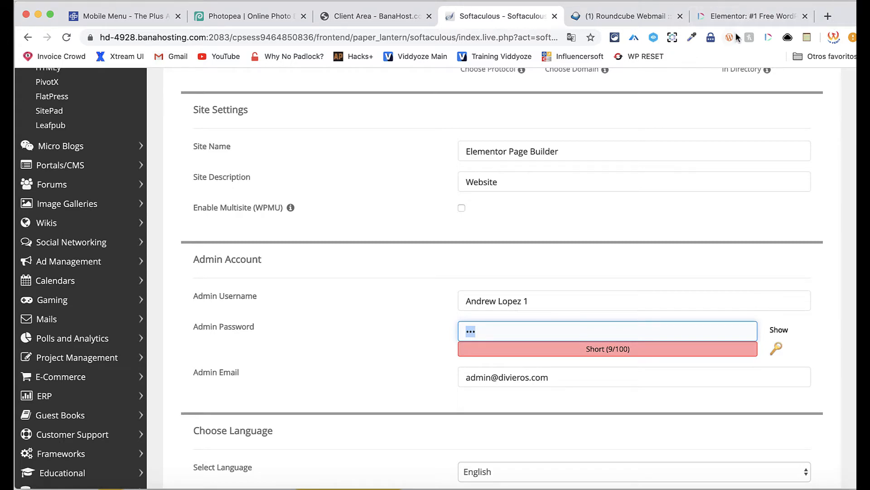
{"action": "left_click", "coordinate": [711, 38]}
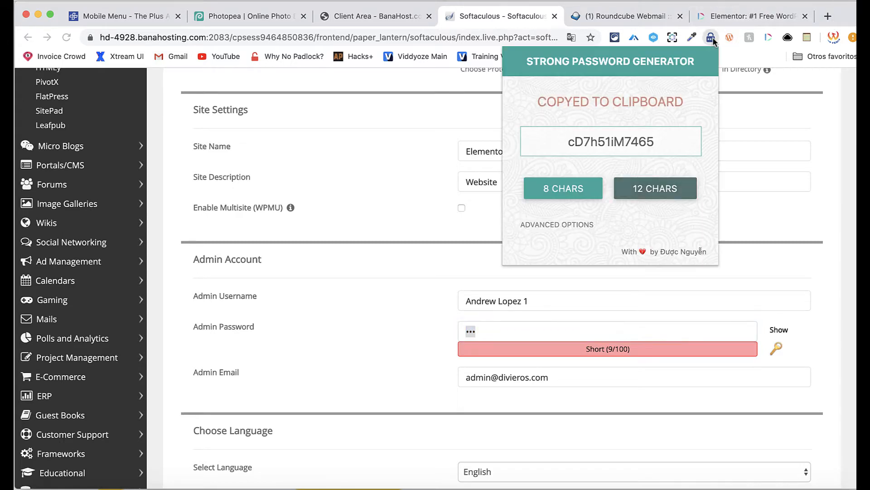
{"action": "left_click", "coordinate": [649, 189]}
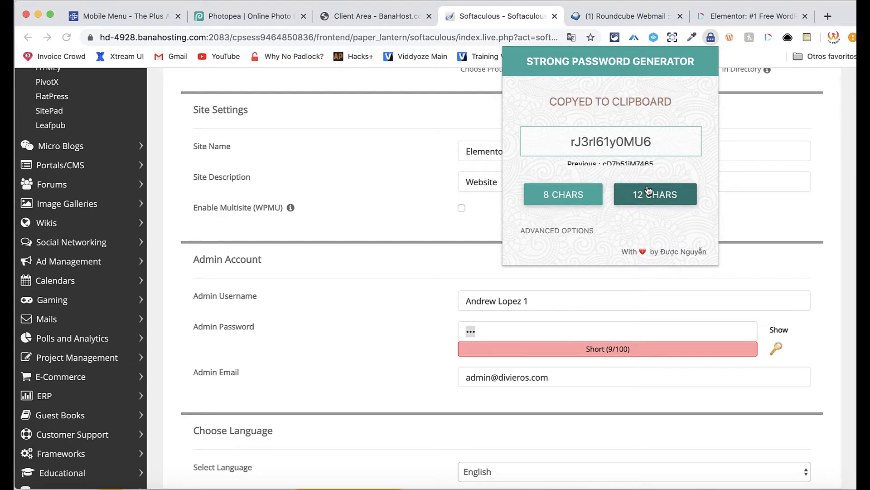
{"action": "double_click", "coordinate": [637, 141]}
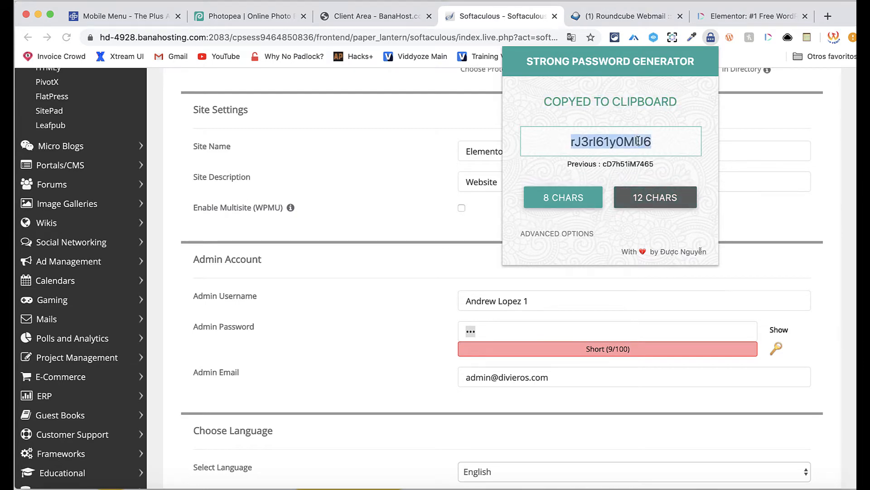
{"action": "right_click", "coordinate": [638, 139]}
{"action": "left_click", "coordinate": [671, 224]}
- Paste the generated password into Admin Password so it rates Strong (71/100)
{"action": "left_click", "coordinate": [535, 338]}
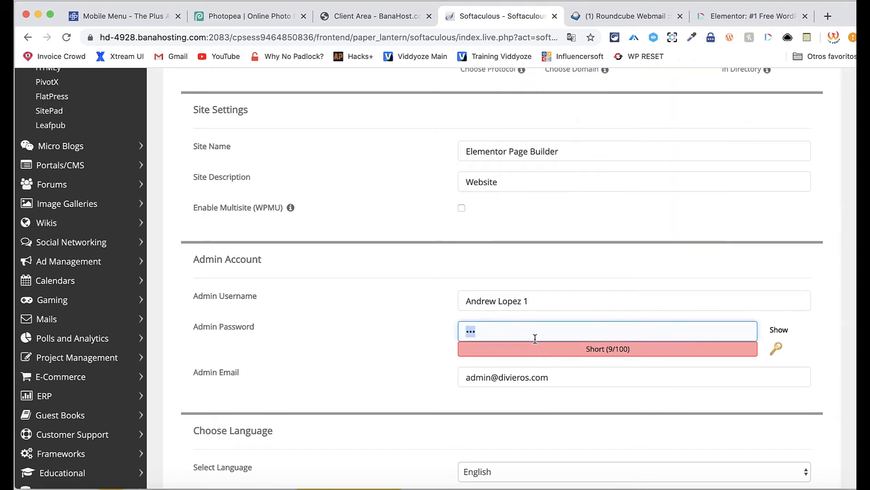
{"action": "right_click", "coordinate": [535, 336]}
{"action": "left_click", "coordinate": [571, 358]}
{"action": "type", "text": "•"}
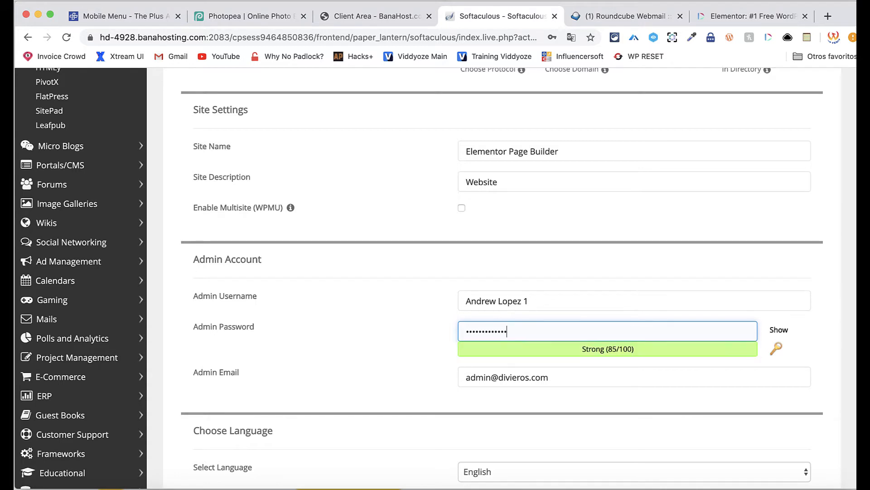
{"action": "key", "text": "BackSpace"}
{"action": "double_click", "coordinate": [584, 334]}
{"action": "right_click", "coordinate": [572, 336]}
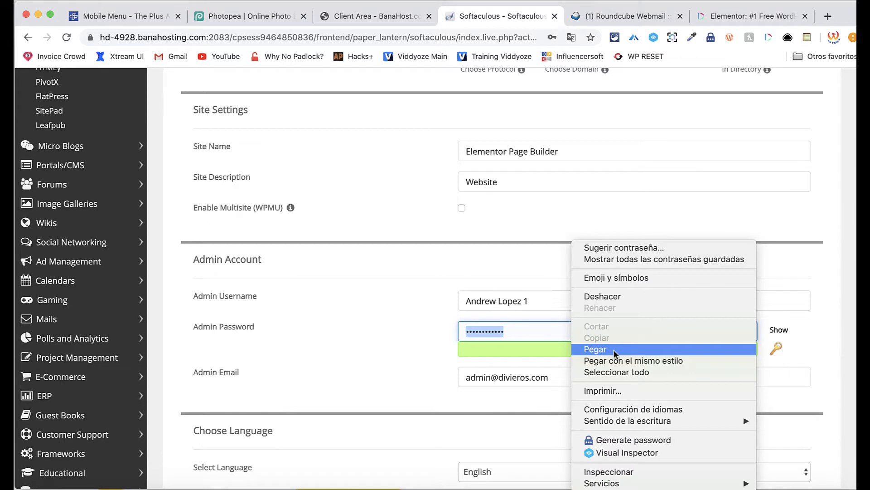
{"action": "left_click", "coordinate": [595, 349]}
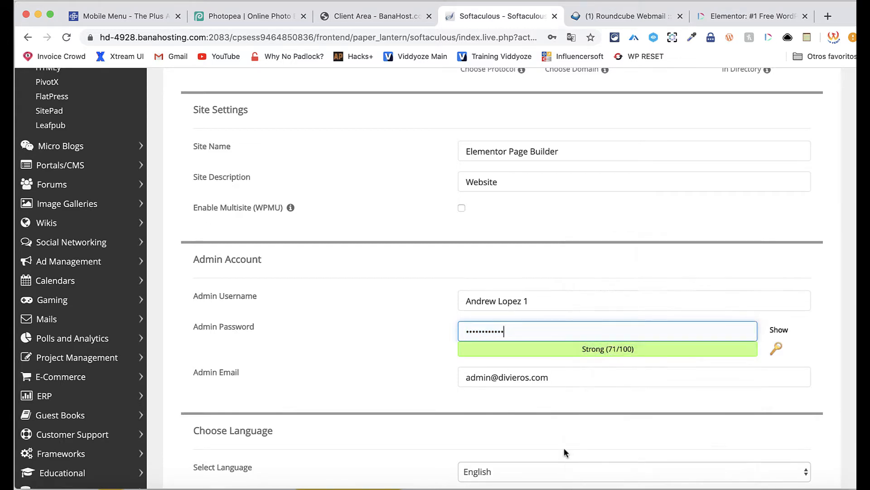
- Replace the browser note's text with a 'Password:' line holding the pasted password and a Username line above
{"action": "left_click", "coordinate": [805, 38]}
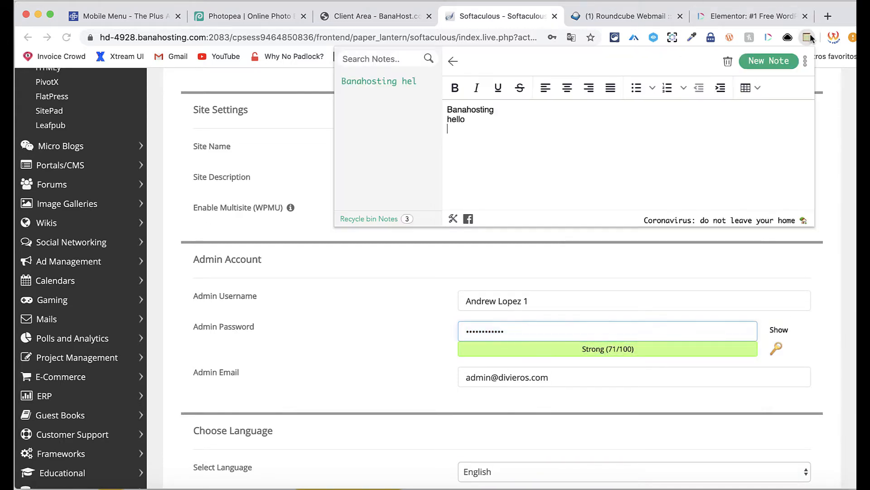
{"action": "left_click_drag", "start_coordinate": [484, 122], "coordinate": [439, 117]}
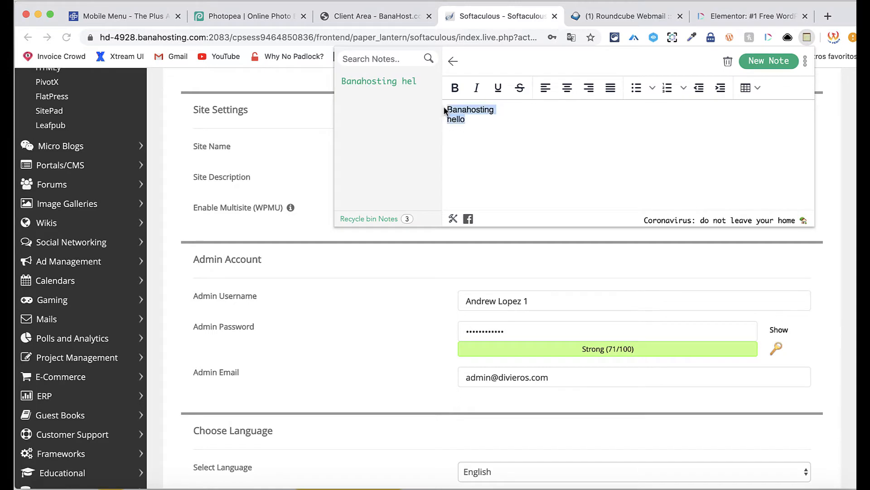
{"action": "type", "text": "Passw"}
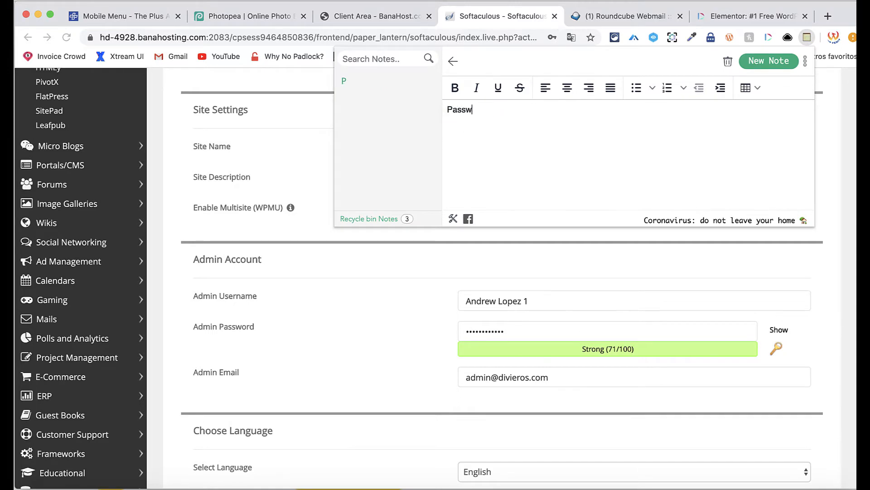
{"action": "type", "text": "ord:"}
{"action": "right_click", "coordinate": [539, 113]}
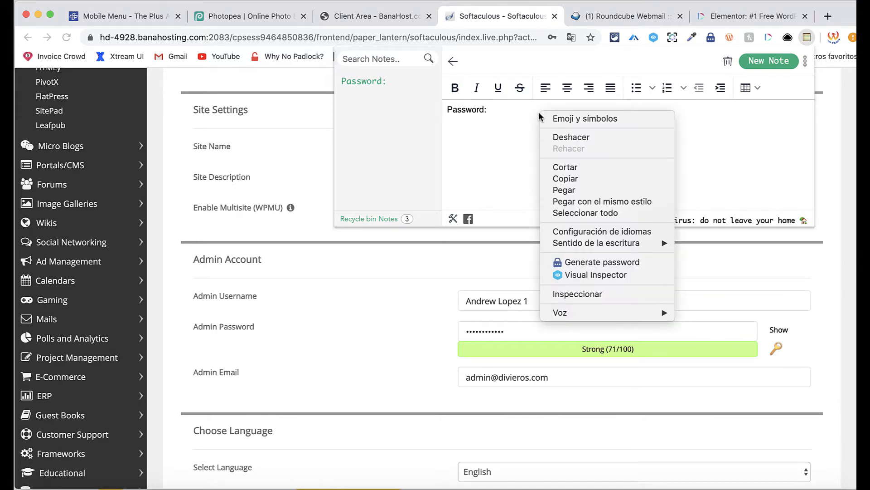
{"action": "left_click", "coordinate": [577, 189]}
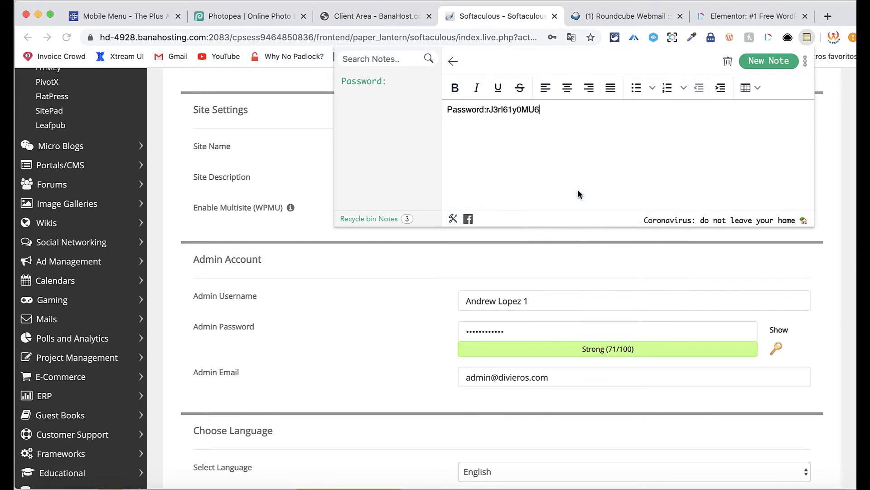
{"action": "left_click", "coordinate": [487, 110]}
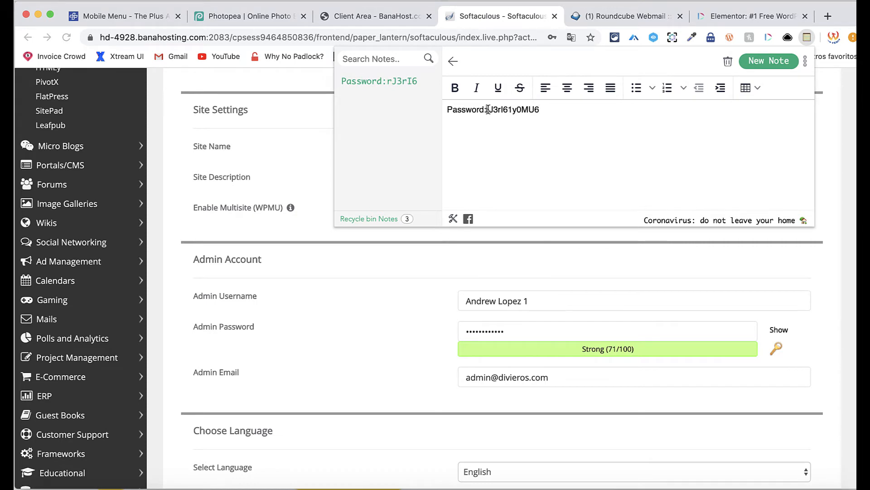
{"action": "left_click", "coordinate": [449, 109]}
{"action": "key", "text": "Return"}
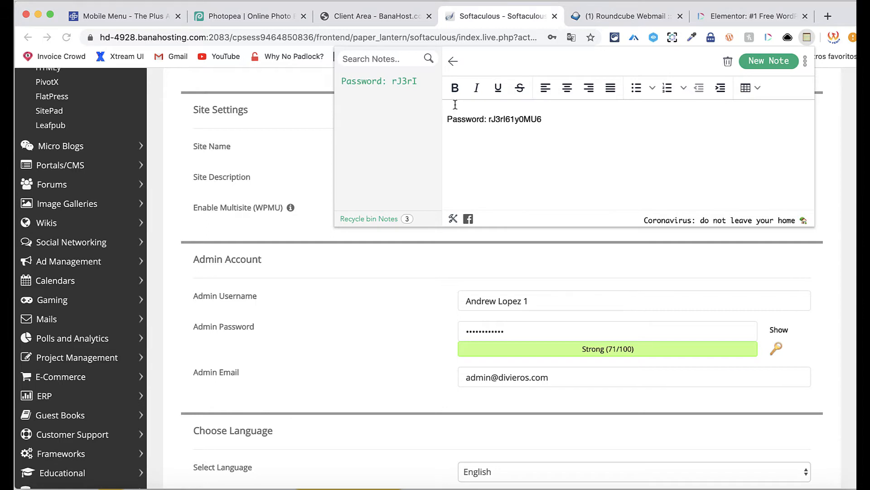
{"action": "type", "text": "Username: Andrew "}
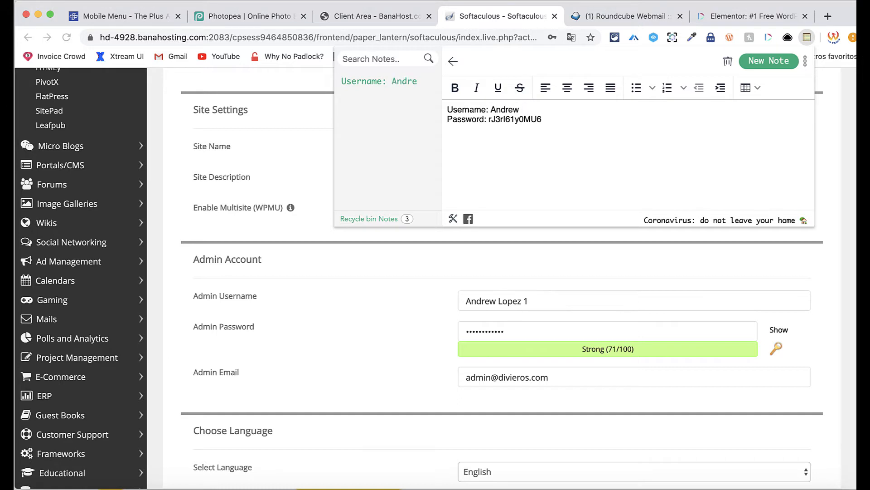
{"action": "type", "text": "Lopez 1"}
- Change the admin e-mail's name part from 'admin' to 'support', then view the hosting client area
{"action": "left_click", "coordinate": [420, 302]}
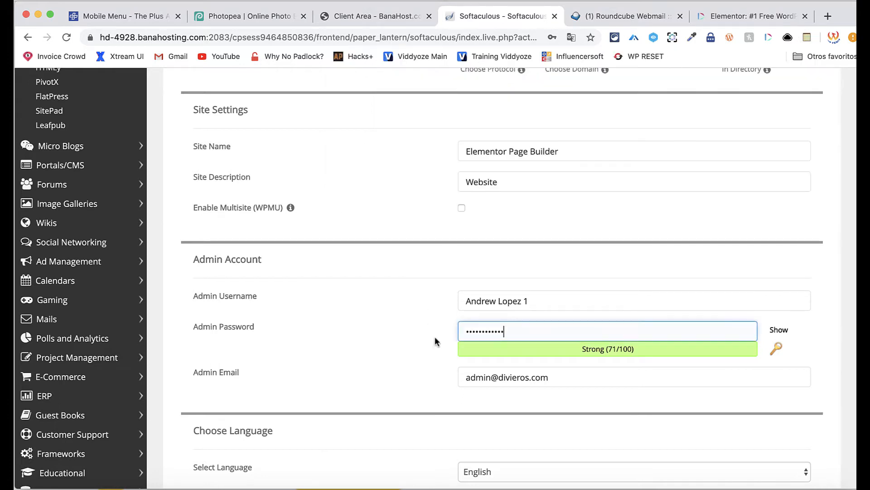
{"action": "left_click", "coordinate": [511, 376]}
{"action": "left_click", "coordinate": [496, 380]}
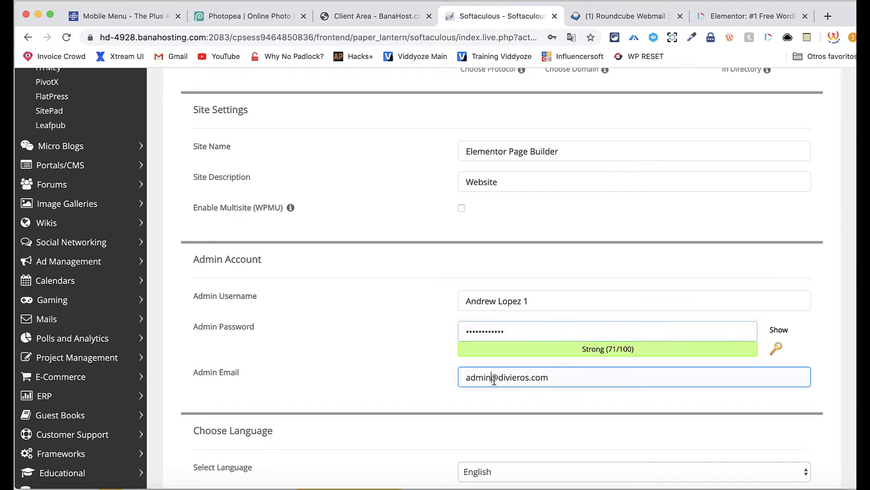
{"action": "key", "text": "BackSpace"}
{"action": "key", "text": "BackSpace"}
{"action": "key", "text": "BackSpace"}
{"action": "key", "text": "BackSpace"}
{"action": "key", "text": "BackSpace"}
{"action": "type", "text": "suppo"}
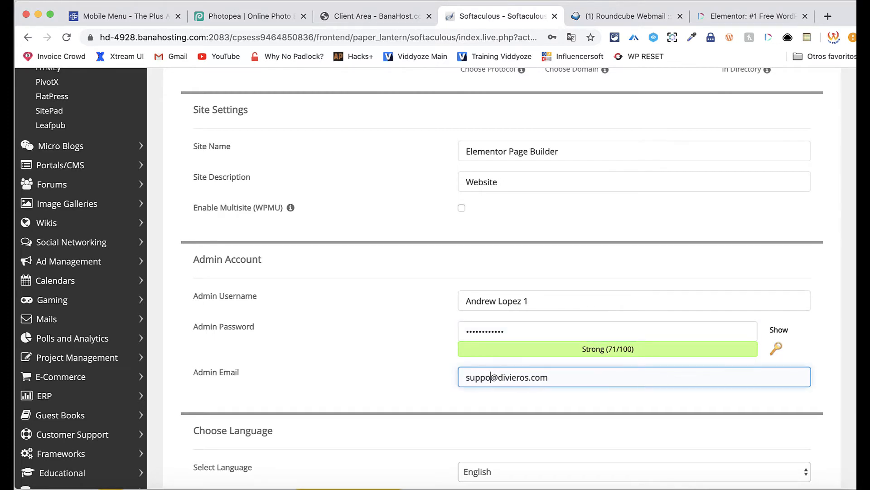
{"action": "type", "text": "rt"}
{"action": "scroll", "coordinate": [515, 295], "scroll_direction": "down", "scroll_amount": 7}
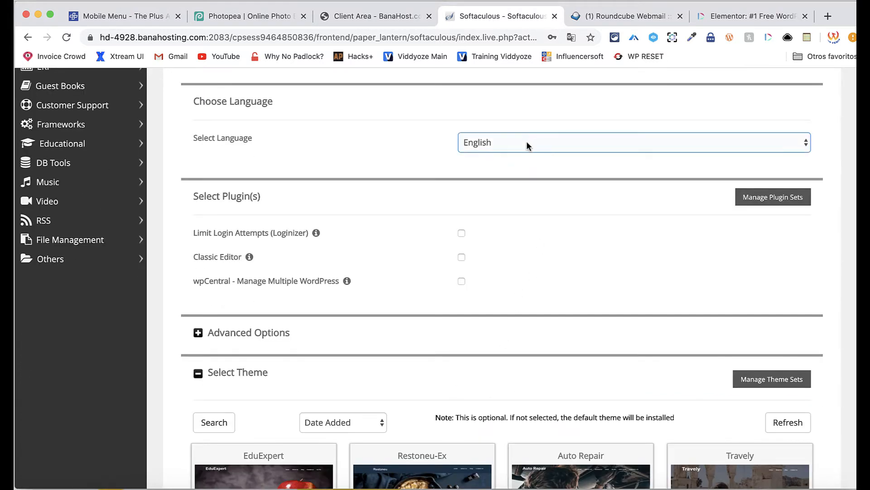
{"action": "scroll", "coordinate": [477, 151], "scroll_direction": "up", "scroll_amount": 8}
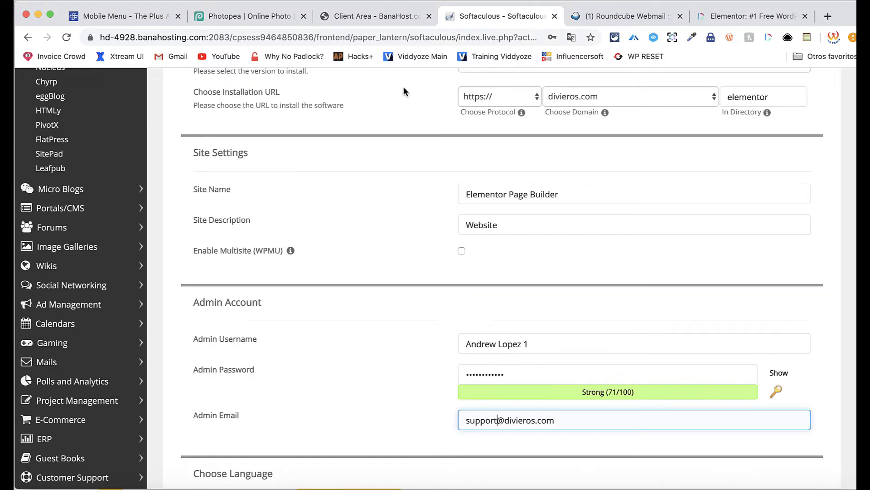
{"action": "left_click", "coordinate": [382, 21]}
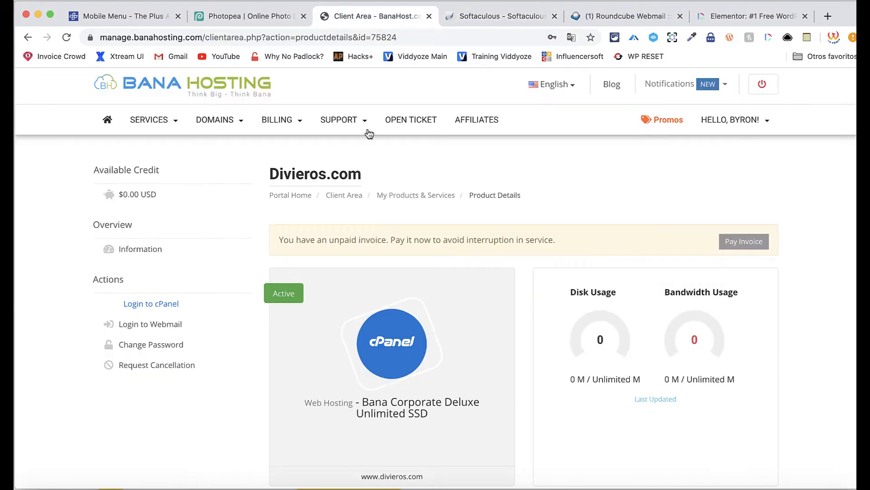
- Log in to cPanel from the client area, check the webmail inbox, and return to the install form
{"action": "left_click", "coordinate": [177, 303]}
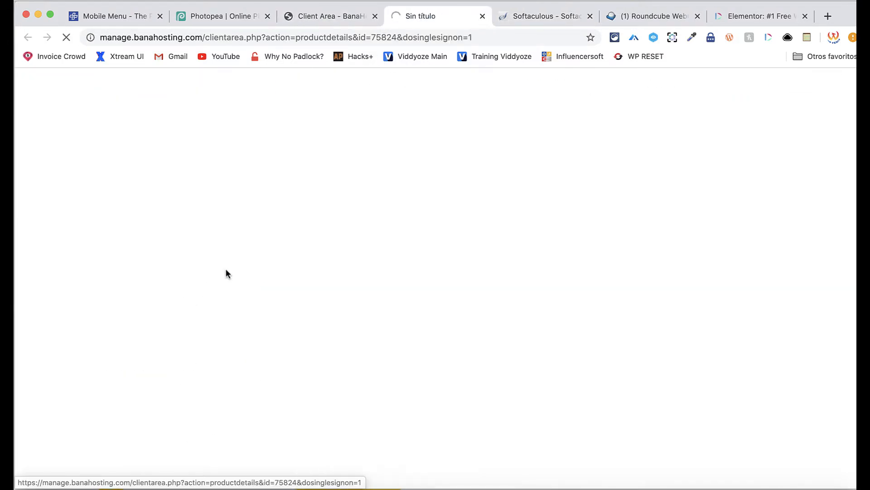
{"action": "left_click", "coordinate": [667, 16]}
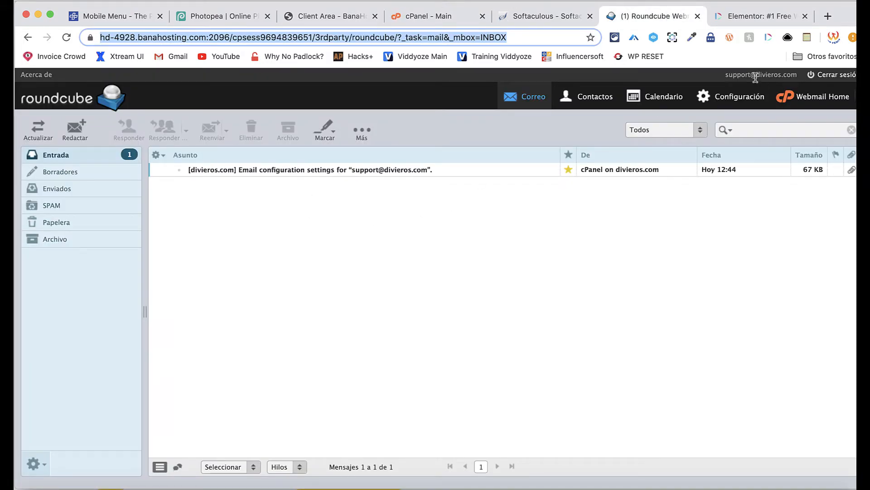
{"action": "left_click", "coordinate": [553, 15]}
{"action": "scroll", "coordinate": [413, 402], "scroll_direction": "down", "scroll_amount": 2}
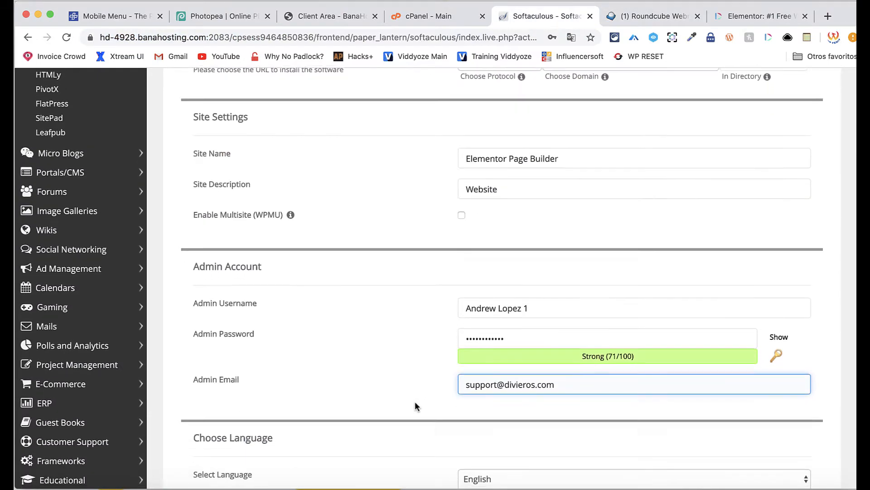
- Replace the Site Name in the WordPress install form with 'Online Marketing'
{"action": "scroll", "coordinate": [415, 401], "scroll_direction": "down", "scroll_amount": 4}
{"action": "scroll", "coordinate": [414, 401], "scroll_direction": "up", "scroll_amount": 10}
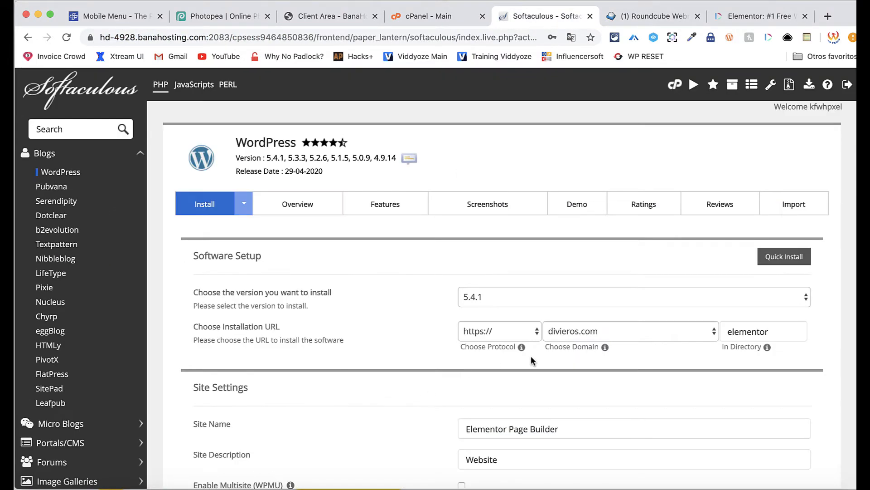
{"action": "scroll", "coordinate": [563, 377], "scroll_direction": "down", "scroll_amount": 6}
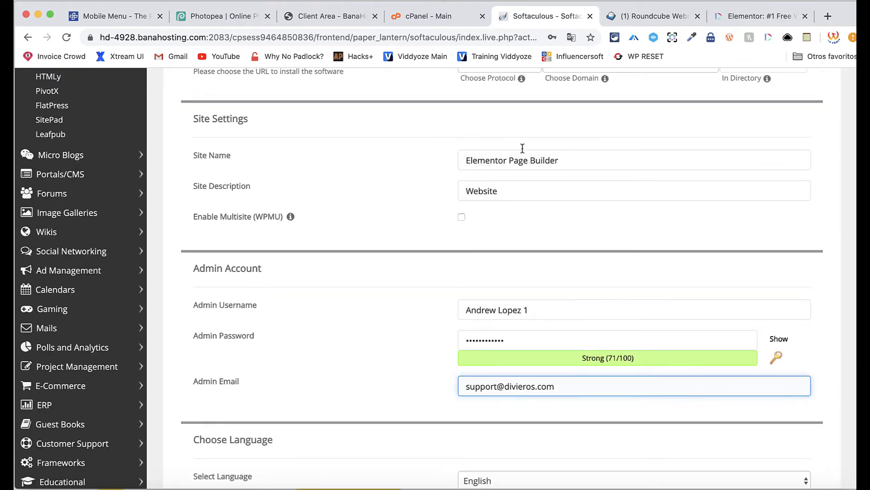
{"action": "left_click_drag", "start_coordinate": [529, 160], "coordinate": [564, 162]}
{"action": "triple_click", "coordinate": [564, 162]}
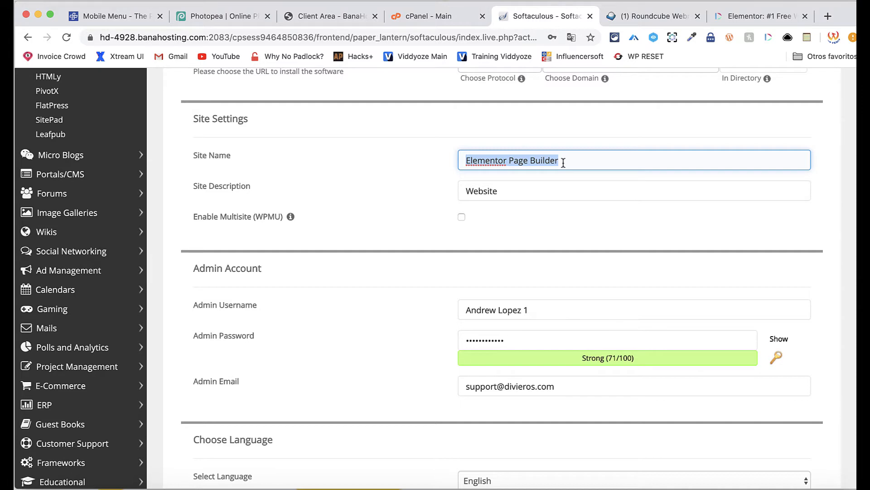
{"action": "type", "text": "Onlin"}
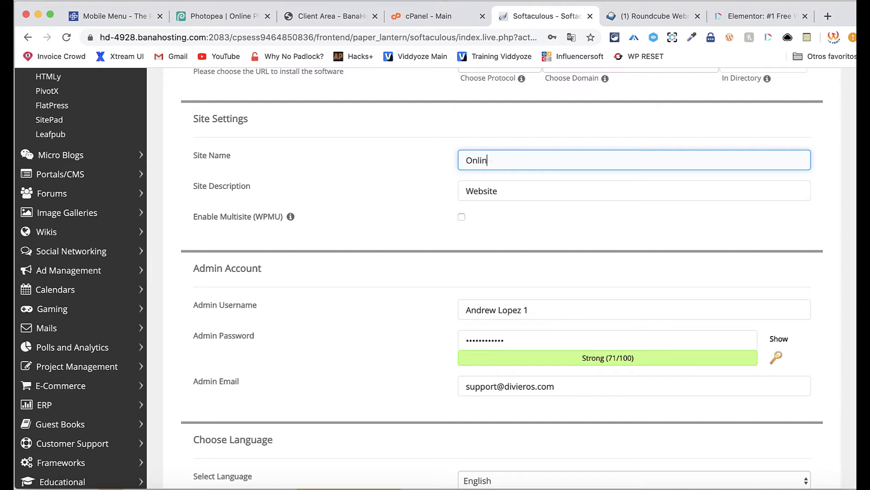
{"action": "type", "text": "e Marketing"}
- Review the admin account fields and start the WordPress installation
{"action": "scroll", "coordinate": [391, 298], "scroll_direction": "down", "scroll_amount": 3}
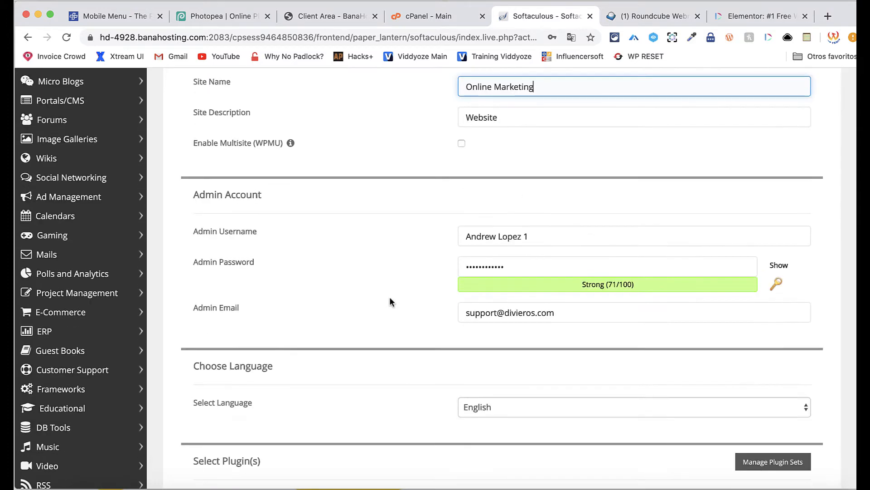
{"action": "scroll", "coordinate": [389, 299], "scroll_direction": "down", "scroll_amount": 5}
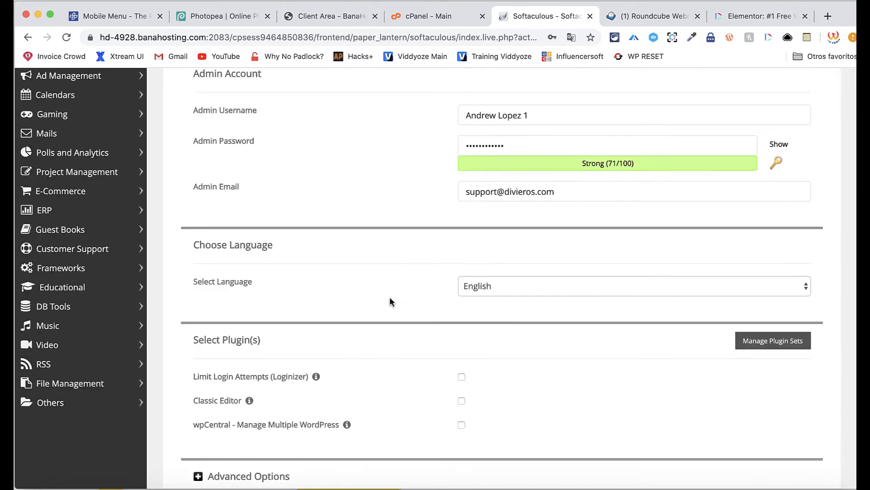
{"action": "scroll", "coordinate": [390, 301], "scroll_direction": "down", "scroll_amount": 10}
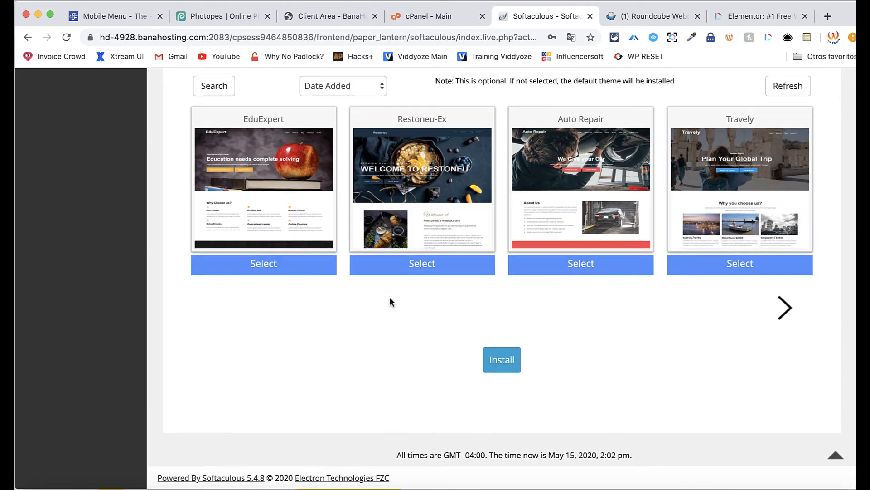
{"action": "scroll", "coordinate": [390, 301], "scroll_direction": "up", "scroll_amount": 20}
{"action": "scroll", "coordinate": [390, 301], "scroll_direction": "down", "scroll_amount": 8}
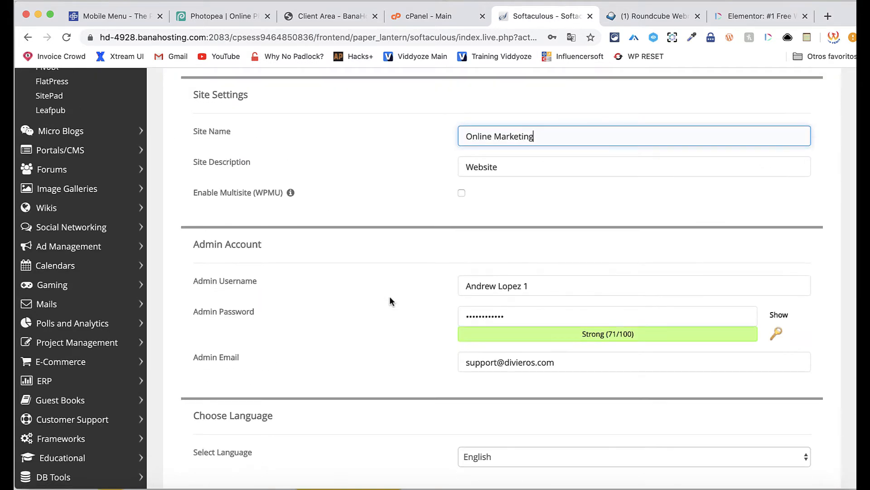
{"action": "left_click", "coordinate": [492, 284]}
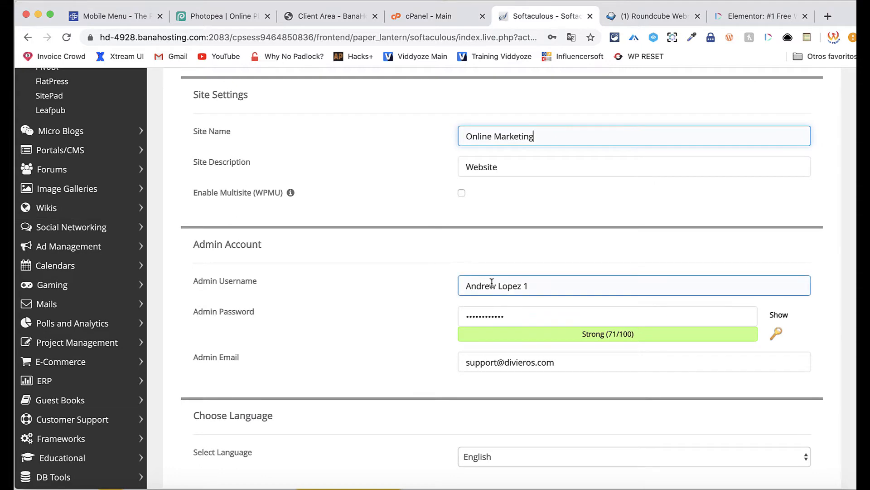
{"action": "key", "text": "Tab"}
{"action": "scroll", "coordinate": [437, 341], "scroll_direction": "down", "scroll_amount": 10}
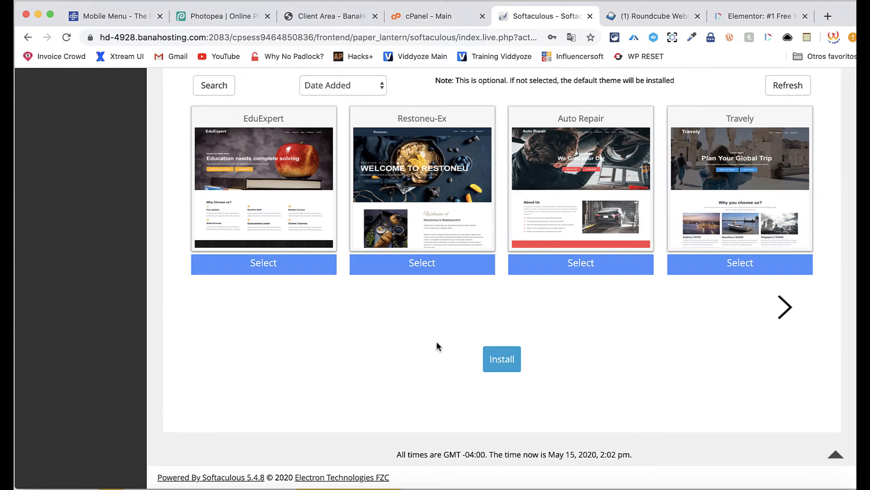
{"action": "left_click", "coordinate": [485, 361]}
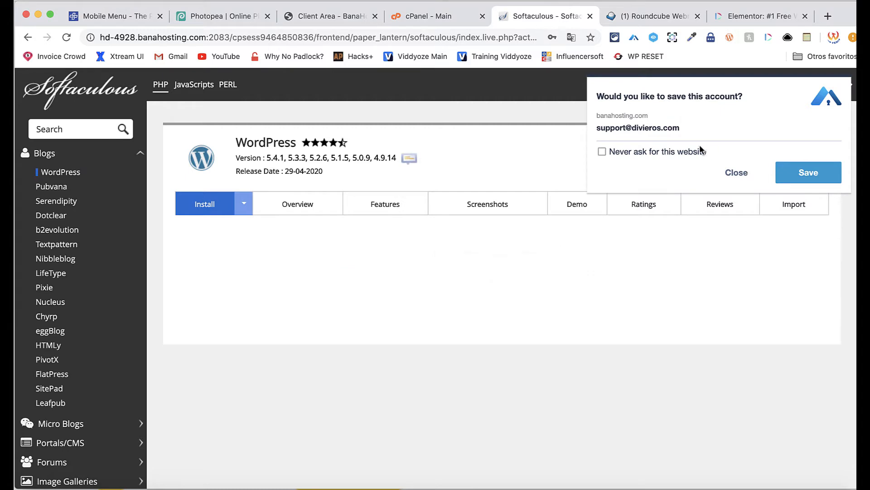
- Dismiss the save-password popup and open the new site's Administrative URL (wp-admin)
{"action": "left_click", "coordinate": [738, 173]}
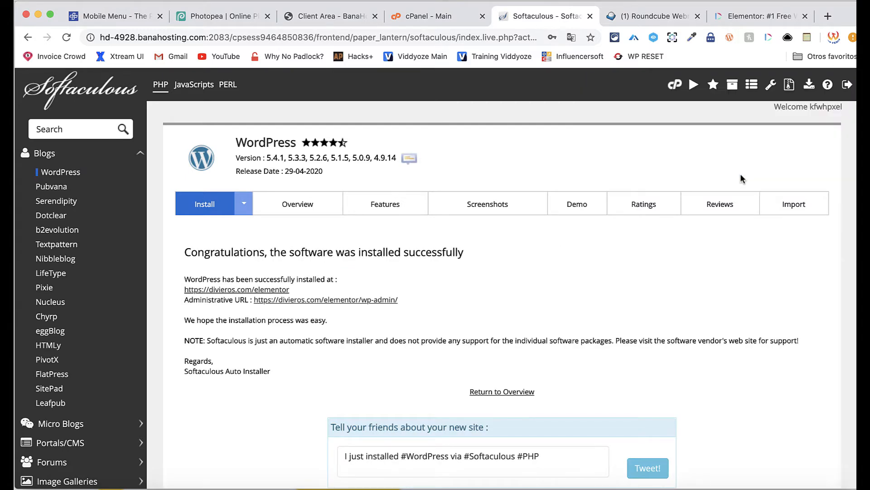
{"action": "left_click", "coordinate": [371, 299]}
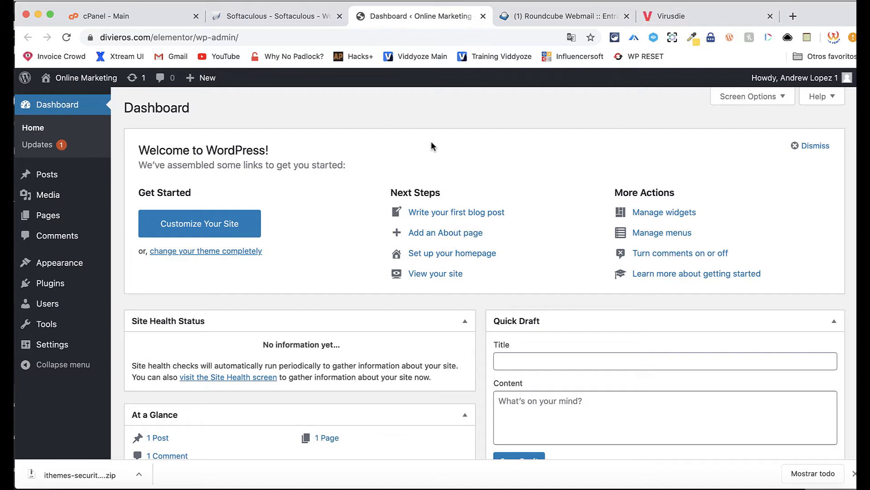
- Dismiss the Welcome panel, collapse all five dashboard widgets, and close the downloads bar
{"action": "left_click", "coordinate": [802, 146]}
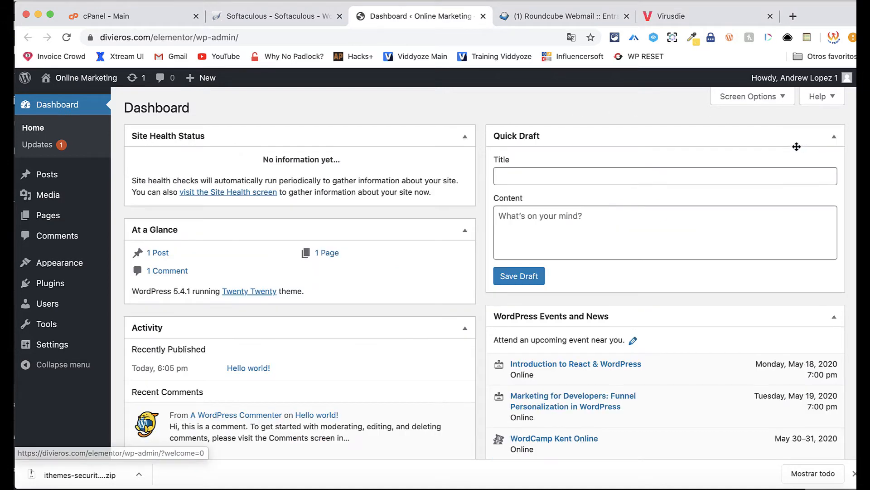
{"action": "left_click", "coordinate": [463, 144]}
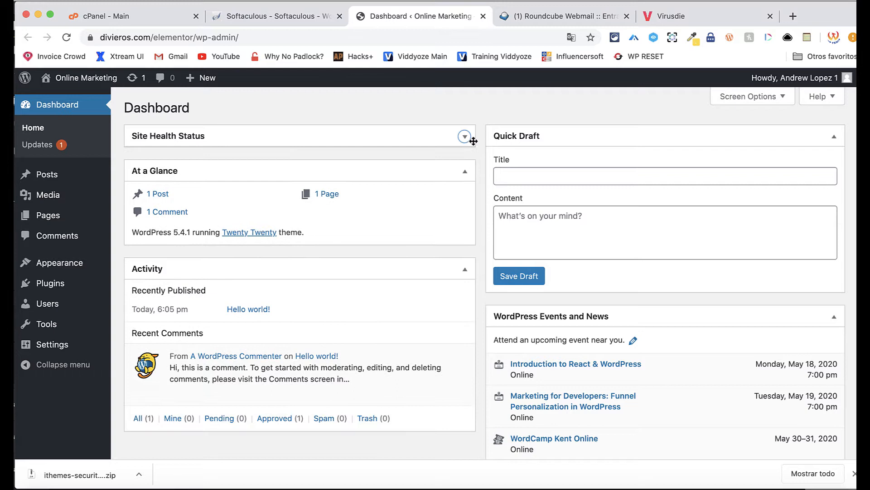
{"action": "left_click", "coordinate": [833, 136]}
{"action": "left_click", "coordinate": [465, 269]}
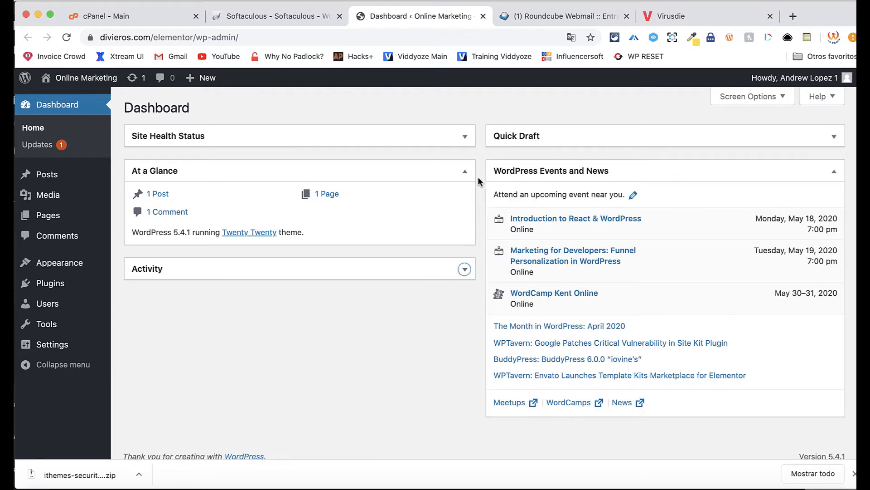
{"action": "left_click", "coordinate": [465, 171]}
{"action": "left_click", "coordinate": [834, 171]}
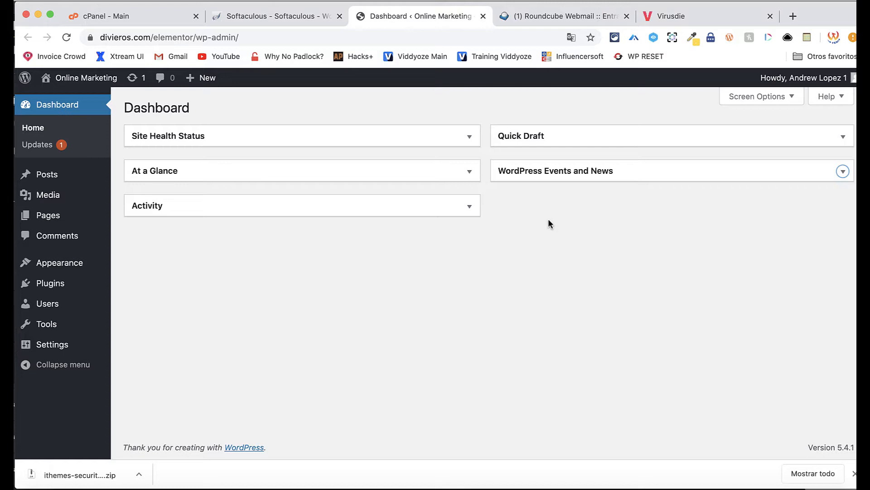
{"action": "left_click", "coordinate": [854, 473]}
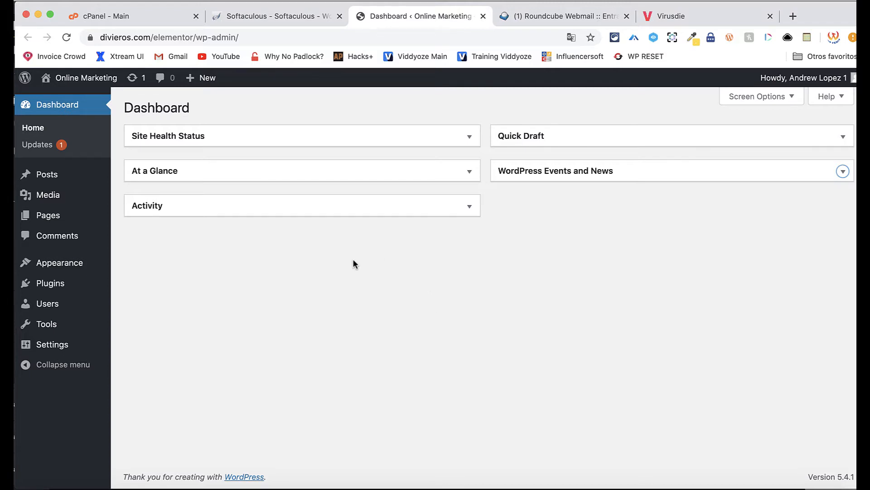
- Upload the iThemes Security Pro ZIP as a new plugin, install it and activate it
{"action": "mouse_move", "coordinate": [75, 286]}
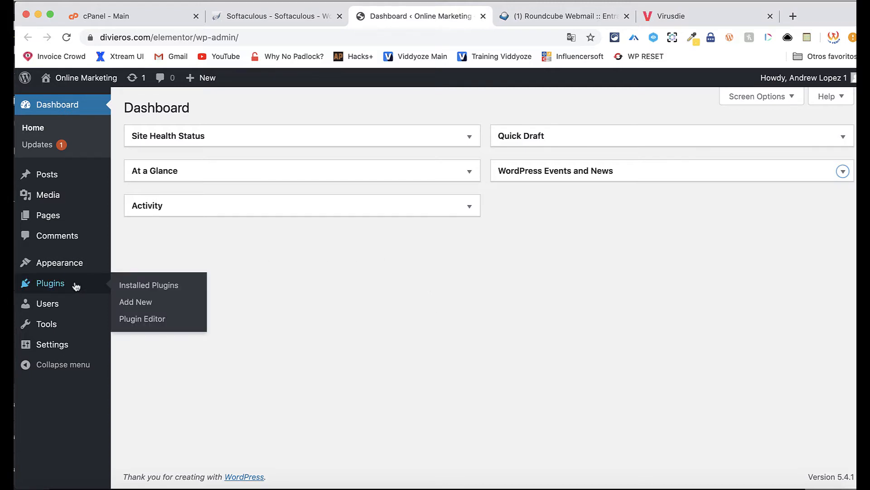
{"action": "left_click", "coordinate": [131, 302]}
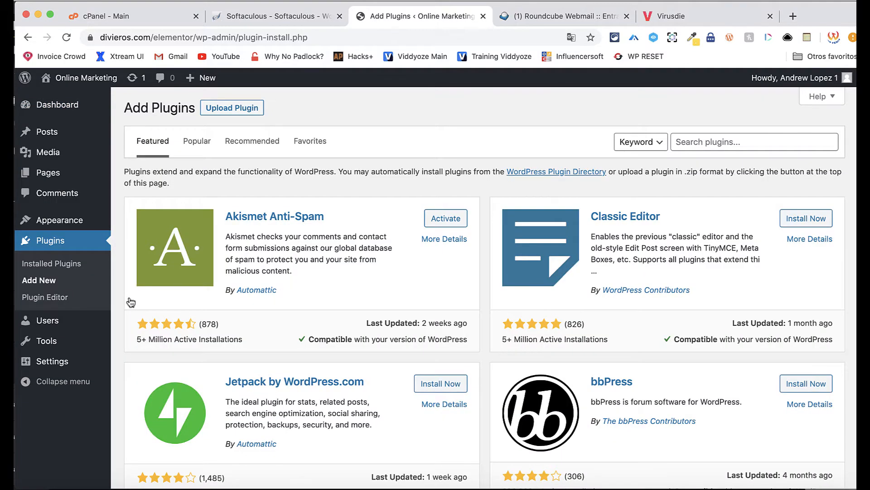
{"action": "left_click", "coordinate": [249, 107]}
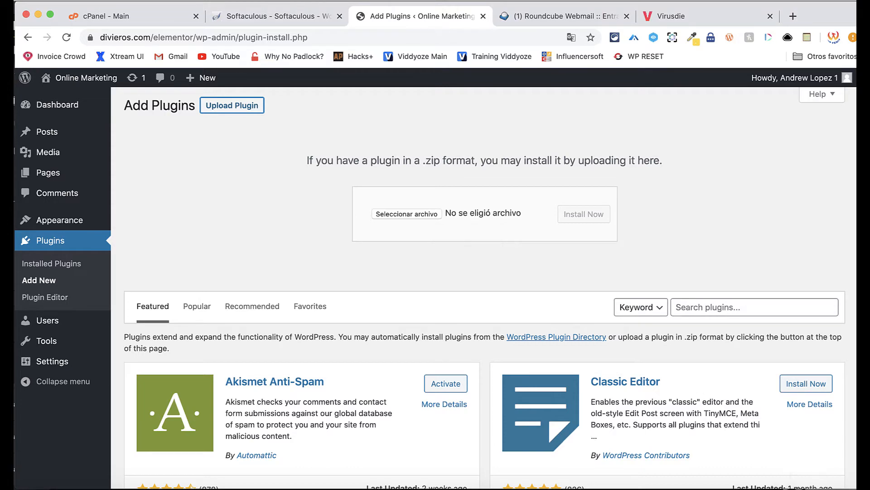
{"action": "left_click_drag", "start_coordinate": [796, 456], "coordinate": [401, 213]}
{"action": "left_click", "coordinate": [575, 214]}
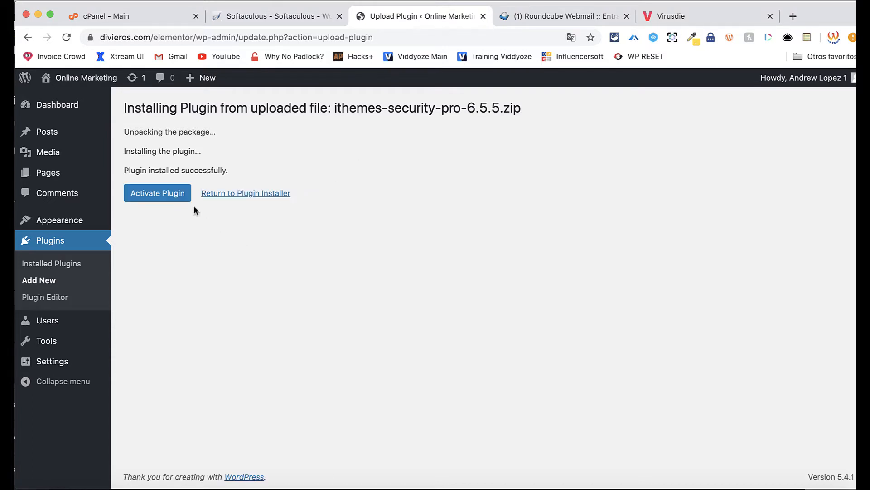
{"action": "left_click", "coordinate": [181, 200]}
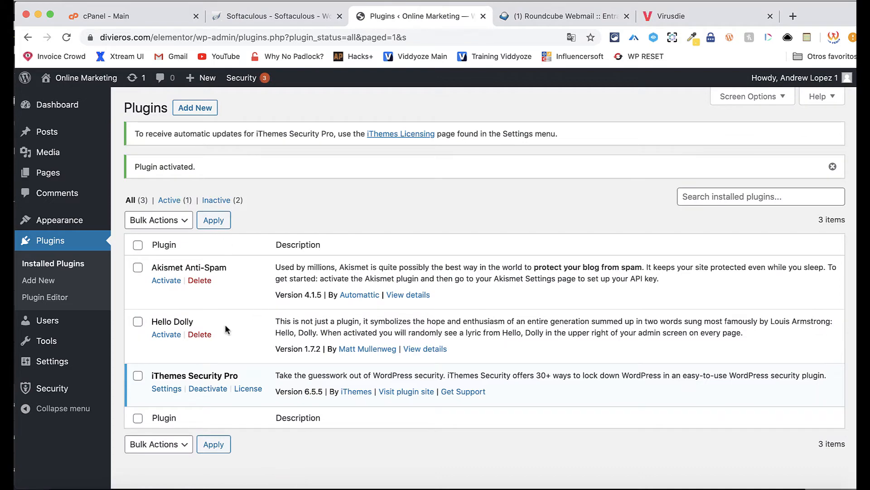
- License iThemes Security Pro with the iThemes membership username and pasted account password
{"action": "left_click", "coordinate": [256, 396]}
{"action": "left_click", "coordinate": [204, 292]}
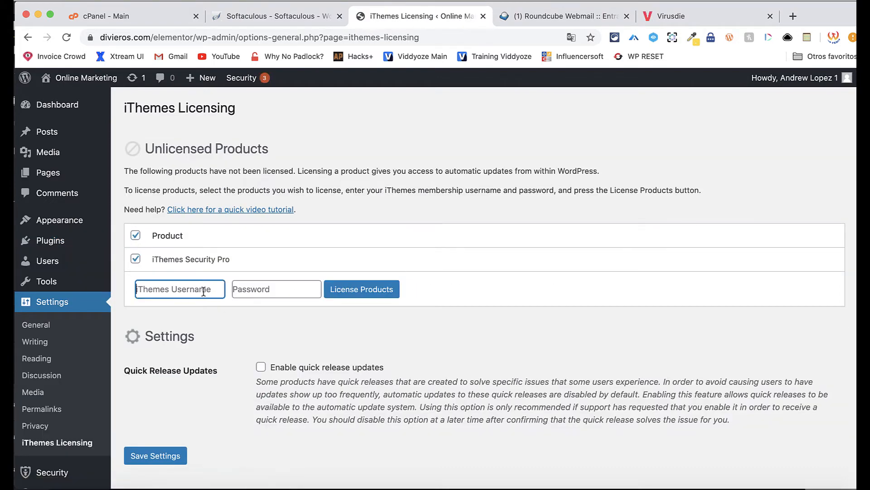
{"action": "type", "text": "digismart"}
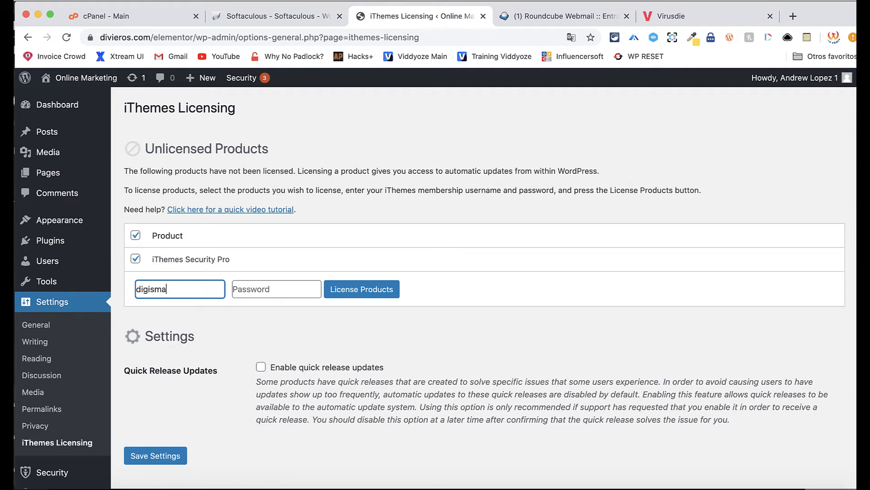
{"action": "key", "text": "super+a"}
{"action": "left_click", "coordinate": [282, 290]}
{"action": "right_click", "coordinate": [283, 291]}
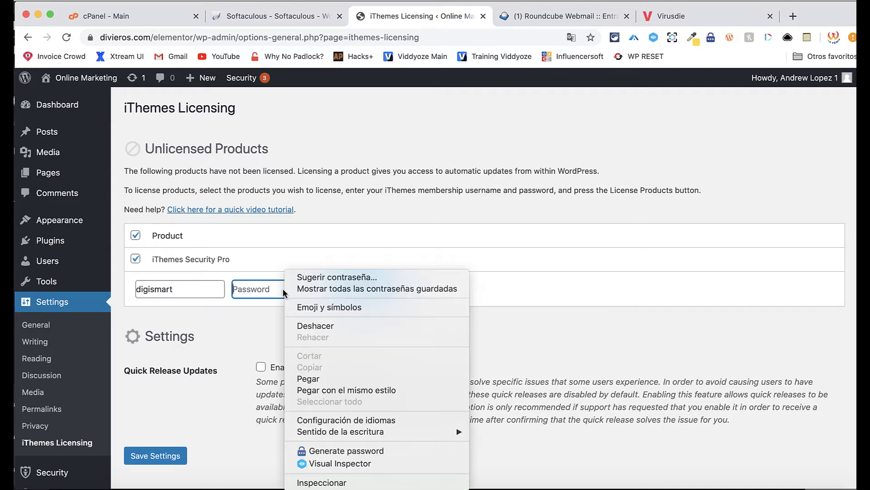
{"action": "left_click", "coordinate": [326, 389]}
{"action": "left_click", "coordinate": [352, 294]}
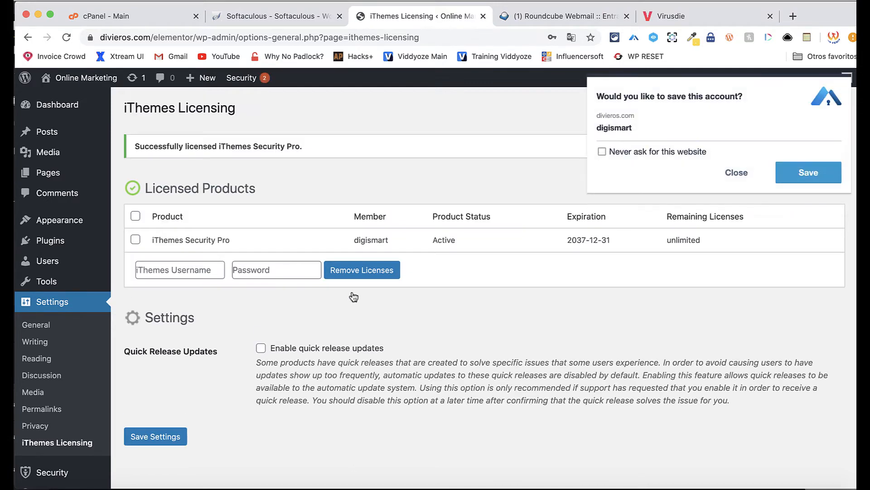
- Dismiss the save-password popup and save the licensing page settings
{"action": "left_click", "coordinate": [750, 172]}
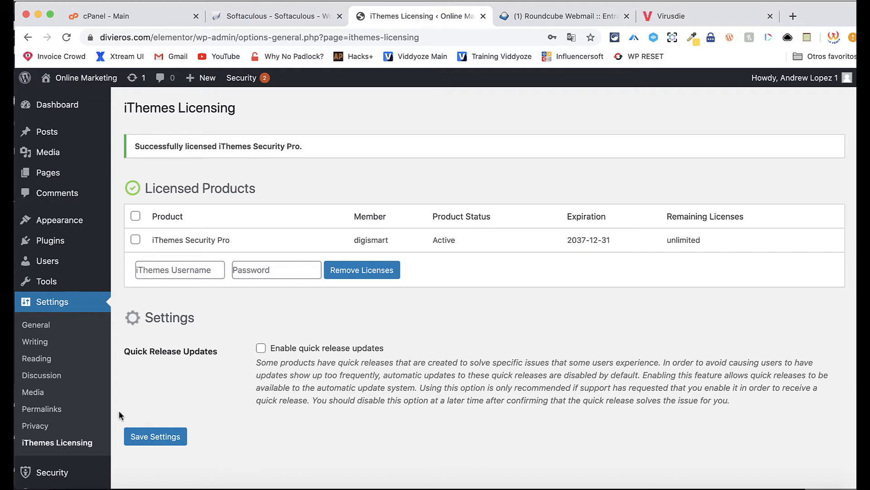
{"action": "scroll", "coordinate": [64, 446], "scroll_direction": "down", "scroll_amount": 1}
{"action": "left_click", "coordinate": [65, 444]}
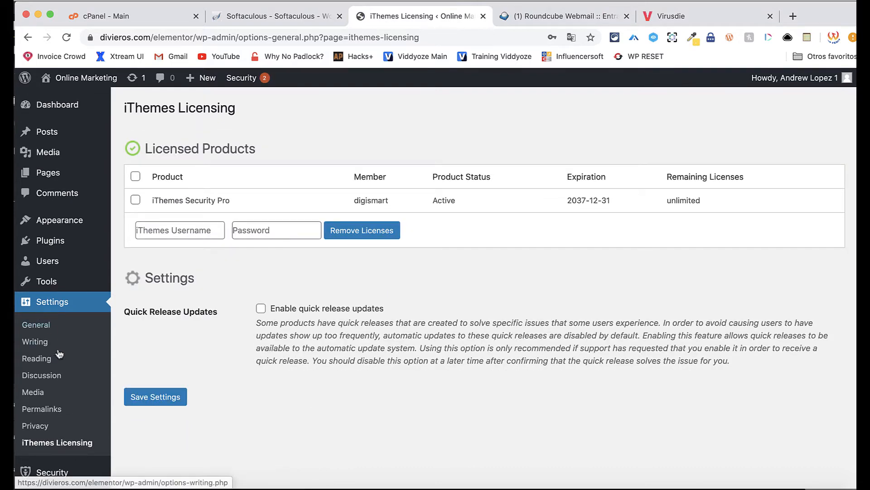
{"action": "scroll", "coordinate": [67, 429], "scroll_direction": "down", "scroll_amount": 1}
- Run Secure Site, enabling HTTPS redirect and Network Brute Force Protection
{"action": "mouse_move", "coordinate": [68, 450]}
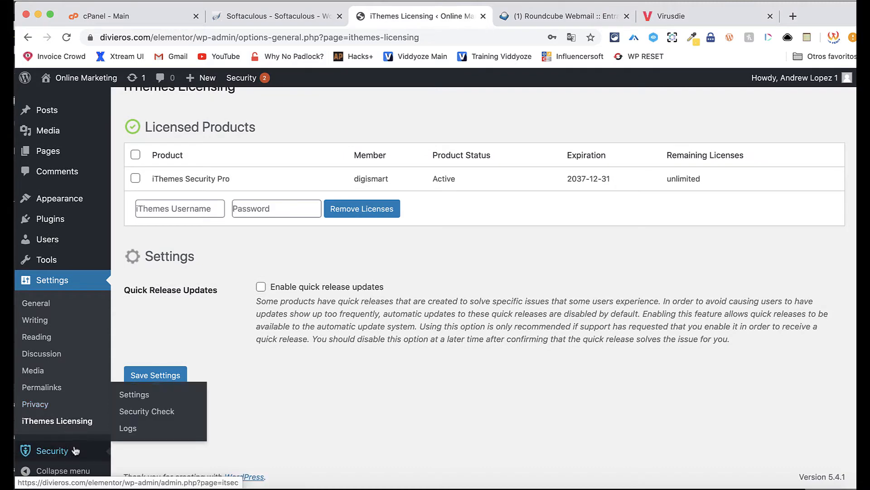
{"action": "left_click", "coordinate": [144, 400]}
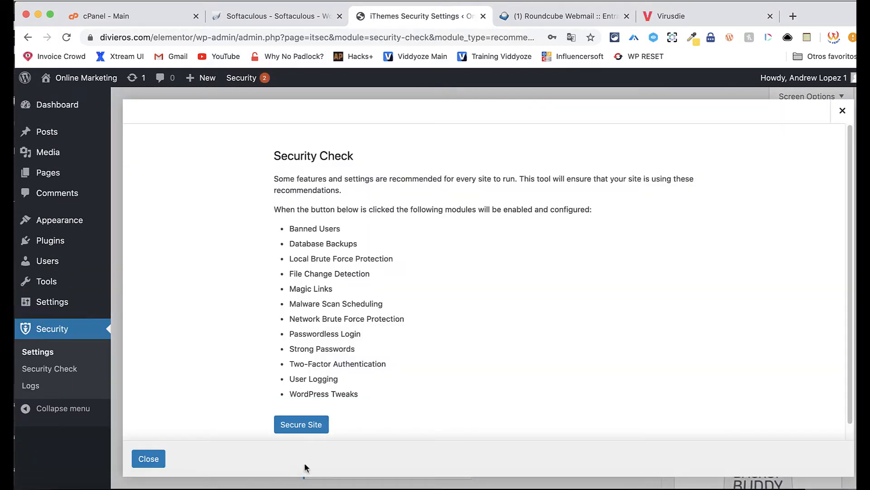
{"action": "left_click", "coordinate": [299, 425]}
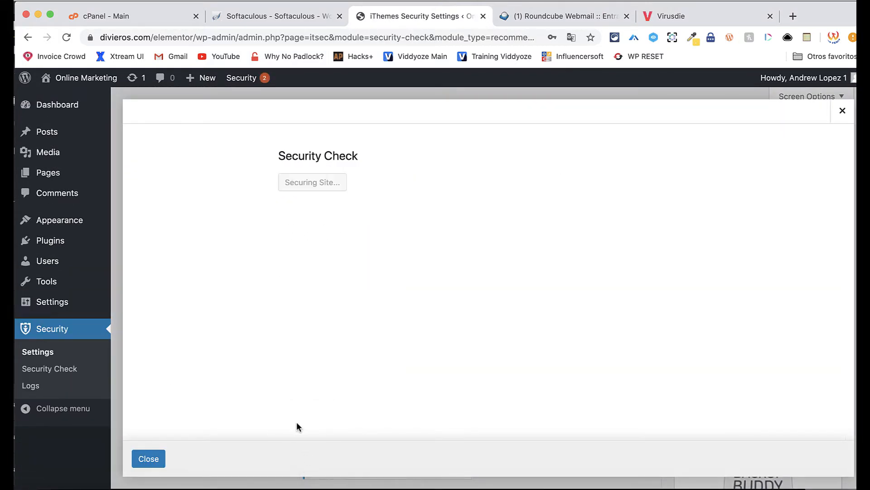
{"action": "left_click", "coordinate": [427, 220]}
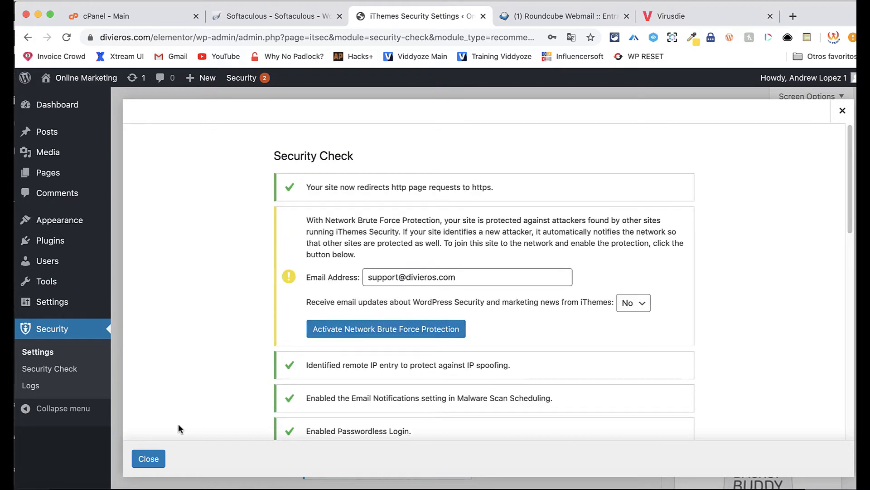
{"action": "left_click", "coordinate": [398, 326]}
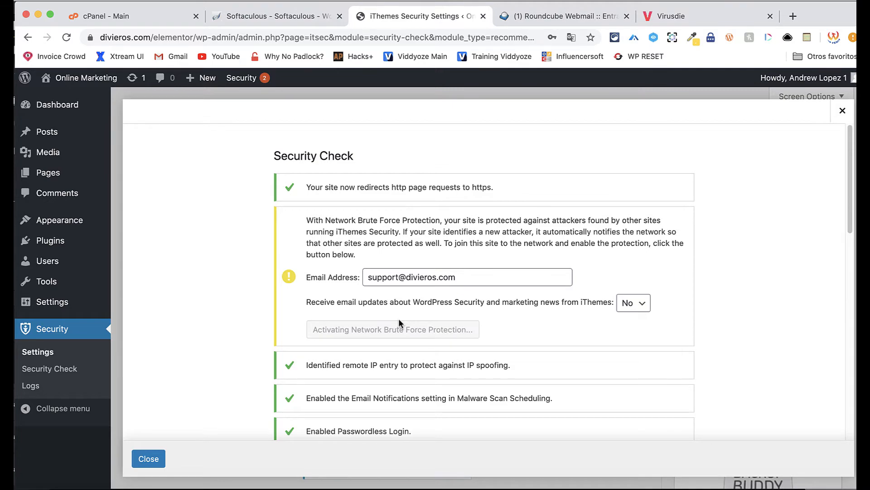
{"action": "left_click", "coordinate": [144, 458]}
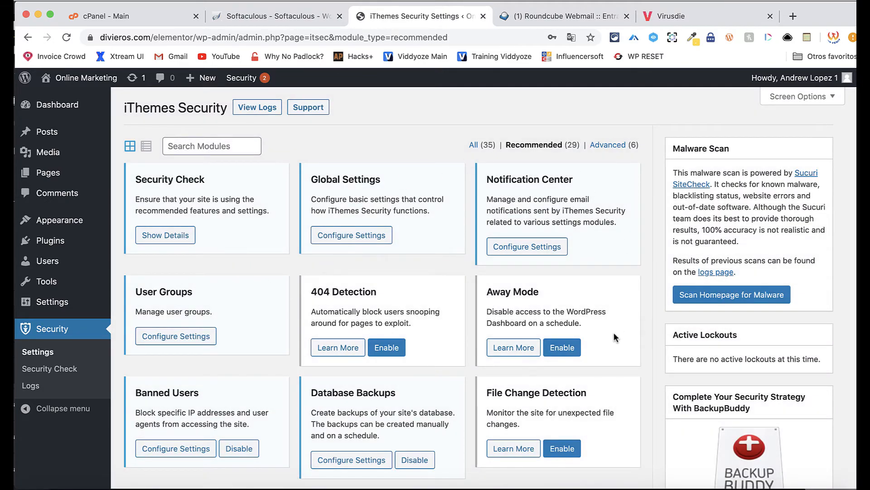
- Filter the security modules list to show All (35) modules
{"action": "scroll", "coordinate": [613, 332], "scroll_direction": "down", "scroll_amount": 10}
{"action": "scroll", "coordinate": [613, 332], "scroll_direction": "up", "scroll_amount": 10}
{"action": "left_click", "coordinate": [608, 145]}
{"action": "scroll", "coordinate": [398, 309], "scroll_direction": "down", "scroll_amount": 8}
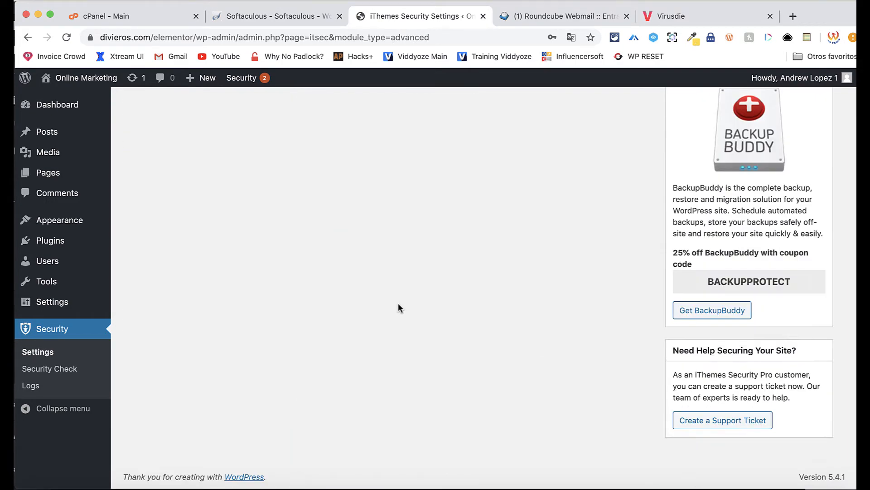
{"action": "scroll", "coordinate": [398, 308], "scroll_direction": "up", "scroll_amount": 8}
{"action": "left_click", "coordinate": [526, 142]}
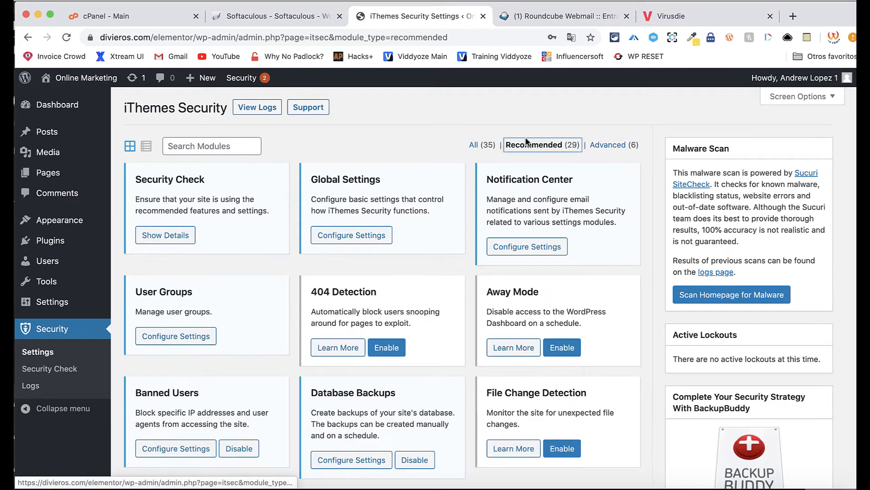
{"action": "left_click", "coordinate": [483, 145]}
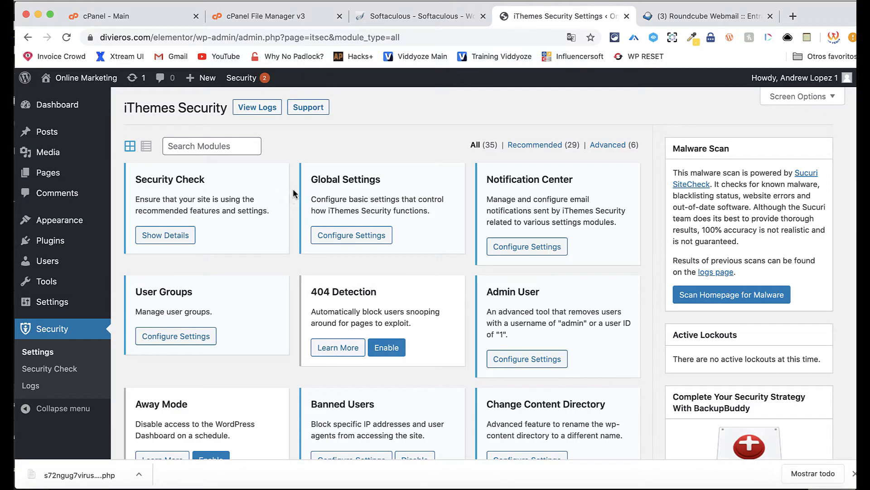
{"action": "mouse_move", "coordinate": [45, 116]}
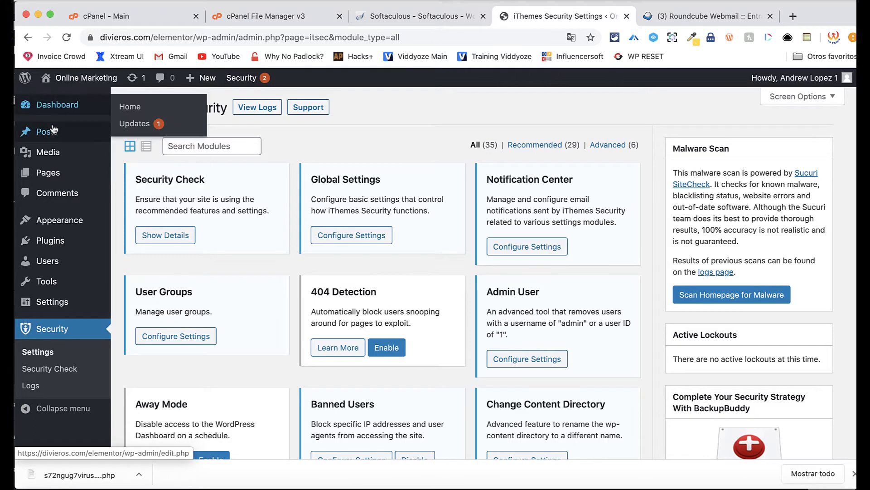
- Trash the Hello world! post and permanently delete it
{"action": "mouse_move", "coordinate": [52, 132]}
{"action": "left_click", "coordinate": [147, 135]}
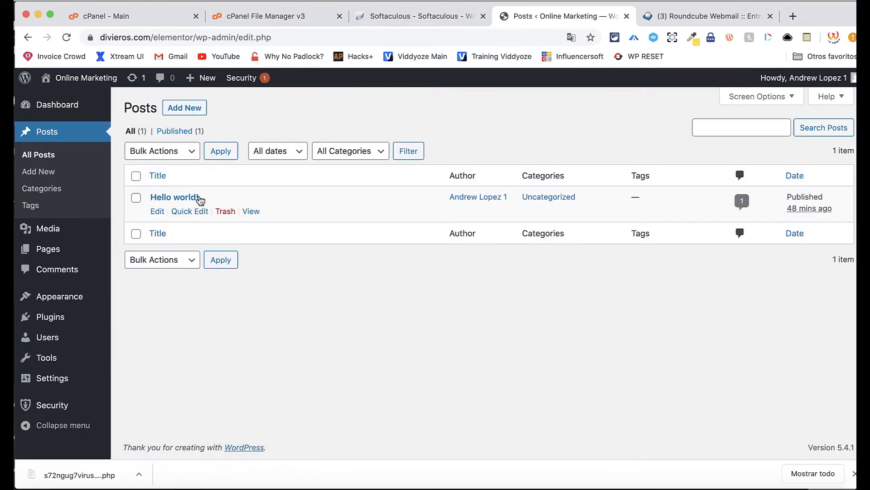
{"action": "left_click", "coordinate": [226, 211]}
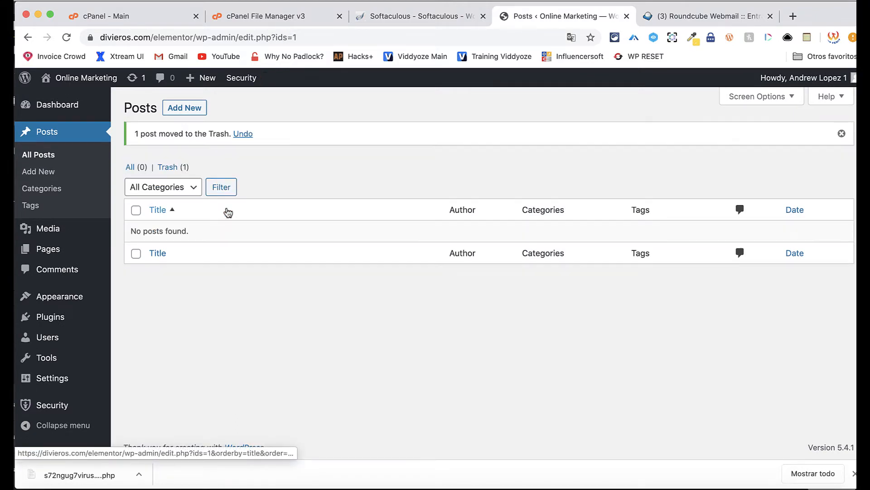
{"action": "left_click", "coordinate": [171, 167]}
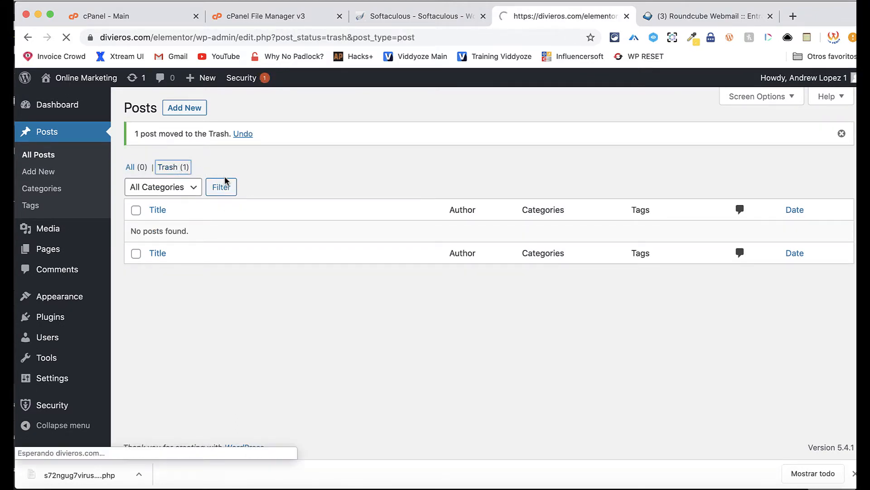
{"action": "left_click", "coordinate": [249, 216]}
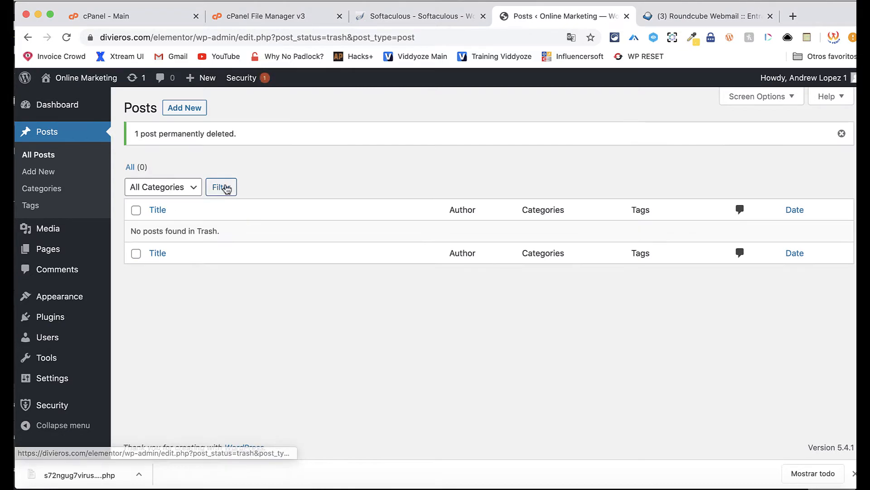
- Trash the Sample Page and permanently delete it from the pages trash
{"action": "left_click", "coordinate": [54, 228]}
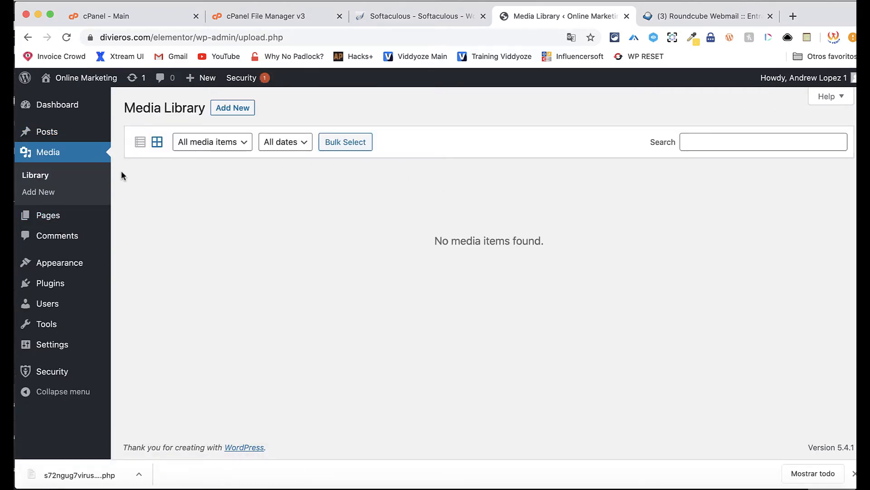
{"action": "mouse_move", "coordinate": [58, 219]}
{"action": "left_click", "coordinate": [132, 219]}
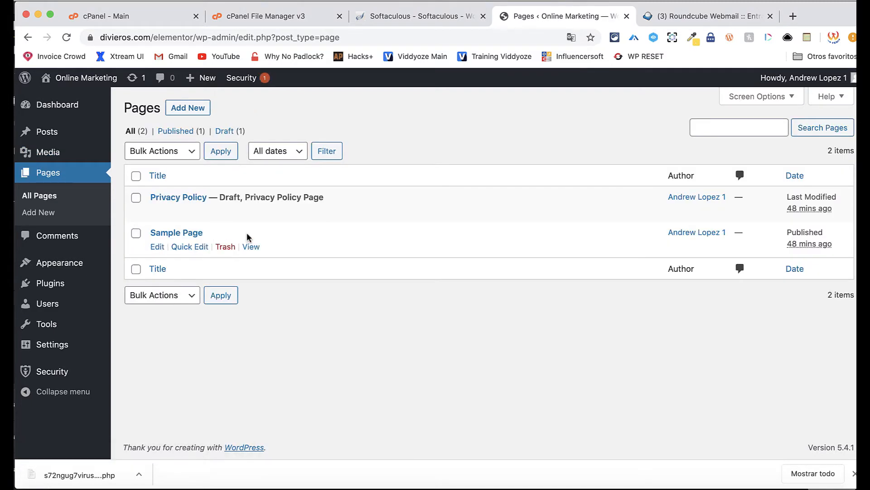
{"action": "left_click", "coordinate": [225, 246]}
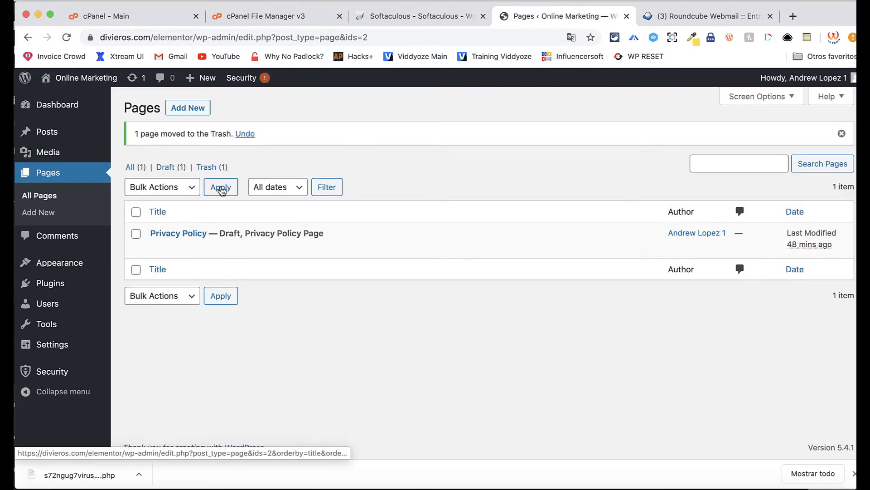
{"action": "left_click", "coordinate": [209, 168]}
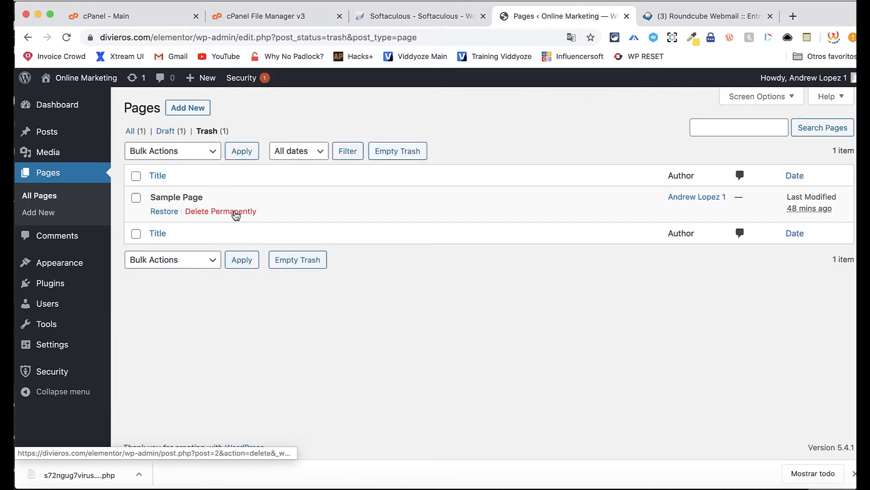
{"action": "left_click", "coordinate": [234, 212]}
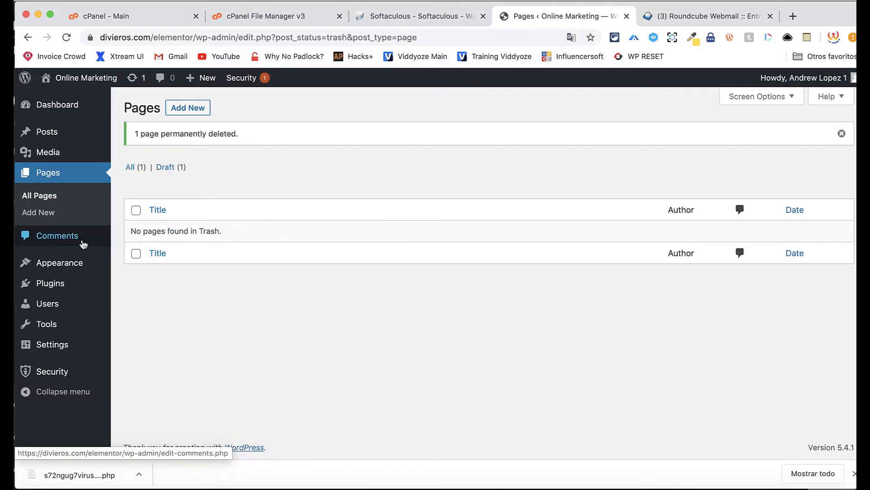
- Delete the Twenty Nineteen and Twenty Seventeen themes, confirming each deletion
{"action": "mouse_move", "coordinate": [82, 263]}
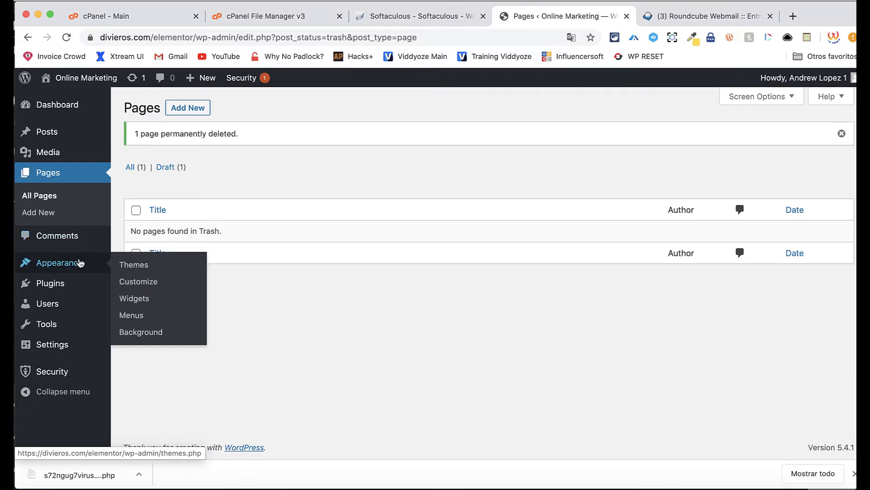
{"action": "left_click", "coordinate": [126, 267]}
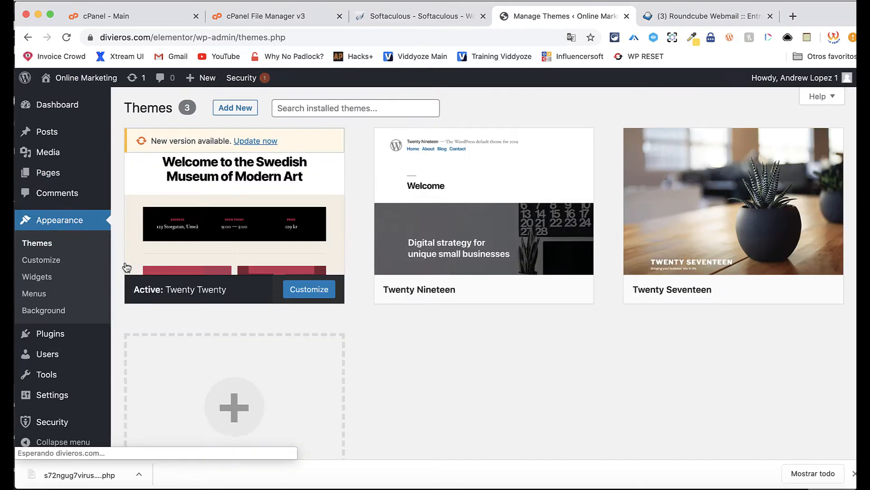
{"action": "left_click", "coordinate": [474, 193]}
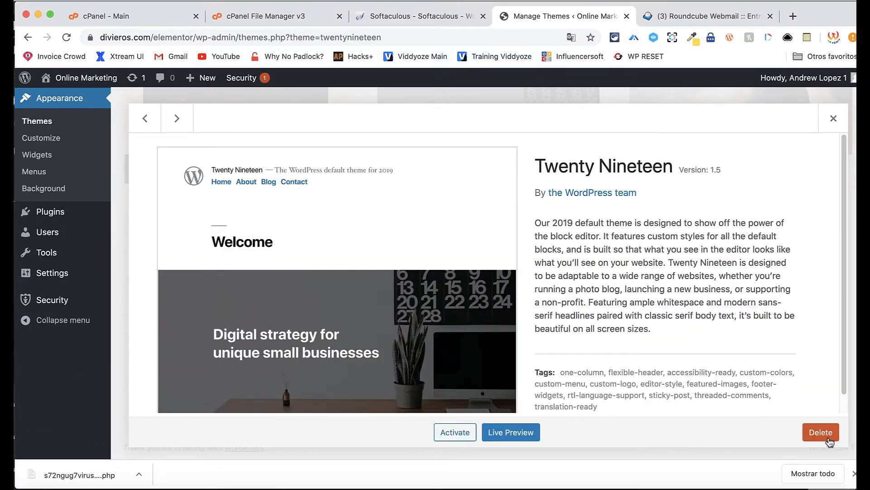
{"action": "left_click", "coordinate": [821, 432]}
{"action": "left_click", "coordinate": [538, 130]}
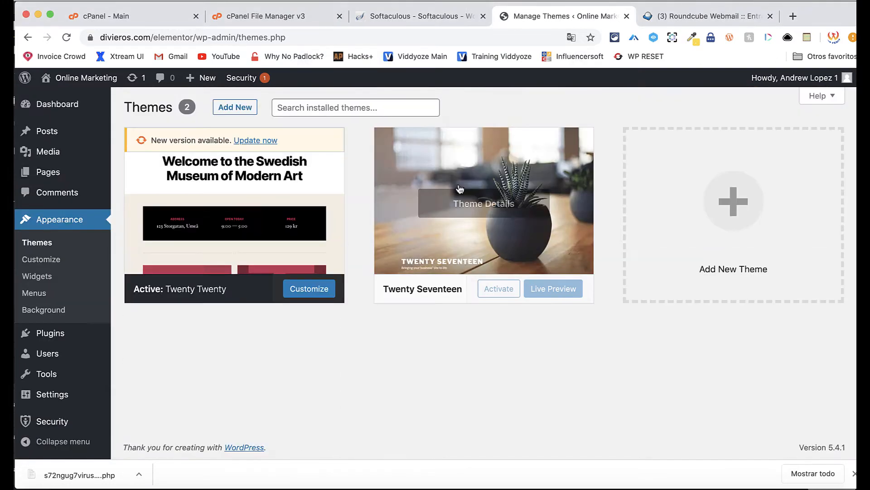
{"action": "left_click", "coordinate": [455, 192]}
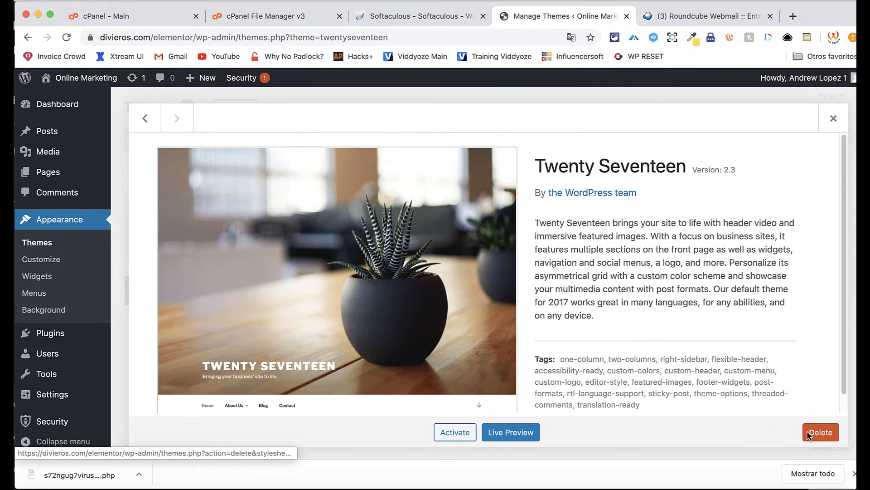
{"action": "left_click", "coordinate": [809, 434]}
{"action": "left_click", "coordinate": [546, 130]}
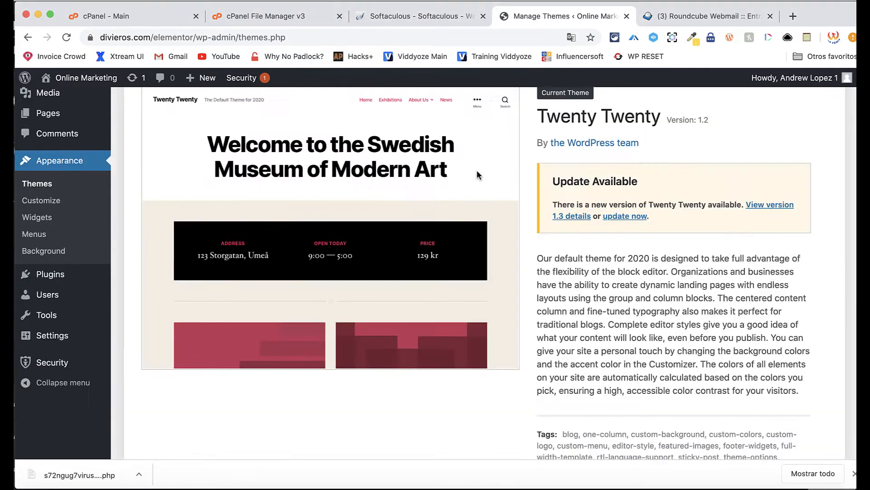
{"action": "scroll", "coordinate": [372, 181], "scroll_direction": "down", "scroll_amount": 5}
{"action": "scroll", "coordinate": [297, 247], "scroll_direction": "up", "scroll_amount": 4}
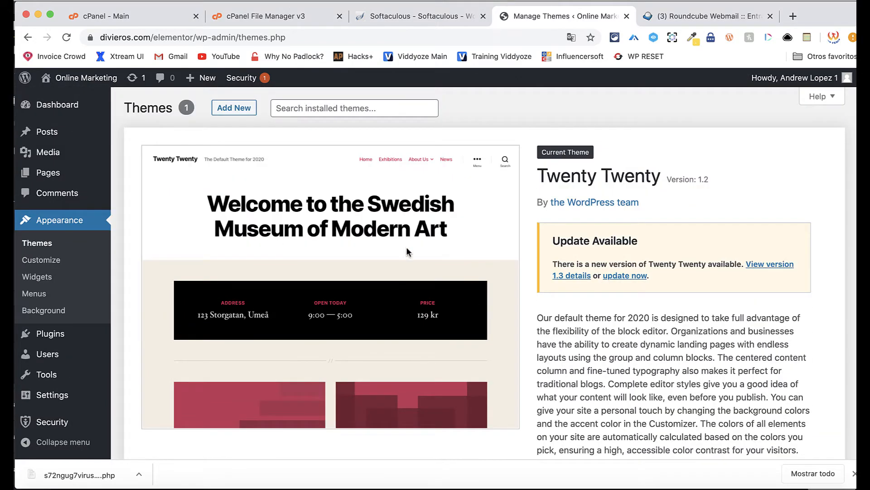
- Delete the Hello Dolly plugin from Installed Plugins and confirm
{"action": "mouse_move", "coordinate": [90, 334]}
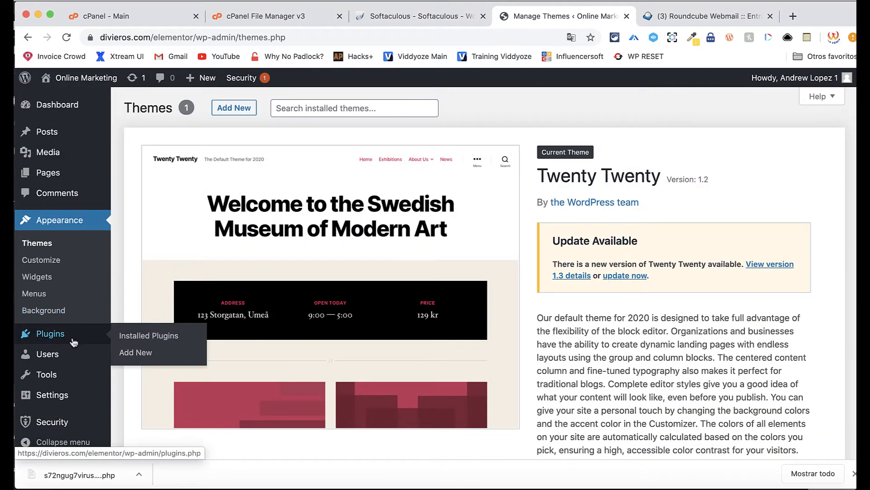
{"action": "left_click", "coordinate": [128, 336]}
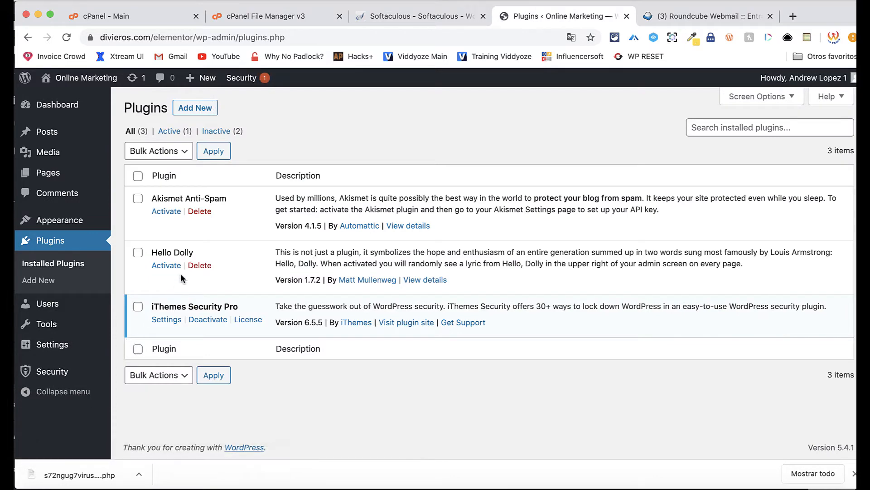
{"action": "left_click", "coordinate": [192, 265]}
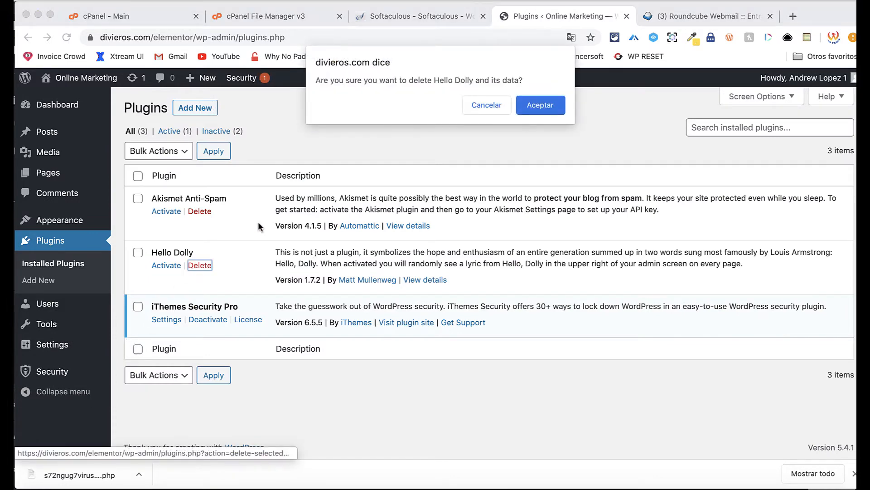
{"action": "left_click", "coordinate": [539, 105]}
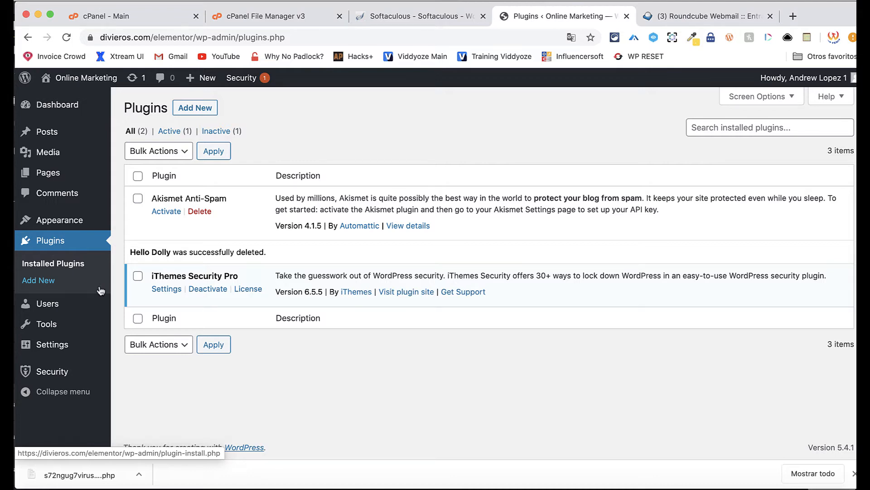
- Go to the General Settings page
{"action": "mouse_move", "coordinate": [84, 304]}
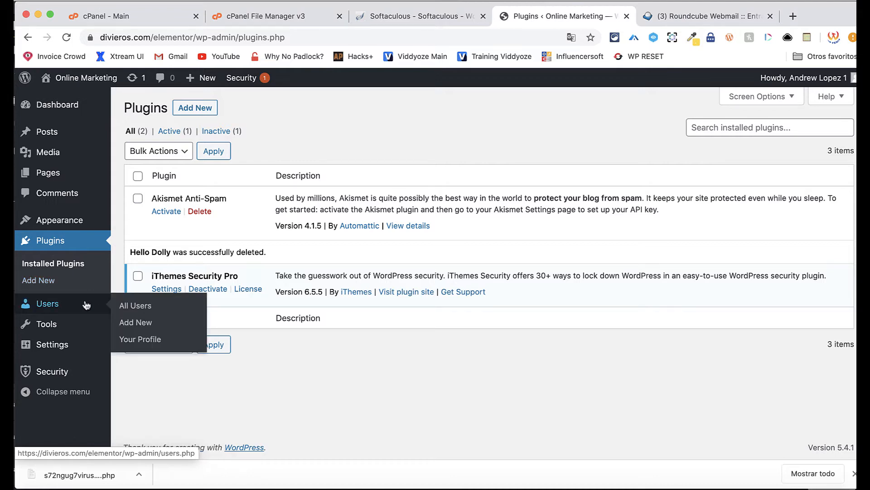
{"action": "mouse_move", "coordinate": [72, 324]}
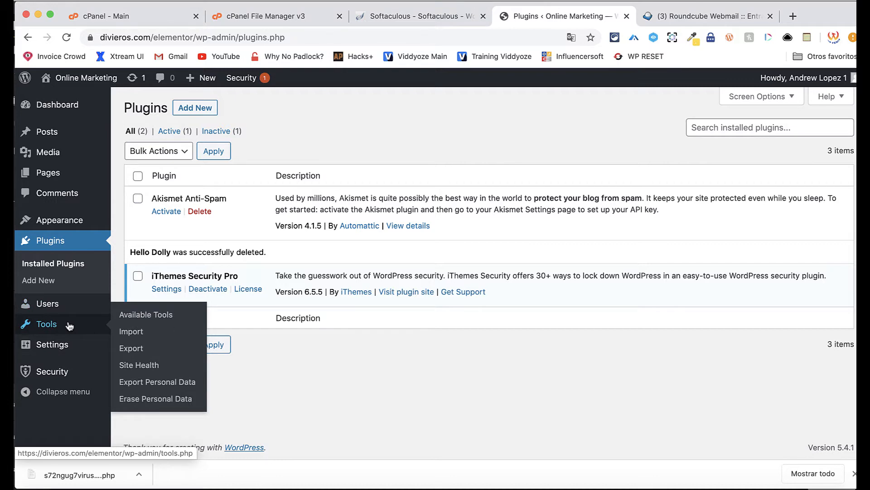
{"action": "mouse_move", "coordinate": [72, 347]}
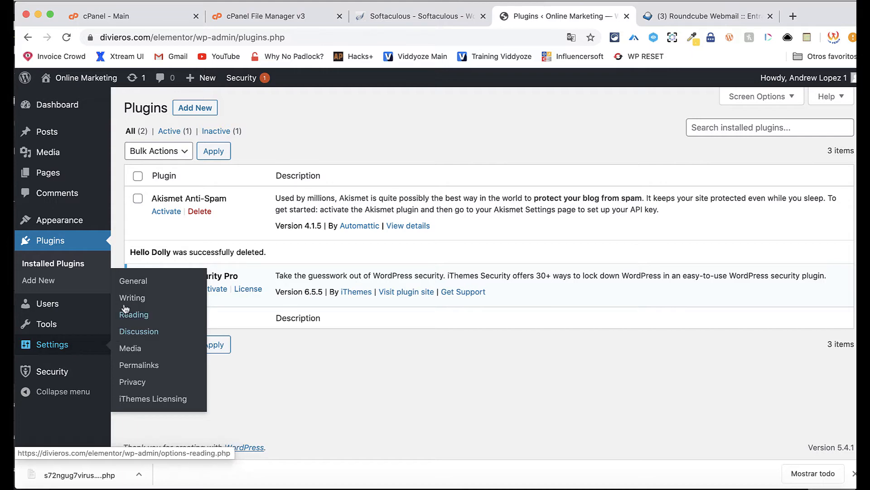
{"action": "left_click", "coordinate": [138, 284]}
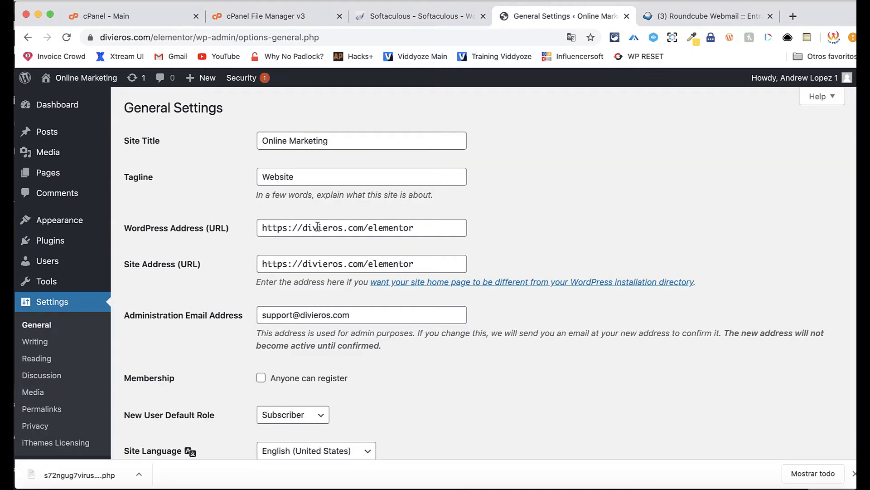
- Change the tagline to 'The best Online System', save, and go to Reading settings
{"action": "scroll", "coordinate": [284, 345], "scroll_direction": "down", "scroll_amount": 5}
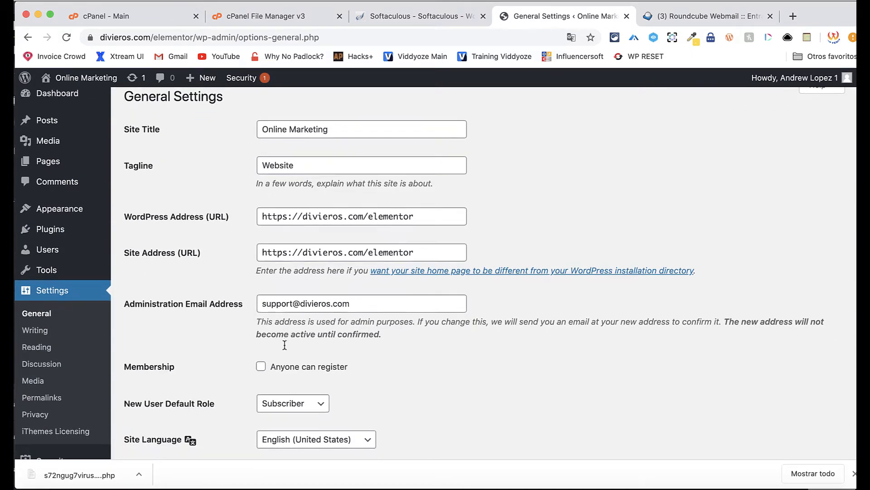
{"action": "scroll", "coordinate": [284, 343], "scroll_direction": "up", "scroll_amount": 5}
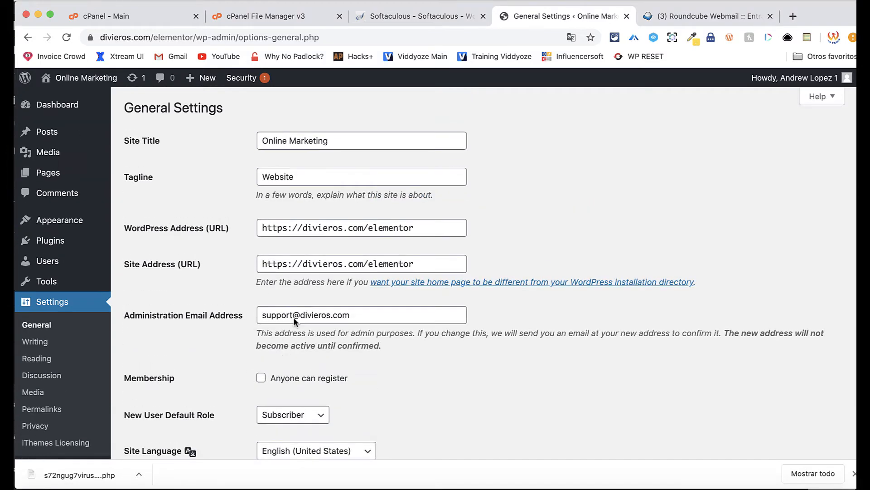
{"action": "left_click", "coordinate": [316, 176]}
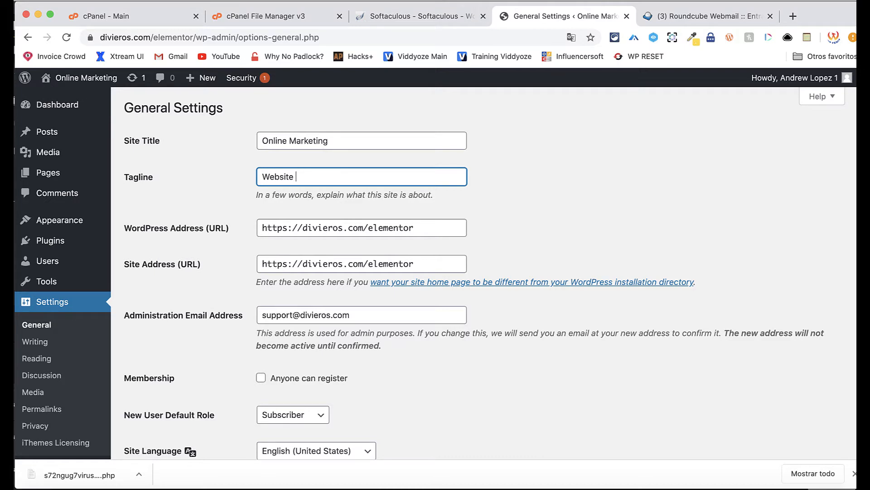
{"action": "double_click", "coordinate": [322, 176]}
{"action": "type", "text": "The best "}
{"action": "type", "text": "Online m"}
{"action": "type", "text": "ystem"}
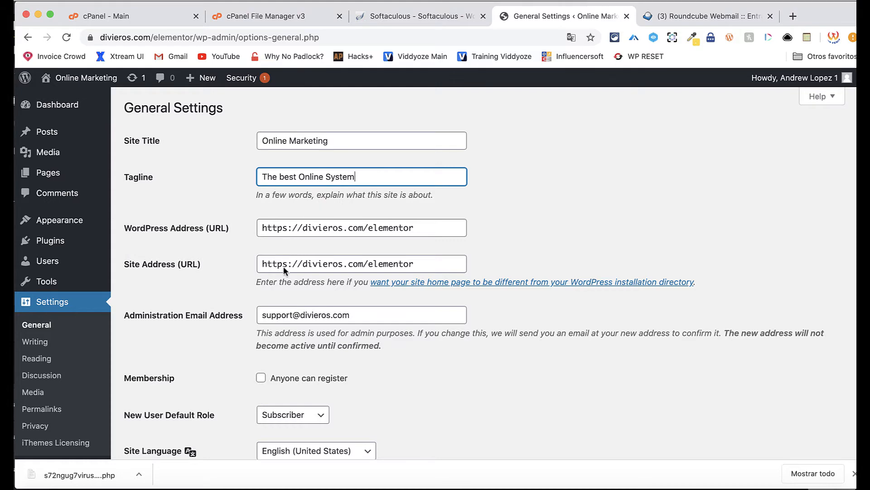
{"action": "scroll", "coordinate": [271, 289], "scroll_direction": "down", "scroll_amount": 10}
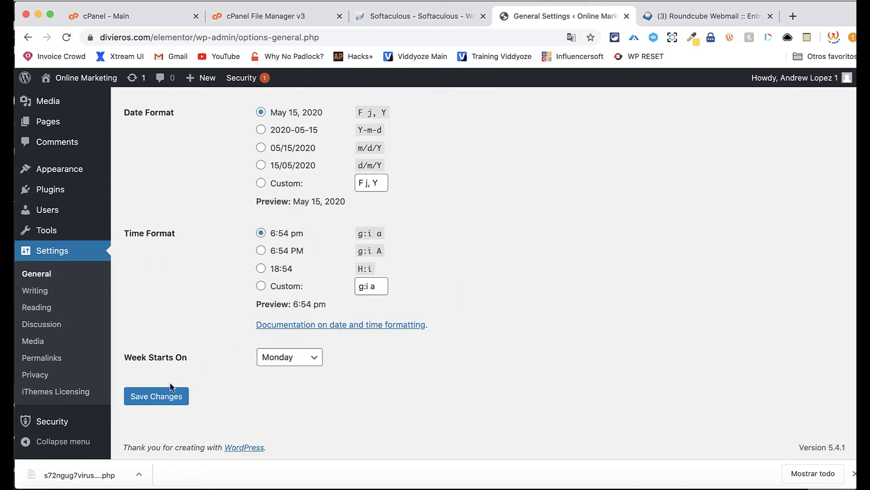
{"action": "left_click", "coordinate": [171, 389]}
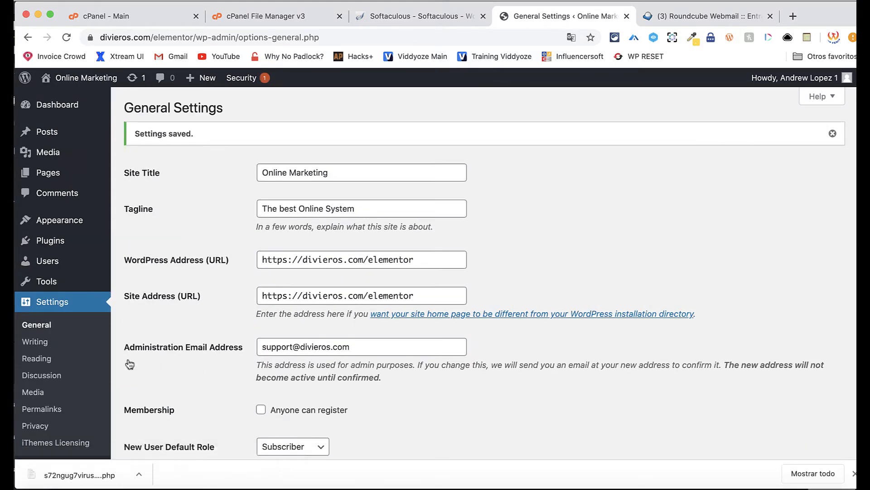
{"action": "left_click", "coordinate": [51, 366]}
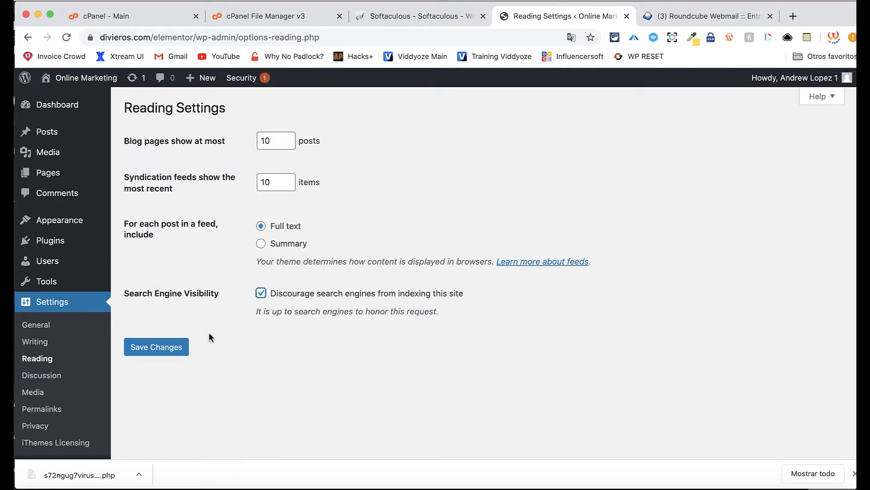
- Save the reading settings, then set permalinks to Post name and save the change
{"action": "left_click", "coordinate": [171, 346]}
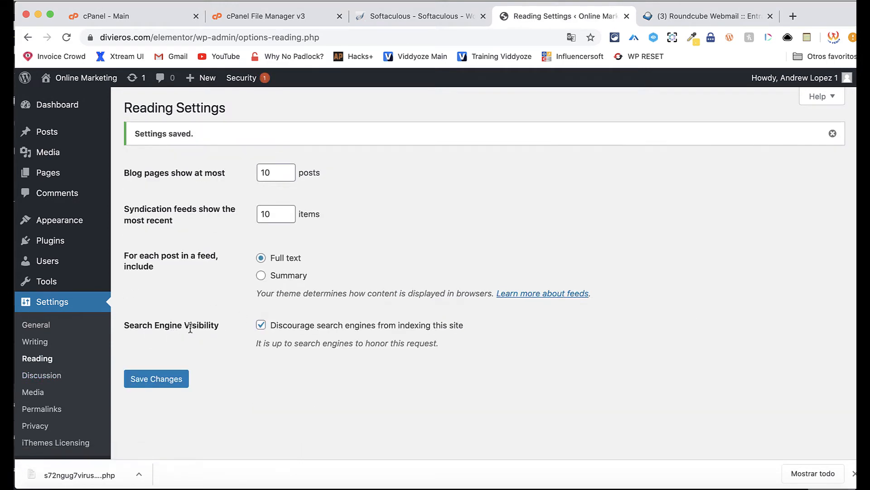
{"action": "scroll", "coordinate": [203, 322], "scroll_direction": "down", "scroll_amount": 2}
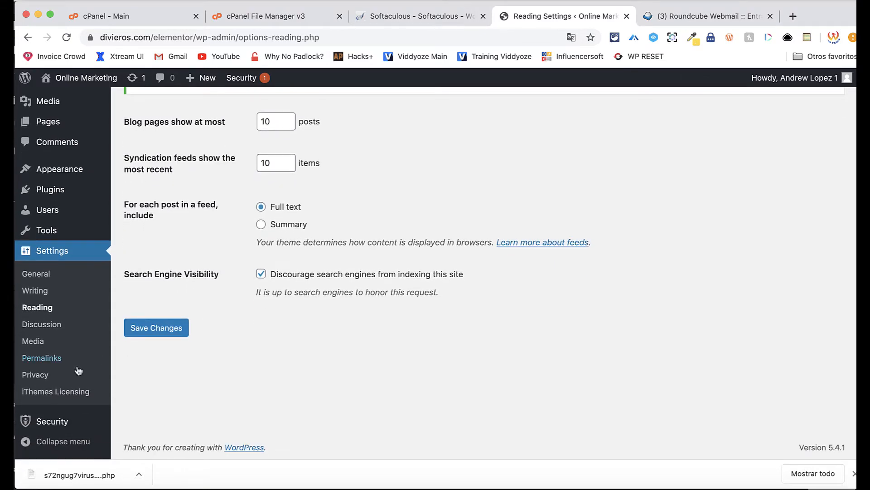
{"action": "left_click", "coordinate": [52, 359]}
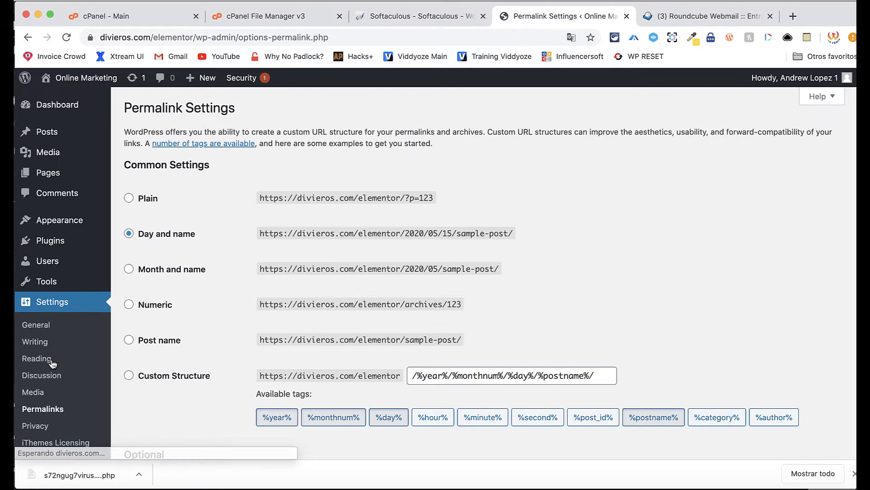
{"action": "left_click", "coordinate": [129, 339]}
{"action": "scroll", "coordinate": [198, 381], "scroll_direction": "down", "scroll_amount": 5}
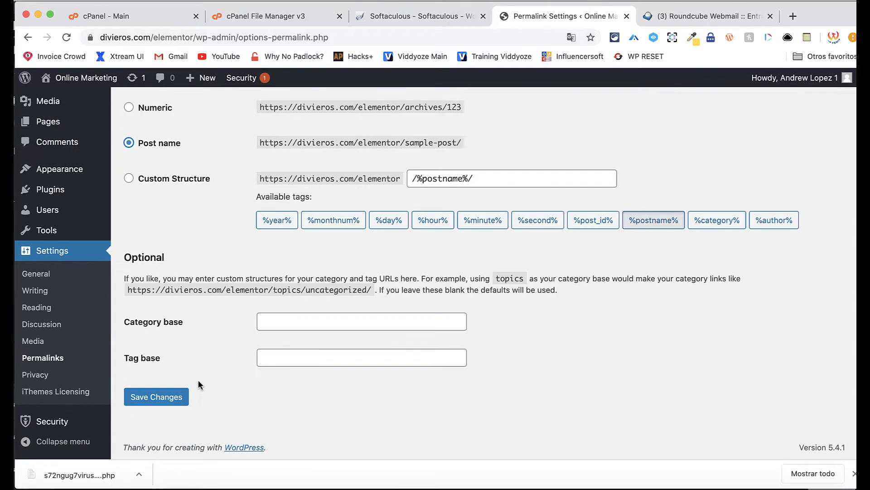
{"action": "left_click", "coordinate": [178, 396]}
{"action": "scroll", "coordinate": [177, 397], "scroll_direction": "down", "scroll_amount": 5}
{"action": "scroll", "coordinate": [201, 309], "scroll_direction": "up", "scroll_amount": 5}
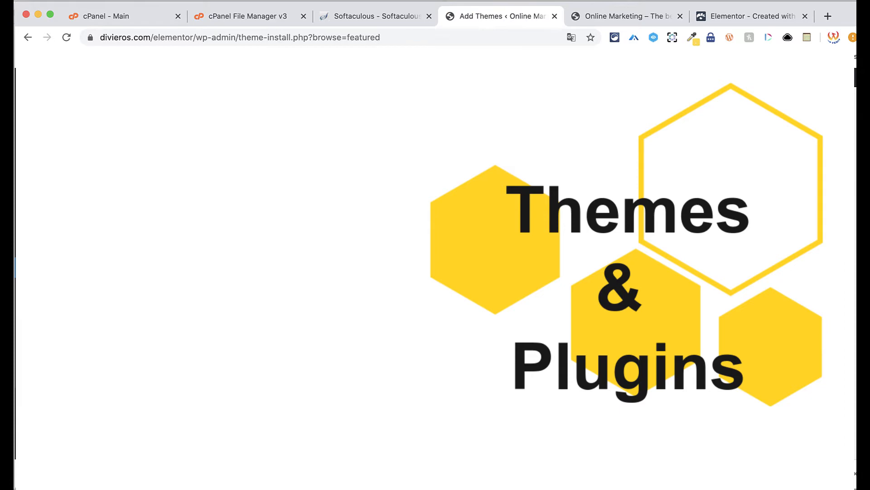
- Search themes for 'astra', then install and activate the Astra theme
{"action": "type", "text": "astra"}
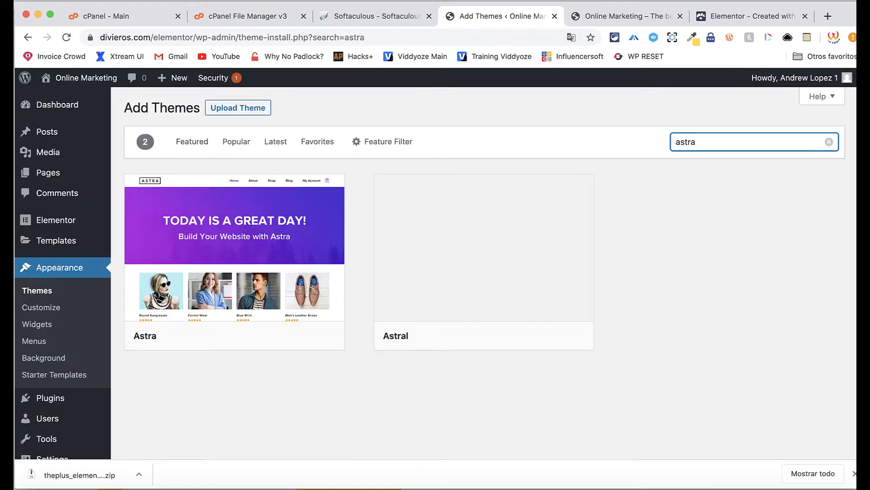
{"action": "left_click", "coordinate": [266, 335]}
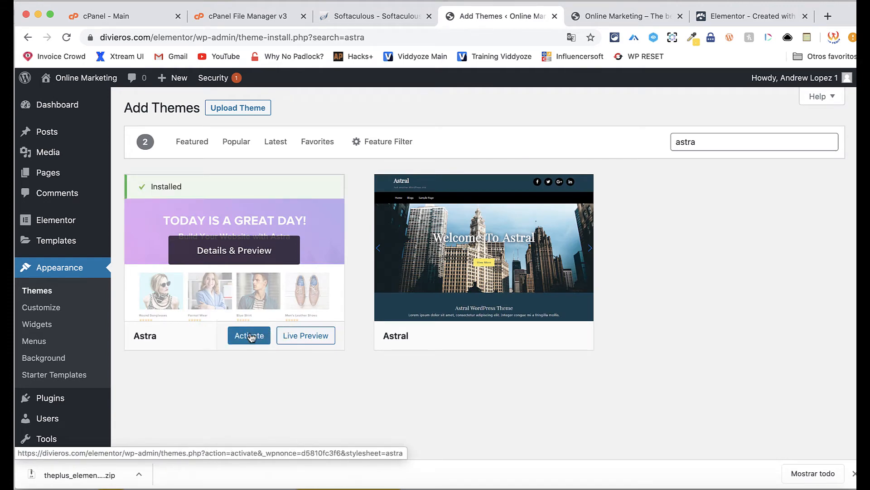
{"action": "left_click", "coordinate": [251, 336]}
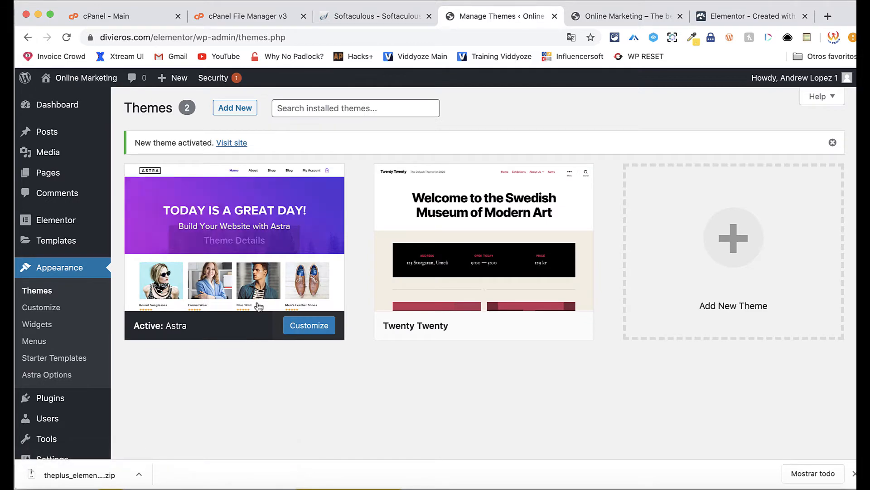
{"action": "left_click", "coordinate": [242, 105]}
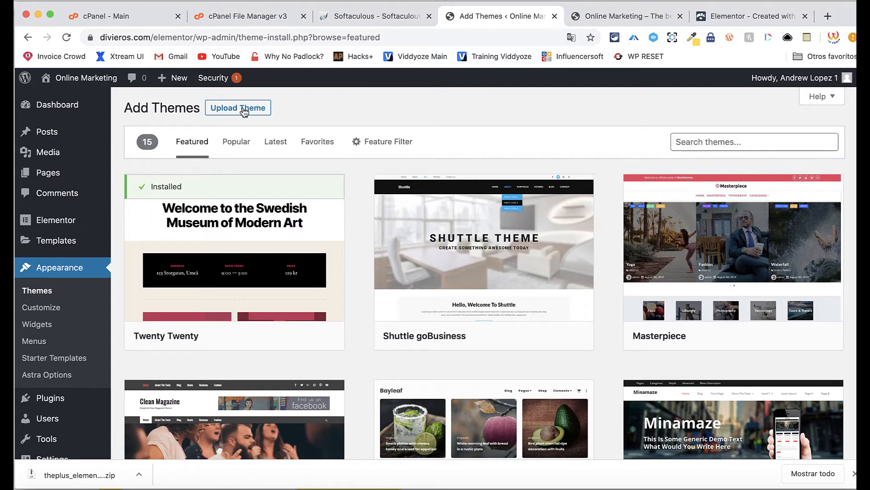
- Upload astra-child.zip as a theme, install it, and activate Astra Child
{"action": "left_click", "coordinate": [244, 111]}
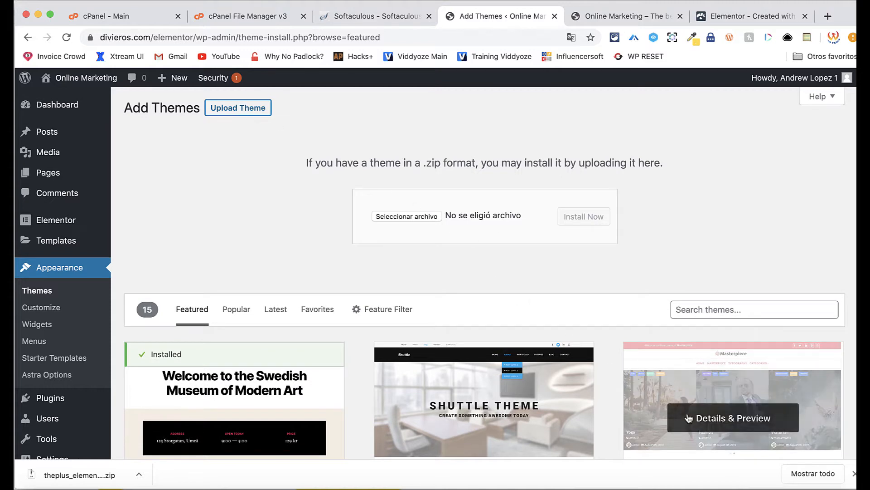
{"action": "left_click", "coordinate": [776, 487]}
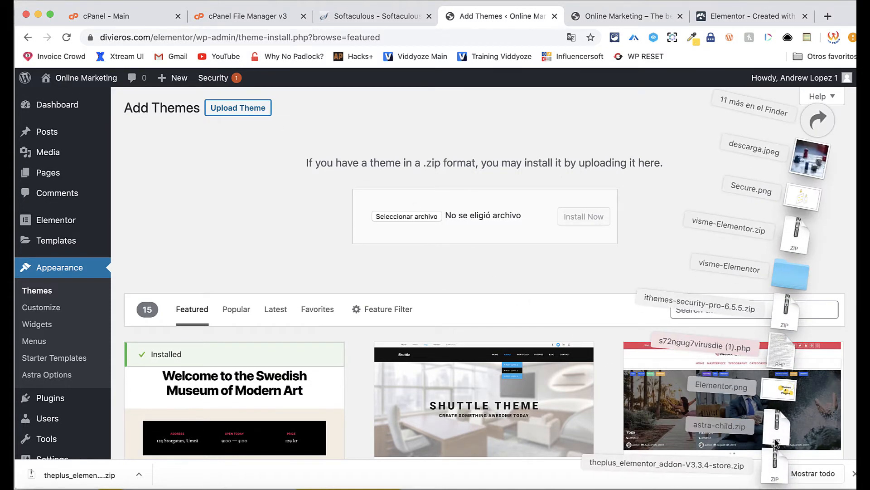
{"action": "left_click_drag", "start_coordinate": [776, 443], "coordinate": [386, 216]}
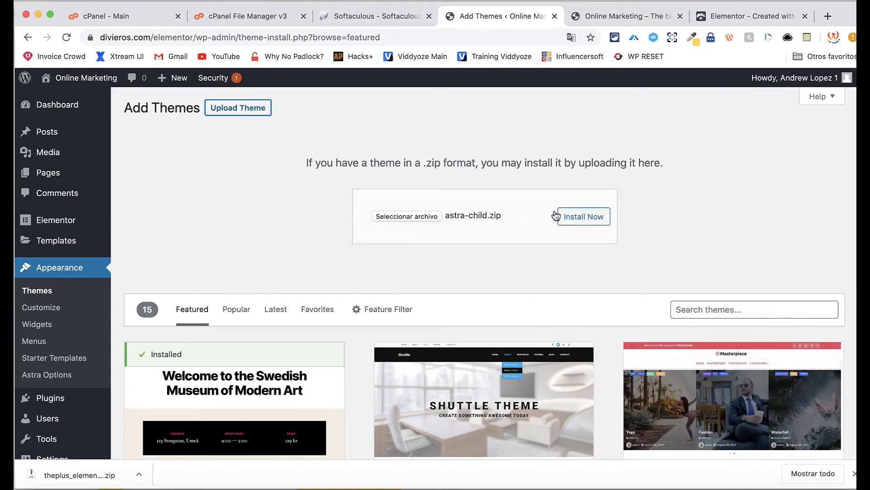
{"action": "left_click", "coordinate": [562, 216]}
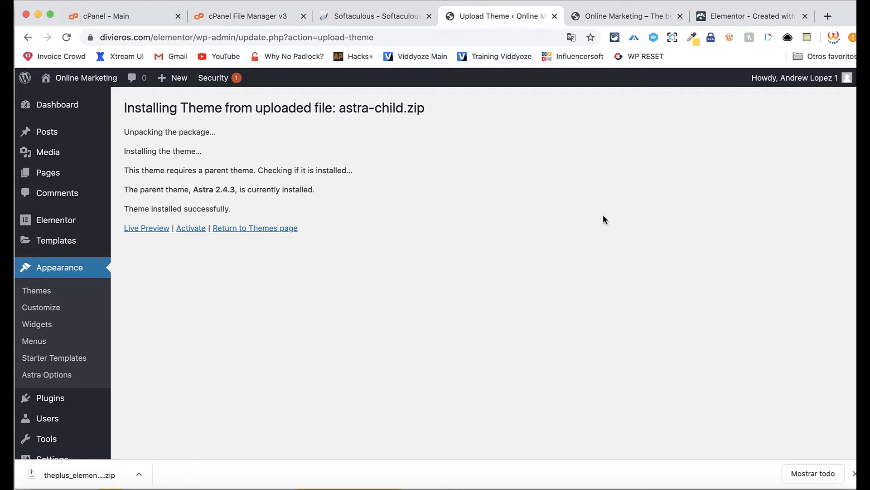
{"action": "left_click", "coordinate": [188, 232]}
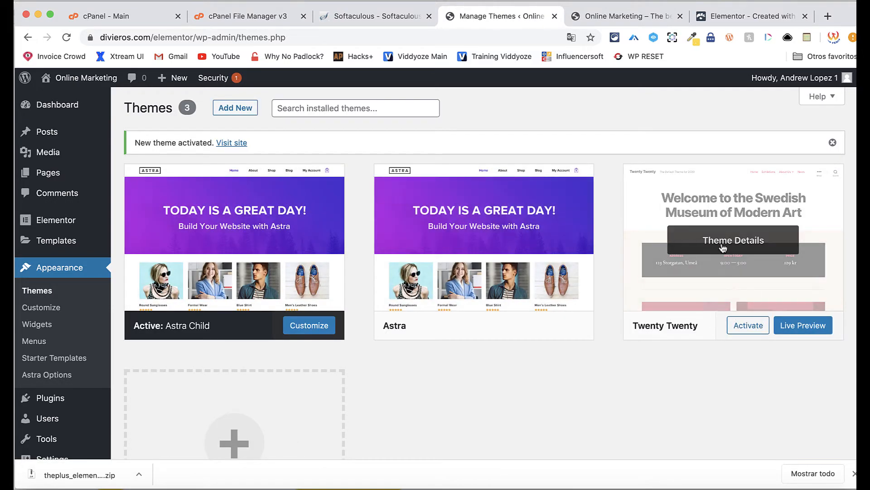
- Delete the Twenty Twenty theme and confirm the deletion
{"action": "left_click", "coordinate": [722, 244]}
{"action": "left_click", "coordinate": [821, 433]}
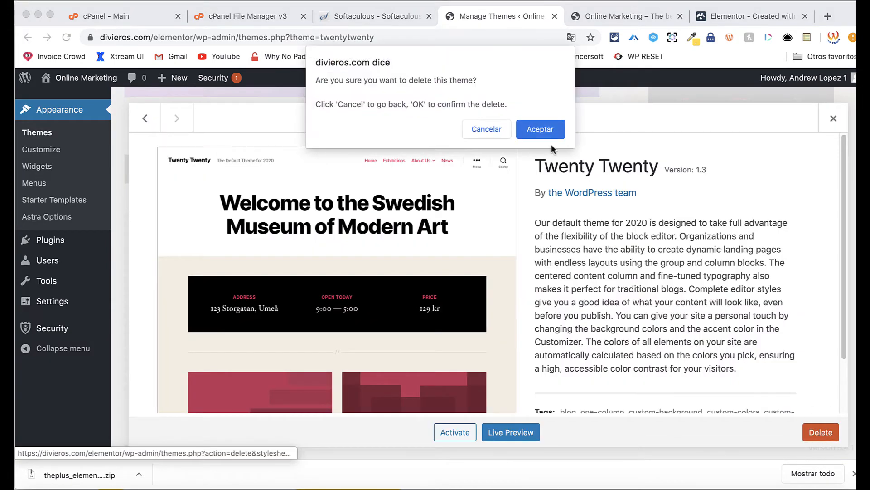
{"action": "left_click", "coordinate": [537, 130]}
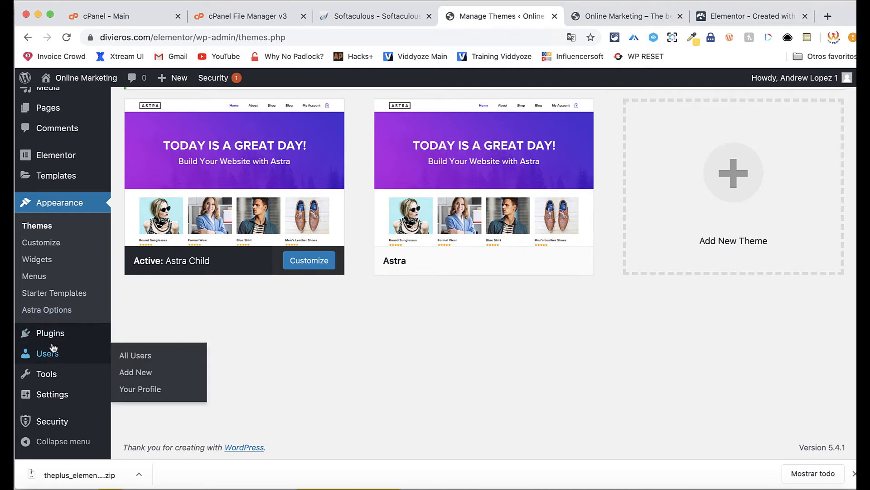
- Search plugins for 'enva', then install and activate Envato Elements
{"action": "mouse_move", "coordinate": [55, 339]}
{"action": "left_click", "coordinate": [130, 353]}
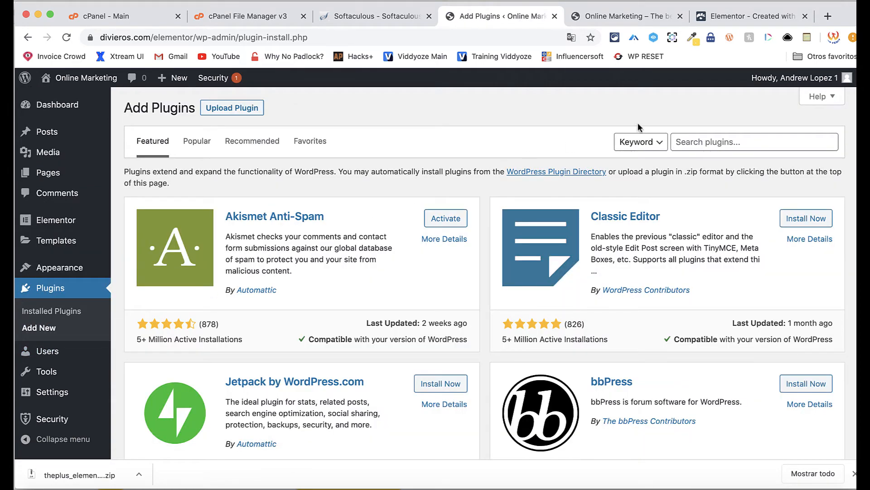
{"action": "left_click", "coordinate": [709, 140]}
{"action": "type", "text": "envato"}
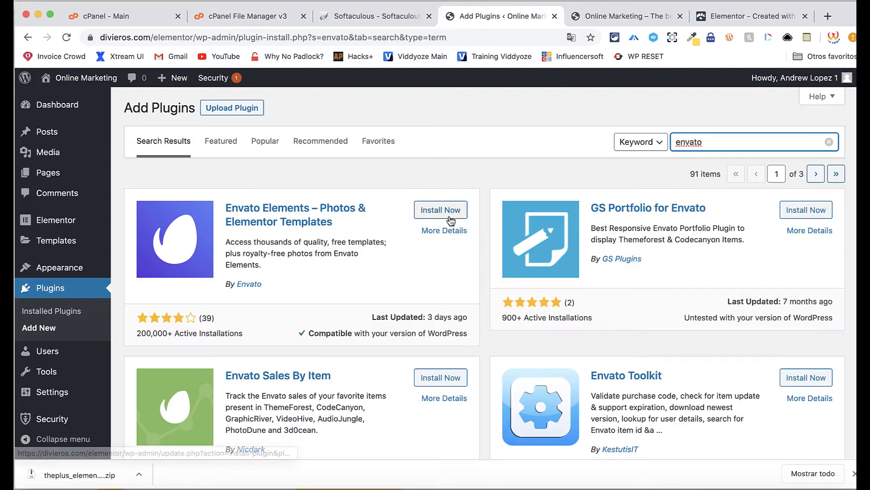
{"action": "left_click", "coordinate": [441, 210]}
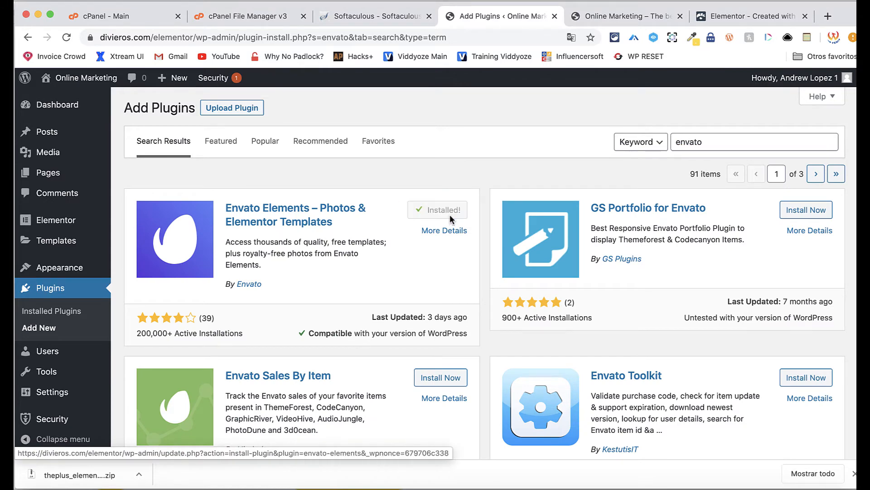
{"action": "left_click", "coordinate": [456, 215]}
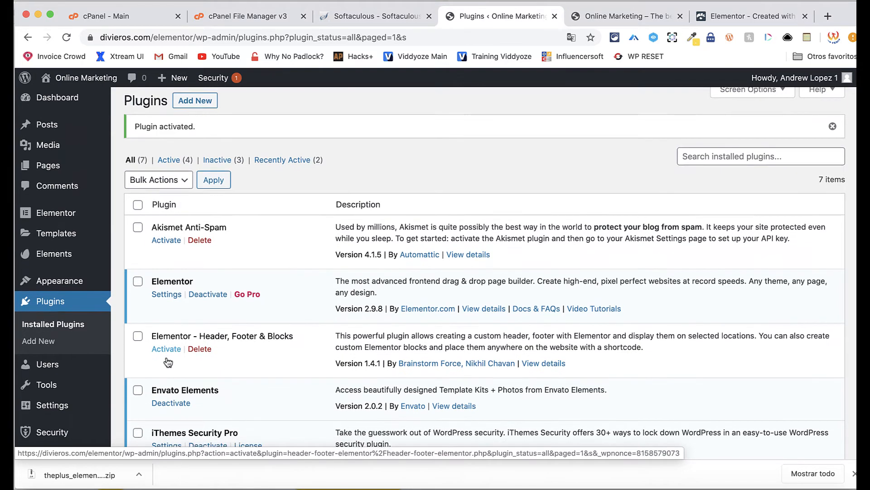
- Activate The Plus Addons for Elementor, Elementor Header, Footer & Blocks, and Akismet Anti-Spam
{"action": "scroll", "coordinate": [166, 358], "scroll_direction": "down", "scroll_amount": 1}
{"action": "scroll", "coordinate": [192, 388], "scroll_direction": "down", "scroll_amount": 5}
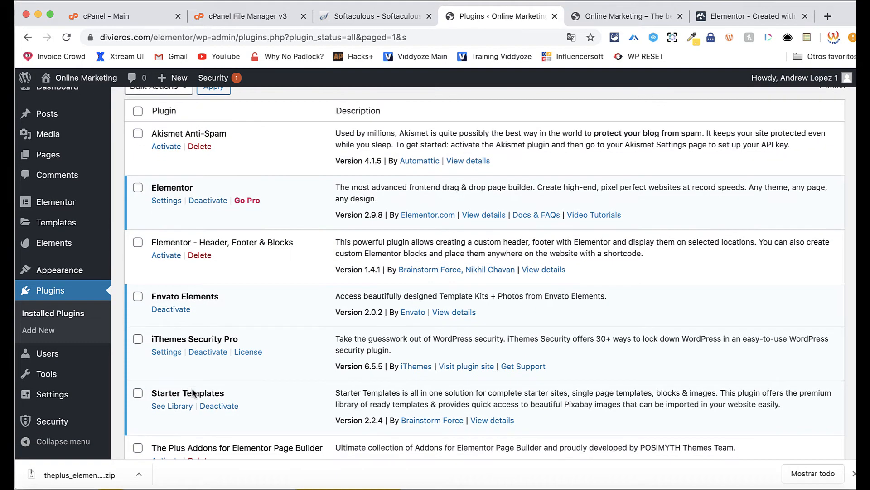
{"action": "scroll", "coordinate": [192, 389], "scroll_direction": "down", "scroll_amount": 3}
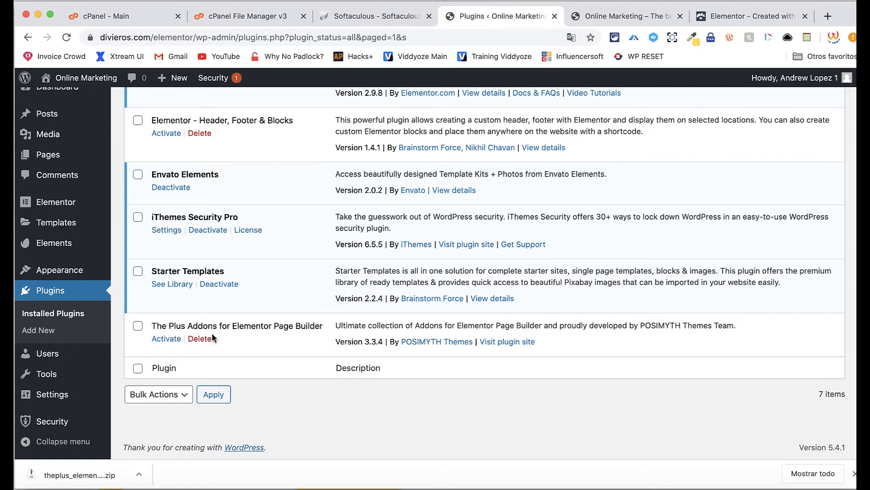
{"action": "left_click", "coordinate": [167, 342]}
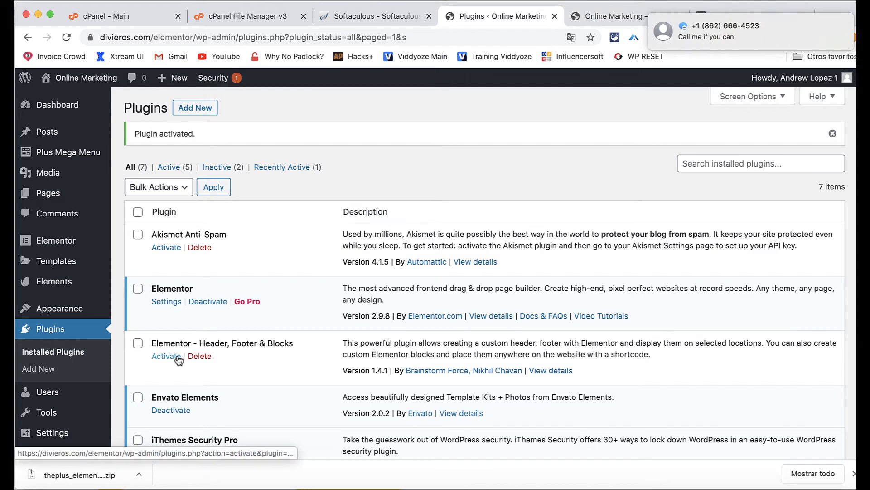
{"action": "left_click", "coordinate": [180, 355]}
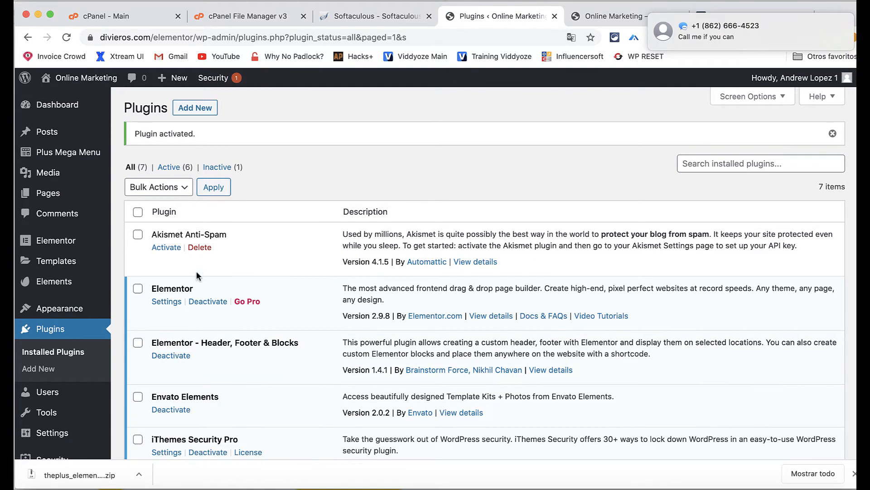
{"action": "left_click", "coordinate": [175, 246]}
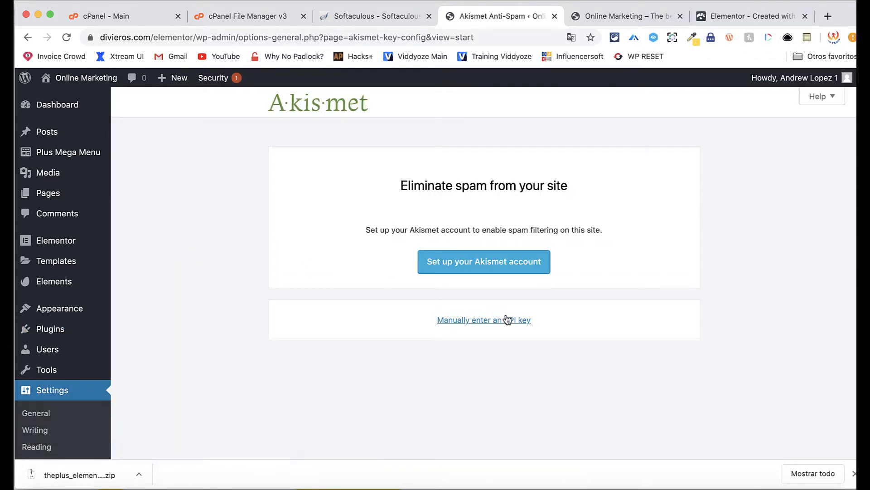
{"action": "scroll", "coordinate": [126, 372], "scroll_direction": "down", "scroll_amount": 4}
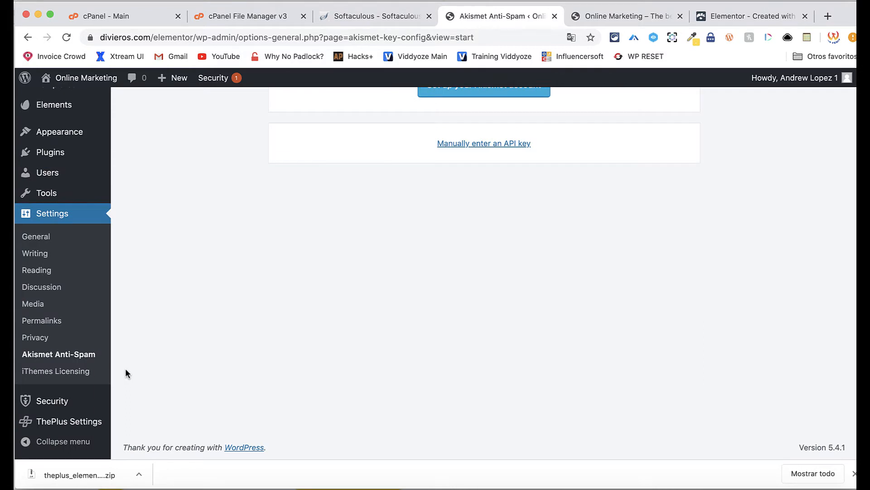
{"action": "mouse_move", "coordinate": [64, 164]}
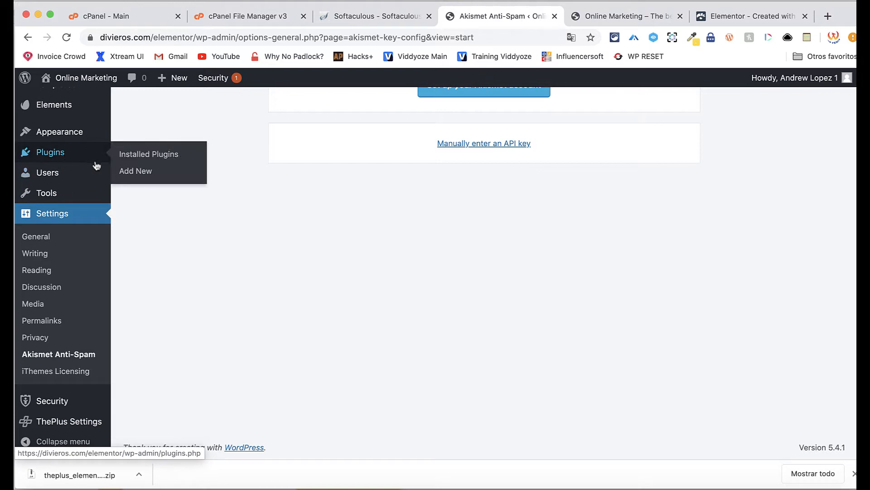
{"action": "left_click", "coordinate": [127, 171]}
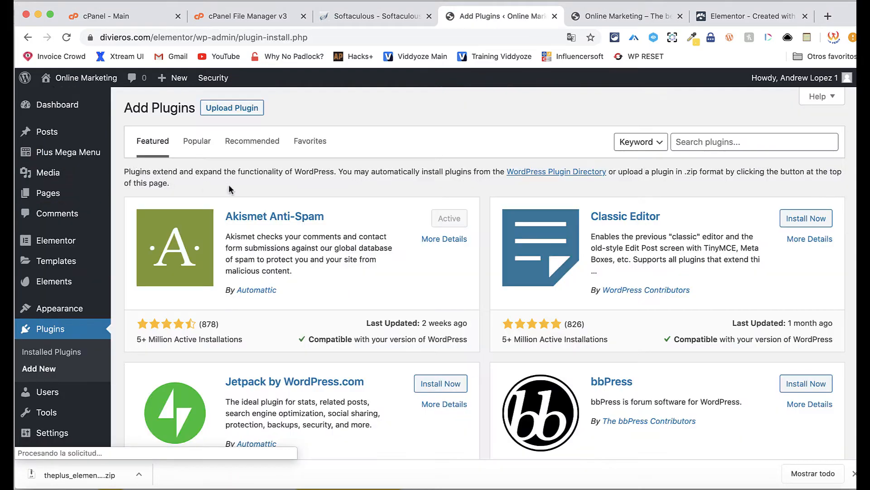
- Install and activate Crisp Live Chat, then link it to a Crisp account
{"action": "left_click", "coordinate": [707, 142]}
{"action": "type", "text": "cris"}
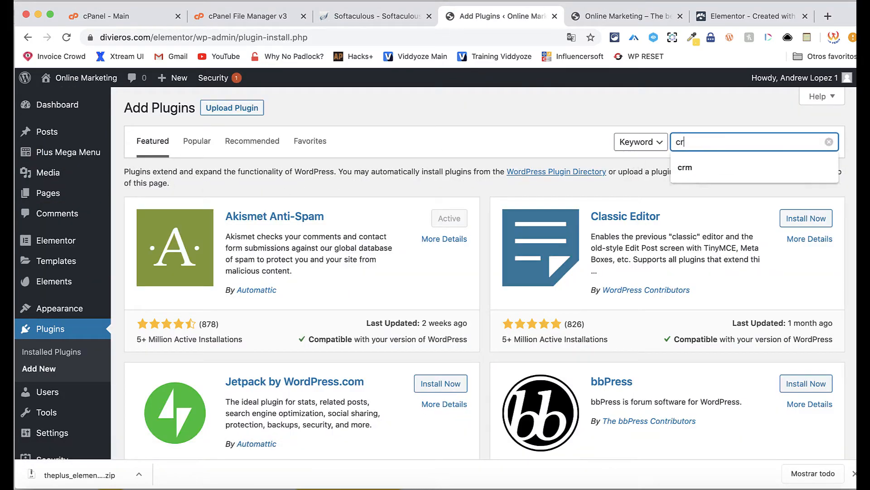
{"action": "type", "text": "p"}
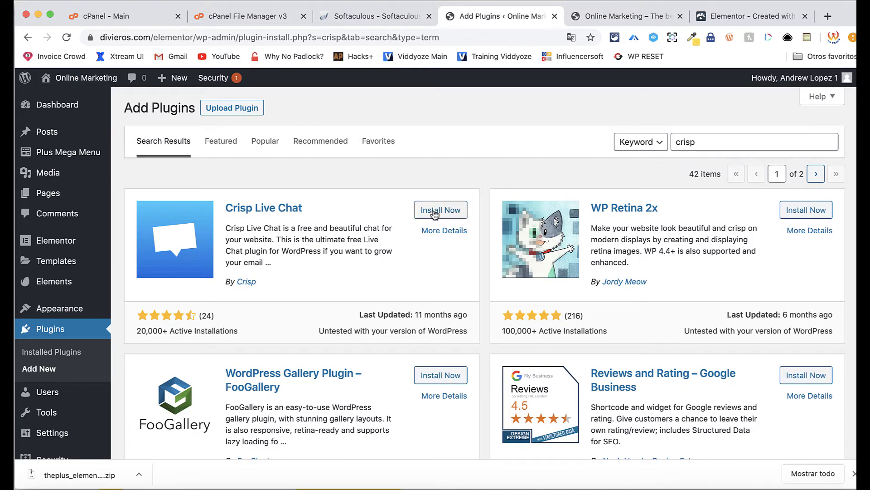
{"action": "left_click", "coordinate": [433, 210]}
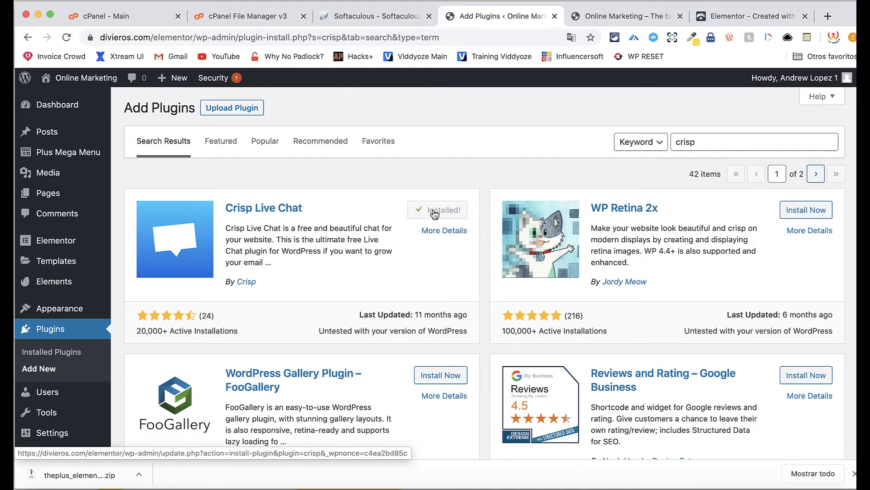
{"action": "left_click", "coordinate": [444, 211]}
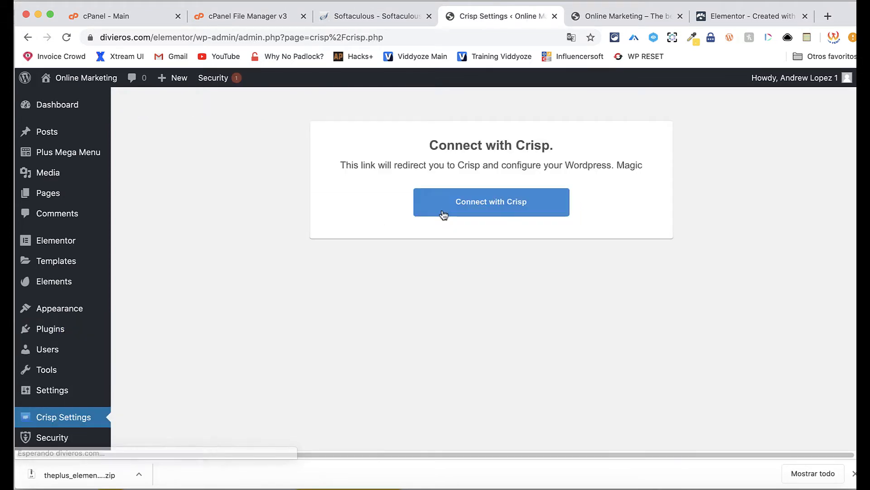
{"action": "left_click", "coordinate": [442, 212]}
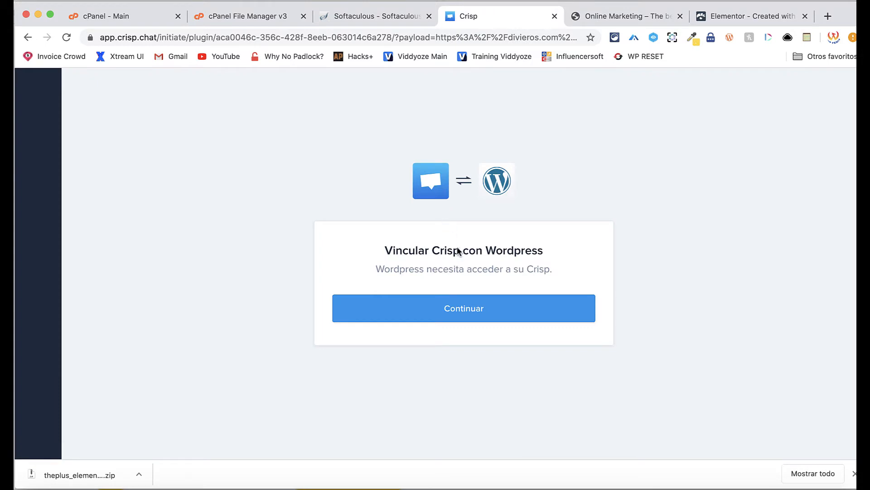
{"action": "left_click", "coordinate": [483, 312]}
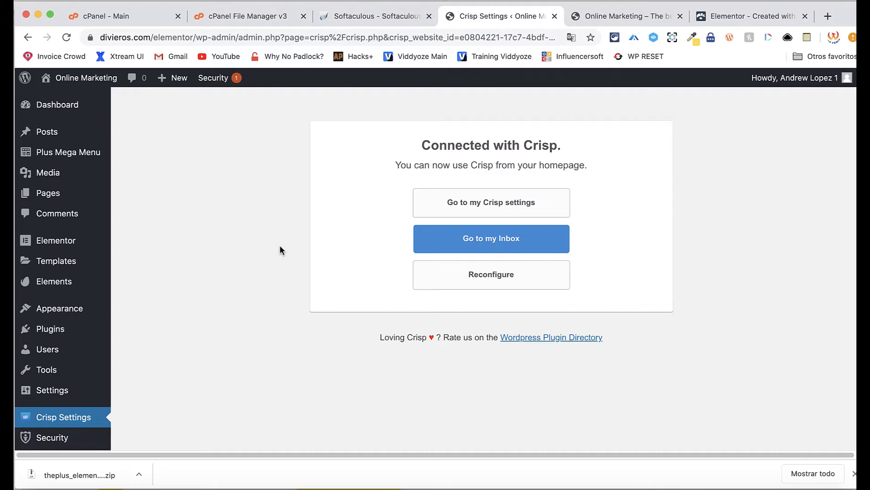
{"action": "left_click", "coordinate": [164, 39]}
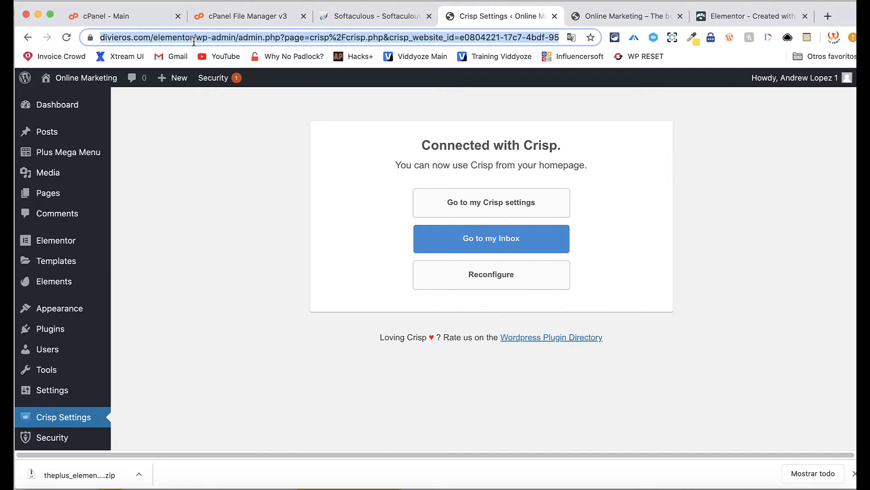
{"action": "left_click", "coordinate": [171, 37]}
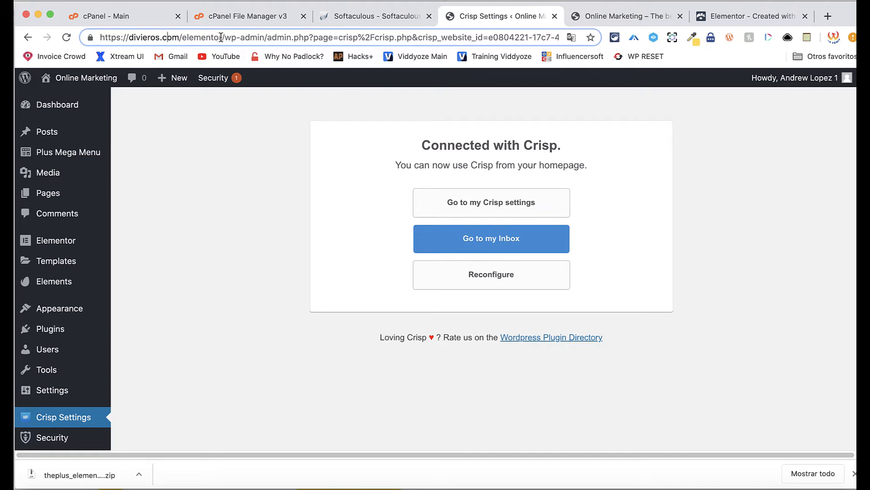
{"action": "left_click_drag", "start_coordinate": [221, 37], "coordinate": [84, 33]}
{"action": "right_click", "coordinate": [112, 37]}
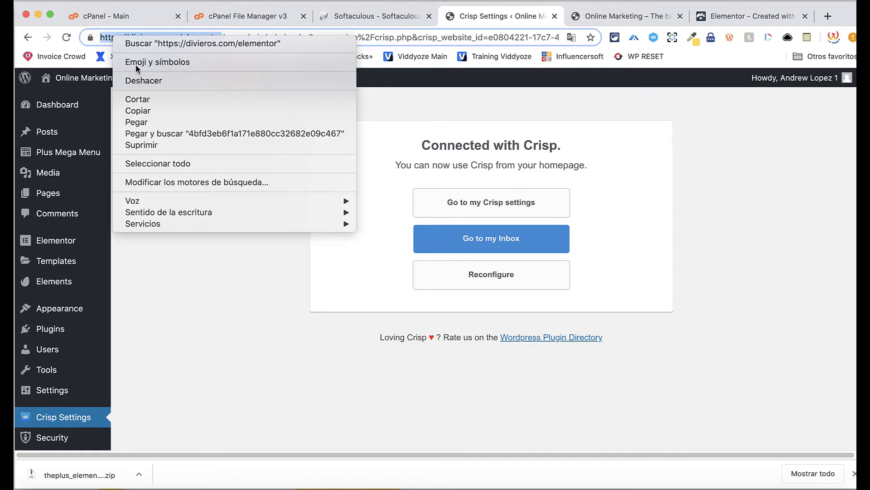
{"action": "left_click", "coordinate": [146, 110]}
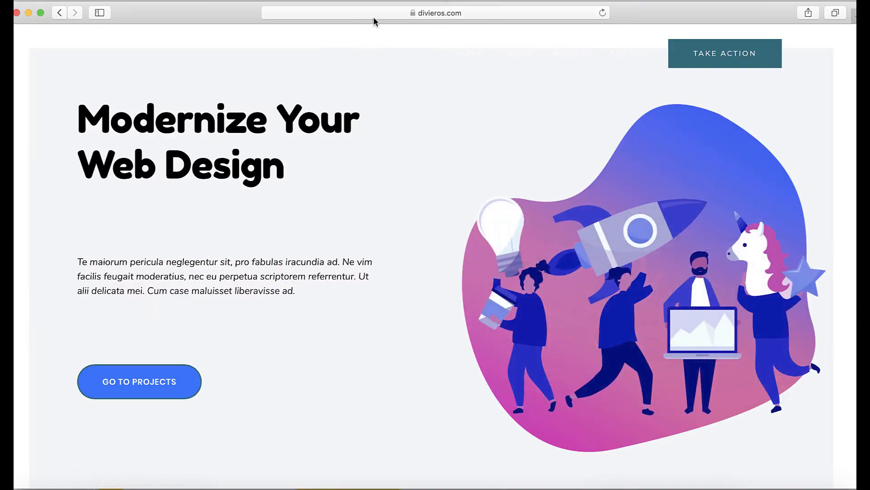
- Paste the copied address into Safari, load the site to see the Crisp bubble, then close Safari
{"action": "left_click", "coordinate": [373, 17]}
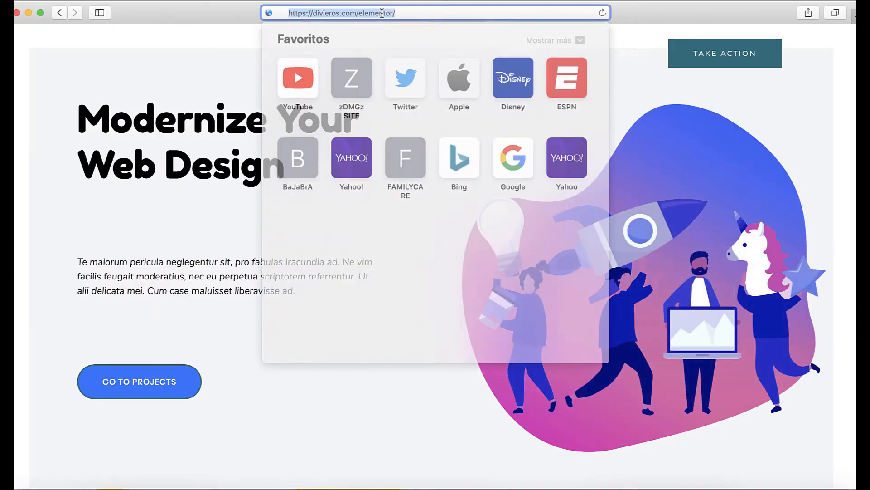
{"action": "right_click", "coordinate": [383, 13]}
{"action": "left_click", "coordinate": [418, 40]}
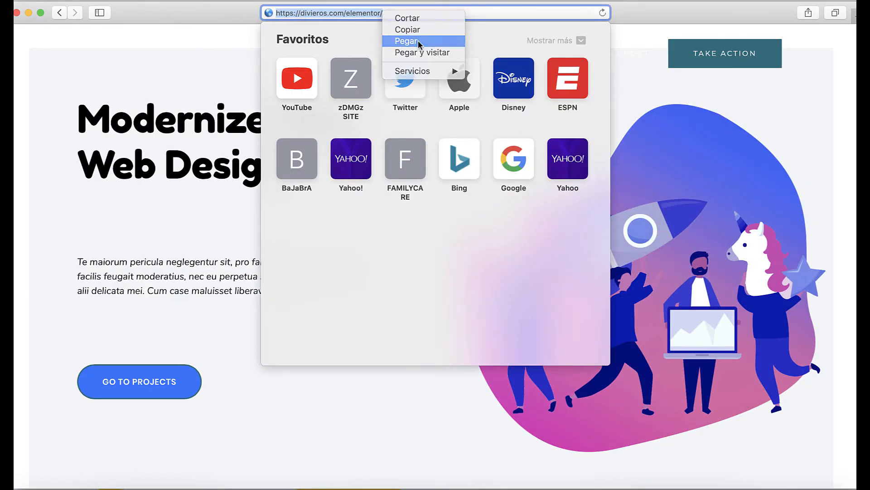
{"action": "key", "text": "Return"}
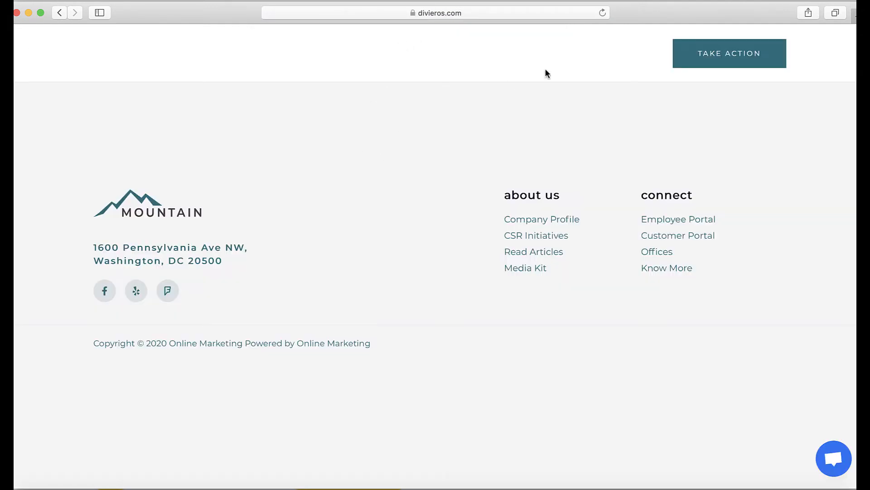
{"action": "left_click", "coordinate": [18, 12]}
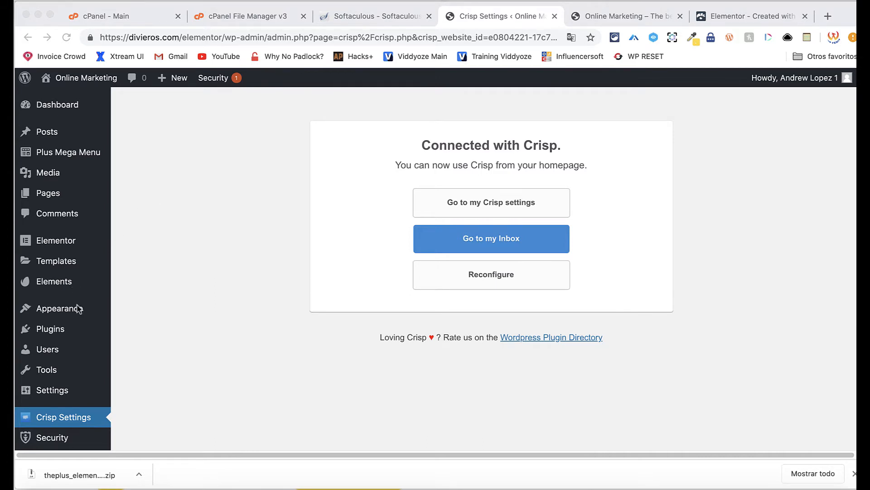
- Dismiss the calendar notification and open Appearance > Starter Templates
{"action": "mouse_move", "coordinate": [81, 309]}
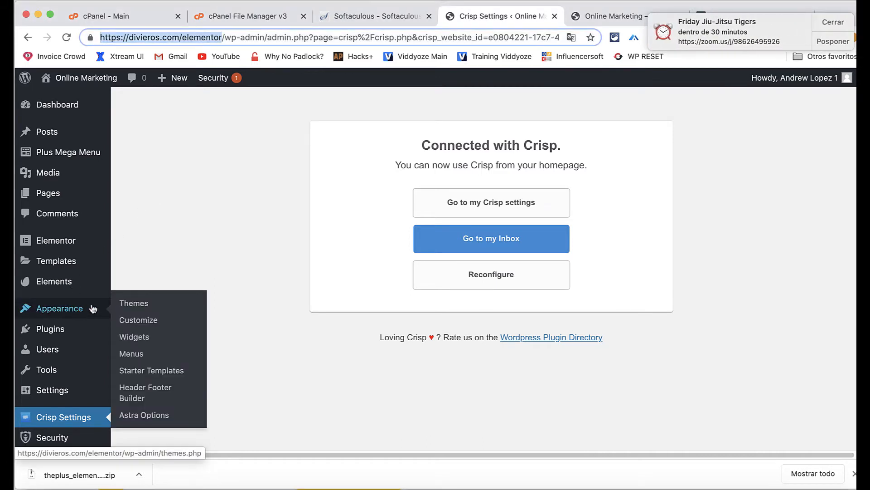
{"action": "left_click", "coordinate": [825, 24]}
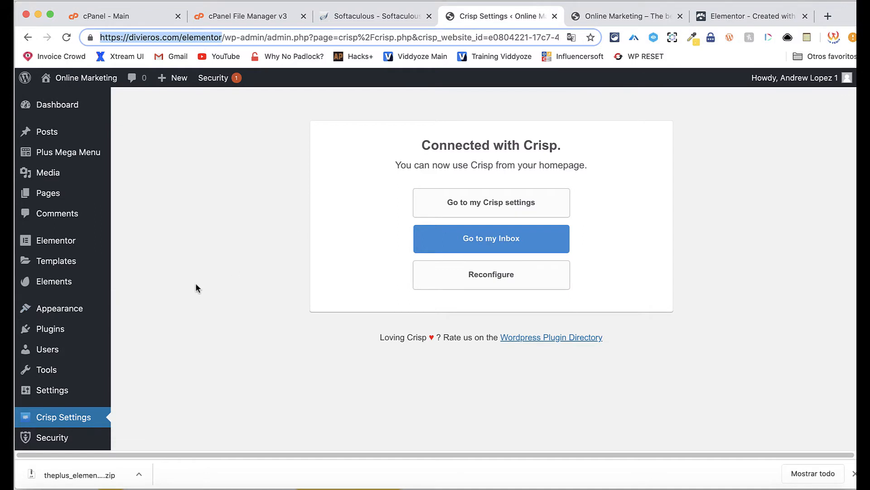
{"action": "mouse_move", "coordinate": [72, 307]}
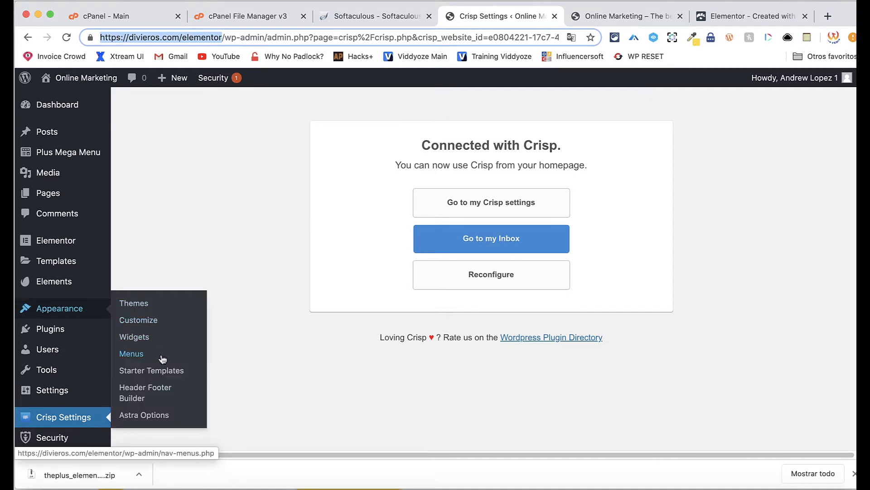
{"action": "left_click", "coordinate": [164, 370]}
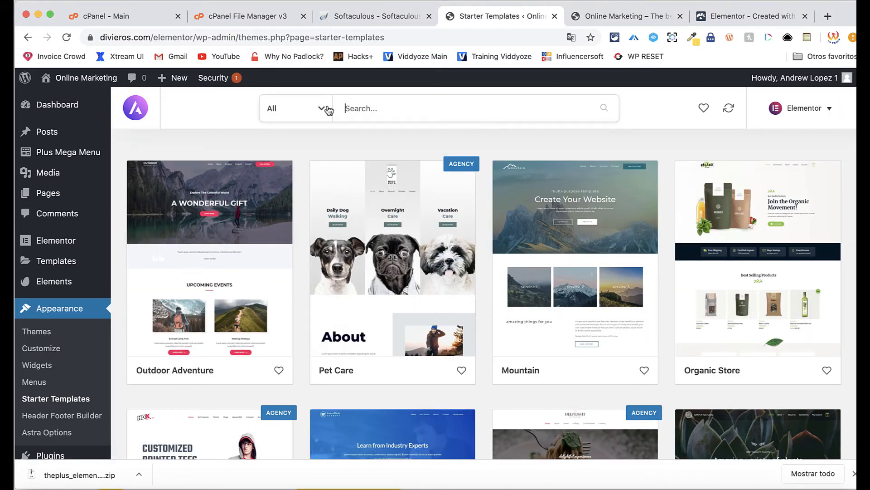
- Filter templates to the Business category and scroll down to the Accountant template
{"action": "left_click", "coordinate": [327, 110]}
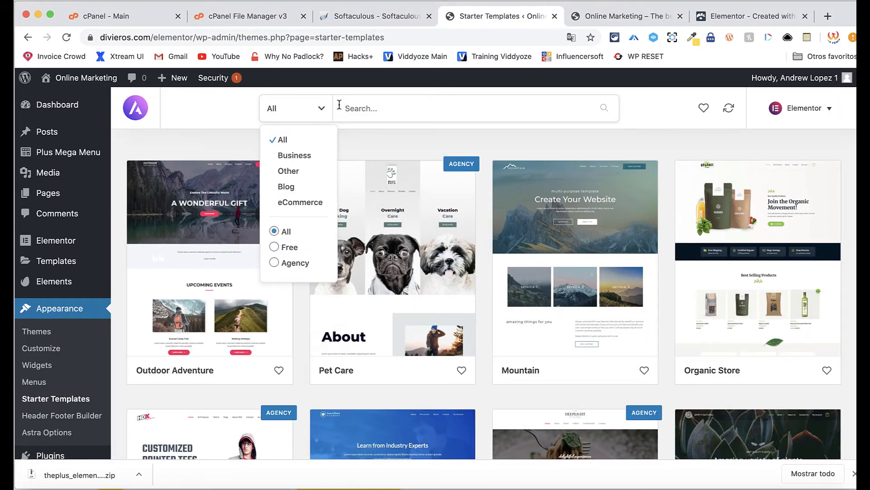
{"action": "left_click", "coordinate": [315, 154]}
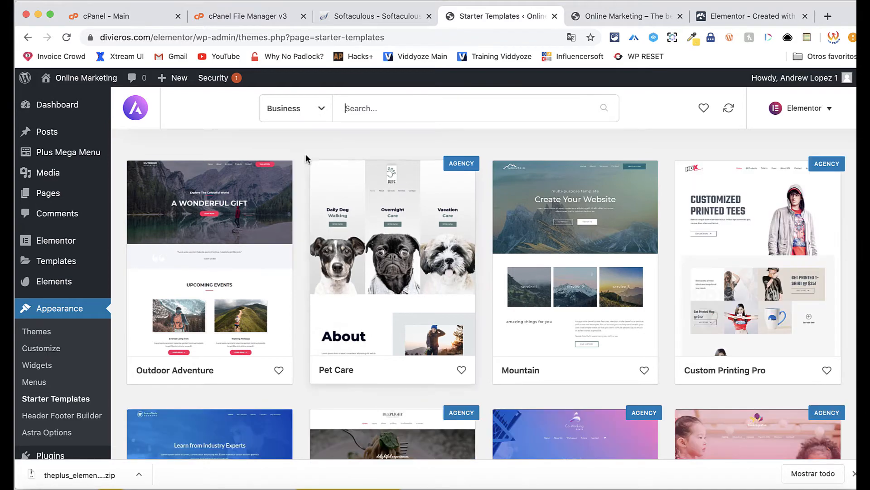
{"action": "scroll", "coordinate": [301, 216], "scroll_direction": "down", "scroll_amount": 5}
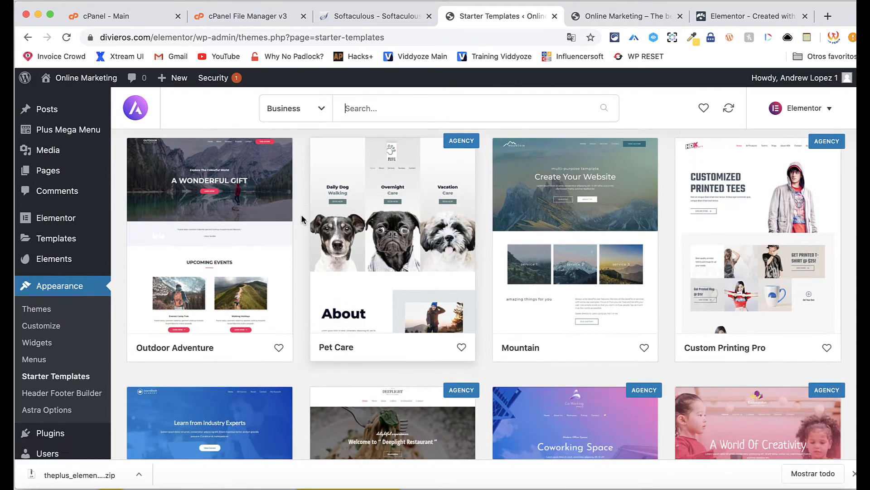
{"action": "scroll", "coordinate": [301, 213], "scroll_direction": "down", "scroll_amount": 7}
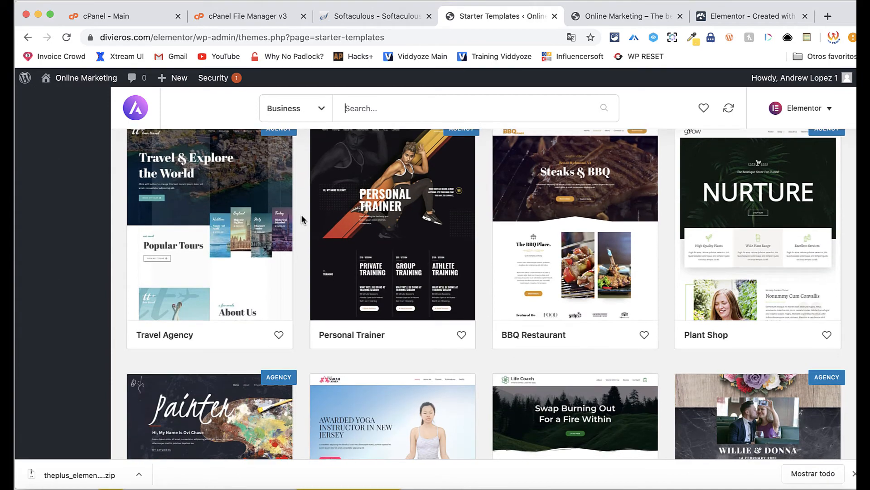
{"action": "scroll", "coordinate": [302, 218], "scroll_direction": "down", "scroll_amount": 3}
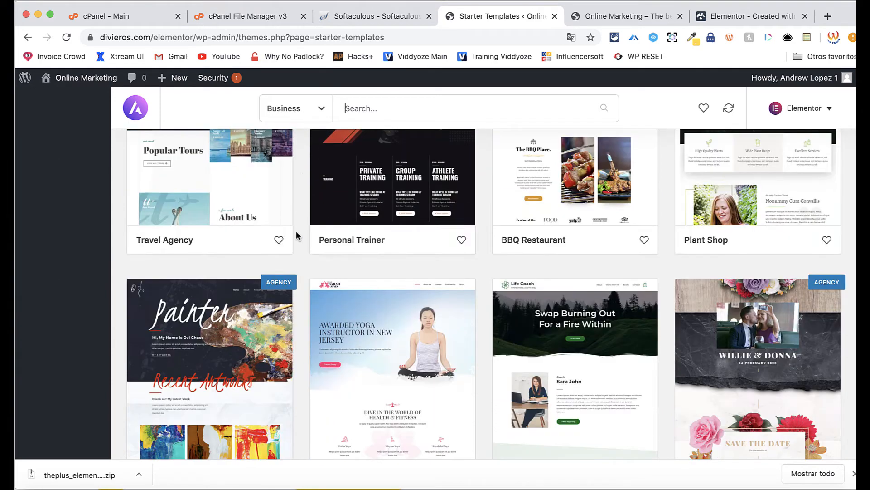
{"action": "scroll", "coordinate": [477, 268], "scroll_direction": "down", "scroll_amount": 10}
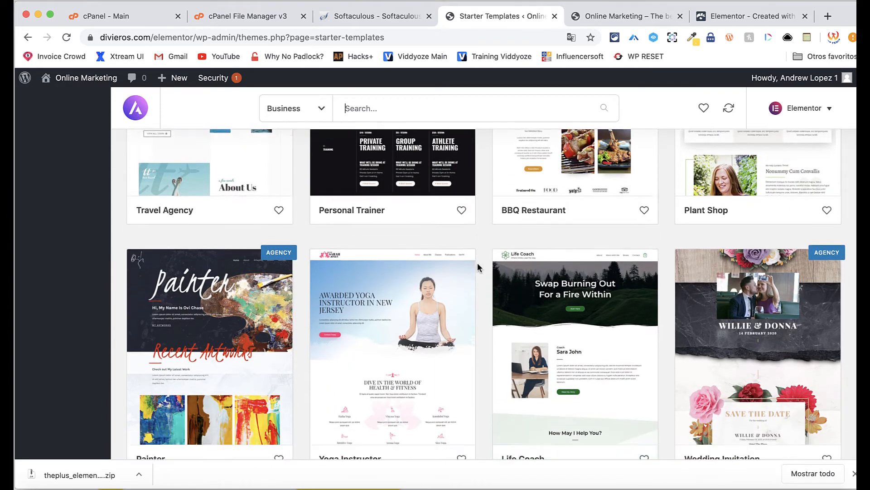
{"action": "scroll", "coordinate": [478, 267], "scroll_direction": "down", "scroll_amount": 7}
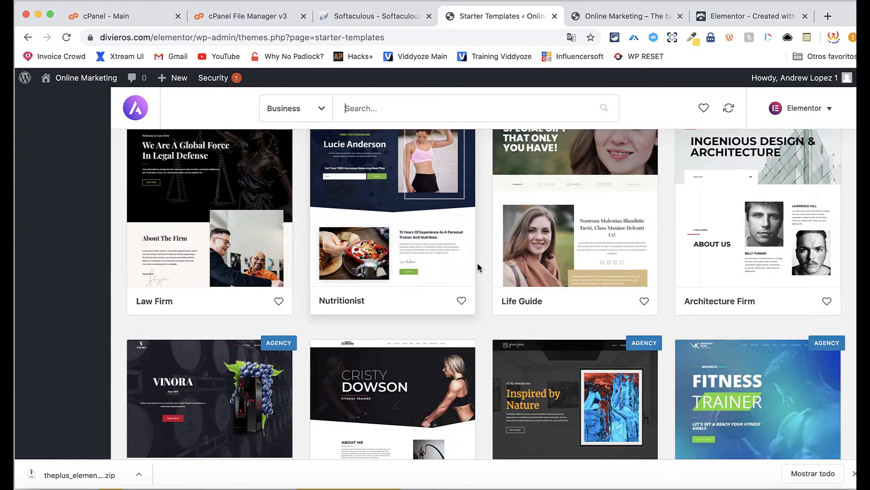
{"action": "scroll", "coordinate": [478, 267], "scroll_direction": "down", "scroll_amount": 7}
{"action": "scroll", "coordinate": [478, 266], "scroll_direction": "down", "scroll_amount": 10}
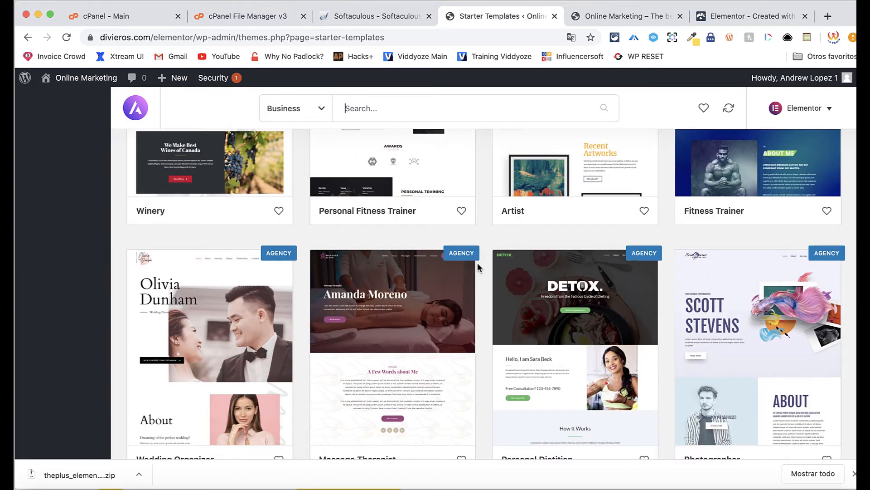
{"action": "scroll", "coordinate": [479, 269], "scroll_direction": "down", "scroll_amount": 6}
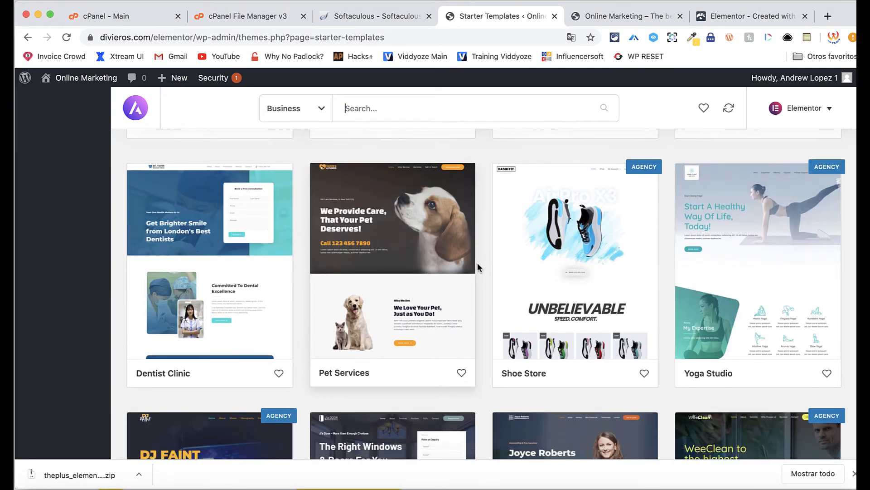
{"action": "scroll", "coordinate": [478, 264], "scroll_direction": "down", "scroll_amount": 2}
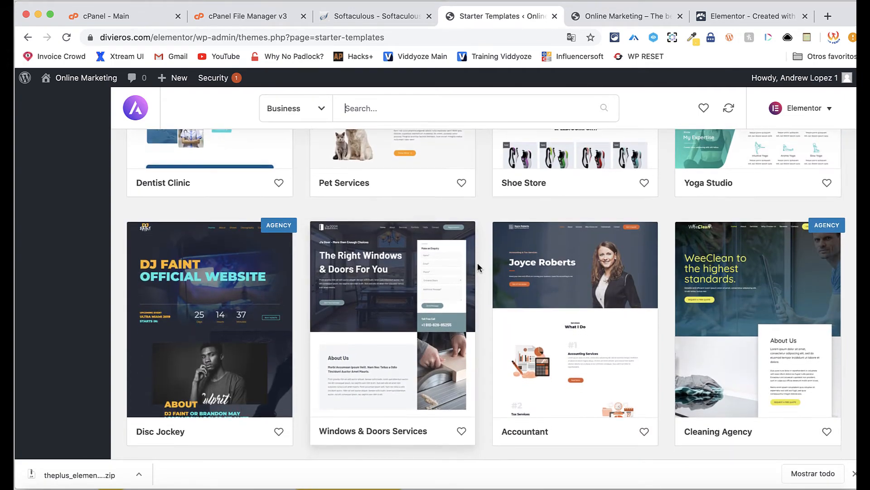
{"action": "scroll", "coordinate": [478, 264], "scroll_direction": "down", "scroll_amount": 5}
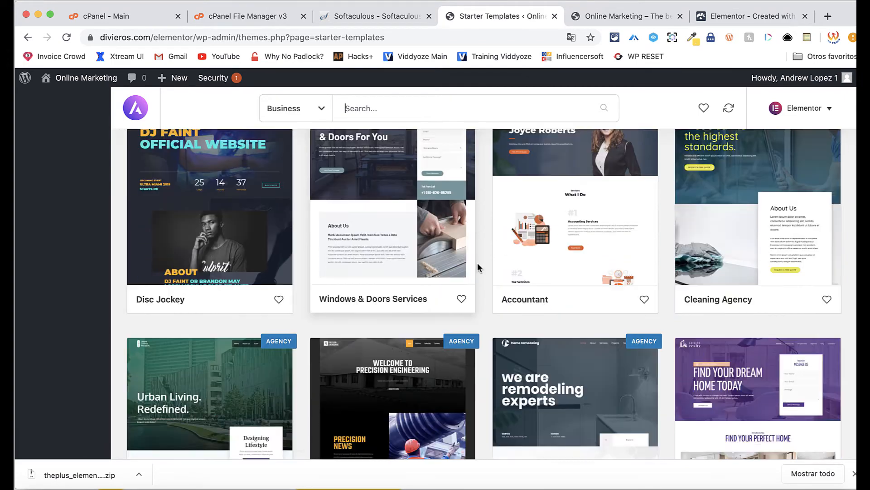
{"action": "scroll", "coordinate": [477, 265], "scroll_direction": "up", "scroll_amount": 3}
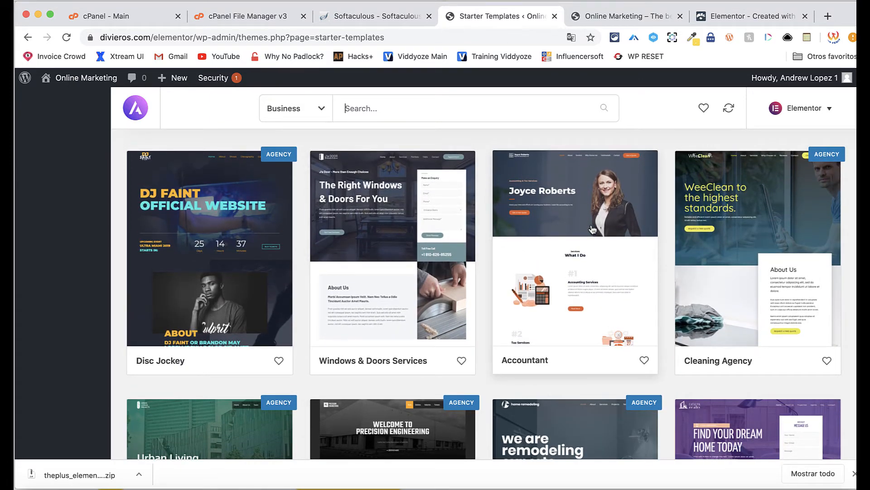
{"action": "scroll", "coordinate": [494, 274], "scroll_direction": "down", "scroll_amount": 5}
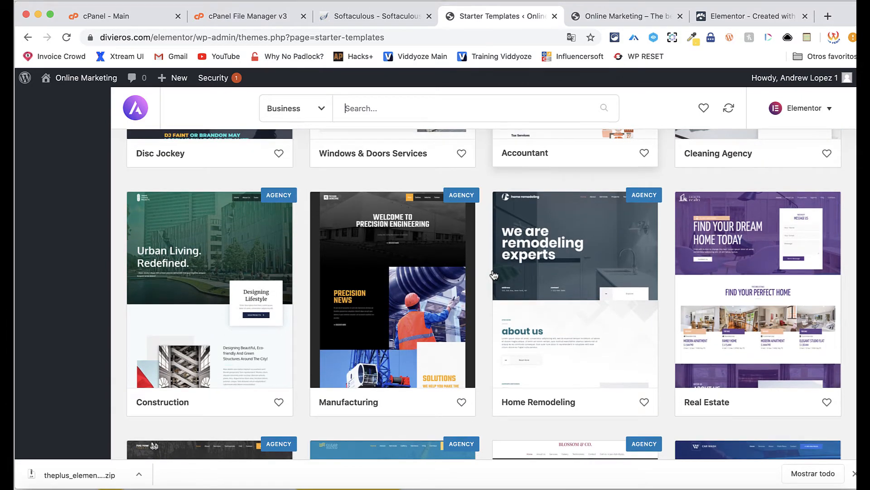
{"action": "scroll", "coordinate": [494, 274], "scroll_direction": "up", "scroll_amount": 3}
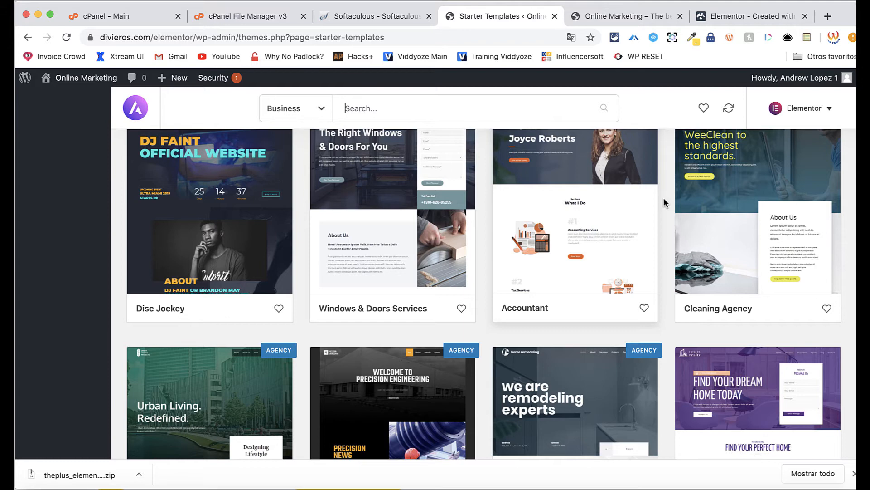
- Import the complete Accountant site with Delete Previously Imported Site checked
{"action": "left_click", "coordinate": [590, 227]}
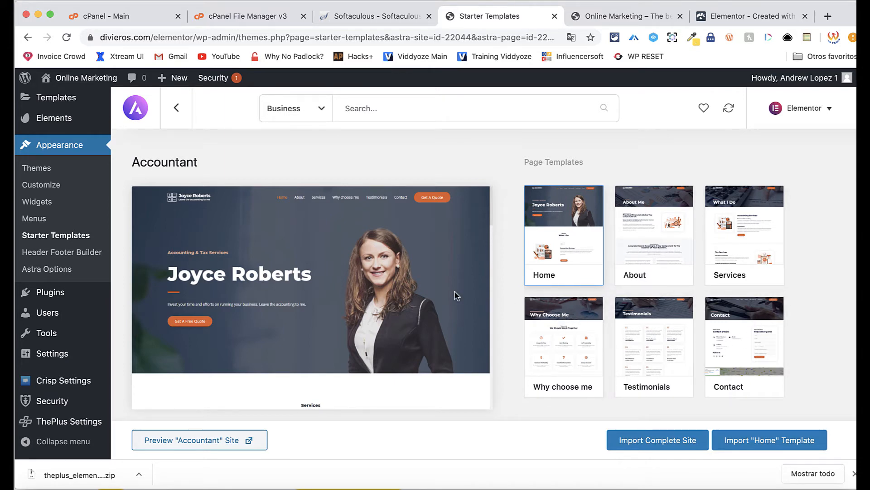
{"action": "left_click", "coordinate": [651, 446]}
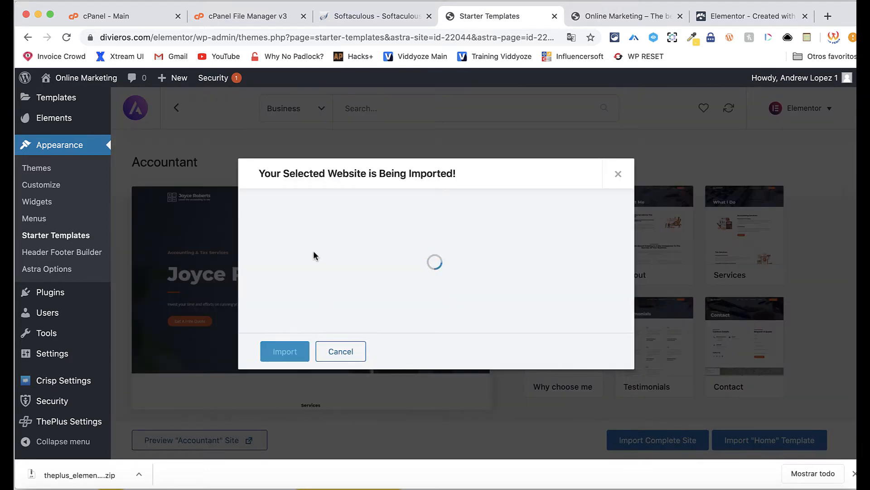
{"action": "left_click", "coordinate": [264, 214]}
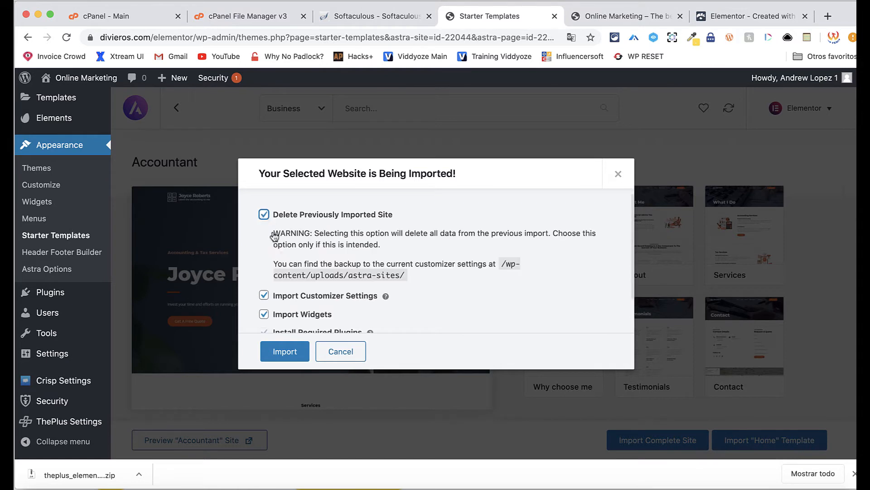
{"action": "left_click", "coordinate": [283, 350]}
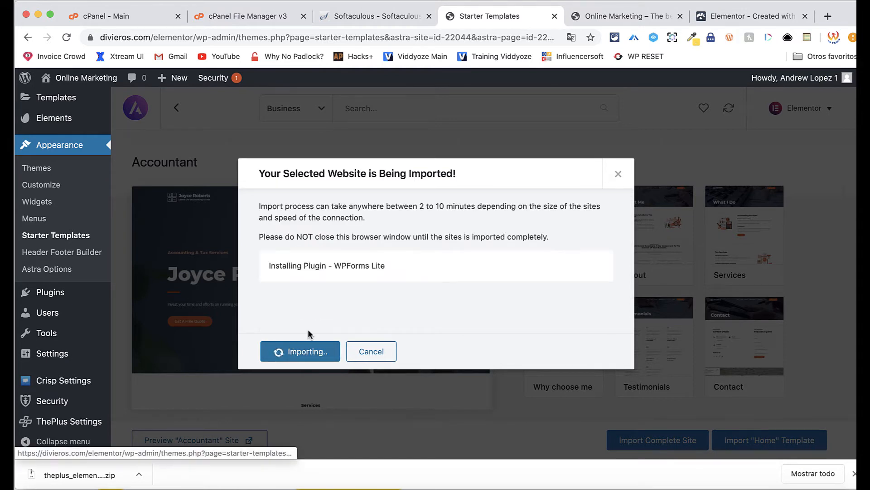
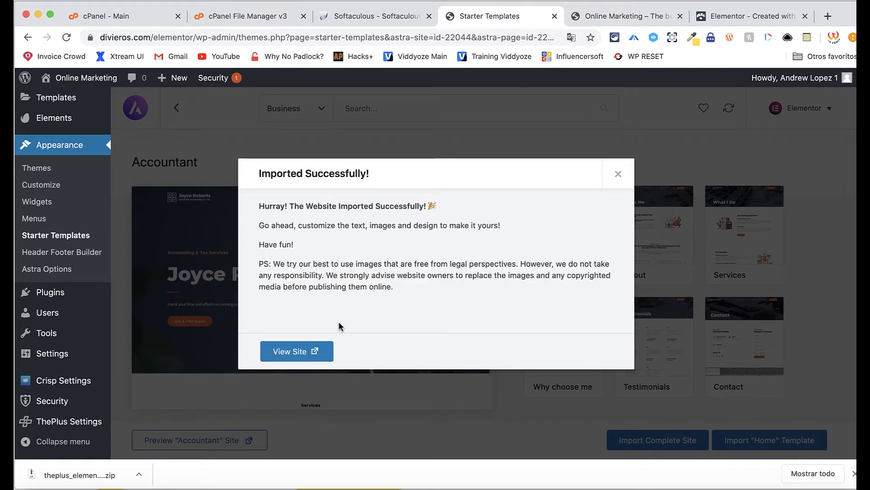
- Close the 'Imported Successfully!' dialog and open the Accountant site's homepage in a new tab
{"action": "left_click", "coordinate": [617, 183]}
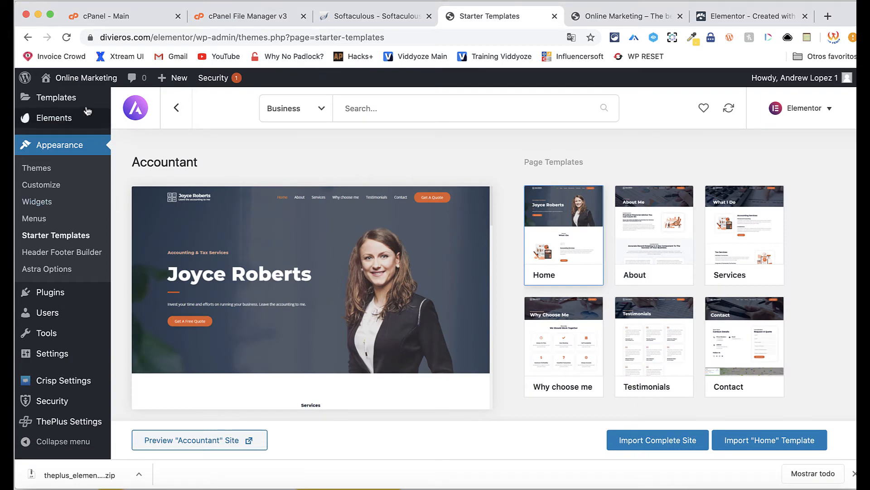
{"action": "right_click", "coordinate": [78, 82]}
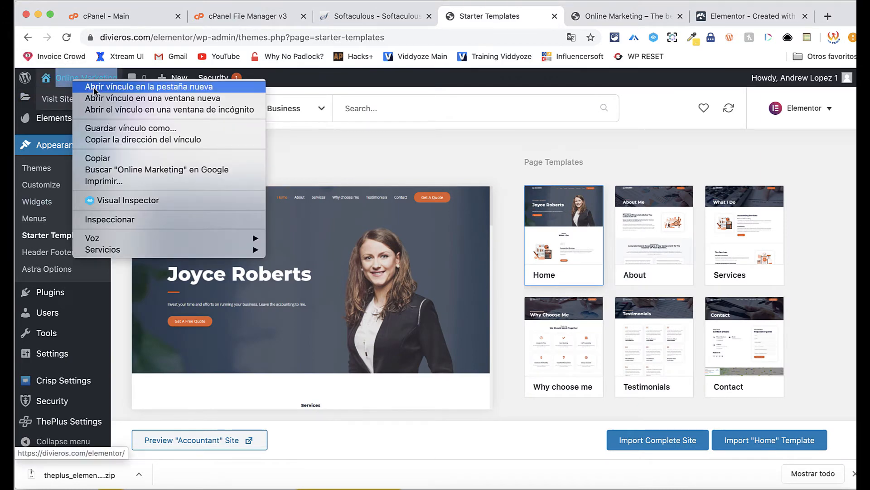
{"action": "left_click", "coordinate": [95, 88]}
{"action": "left_click", "coordinate": [536, 18]}
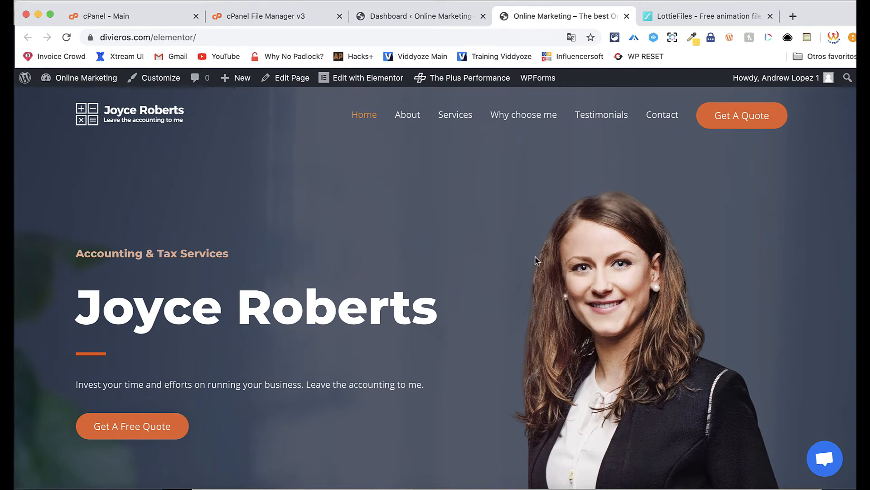
{"action": "scroll", "coordinate": [535, 256], "scroll_direction": "down", "scroll_amount": 3}
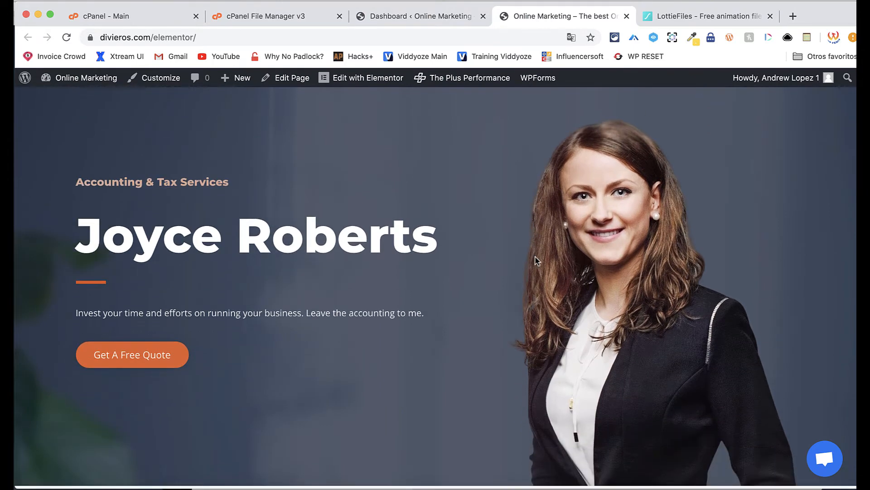
{"action": "scroll", "coordinate": [534, 256], "scroll_direction": "down", "scroll_amount": 10}
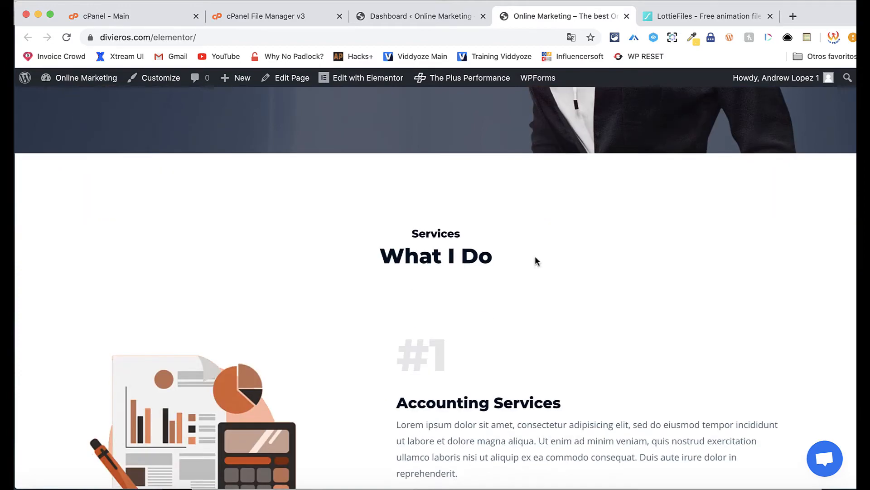
{"action": "scroll", "coordinate": [535, 259], "scroll_direction": "down", "scroll_amount": 18}
{"action": "scroll", "coordinate": [536, 259], "scroll_direction": "up", "scroll_amount": 5}
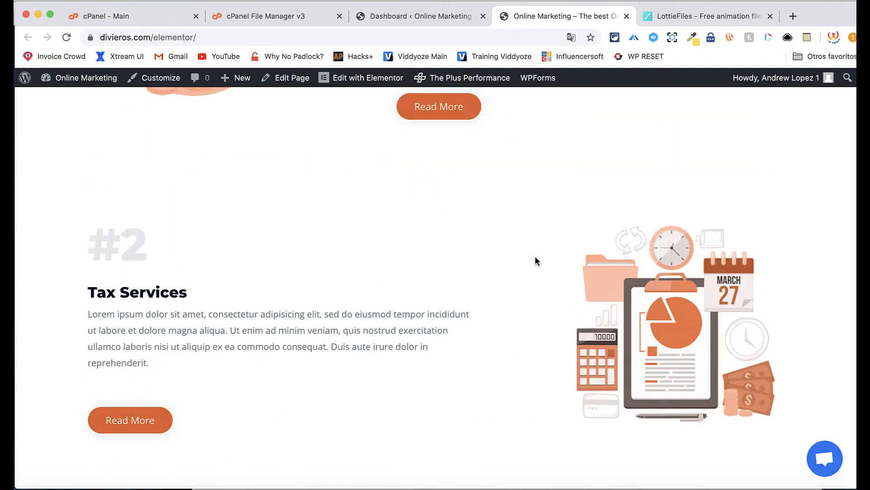
{"action": "scroll", "coordinate": [535, 257], "scroll_direction": "up", "scroll_amount": 15}
{"action": "scroll", "coordinate": [536, 260], "scroll_direction": "down", "scroll_amount": 10}
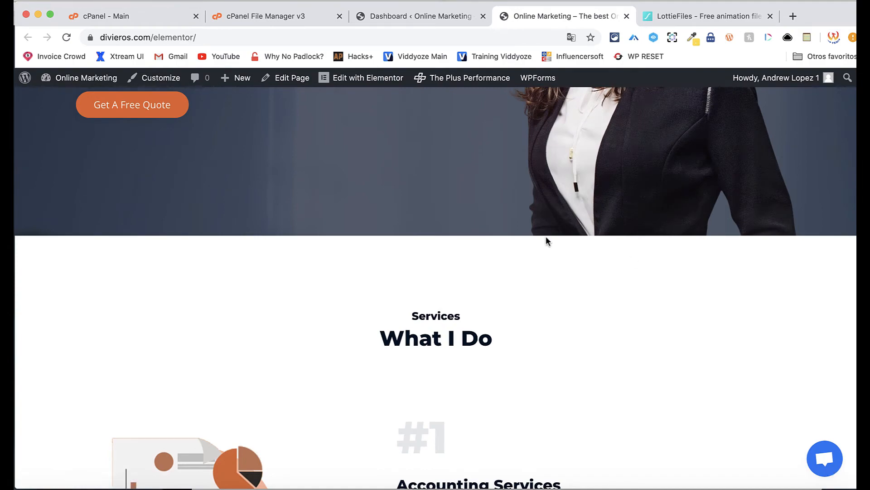
{"action": "scroll", "coordinate": [545, 238], "scroll_direction": "up", "scroll_amount": 10}
{"action": "scroll", "coordinate": [546, 241], "scroll_direction": "down", "scroll_amount": 17}
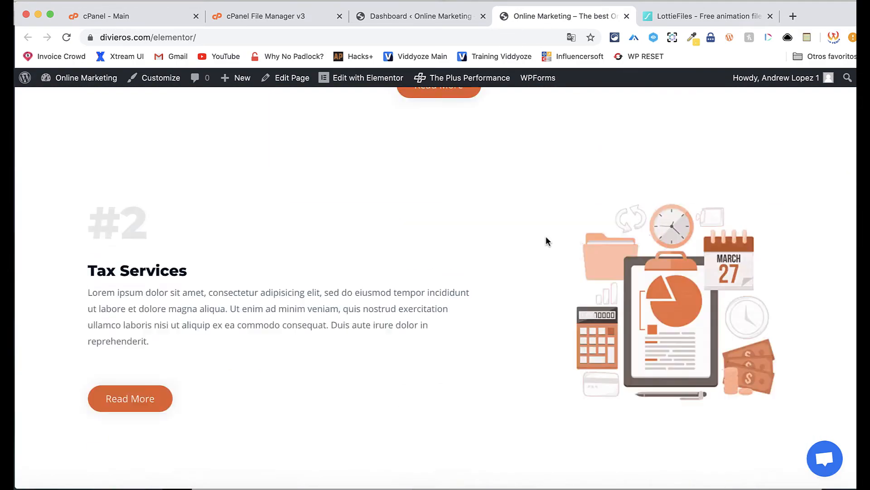
{"action": "scroll", "coordinate": [545, 242], "scroll_direction": "up", "scroll_amount": 20}
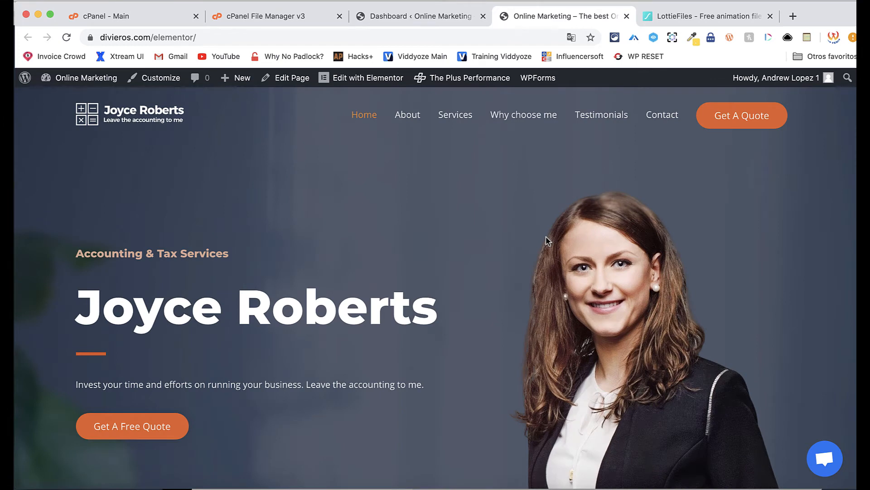
{"action": "scroll", "coordinate": [546, 237], "scroll_direction": "down", "scroll_amount": 10}
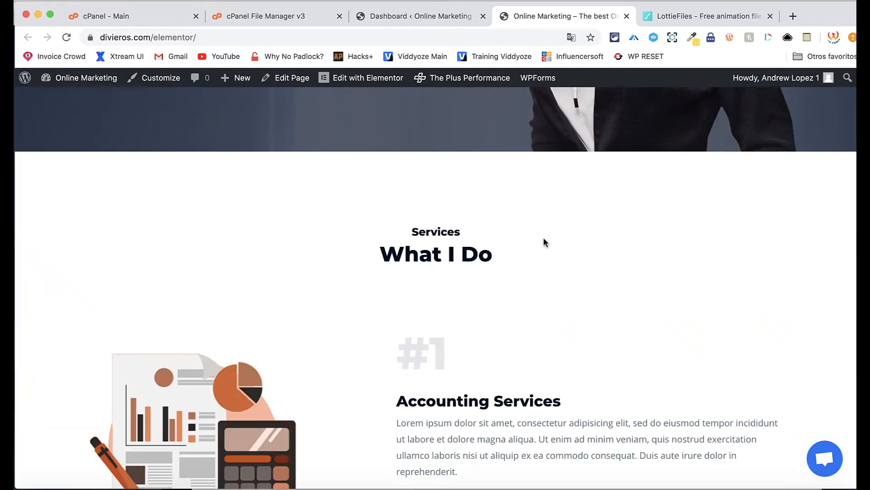
{"action": "scroll", "coordinate": [544, 241], "scroll_direction": "down", "scroll_amount": 12}
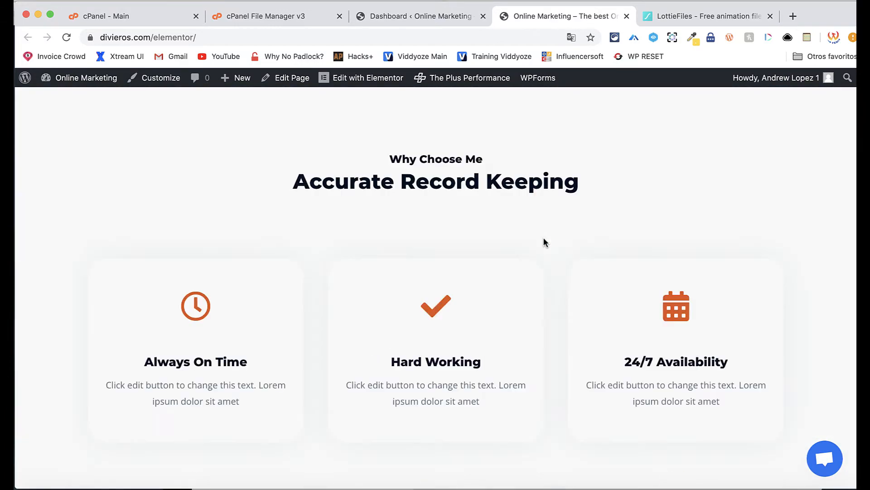
{"action": "scroll", "coordinate": [544, 242], "scroll_direction": "down", "scroll_amount": 15}
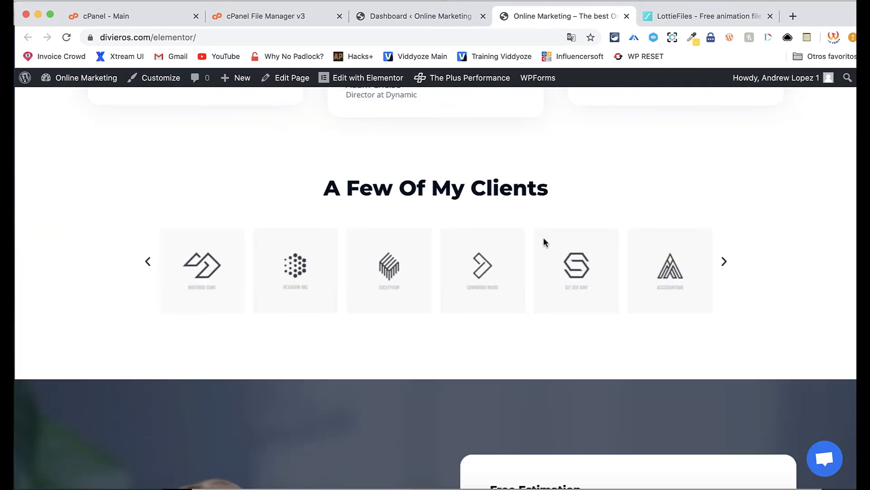
{"action": "scroll", "coordinate": [690, 236], "scroll_direction": "up", "scroll_amount": 20}
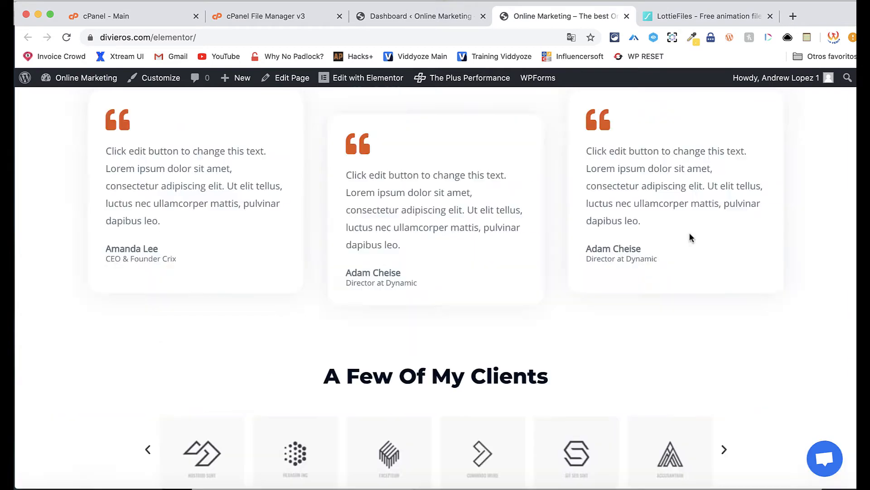
{"action": "scroll", "coordinate": [689, 234], "scroll_direction": "up", "scroll_amount": 6}
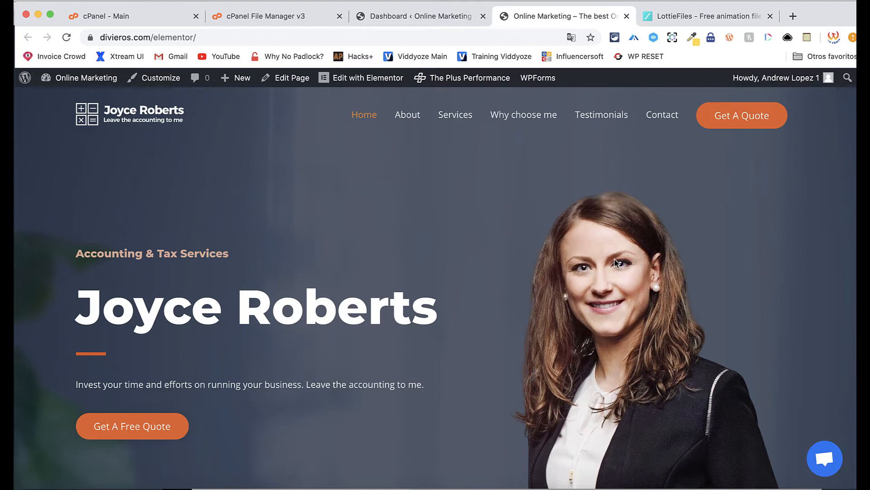
- Search Plugins > Add New for 'lottie', then install and activate WP Bodymovin
{"action": "left_click", "coordinate": [417, 15]}
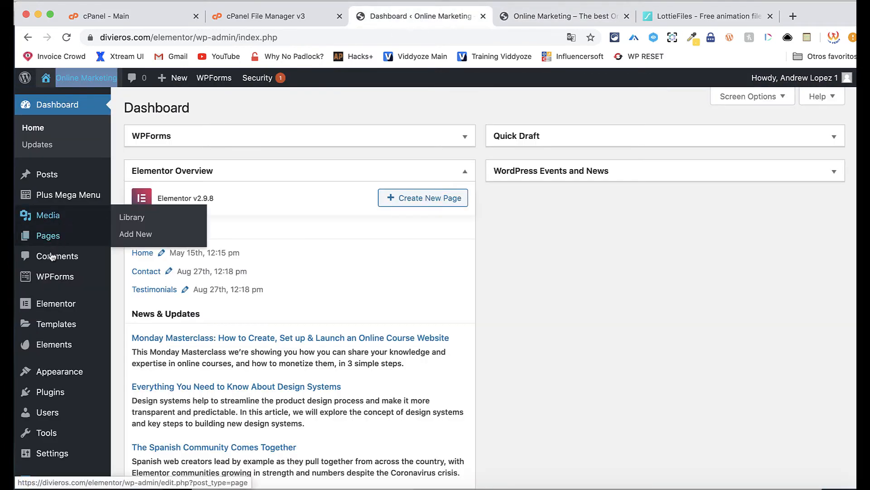
{"action": "mouse_move", "coordinate": [65, 395]}
{"action": "left_click", "coordinate": [146, 413]}
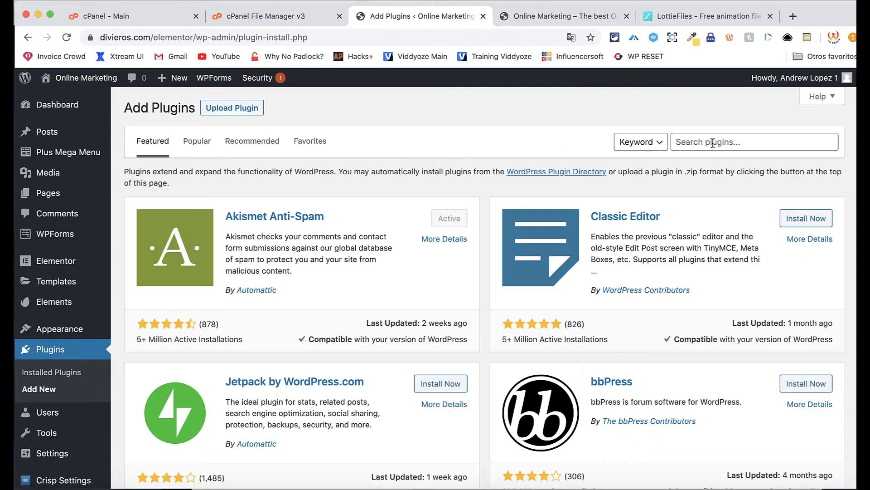
{"action": "left_click", "coordinate": [712, 143]}
{"action": "type", "text": "mo"}
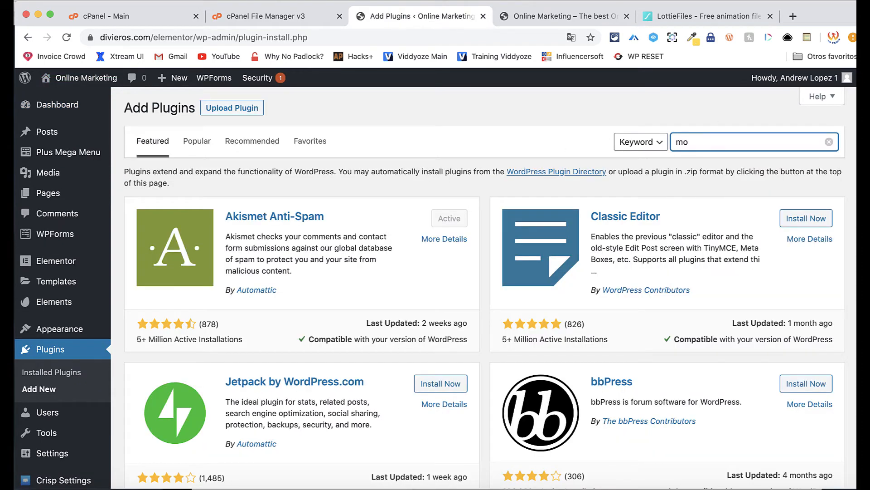
{"action": "type", "text": "ve"}
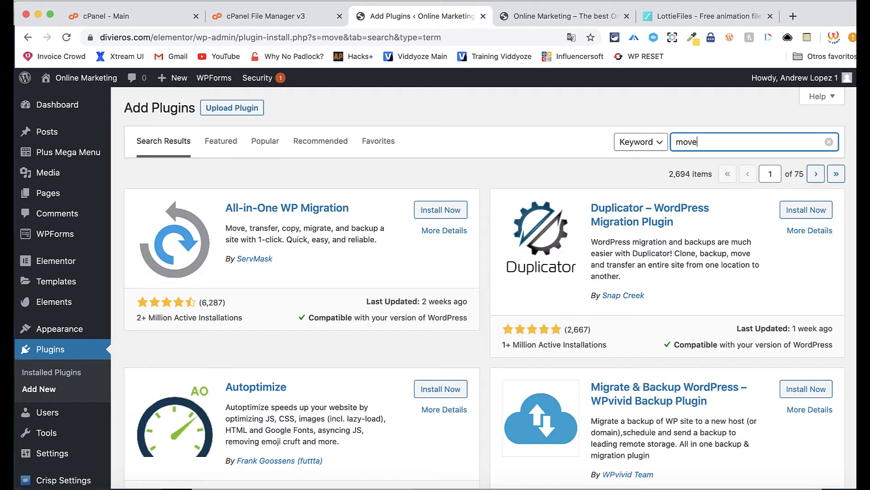
{"action": "key", "text": "BackSpace"}
{"action": "key", "text": "BackSpace"}
{"action": "type", "text": "lotti"}
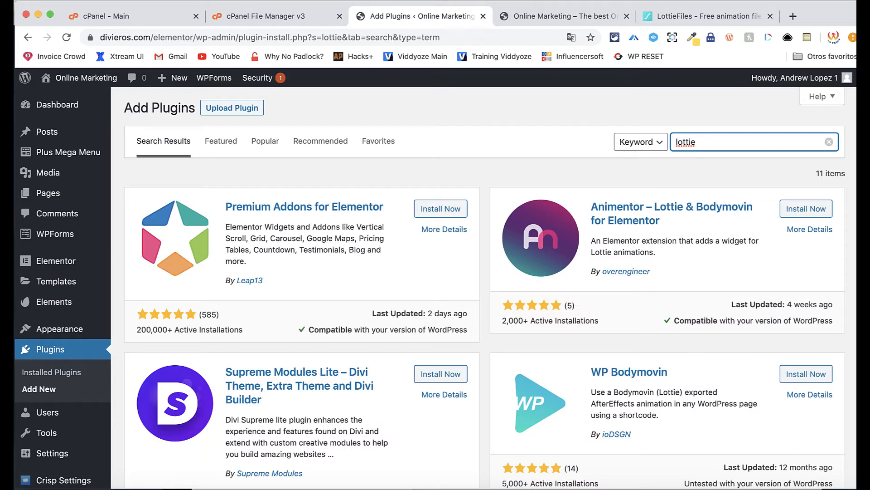
{"action": "left_click", "coordinate": [814, 378]}
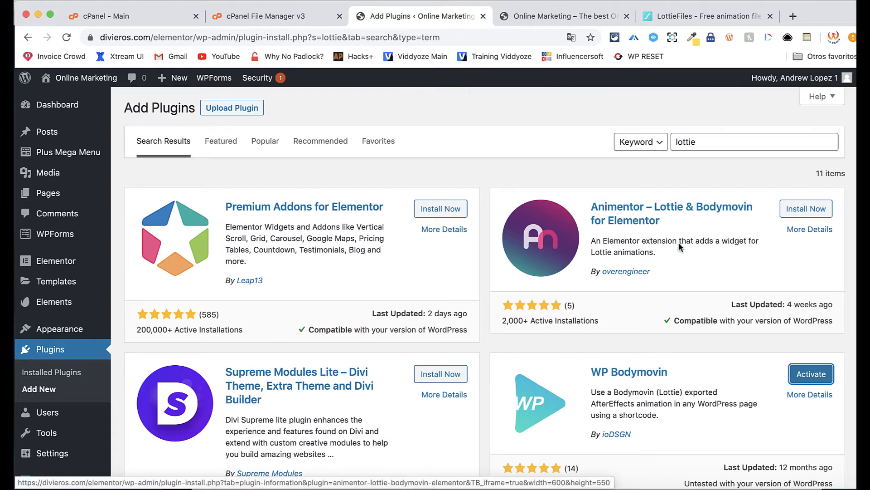
{"action": "left_click", "coordinate": [801, 373]}
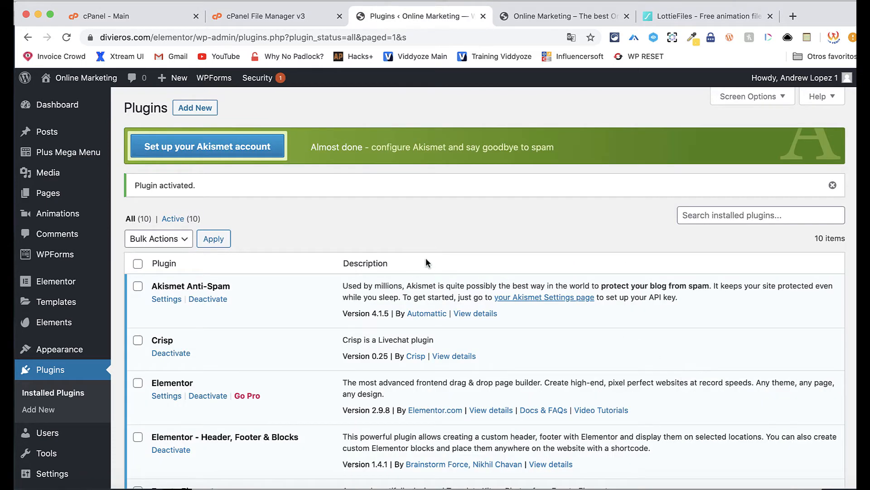
- Add a new animation titled 'Hero section', then bring up the LottieFiles site
{"action": "mouse_move", "coordinate": [76, 221]}
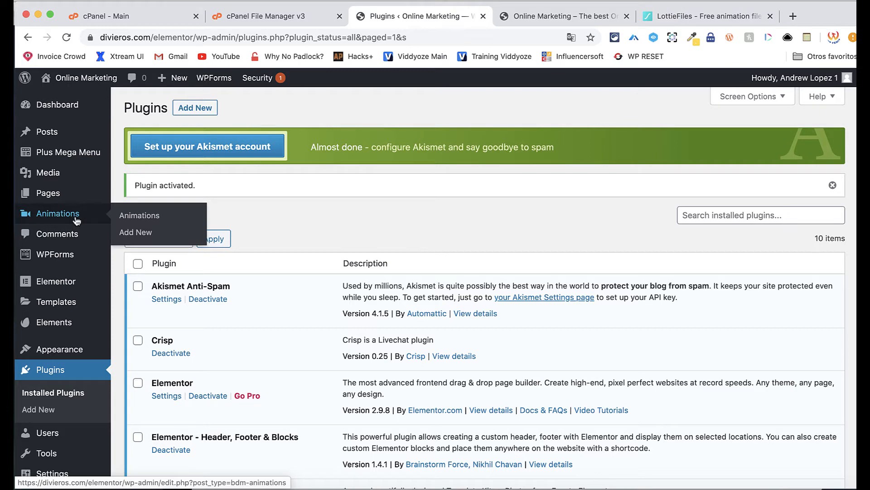
{"action": "left_click", "coordinate": [131, 234]}
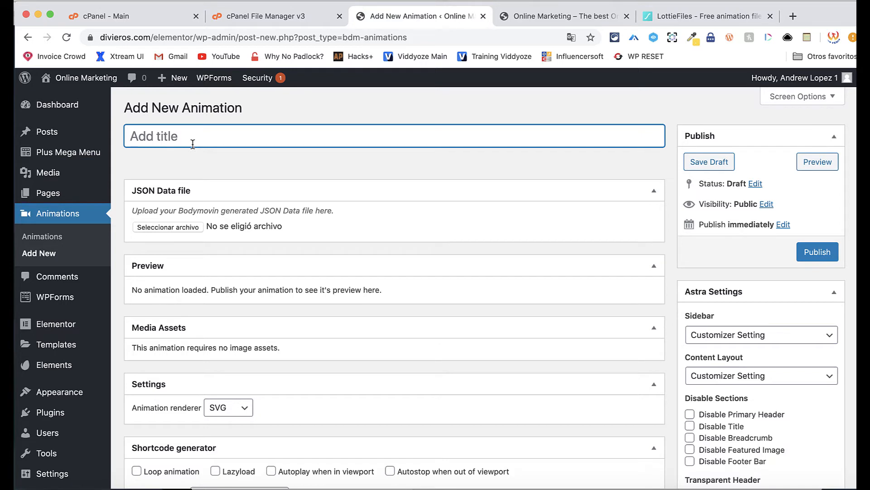
{"action": "type", "text": "Hero section"}
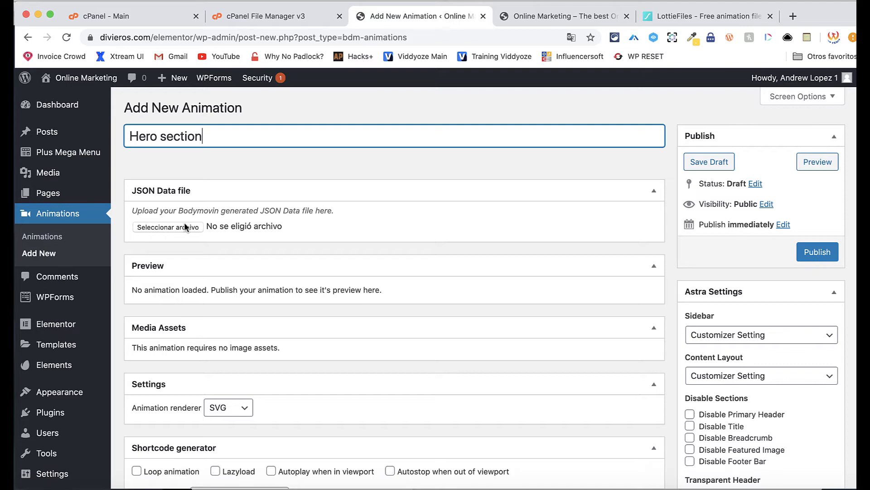
{"action": "left_click", "coordinate": [689, 21]}
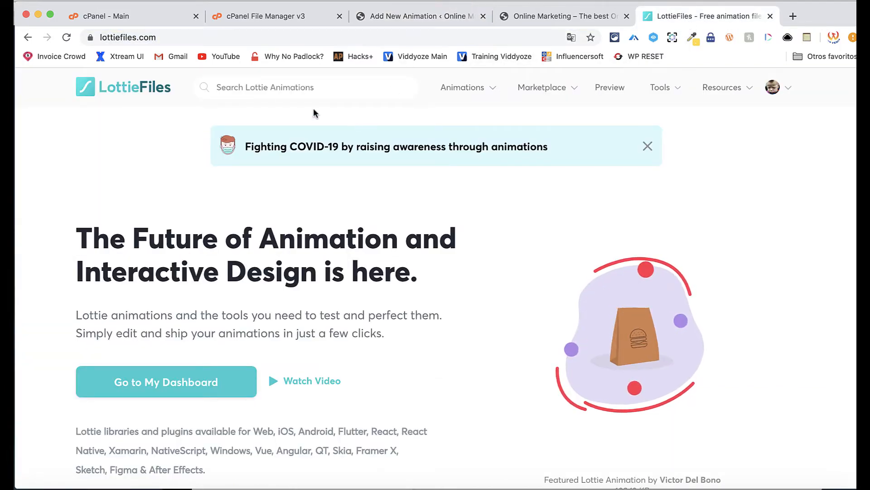
- Search LottieFiles for 'agency' and download Marketing agency crew as Lottie JSON
{"action": "left_click", "coordinate": [296, 87]}
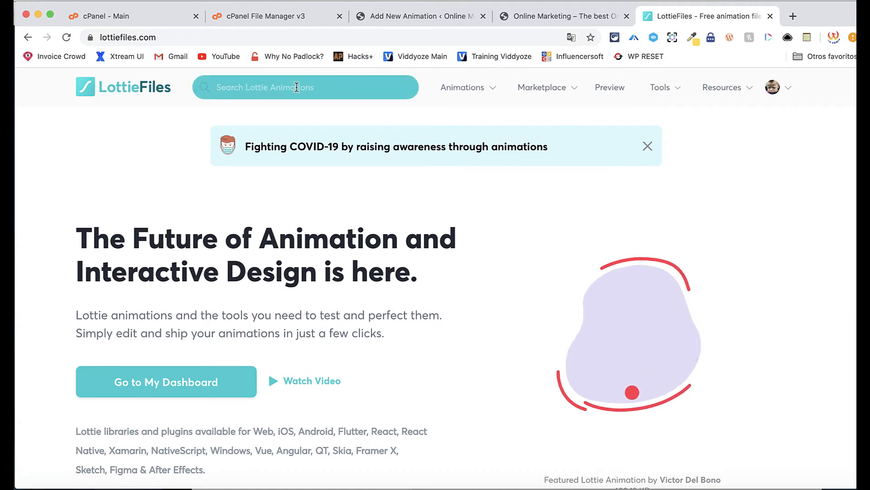
{"action": "type", "text": "agency"}
{"action": "key", "text": "Return"}
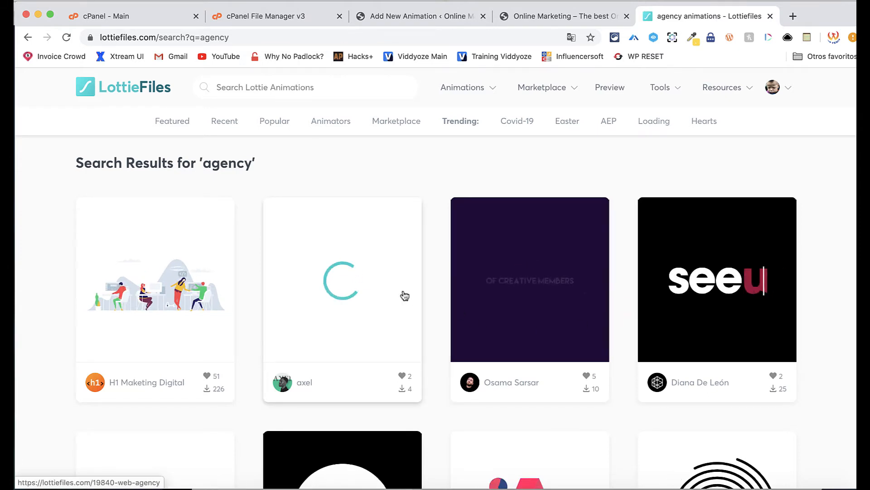
{"action": "left_click", "coordinate": [172, 283]}
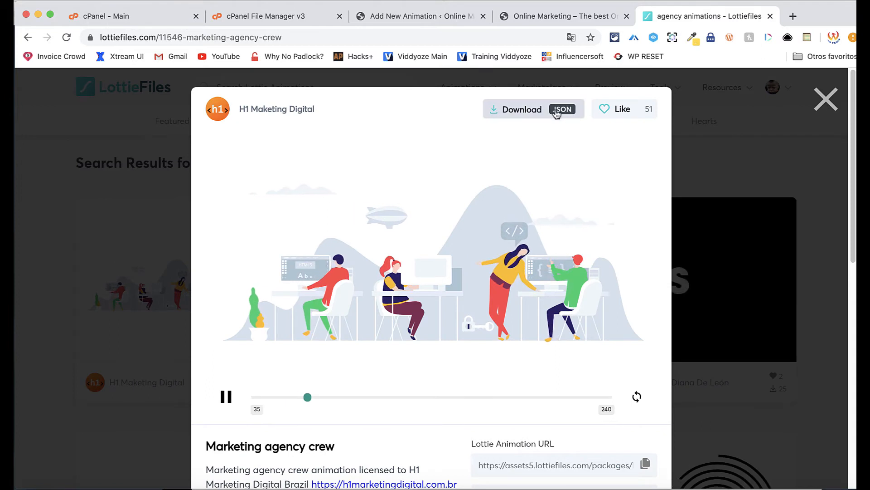
{"action": "left_click", "coordinate": [556, 114]}
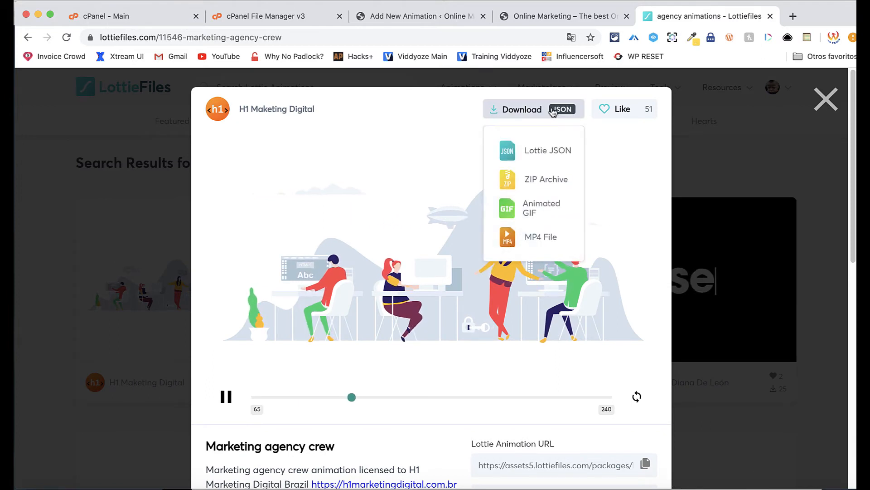
{"action": "left_click", "coordinate": [546, 150]}
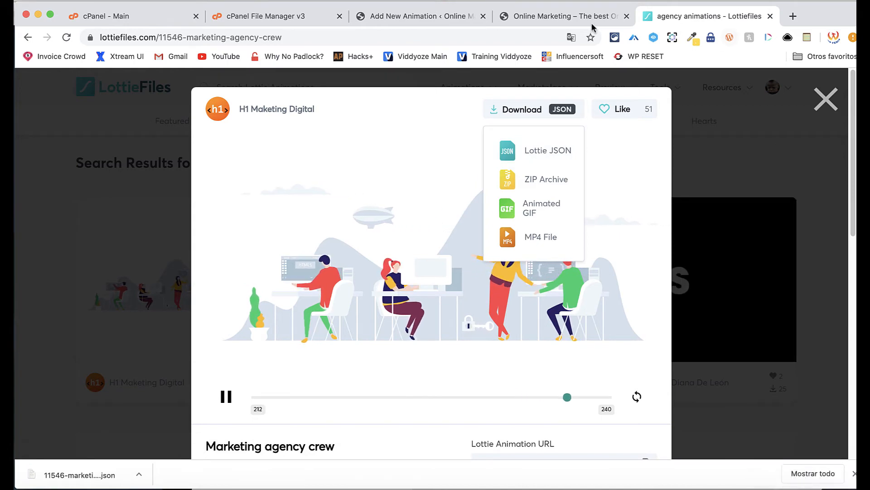
{"action": "left_click", "coordinate": [459, 17]}
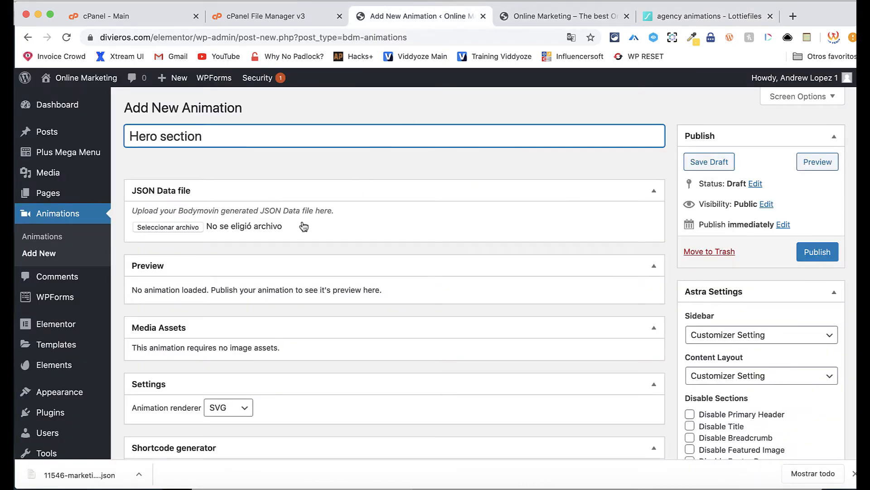
- Attach 11546-marketing-agency-crew.json as the animation's data file
{"action": "left_click", "coordinate": [183, 228]}
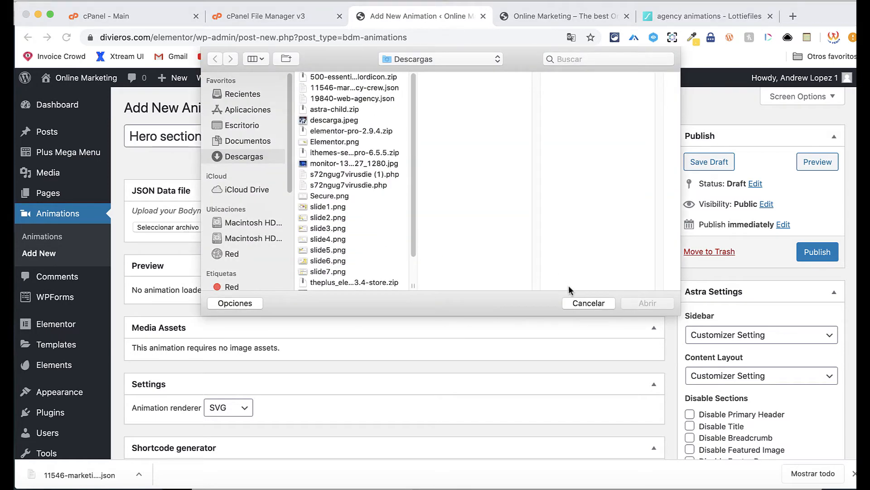
{"action": "left_click", "coordinate": [588, 300]}
{"action": "left_click", "coordinate": [777, 479]}
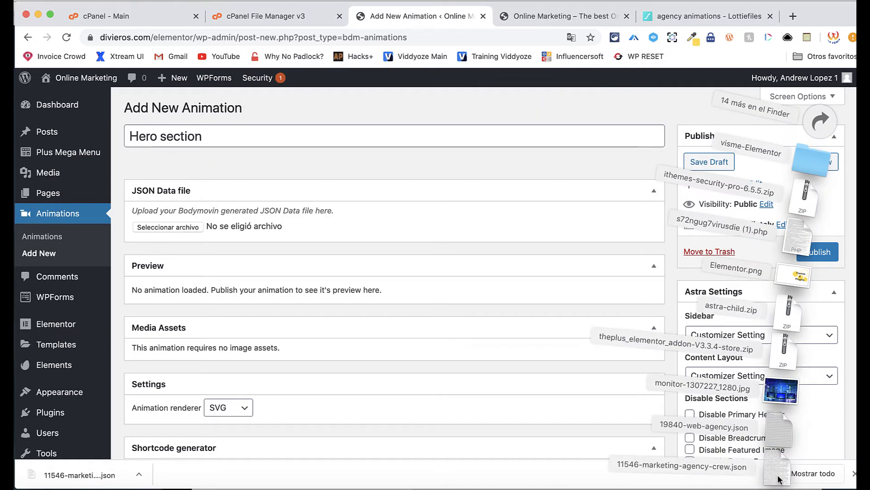
{"action": "left_click_drag", "start_coordinate": [776, 464], "coordinate": [199, 226]}
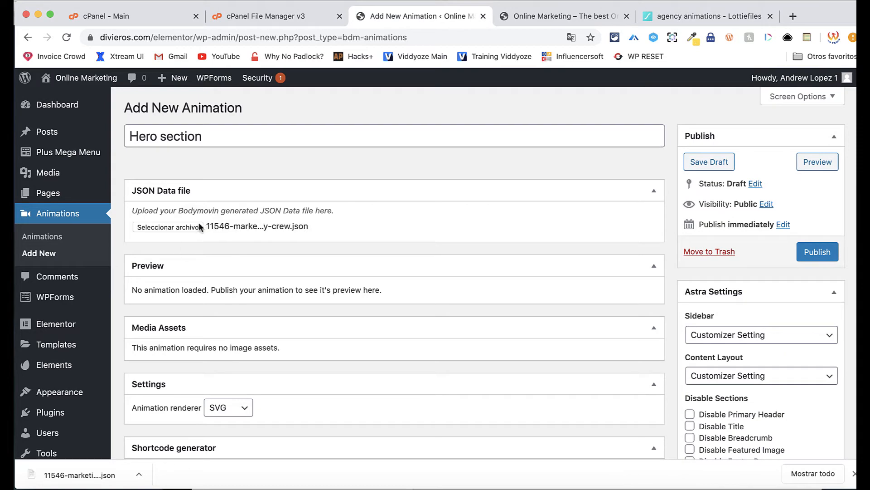
{"action": "scroll", "coordinate": [264, 344], "scroll_direction": "down", "scroll_amount": 5}
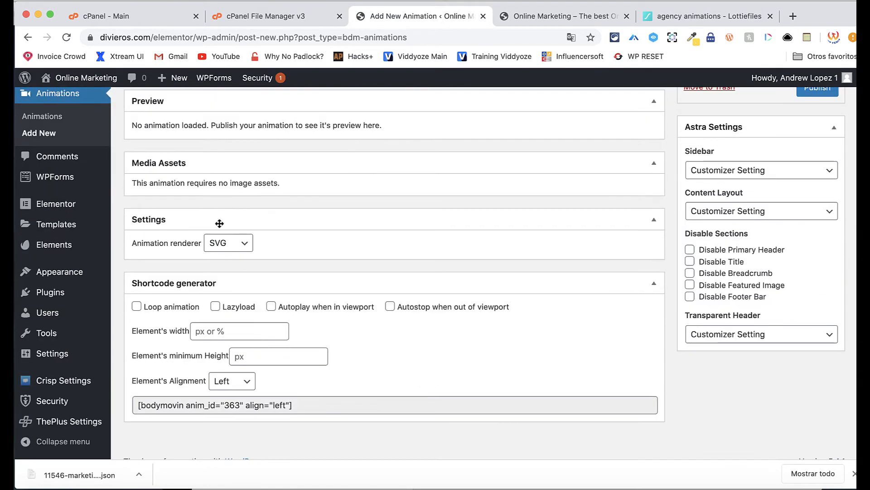
- Keep the SVG renderer, enable Loop, Lazyload, Autoplay and Autostop, and align right
{"action": "left_click", "coordinate": [239, 248]}
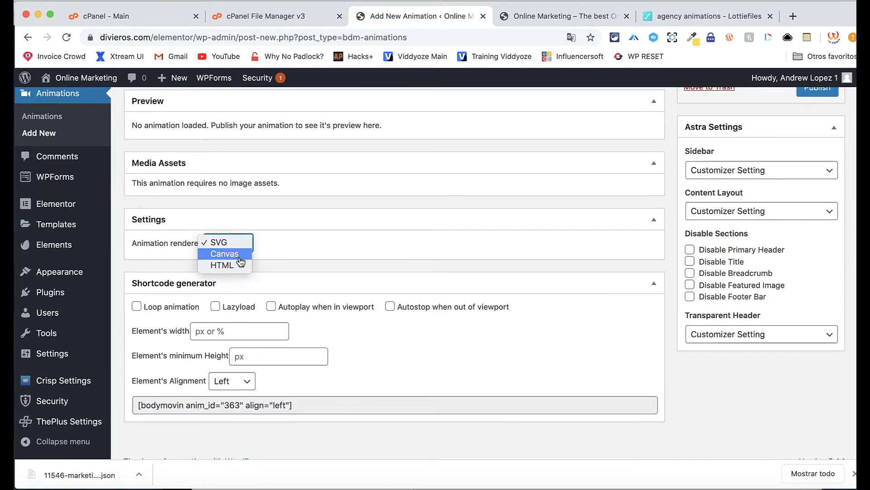
{"action": "left_click", "coordinate": [241, 246]}
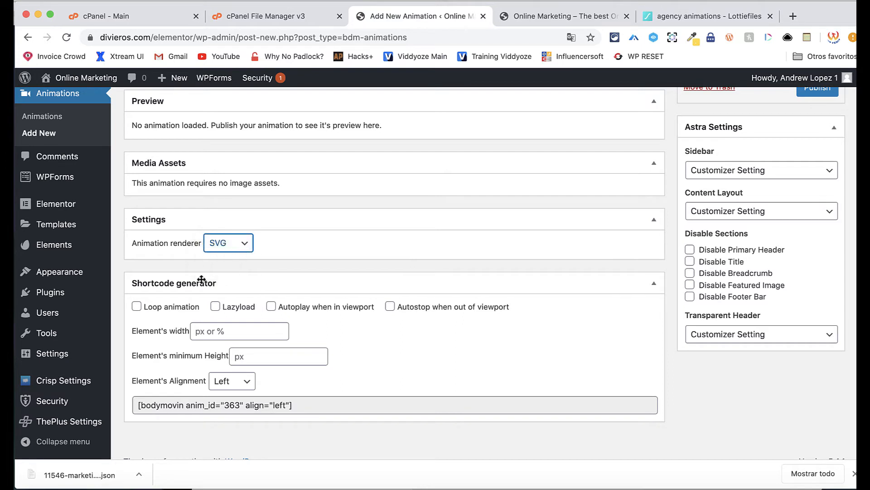
{"action": "left_click", "coordinate": [145, 307]}
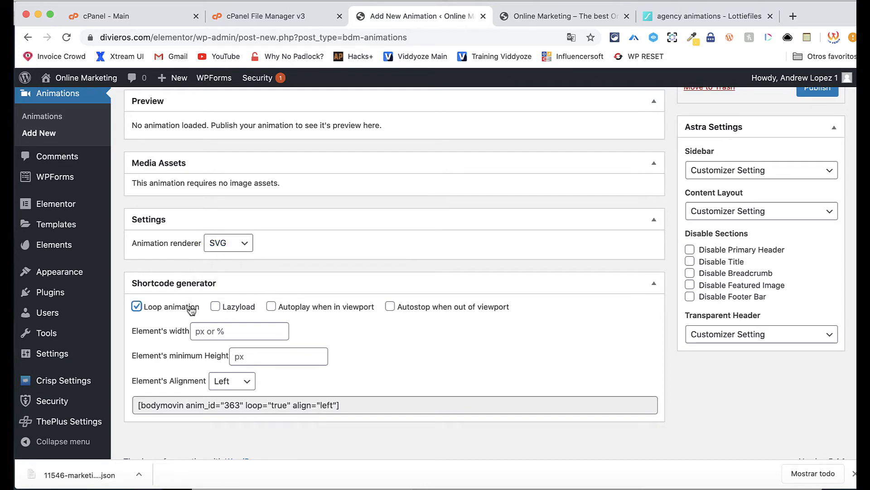
{"action": "left_click", "coordinate": [216, 307]}
{"action": "left_click", "coordinate": [271, 308]}
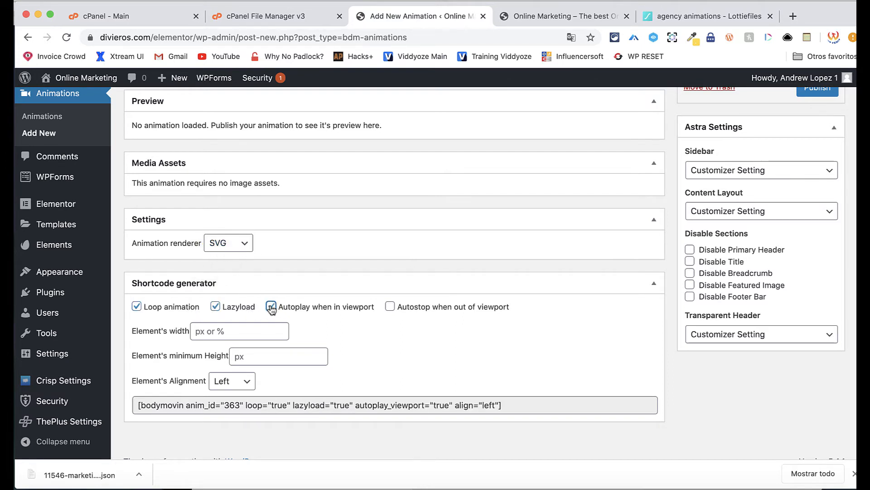
{"action": "left_click", "coordinate": [389, 307]}
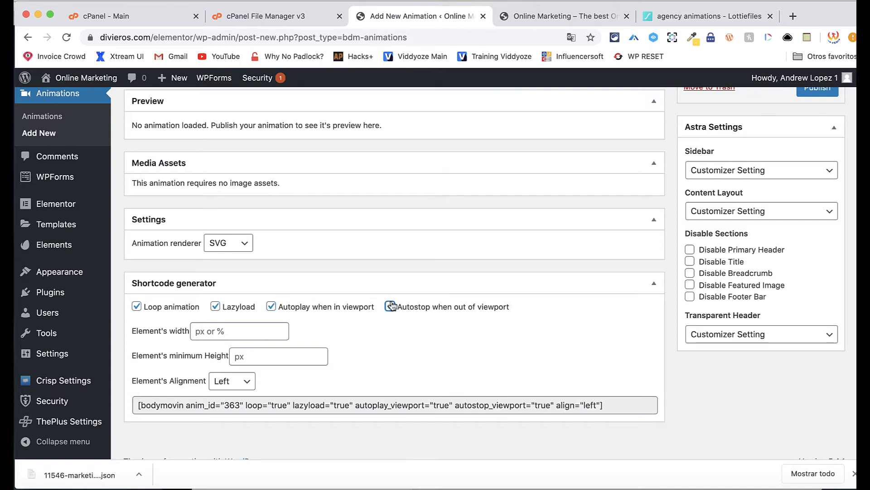
{"action": "left_click", "coordinate": [252, 382]}
{"action": "left_click", "coordinate": [241, 394]}
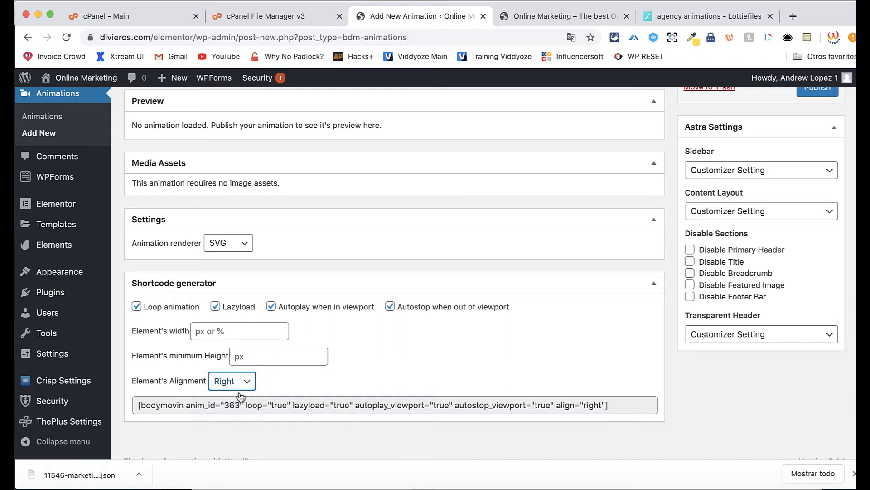
- Copy the generated animation shortcode
{"action": "left_click", "coordinate": [385, 405]}
{"action": "right_click", "coordinate": [386, 405]}
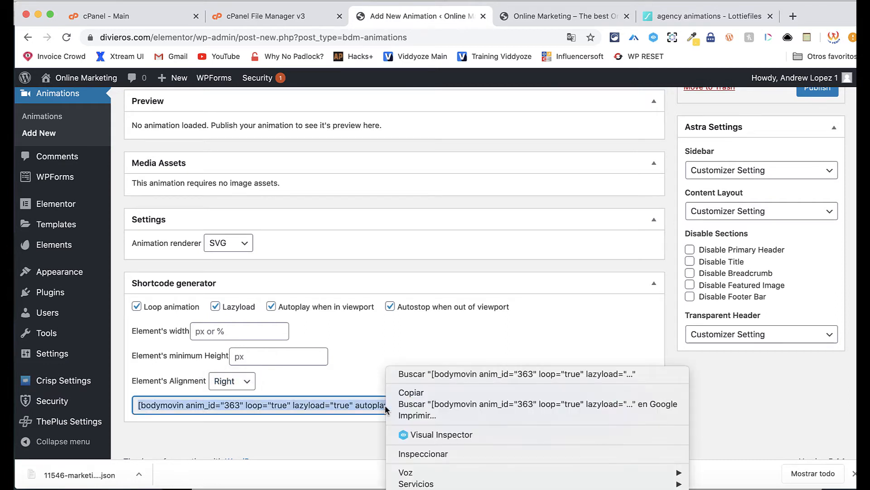
{"action": "left_click", "coordinate": [410, 393]}
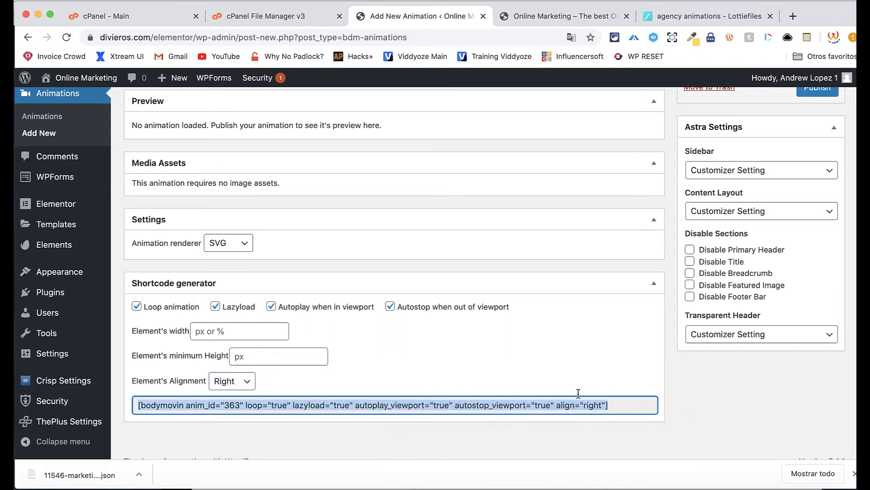
{"action": "scroll", "coordinate": [704, 336], "scroll_direction": "up", "scroll_amount": 1}
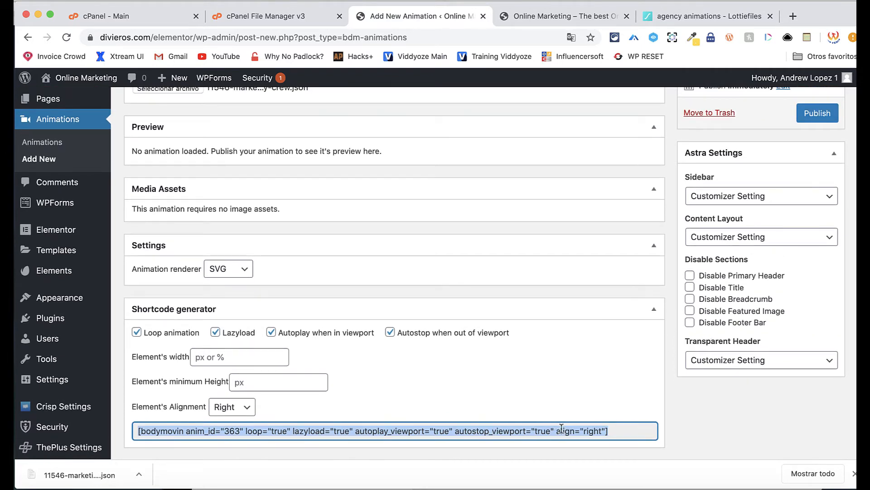
{"action": "right_click", "coordinate": [259, 430]}
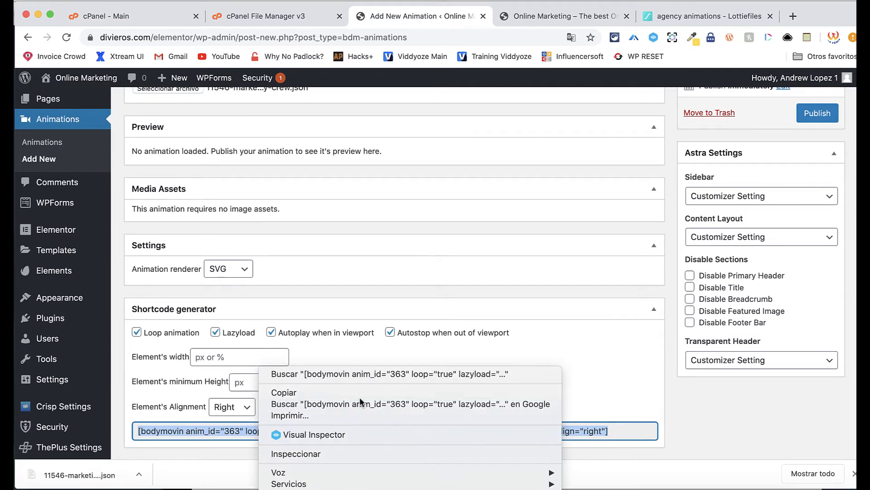
{"action": "left_click", "coordinate": [358, 393]}
{"action": "scroll", "coordinate": [462, 249], "scroll_direction": "up", "scroll_amount": 3}
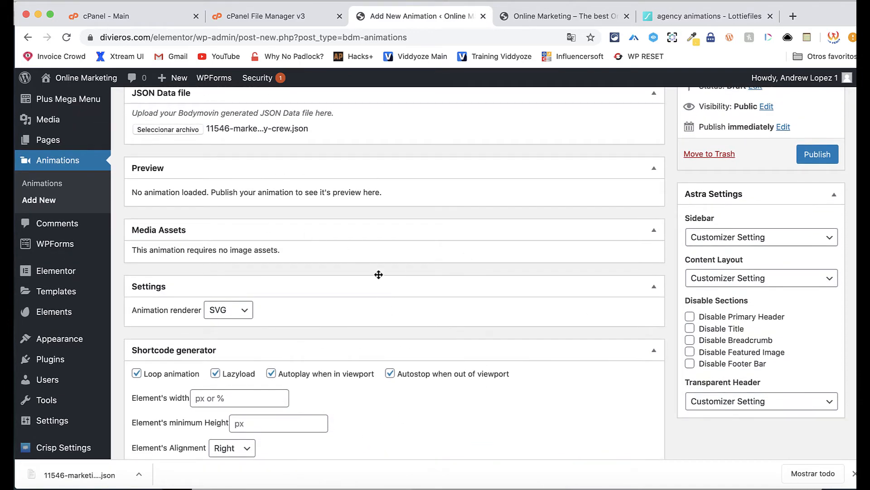
- Publish the Hero section animation and switch to the site homepage
{"action": "left_click", "coordinate": [814, 159]}
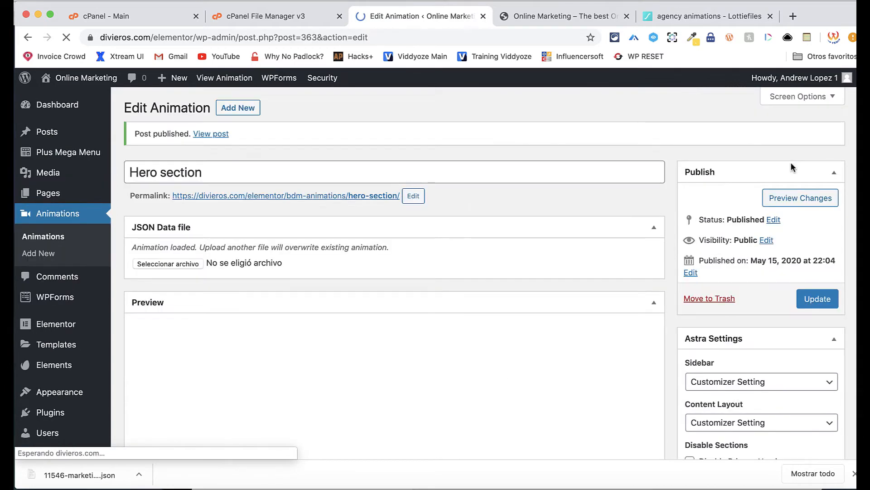
{"action": "scroll", "coordinate": [497, 209], "scroll_direction": "down", "scroll_amount": 2}
{"action": "scroll", "coordinate": [498, 209], "scroll_direction": "down", "scroll_amount": 1}
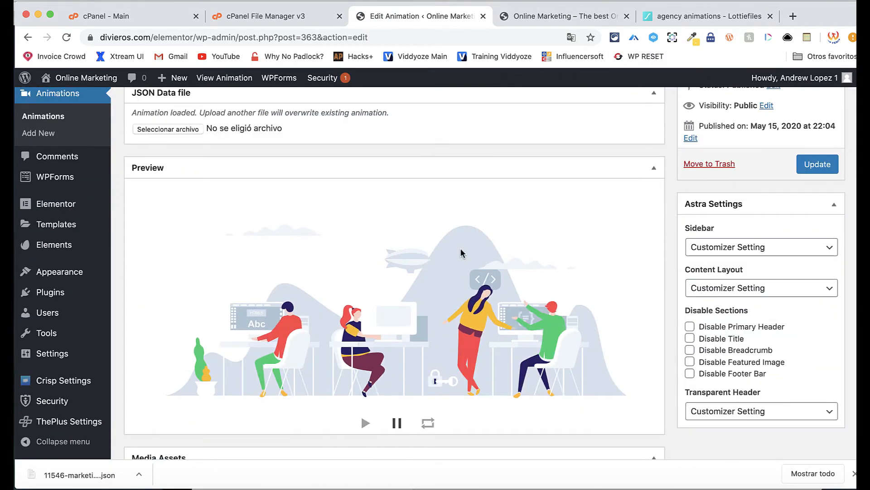
{"action": "left_click", "coordinate": [562, 16]}
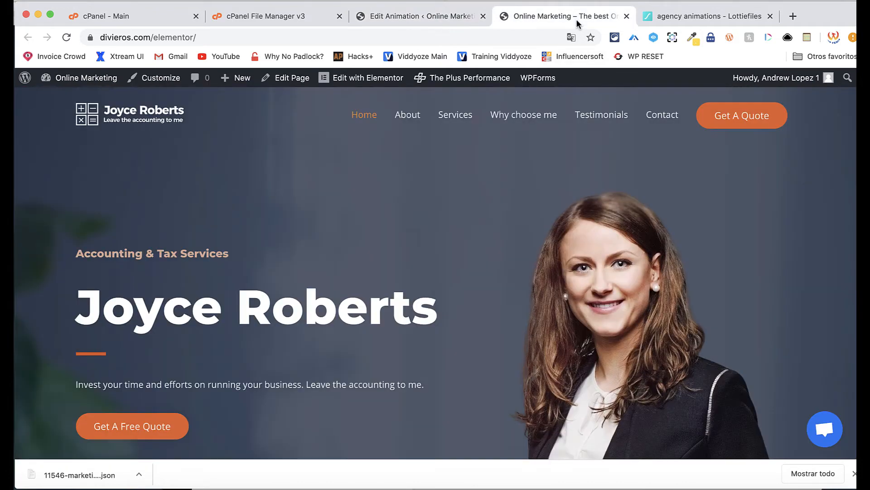
- Open the homepage in Elementor and drop a Shortcode widget above the hero portrait
{"action": "mouse_move", "coordinate": [374, 86]}
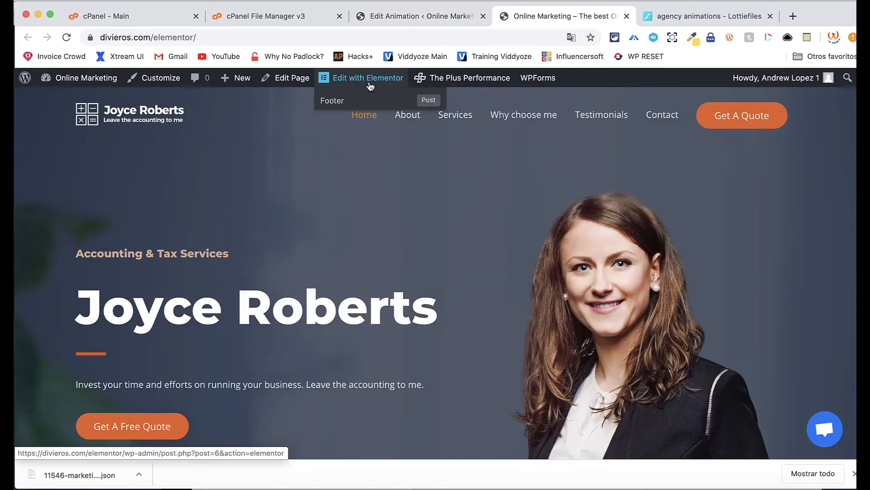
{"action": "left_click", "coordinate": [371, 86]}
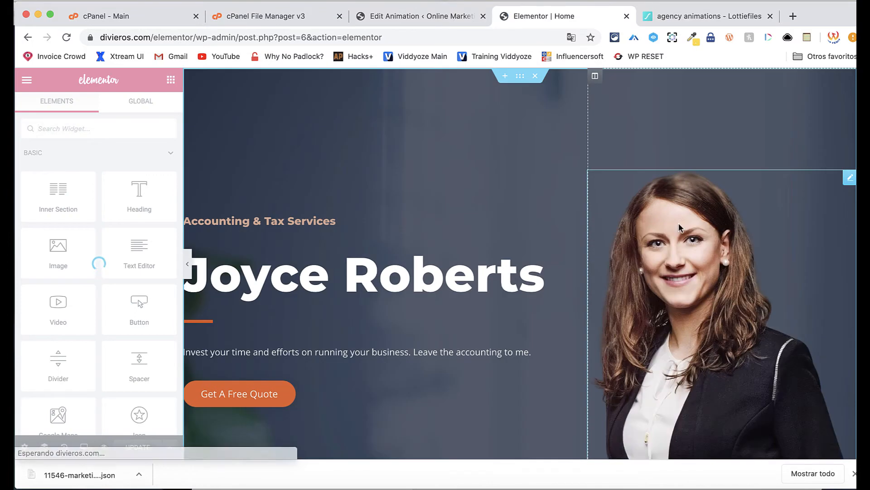
{"action": "left_click", "coordinate": [678, 227]}
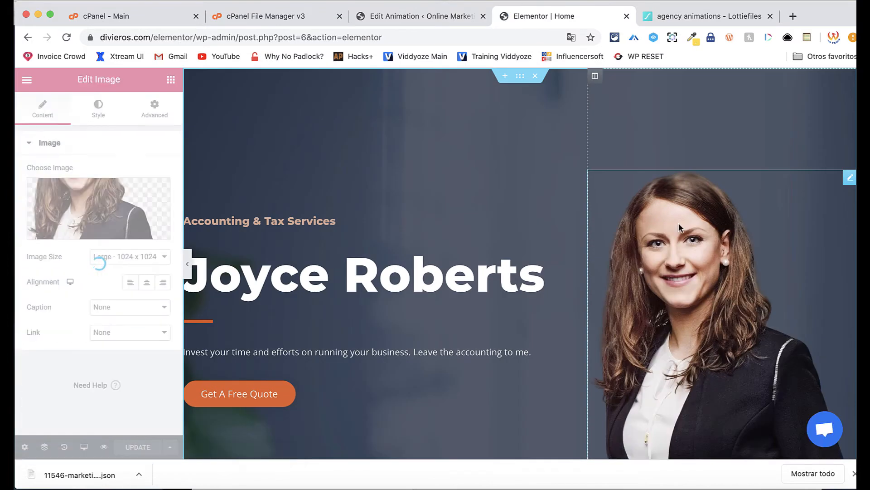
{"action": "left_click", "coordinate": [171, 81]}
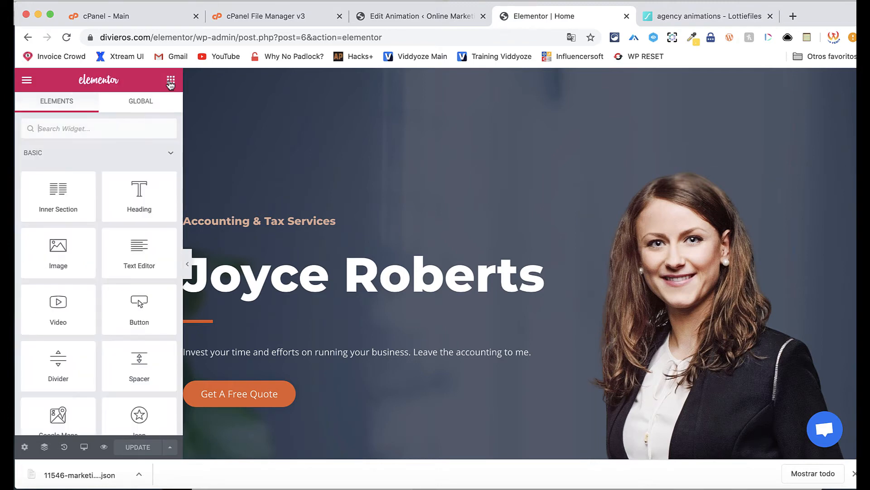
{"action": "type", "text": "short"}
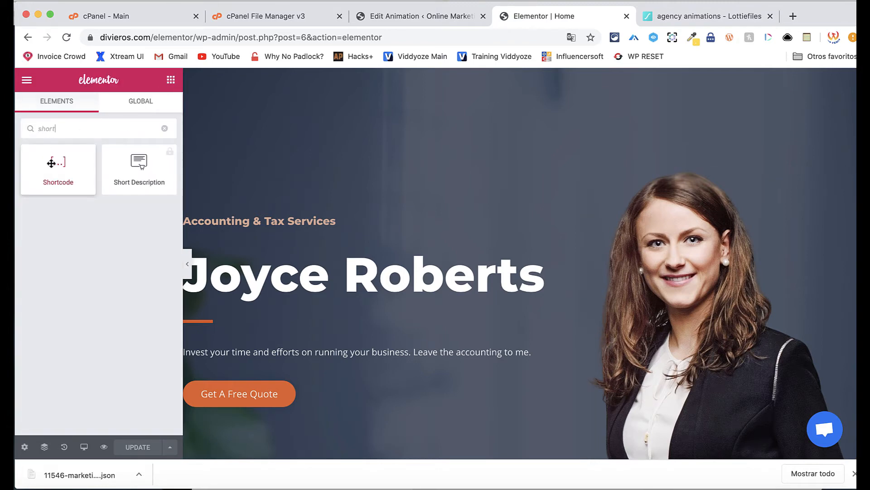
{"action": "left_click_drag", "start_coordinate": [58, 161], "coordinate": [688, 210]}
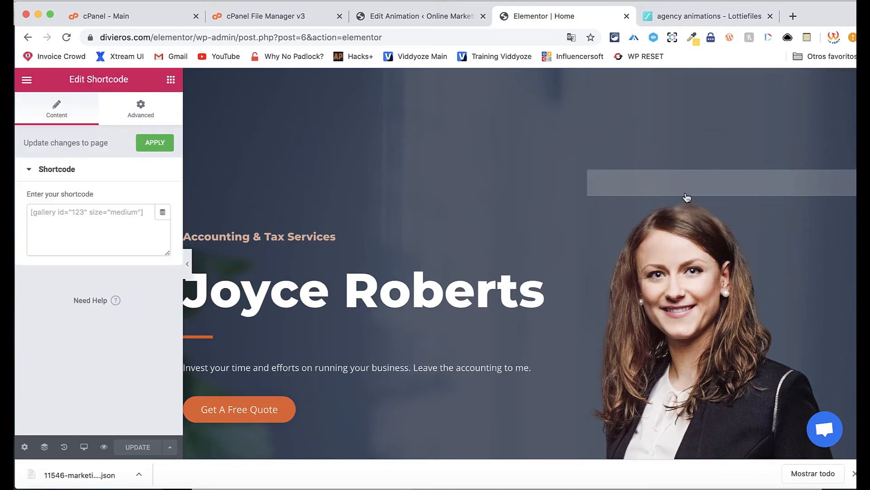
- Delete the portrait photo and paste the animation shortcode into the Shortcode widget
{"action": "right_click", "coordinate": [690, 227]}
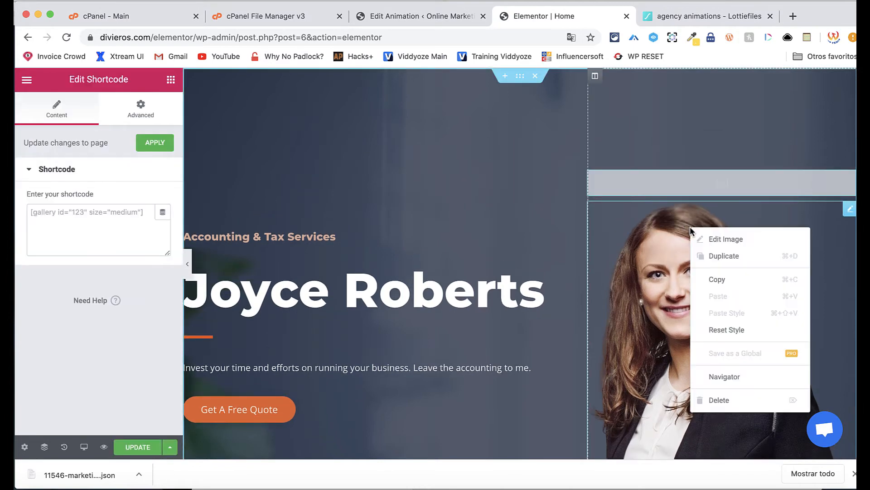
{"action": "left_click", "coordinate": [683, 232]}
{"action": "right_click", "coordinate": [683, 232]}
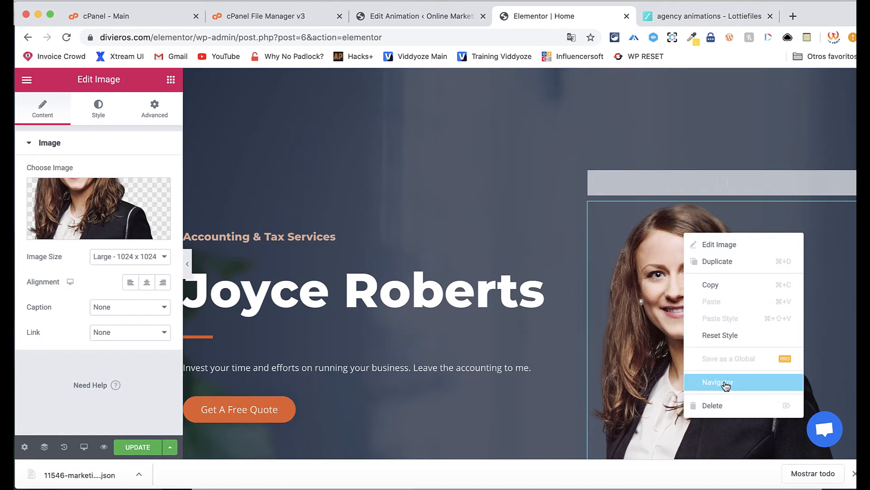
{"action": "left_click", "coordinate": [724, 405]}
{"action": "left_click", "coordinate": [717, 407]}
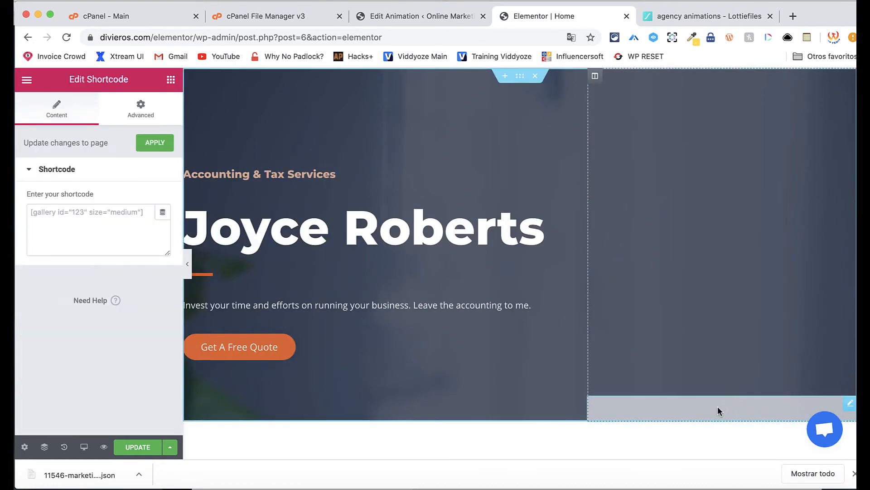
{"action": "left_click", "coordinate": [91, 218]}
{"action": "right_click", "coordinate": [91, 219]}
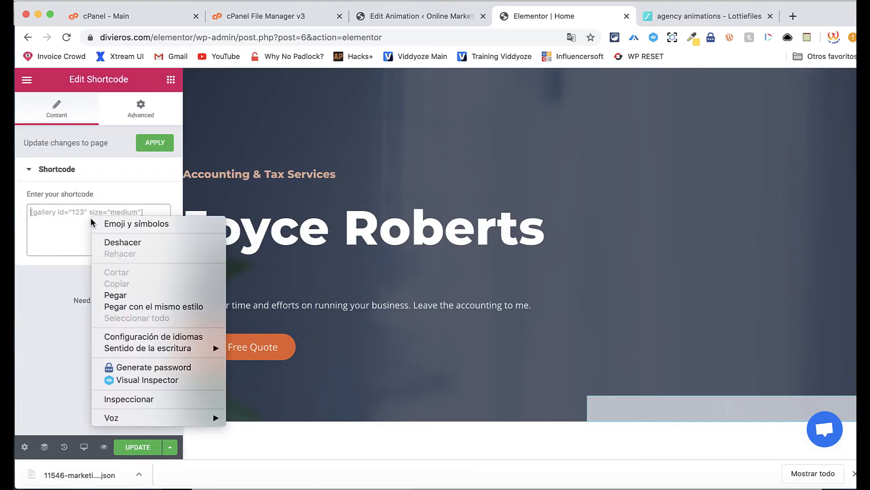
{"action": "left_click", "coordinate": [132, 307]}
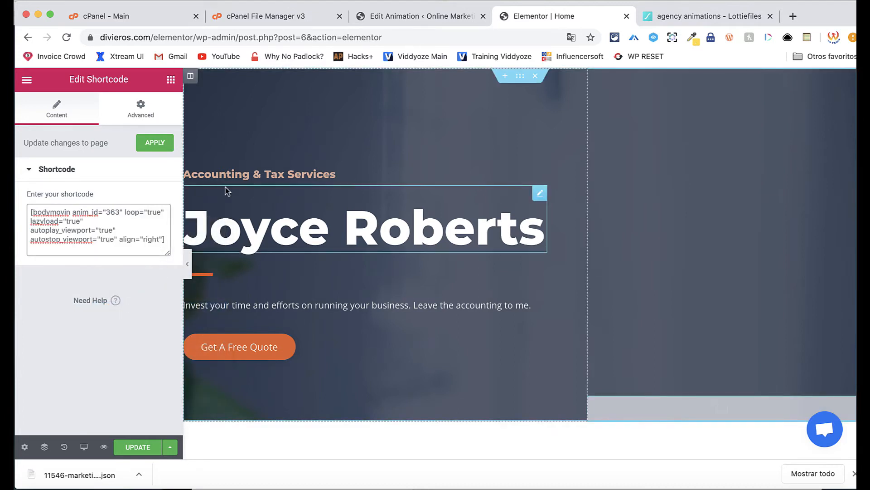
{"action": "triple_click", "coordinate": [236, 174]}
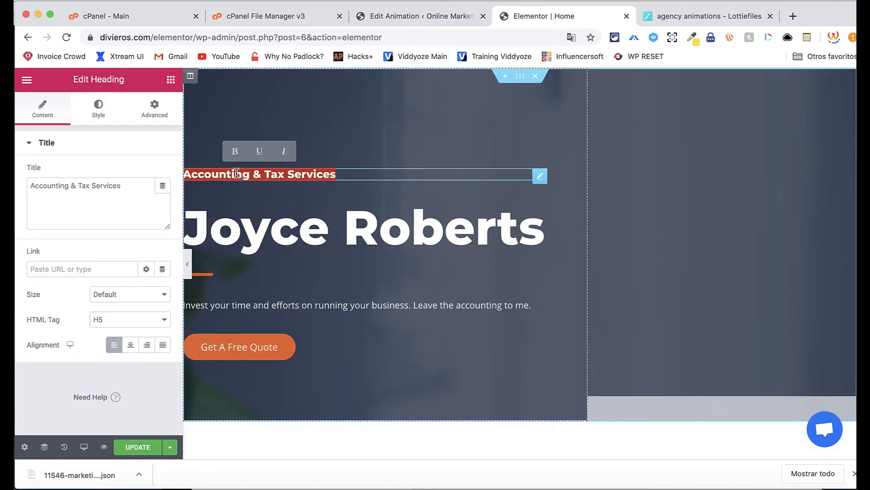
- Change the hero headings to 'Welcome to divieros' and 'An Online agency'
{"action": "type", "text": "Welcome to"}
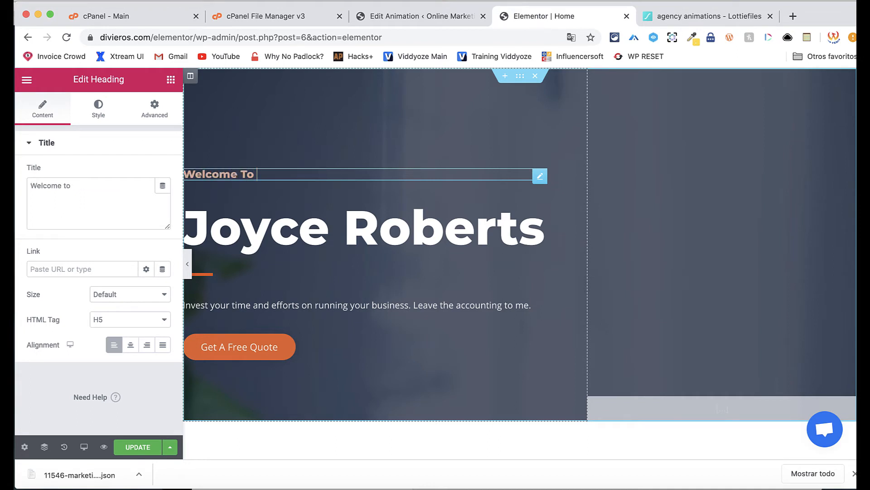
{"action": "type", "text": " divieros"}
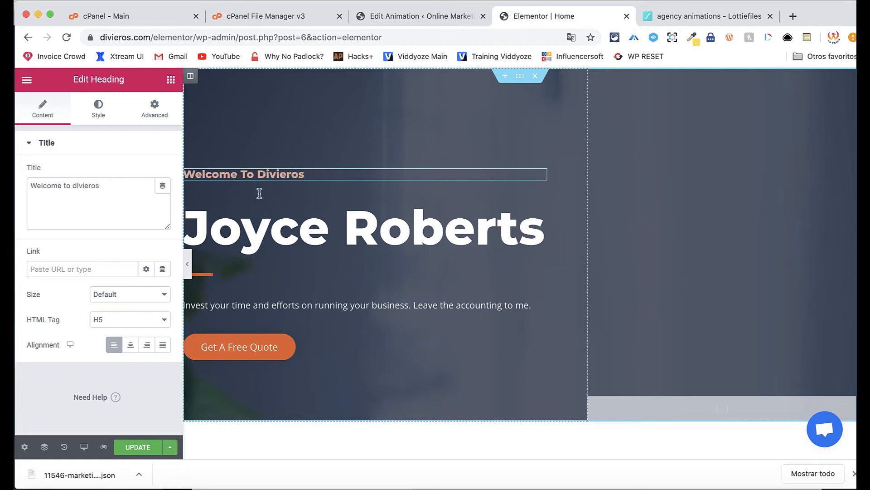
{"action": "left_click", "coordinate": [260, 218]}
{"action": "double_click", "coordinate": [88, 191]}
{"action": "triple_click", "coordinate": [88, 191]}
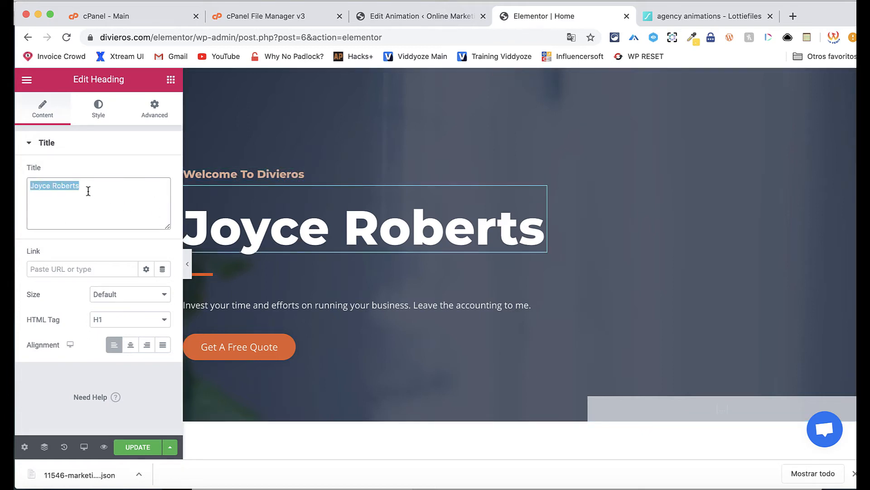
{"action": "type", "text": "An o"}
{"action": "key", "text": "BackSpace"}
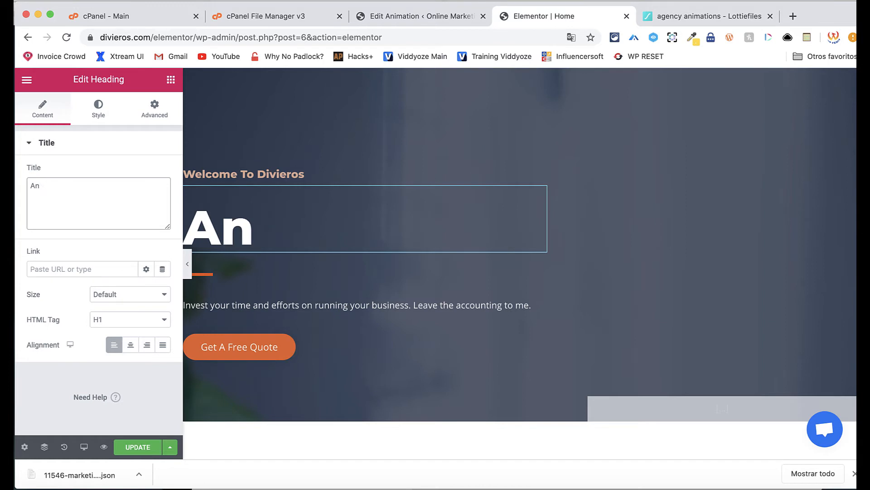
{"action": "type", "text": "OL"}
{"action": "key", "text": "BackSpace"}
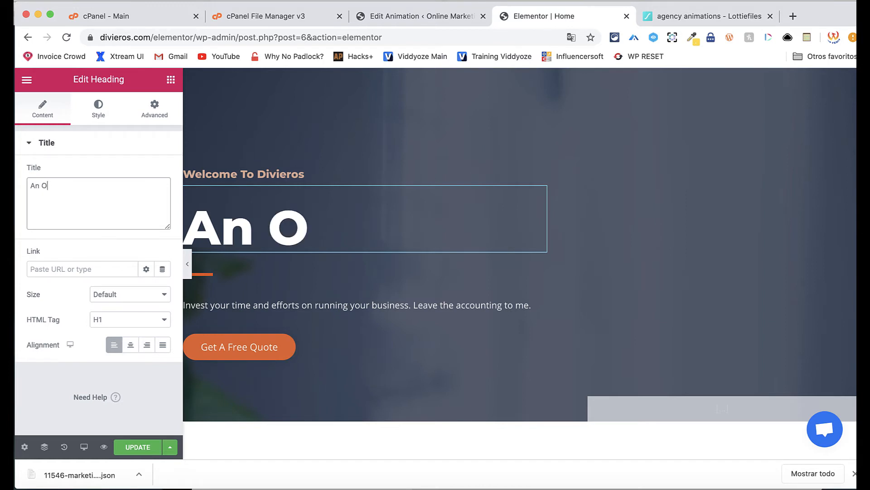
{"action": "type", "text": "N"}
{"action": "key", "text": "BackSpace"}
{"action": "type", "text": "nli"}
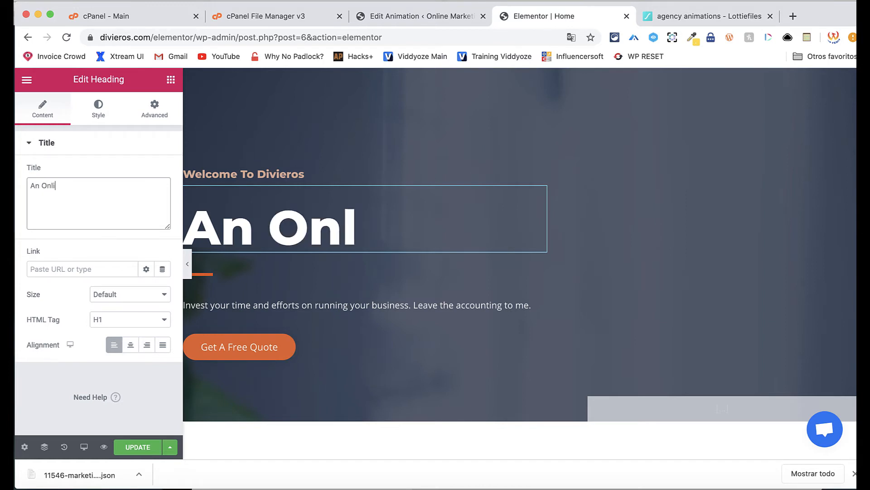
{"action": "type", "text": "ne agency"}
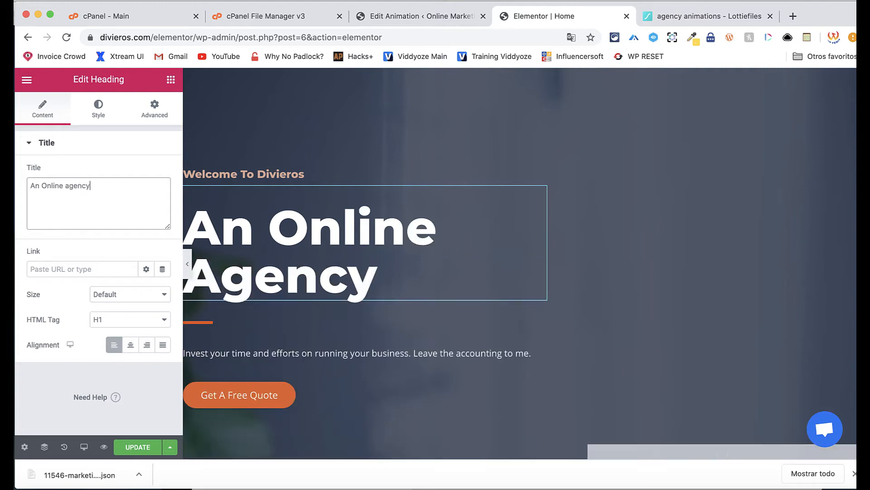
- Centre both hero headings, then switch to the live site in Safari
{"action": "left_click", "coordinate": [130, 345]}
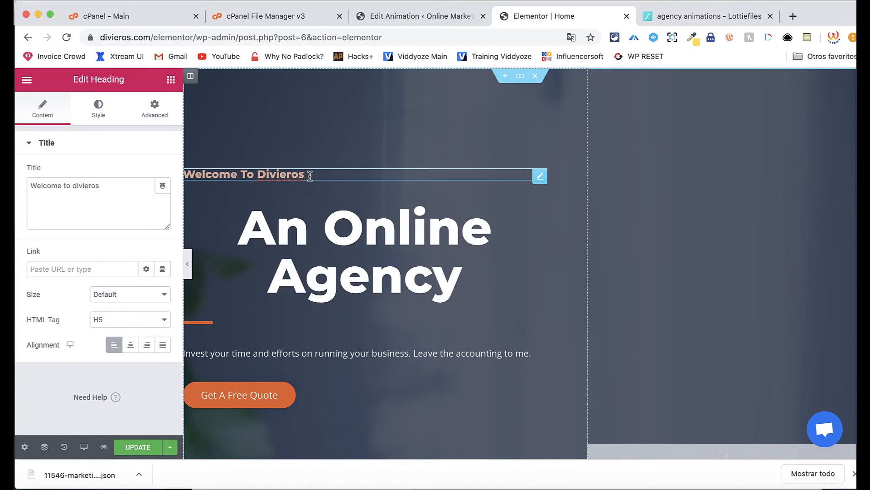
{"action": "left_click", "coordinate": [135, 348]}
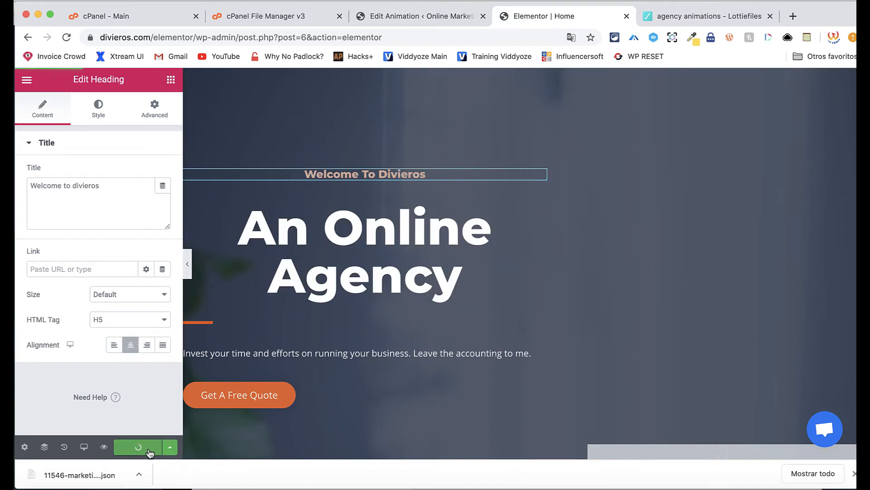
{"action": "scroll", "coordinate": [480, 361], "scroll_direction": "down", "scroll_amount": 5}
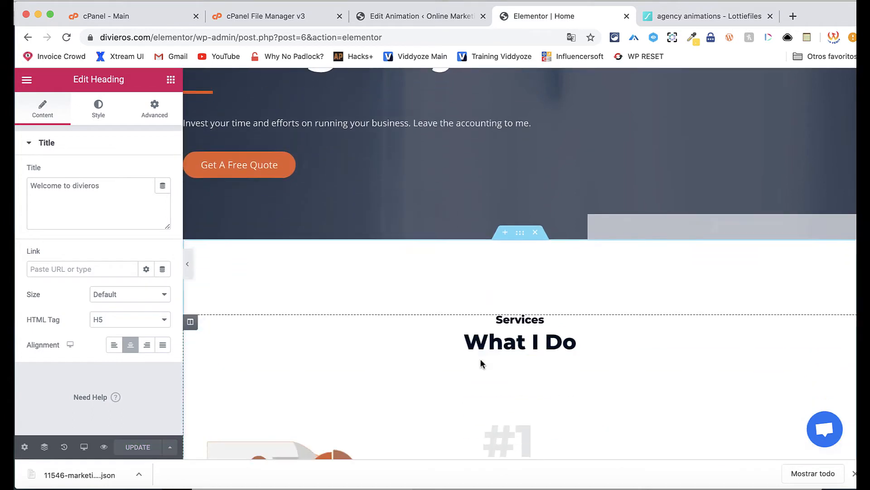
{"action": "scroll", "coordinate": [450, 391], "scroll_direction": "up", "scroll_amount": 3}
{"action": "scroll", "coordinate": [450, 391], "scroll_direction": "up", "scroll_amount": 2}
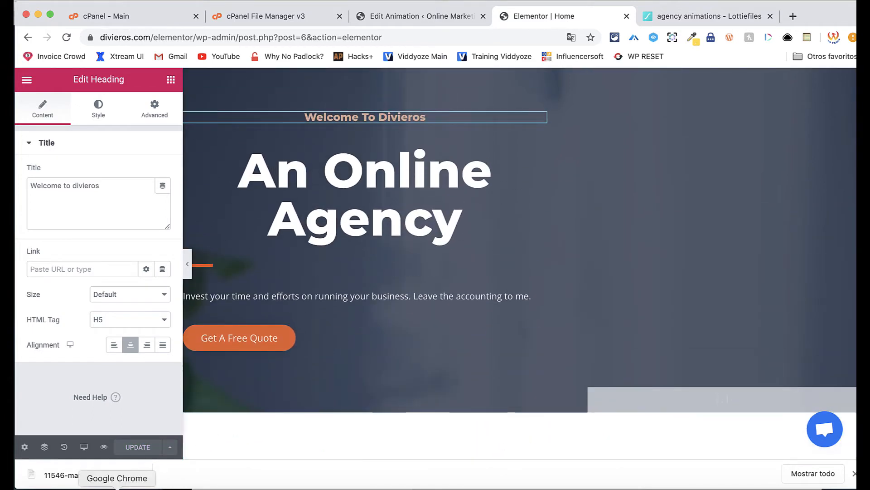
{"action": "left_click", "coordinate": [90, 487]}
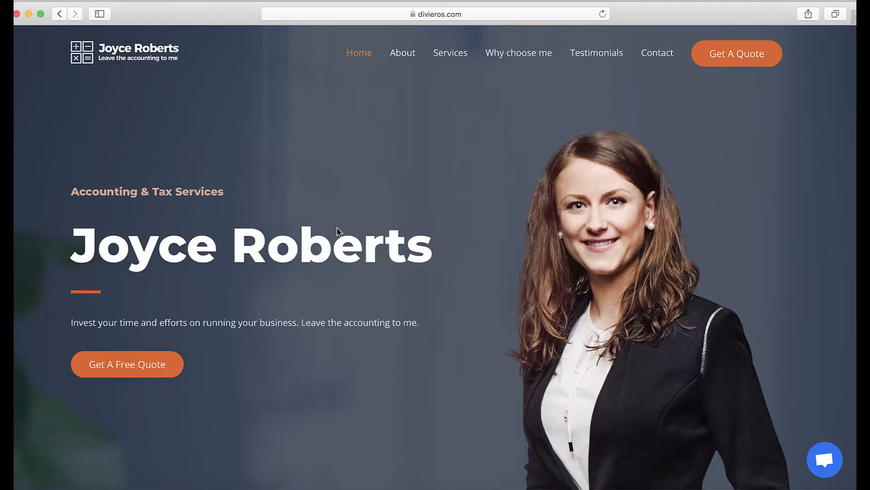
- Scroll through the refreshed homepage hero to check the new heading and animation, then return to Elementor
{"action": "scroll", "coordinate": [370, 310], "scroll_direction": "down", "scroll_amount": 15}
{"action": "scroll", "coordinate": [370, 311], "scroll_direction": "up", "scroll_amount": 18}
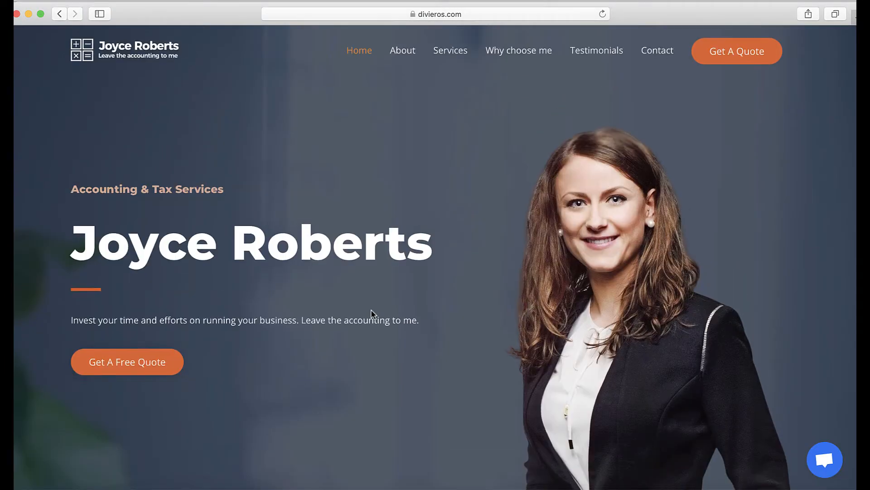
{"action": "scroll", "coordinate": [371, 310], "scroll_direction": "down", "scroll_amount": 5}
{"action": "scroll", "coordinate": [372, 314], "scroll_direction": "up", "scroll_amount": 5}
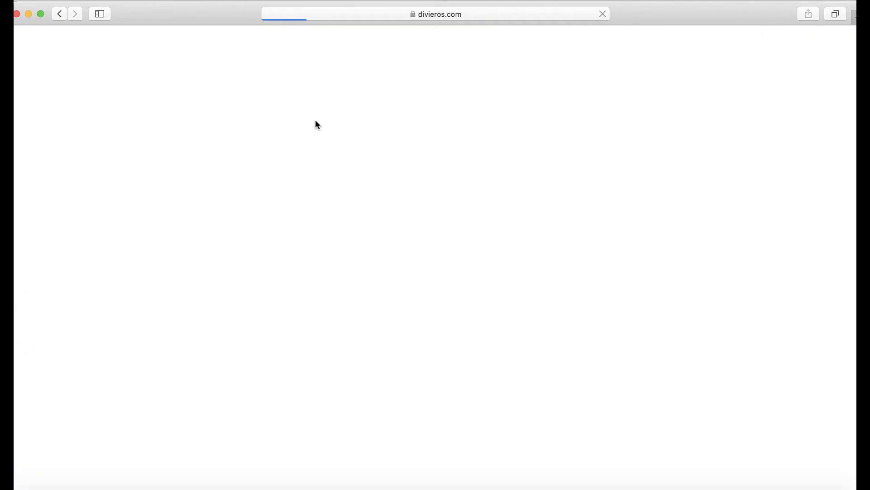
{"action": "scroll", "coordinate": [557, 258], "scroll_direction": "down", "scroll_amount": 1}
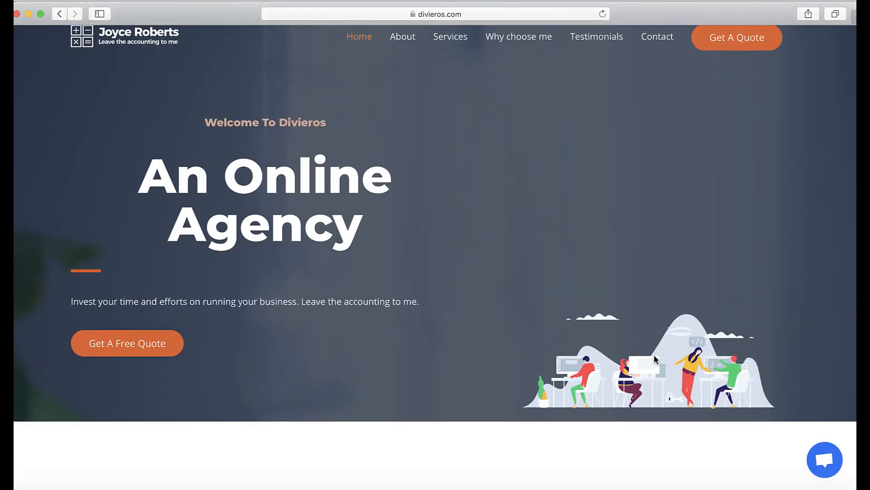
{"action": "scroll", "coordinate": [653, 355], "scroll_direction": "down", "scroll_amount": 1}
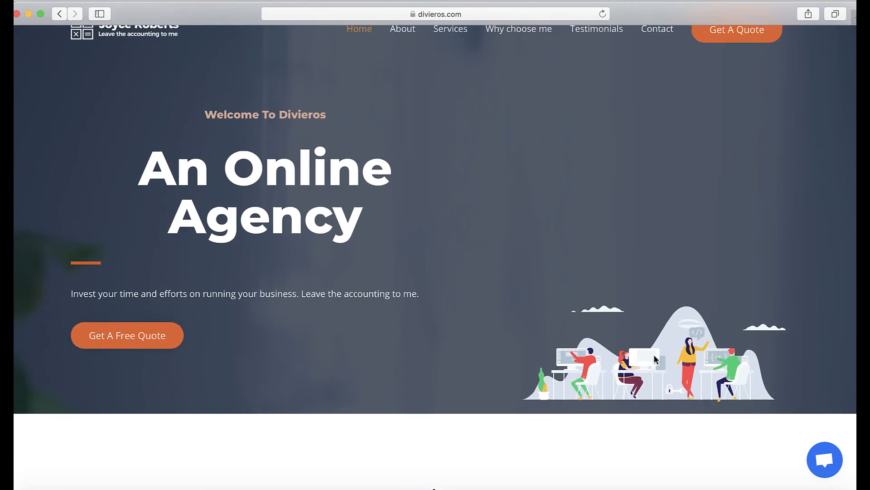
{"action": "scroll", "coordinate": [653, 356], "scroll_direction": "up", "scroll_amount": 1}
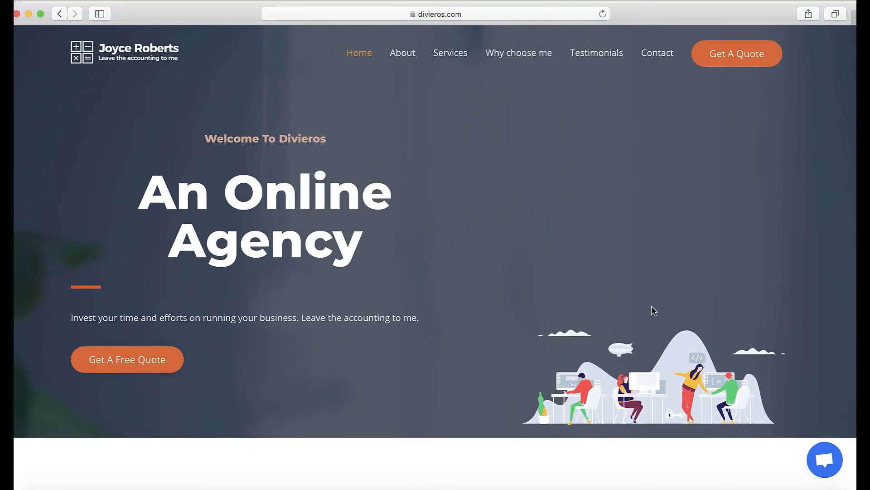
{"action": "scroll", "coordinate": [668, 348], "scroll_direction": "down", "scroll_amount": 3}
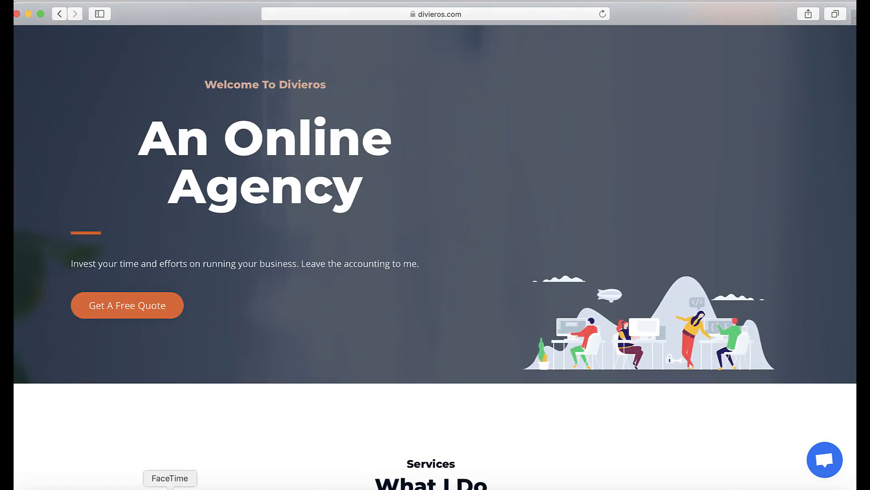
{"action": "left_click", "coordinate": [117, 486]}
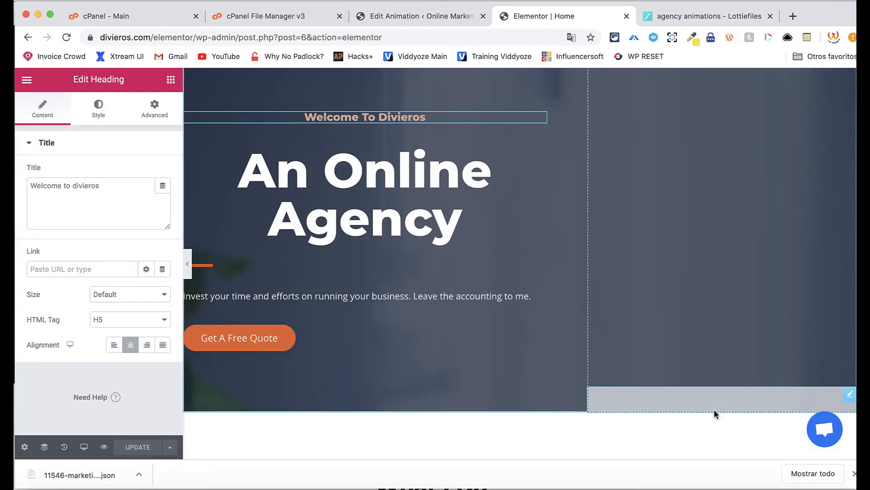
- Narrow the hero's text column to about 32.8%, apply, and save the page
{"action": "left_click", "coordinate": [687, 406]}
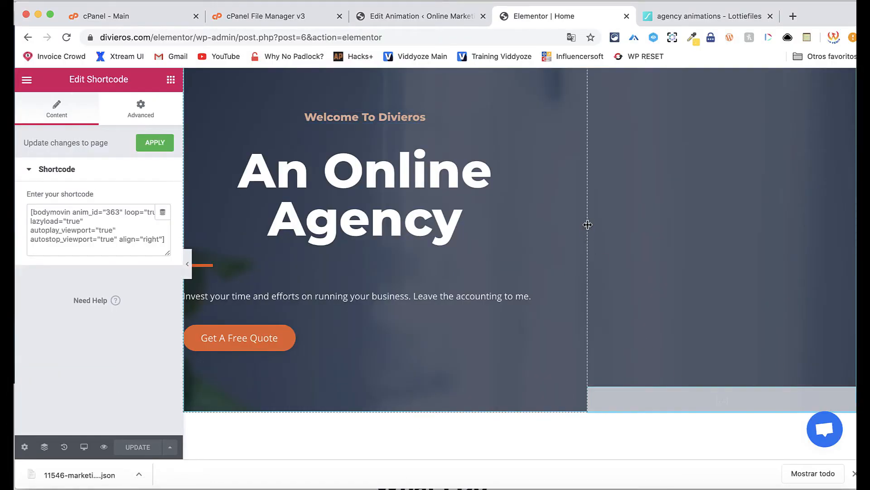
{"action": "left_click_drag", "start_coordinate": [587, 225], "coordinate": [406, 244]}
{"action": "scroll", "coordinate": [441, 239], "scroll_direction": "up", "scroll_amount": 1}
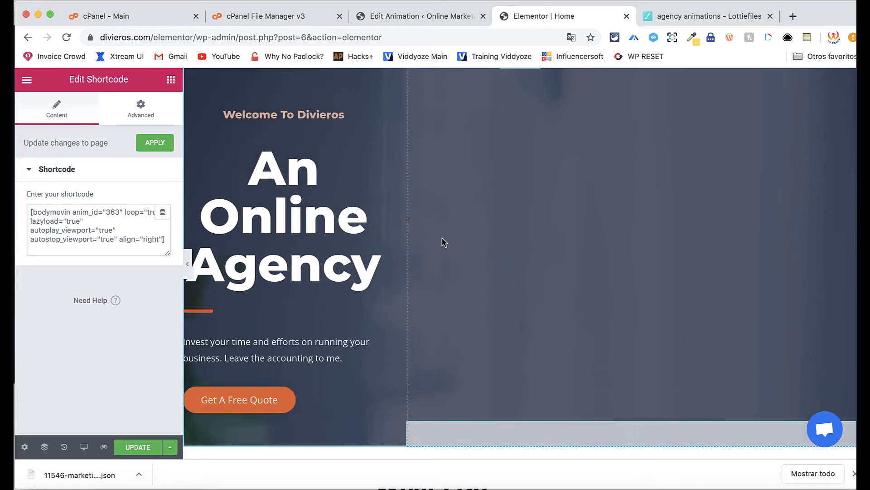
{"action": "left_click", "coordinate": [146, 149]}
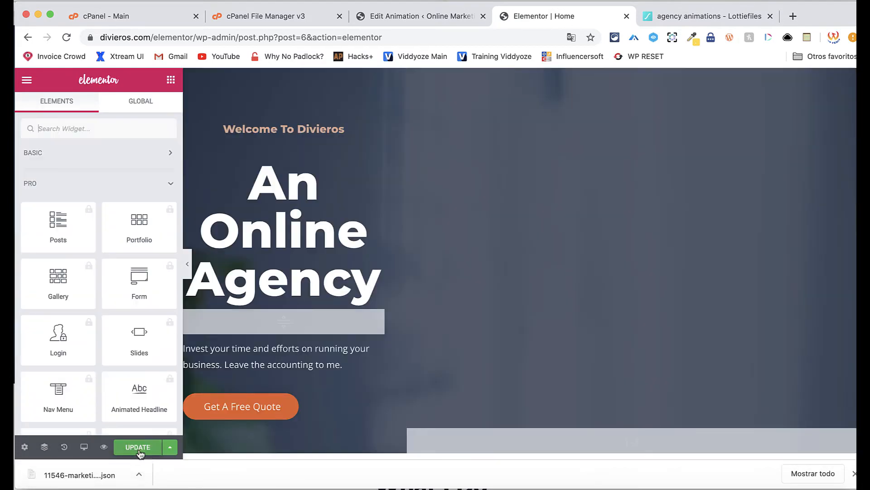
{"action": "left_click", "coordinate": [139, 450]}
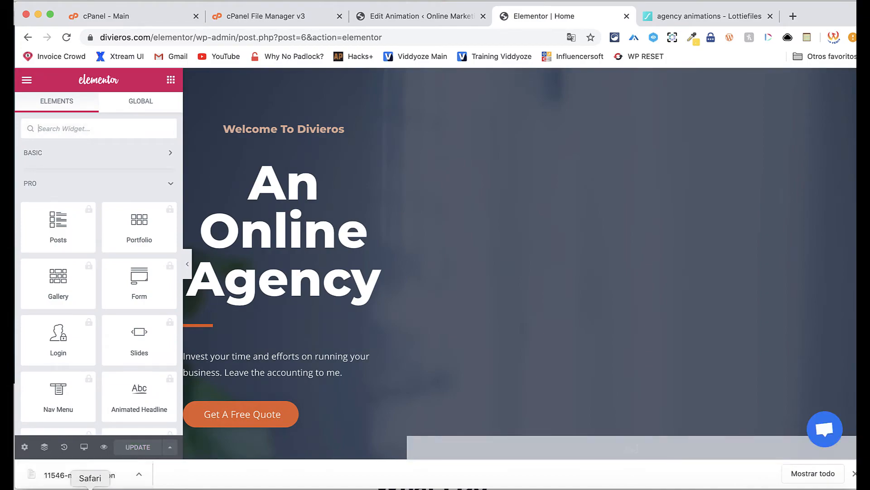
- Reload the live homepage to check the wider animation, then reselect the shortcode widget in Elementor
{"action": "left_click", "coordinate": [87, 483]}
{"action": "left_click", "coordinate": [602, 14]}
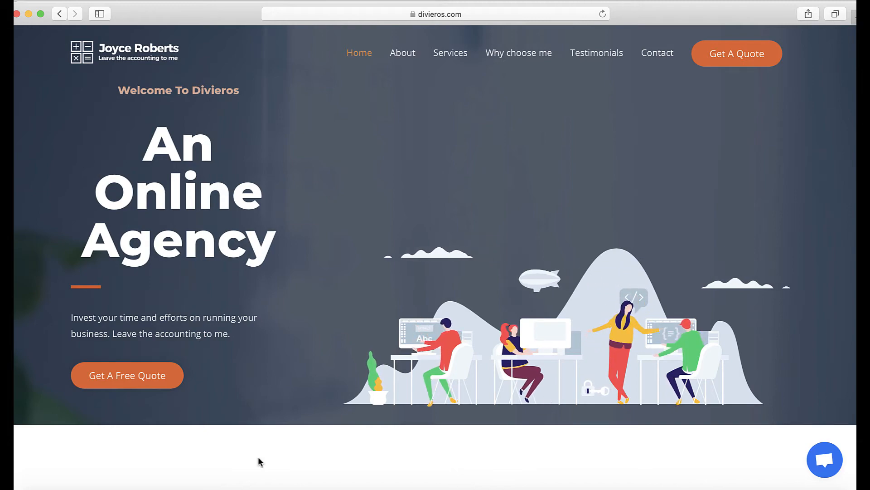
{"action": "left_click", "coordinate": [117, 488]}
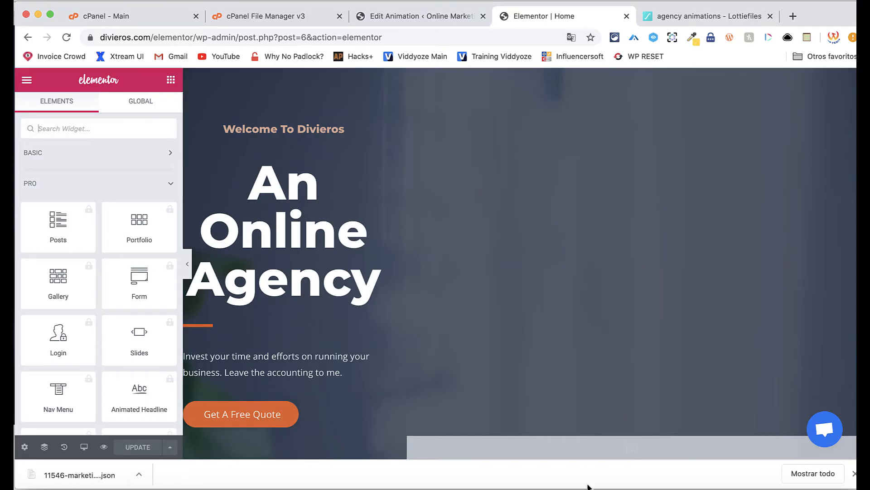
{"action": "scroll", "coordinate": [586, 454], "scroll_direction": "down", "scroll_amount": 1}
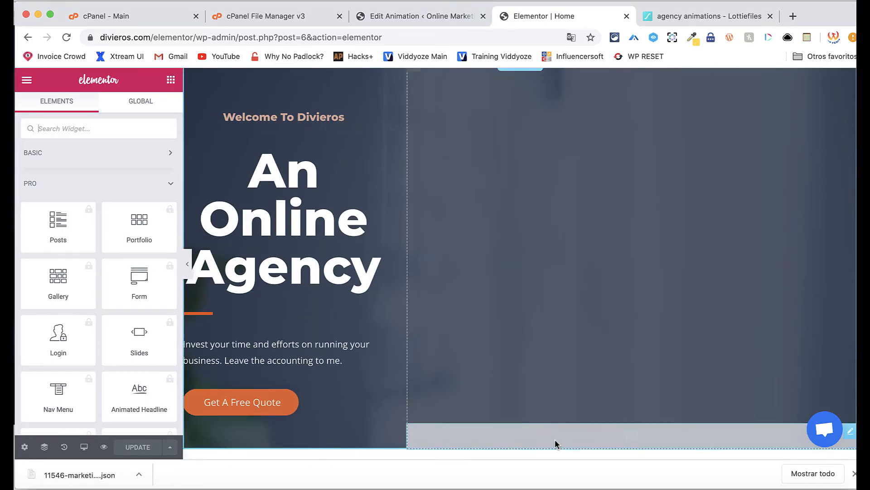
{"action": "left_click", "coordinate": [276, 163]}
- Adjust the shortcode widget's spacing, ending with a -23 px margin on all sides
{"action": "left_click", "coordinate": [154, 119]}
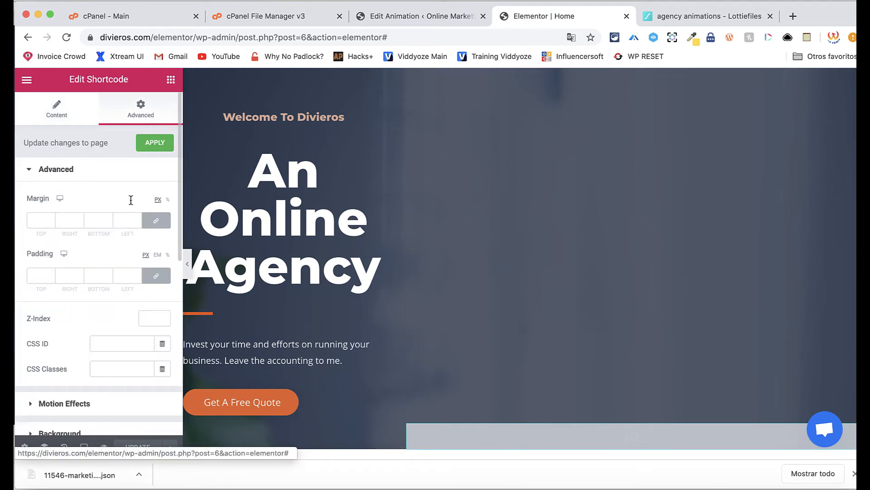
{"action": "left_click", "coordinate": [51, 277]}
{"action": "type", "text": "3"}
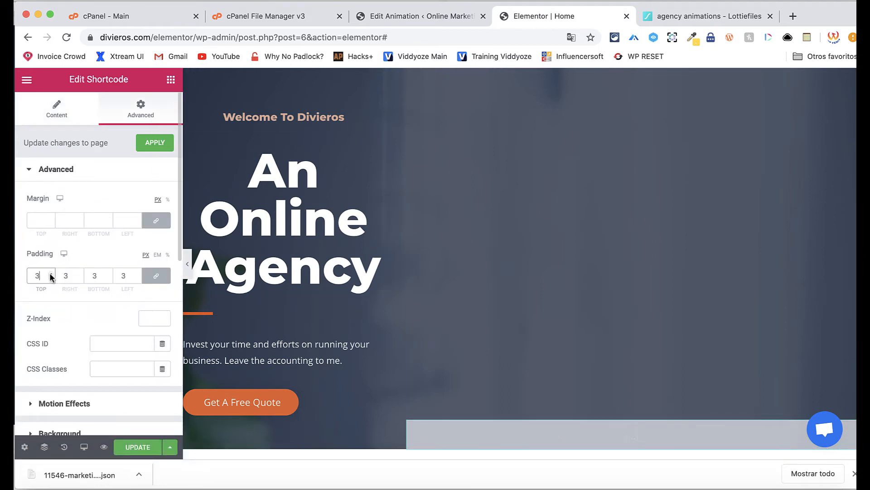
{"action": "left_click", "coordinate": [50, 277]}
{"action": "left_click", "coordinate": [51, 277]}
{"action": "left_click", "coordinate": [51, 277]}
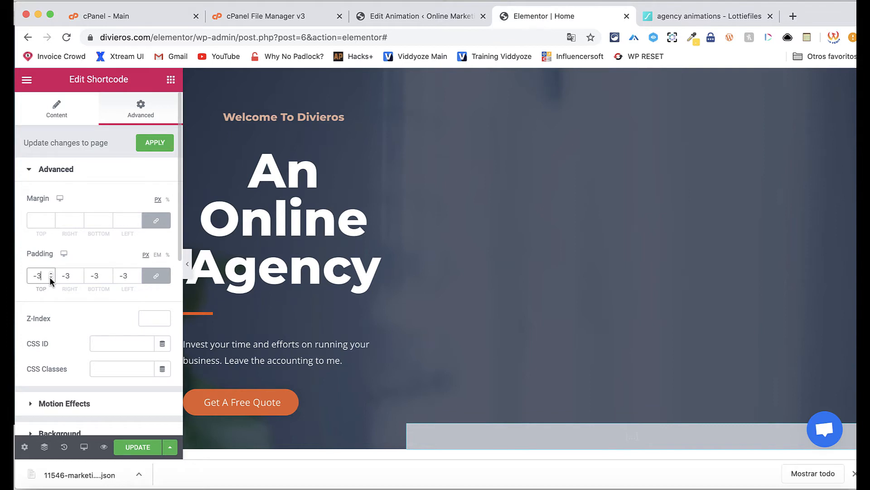
{"action": "left_click", "coordinate": [51, 278]}
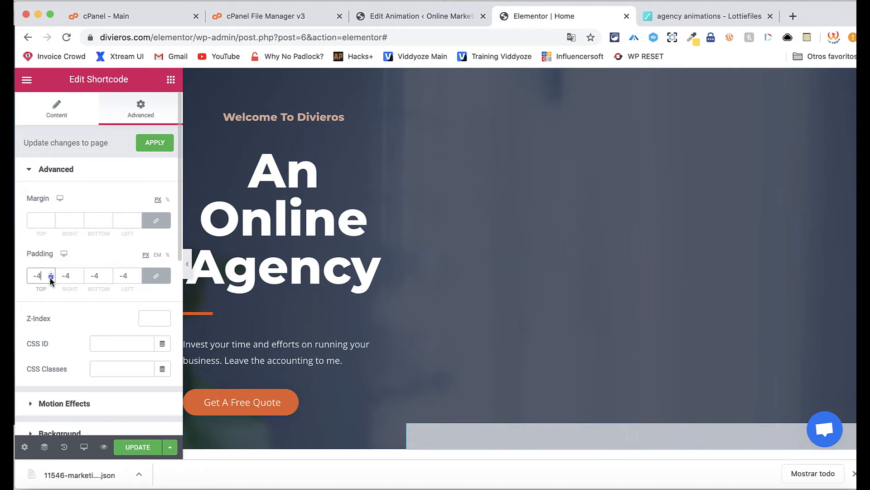
{"action": "left_click", "coordinate": [50, 221]}
{"action": "left_click", "coordinate": [50, 222]}
{"action": "left_click", "coordinate": [50, 221]}
{"action": "left_click", "coordinate": [50, 221]}
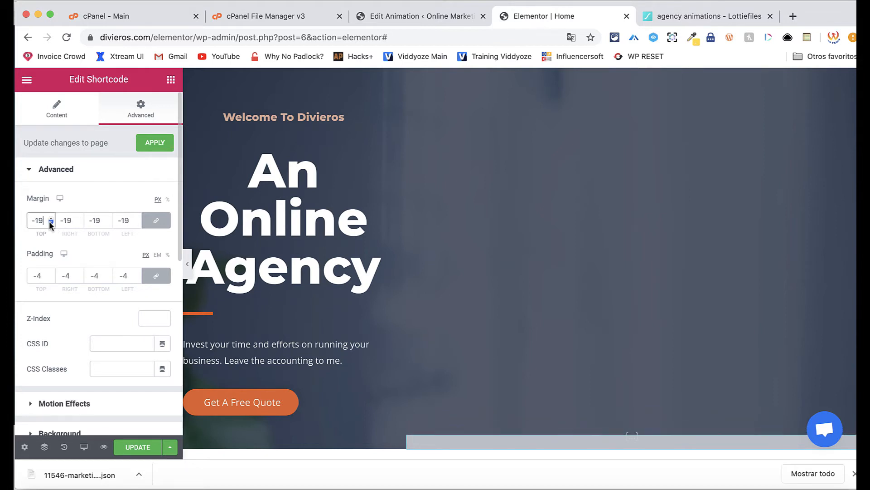
{"action": "left_click", "coordinate": [50, 221]}
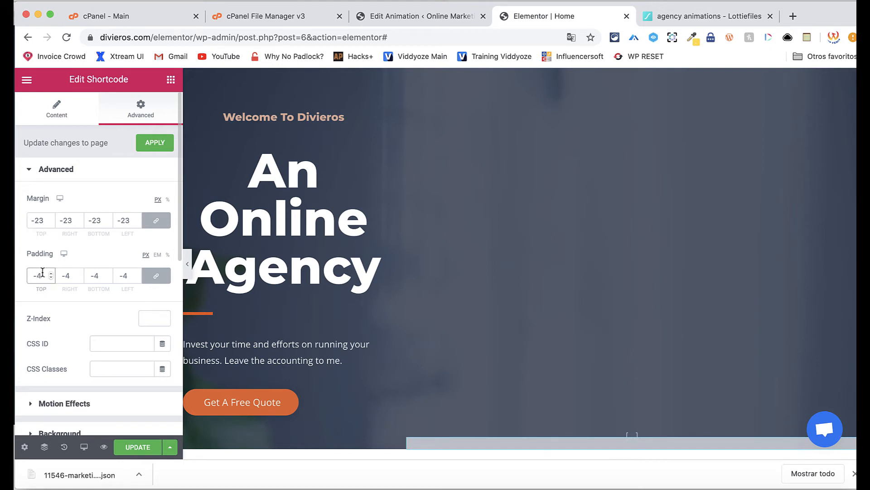
- Apply the margin, update the page and view the live site in Safari
{"action": "left_click", "coordinate": [159, 146]}
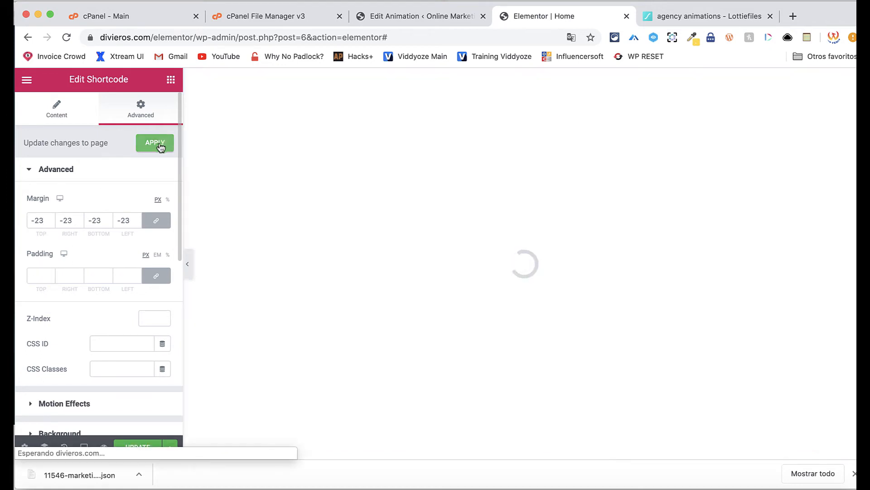
{"action": "left_click", "coordinate": [148, 442]}
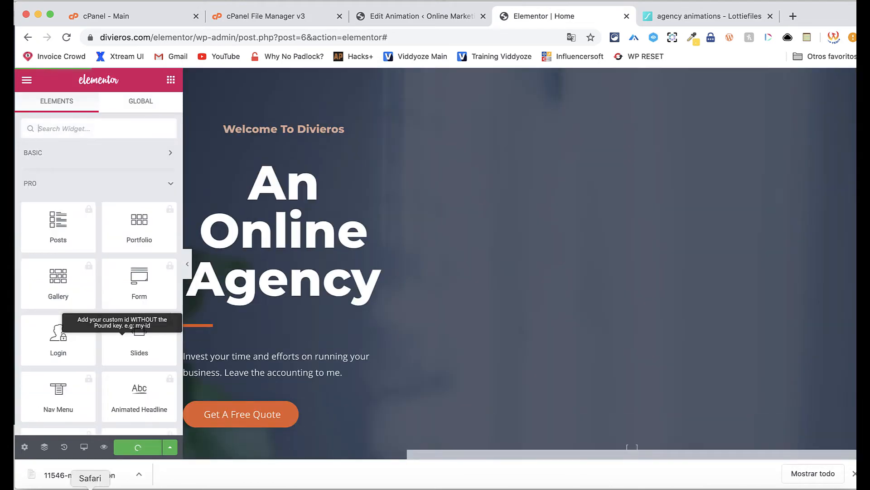
{"action": "left_click", "coordinate": [90, 489]}
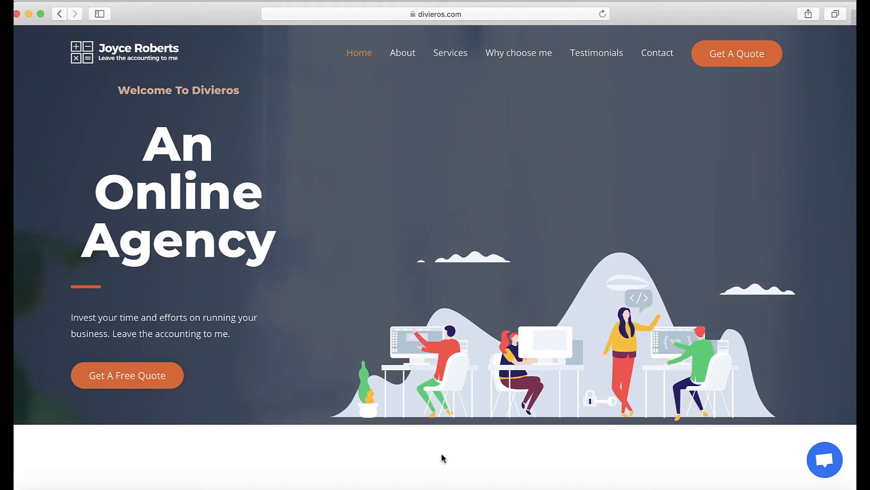
- Lower the animation shortcode's linked Advanced margins to -37 px on every side
{"action": "left_click", "coordinate": [113, 487]}
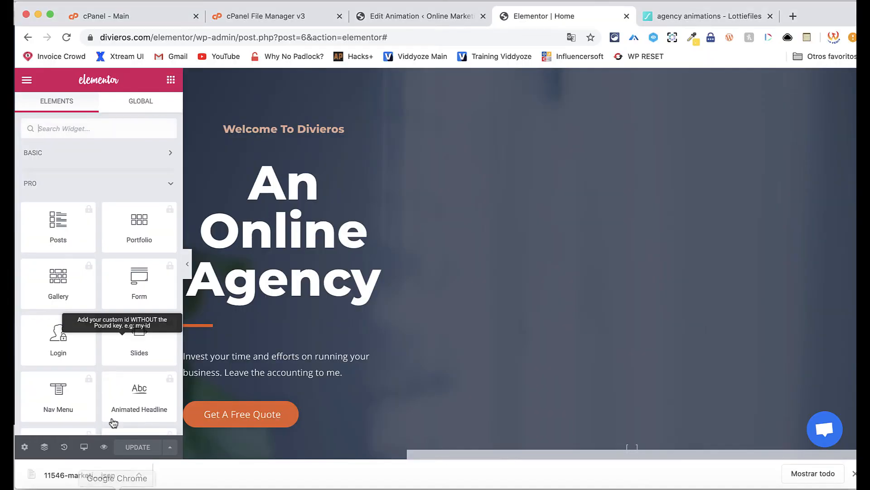
{"action": "left_click", "coordinate": [464, 453]}
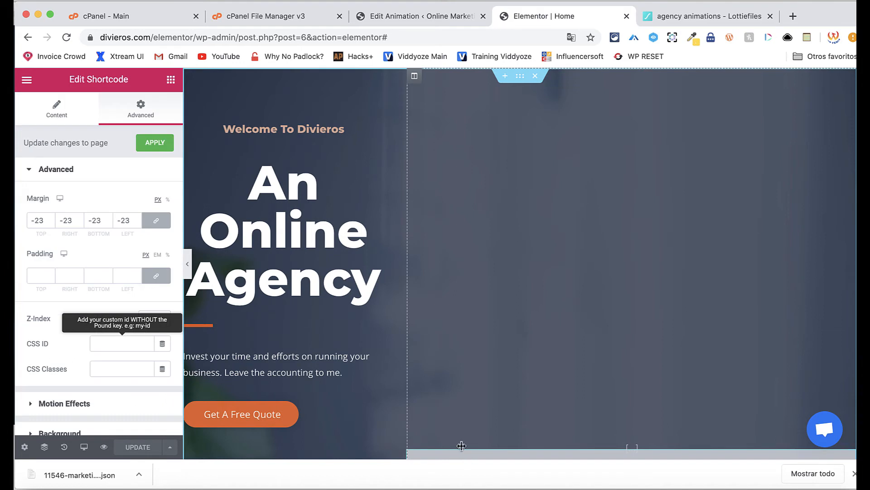
{"action": "left_click", "coordinate": [50, 222]}
{"action": "left_click", "coordinate": [51, 222]}
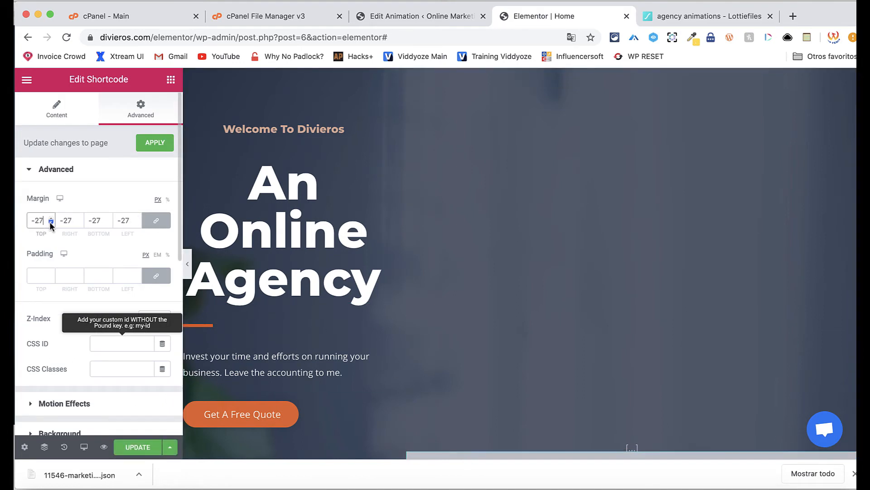
{"action": "left_click", "coordinate": [51, 222]}
{"action": "left_click", "coordinate": [51, 222]}
{"action": "left_click", "coordinate": [51, 223]}
{"action": "left_click", "coordinate": [51, 222]}
{"action": "left_click", "coordinate": [51, 222]}
{"action": "left_click", "coordinate": [51, 223]}
{"action": "left_click", "coordinate": [51, 223]}
{"action": "left_click", "coordinate": [51, 223]}
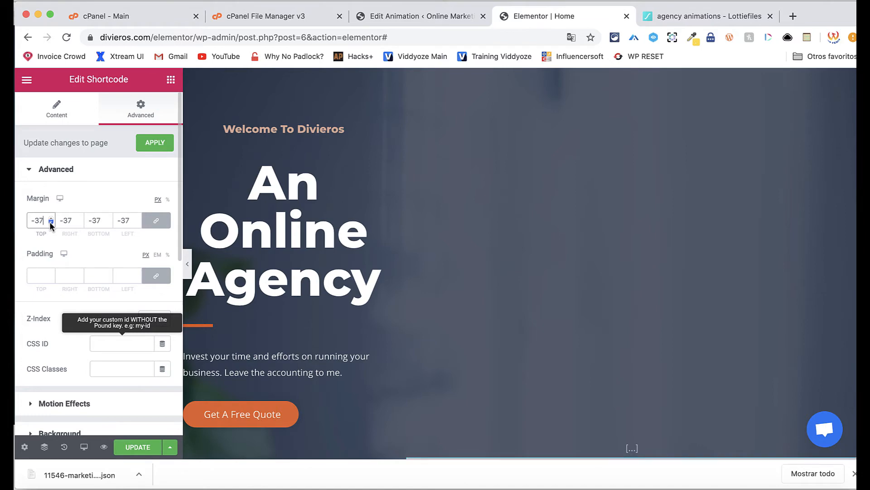
{"action": "left_click", "coordinate": [51, 223]}
{"action": "left_click", "coordinate": [51, 223]}
{"action": "left_click", "coordinate": [51, 223]}
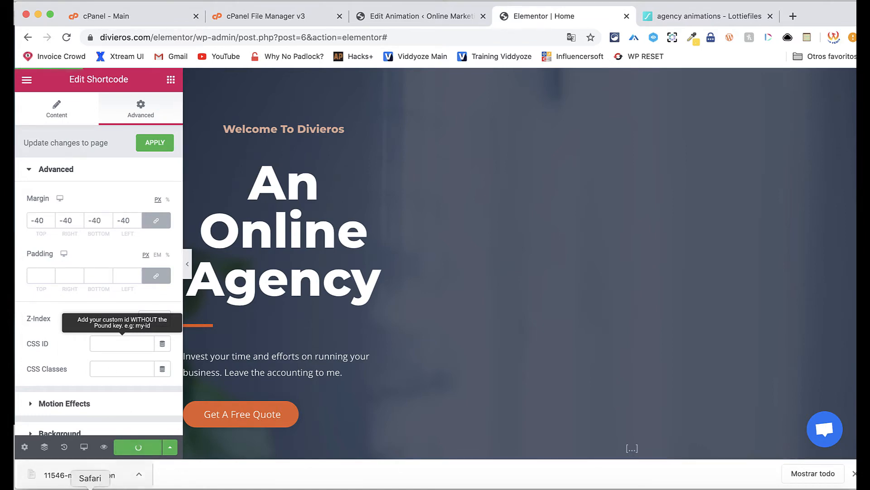
- Reload the live homepage in Safari and scroll to check the animation's placement
{"action": "left_click", "coordinate": [89, 487]}
{"action": "left_click", "coordinate": [590, 17]}
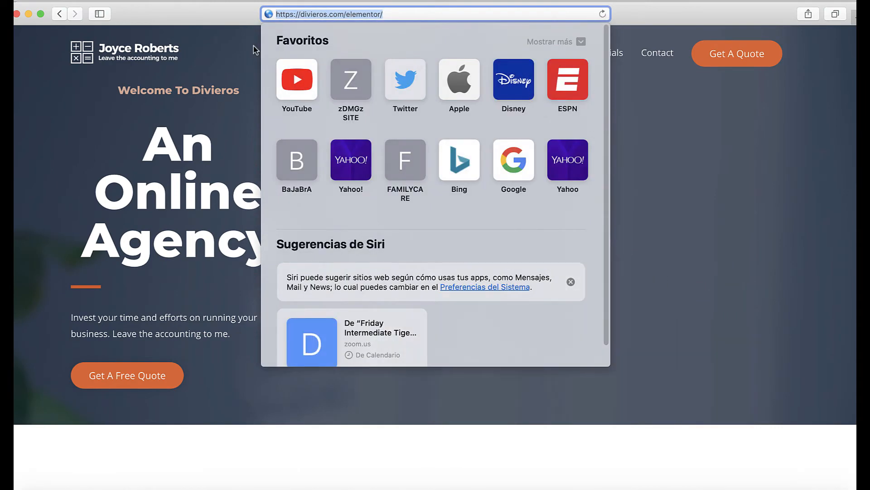
{"action": "key", "text": "Return"}
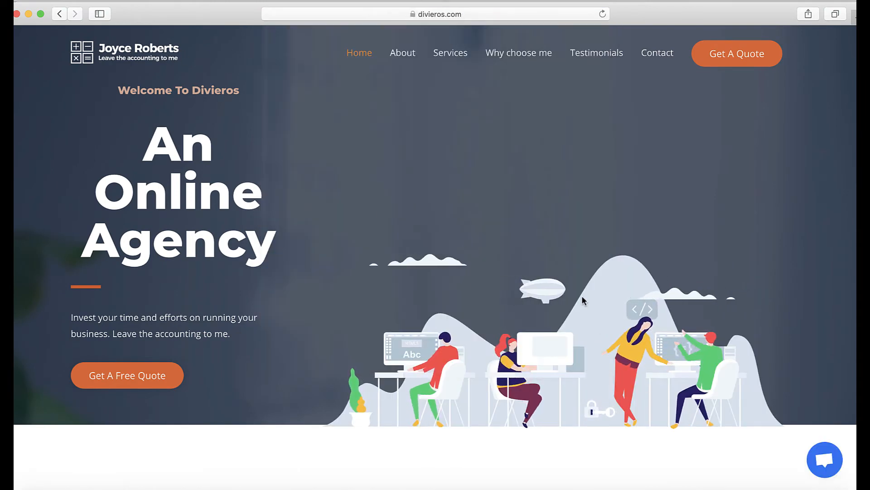
{"action": "scroll", "coordinate": [481, 254], "scroll_direction": "down", "scroll_amount": 2}
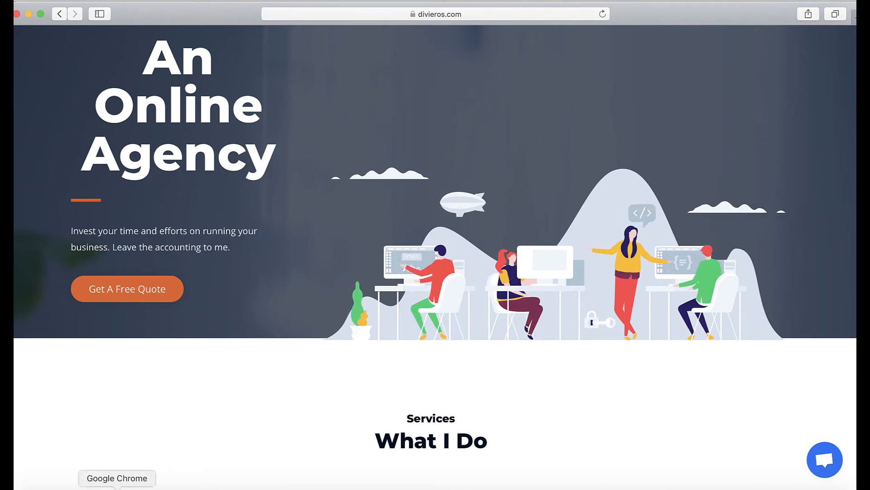
- Nudge the linked margins down and back up once more, then return to the live site
{"action": "left_click", "coordinate": [117, 488]}
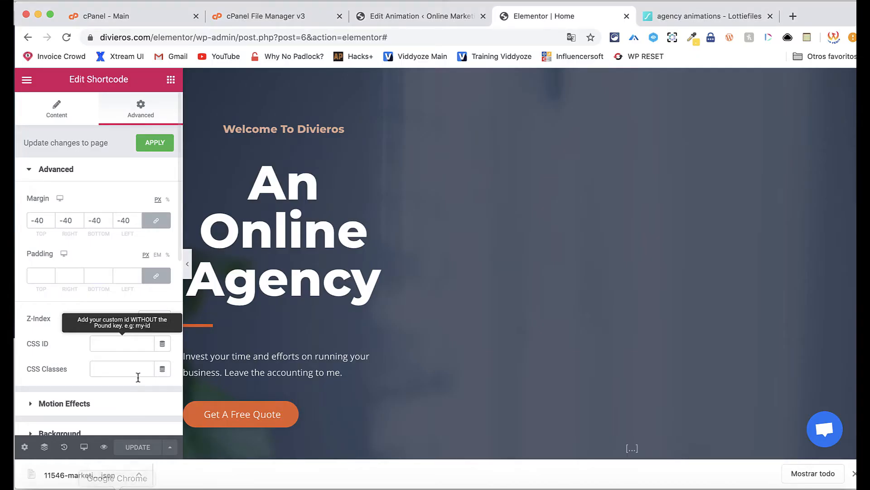
{"action": "left_click", "coordinate": [135, 222]}
{"action": "left_click", "coordinate": [136, 219]}
{"action": "left_click", "coordinate": [136, 218]}
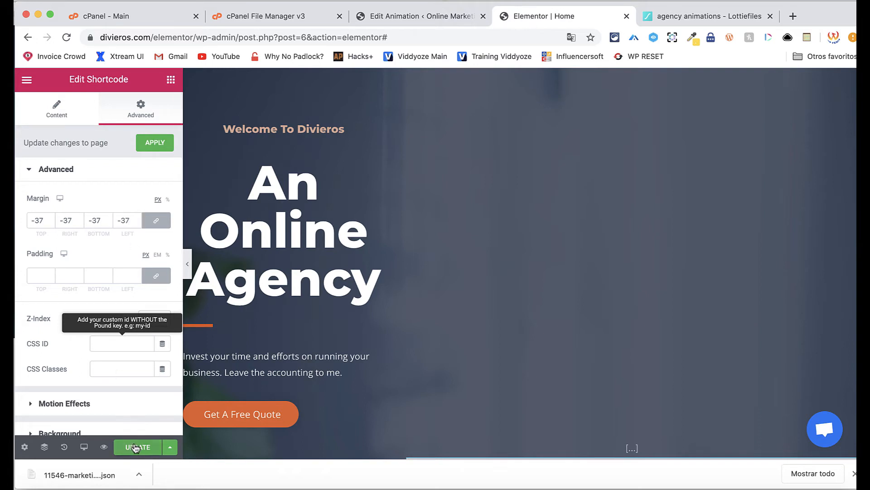
{"action": "left_click", "coordinate": [89, 486]}
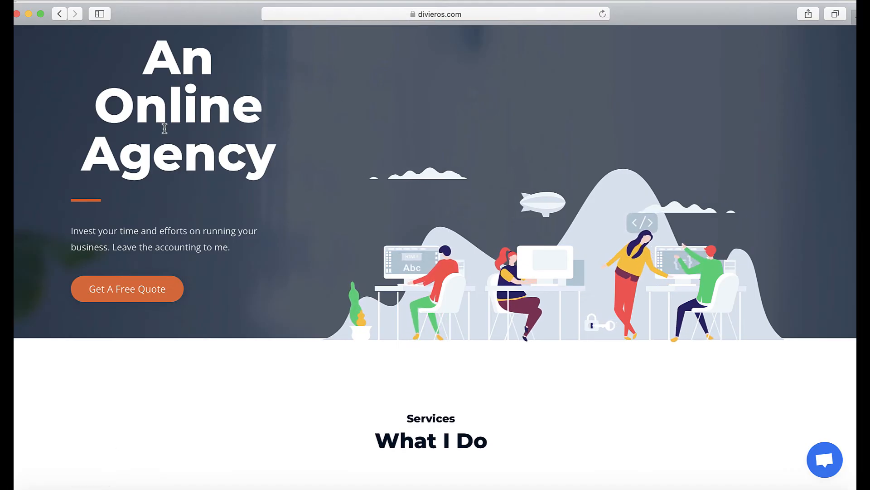
- Reload divieros.com and review it from the animated hero down to the Request A Quote form and footer
{"action": "left_click", "coordinate": [602, 14]}
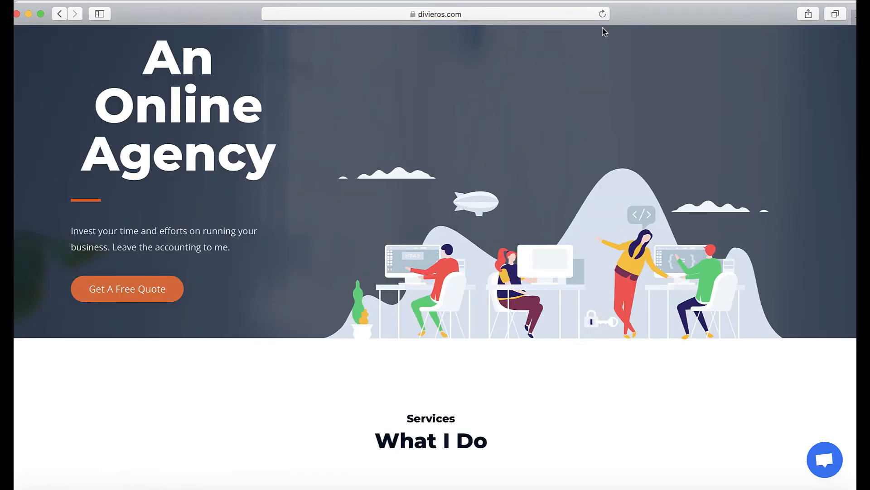
{"action": "scroll", "coordinate": [436, 296], "scroll_direction": "up", "scroll_amount": 2}
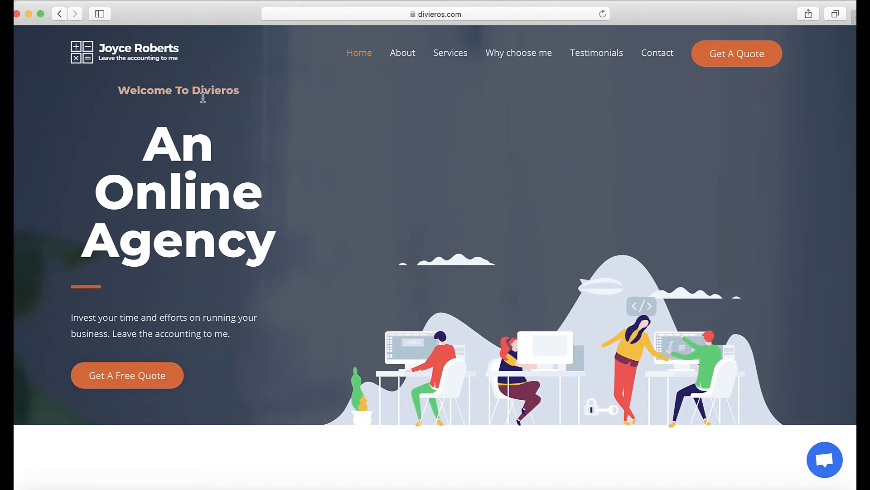
{"action": "scroll", "coordinate": [179, 358], "scroll_direction": "down", "scroll_amount": 3}
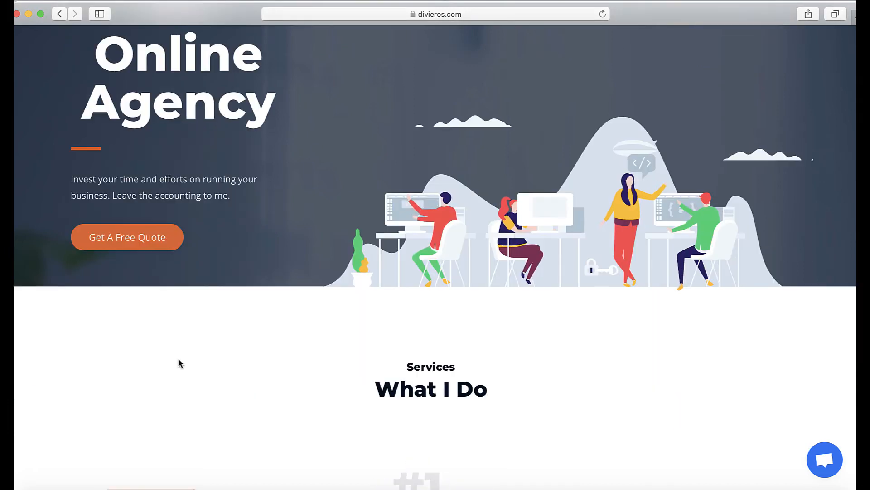
{"action": "scroll", "coordinate": [178, 358], "scroll_direction": "up", "scroll_amount": 3}
{"action": "scroll", "coordinate": [185, 342], "scroll_direction": "down", "scroll_amount": 8}
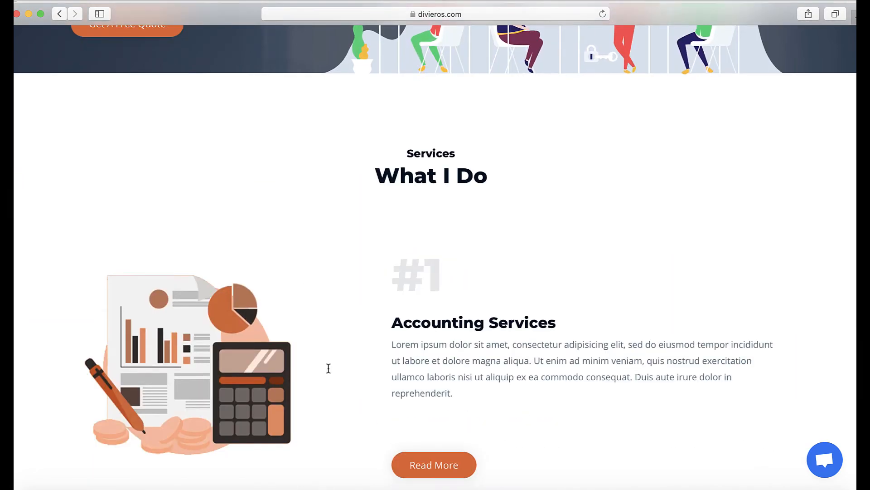
{"action": "scroll", "coordinate": [410, 376], "scroll_direction": "down", "scroll_amount": 1}
{"action": "scroll", "coordinate": [409, 377], "scroll_direction": "down", "scroll_amount": 6}
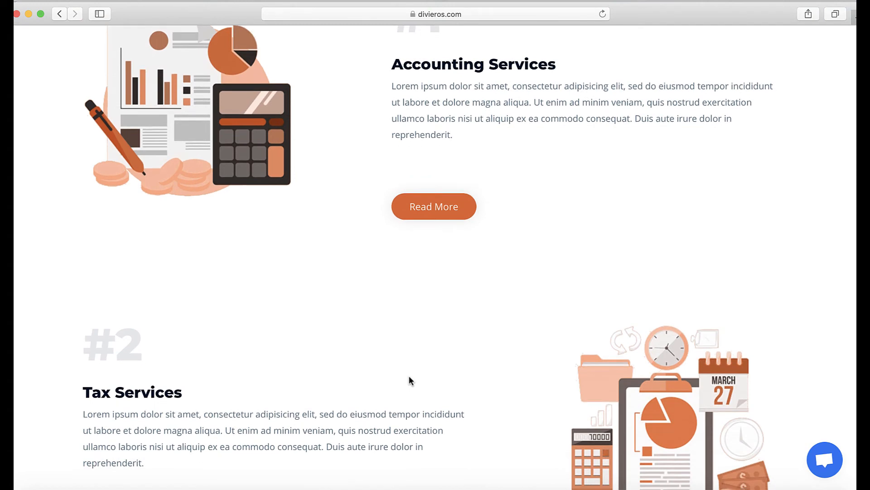
{"action": "scroll", "coordinate": [410, 376], "scroll_direction": "down", "scroll_amount": 12}
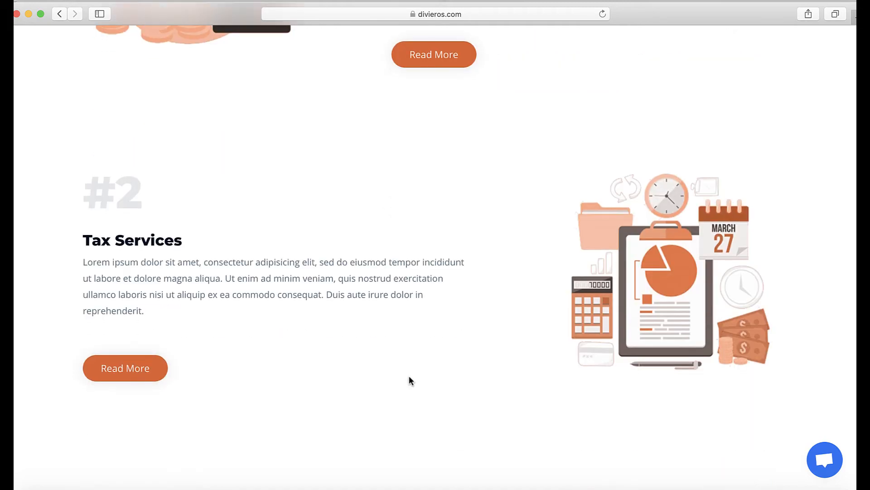
{"action": "scroll", "coordinate": [411, 381], "scroll_direction": "down", "scroll_amount": 20}
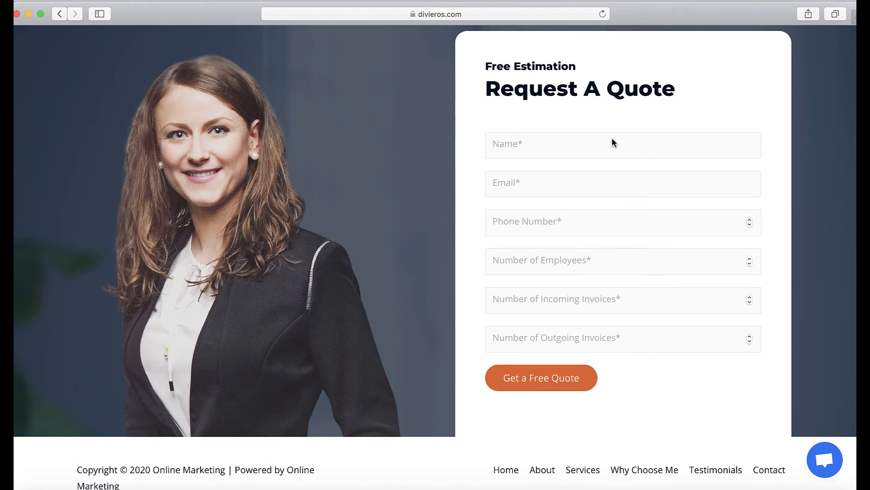
{"action": "scroll", "coordinate": [616, 358], "scroll_direction": "up", "scroll_amount": 1}
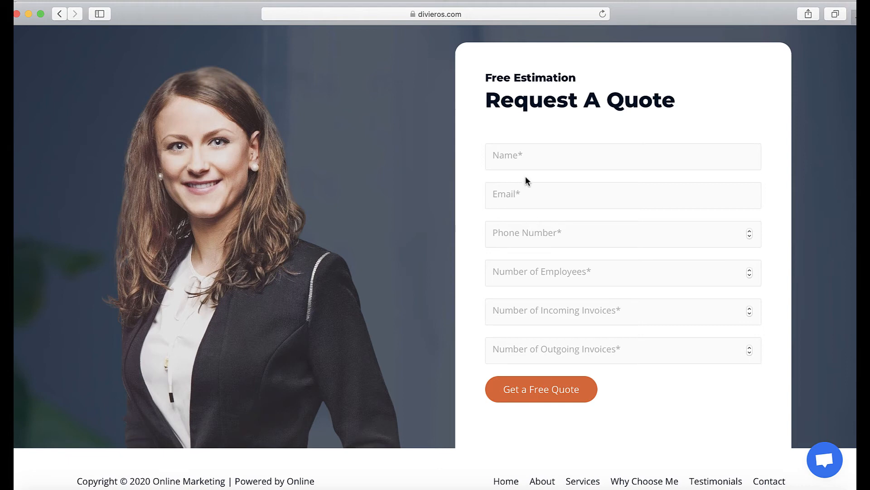
{"action": "scroll", "coordinate": [525, 177], "scroll_direction": "up", "scroll_amount": 7}
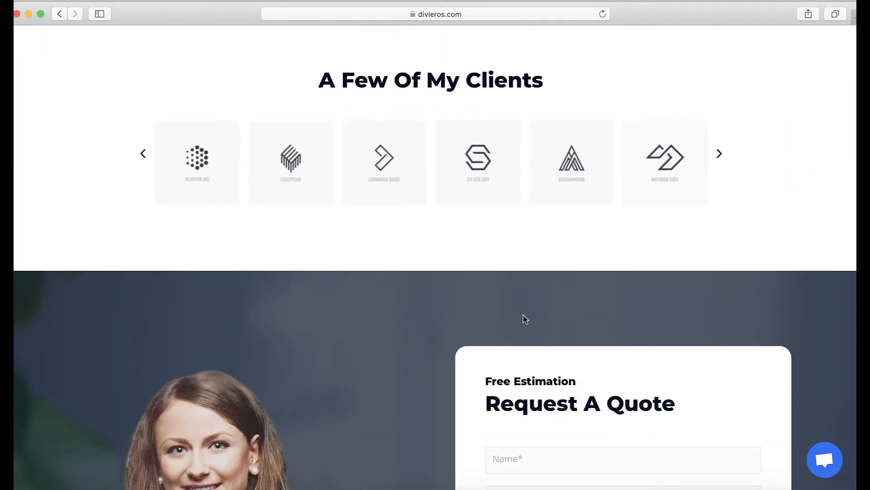
{"action": "scroll", "coordinate": [266, 406], "scroll_direction": "down", "scroll_amount": 8}
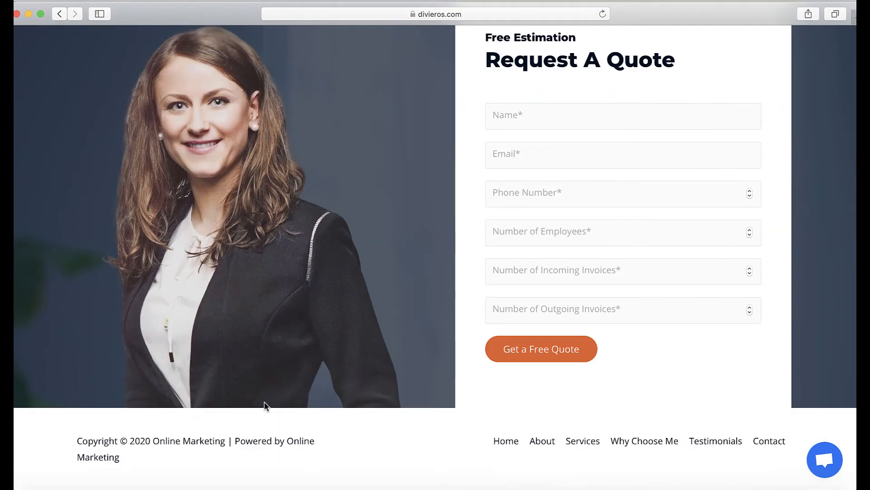
{"action": "left_click", "coordinate": [116, 488]}
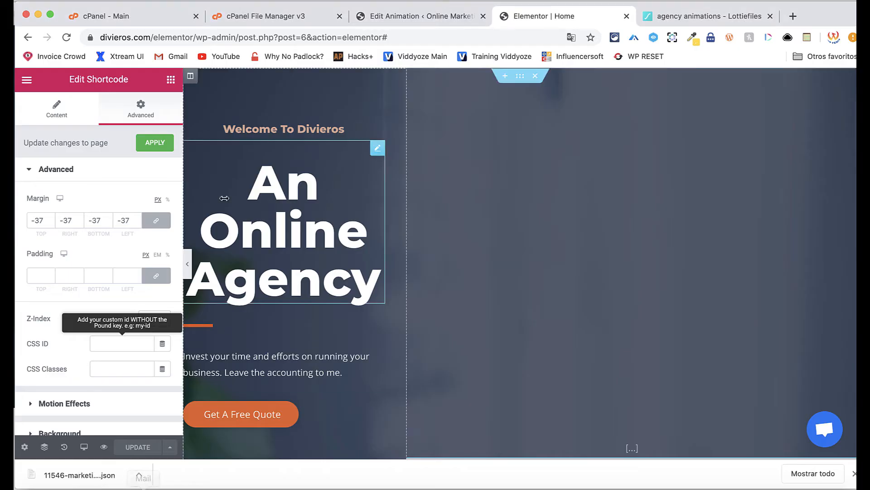
- Open the site's WPForms forms and close the Enquiry form builder to the Forms Overview
{"action": "left_click", "coordinate": [394, 15]}
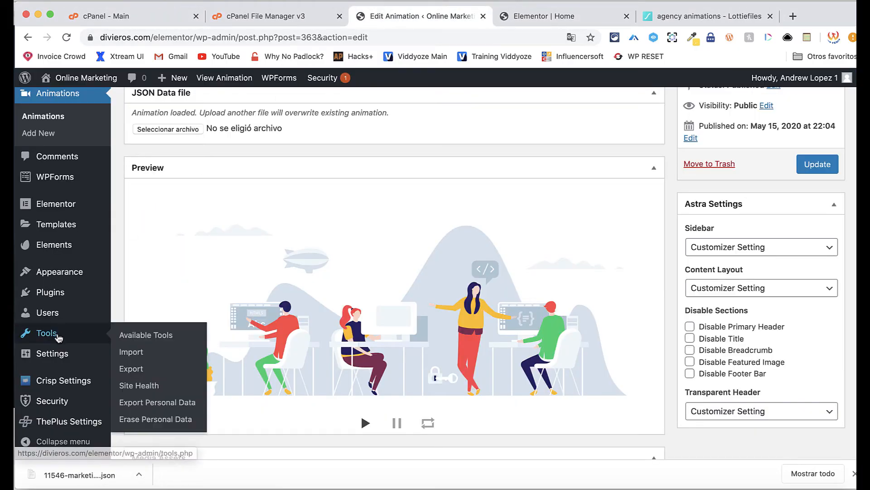
{"action": "scroll", "coordinate": [99, 317], "scroll_direction": "down", "scroll_amount": 6}
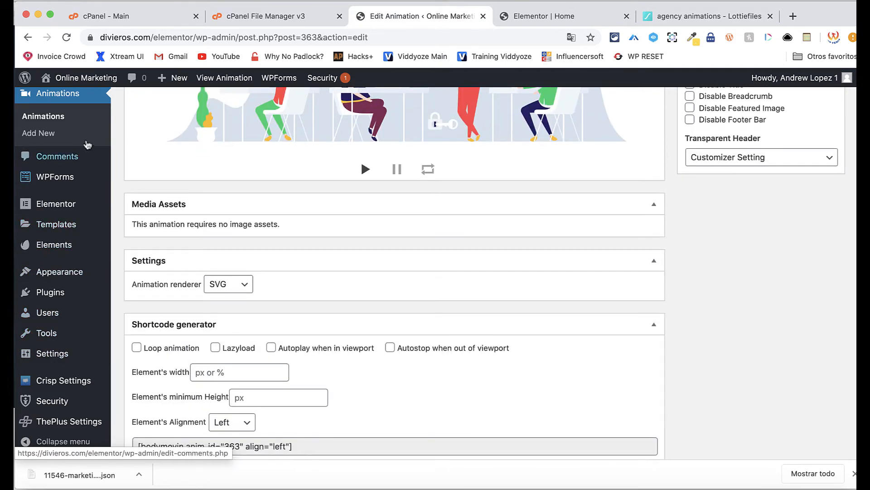
{"action": "mouse_move", "coordinate": [66, 178]}
{"action": "left_click", "coordinate": [121, 180]}
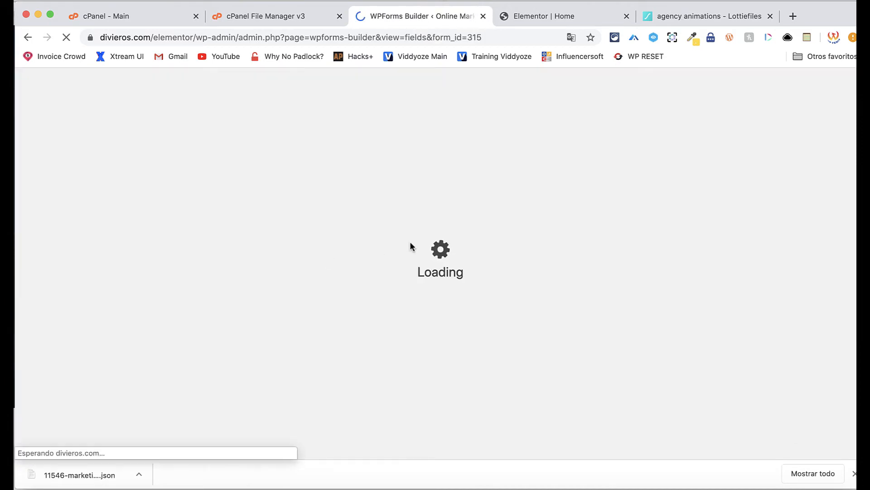
{"action": "scroll", "coordinate": [605, 309], "scroll_direction": "down", "scroll_amount": 3}
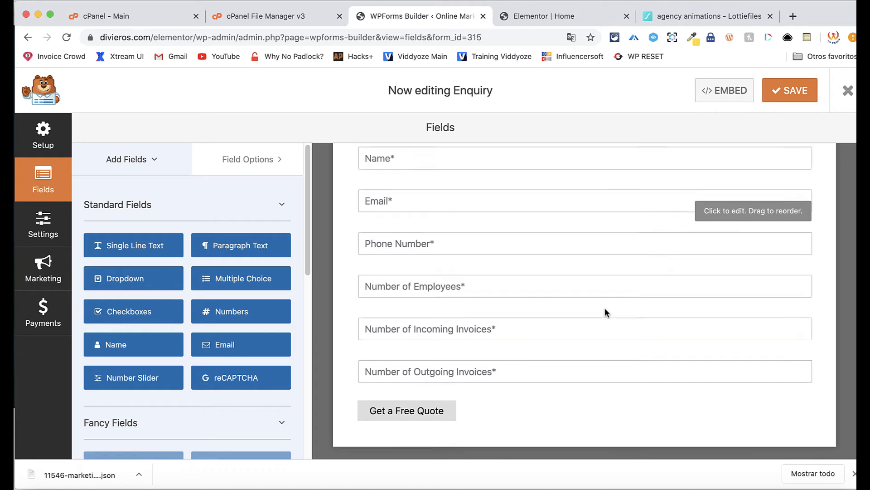
{"action": "scroll", "coordinate": [605, 312], "scroll_direction": "up", "scroll_amount": 4}
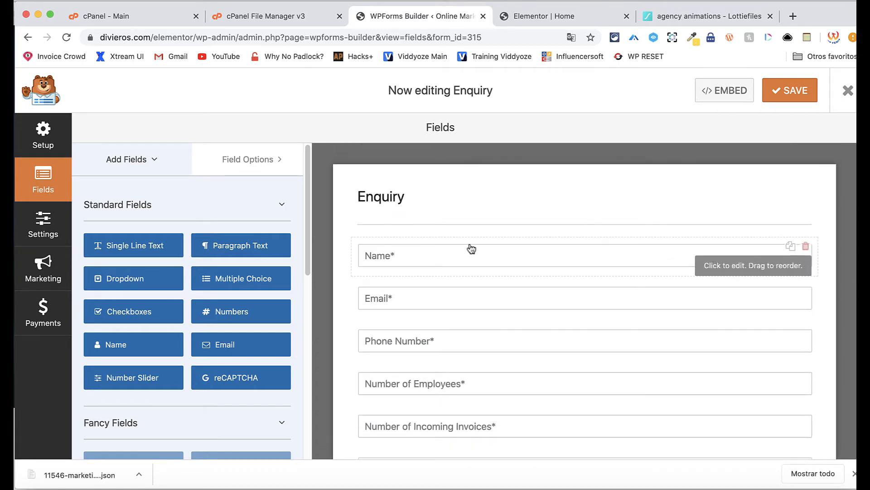
{"action": "left_click", "coordinate": [848, 91]}
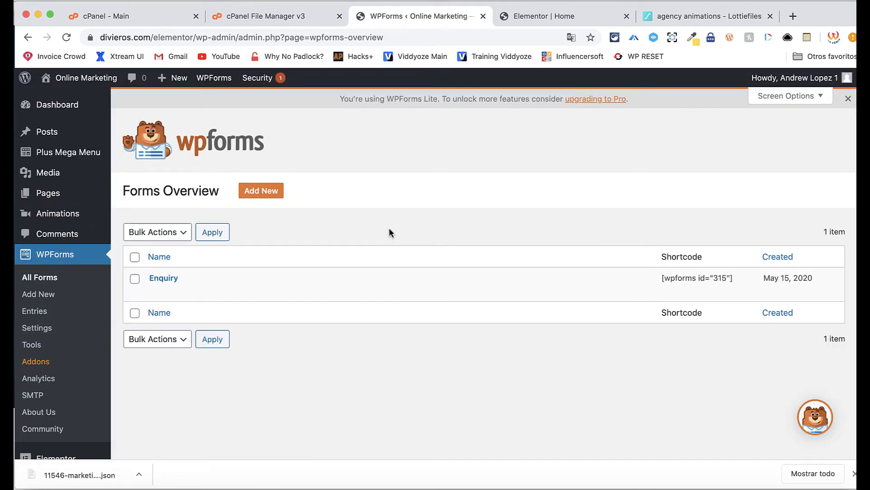
- Return to the LottieFiles 'agency' results and close the Marketing agency crew preview
{"action": "scroll", "coordinate": [389, 231], "scroll_direction": "down", "scroll_amount": 10}
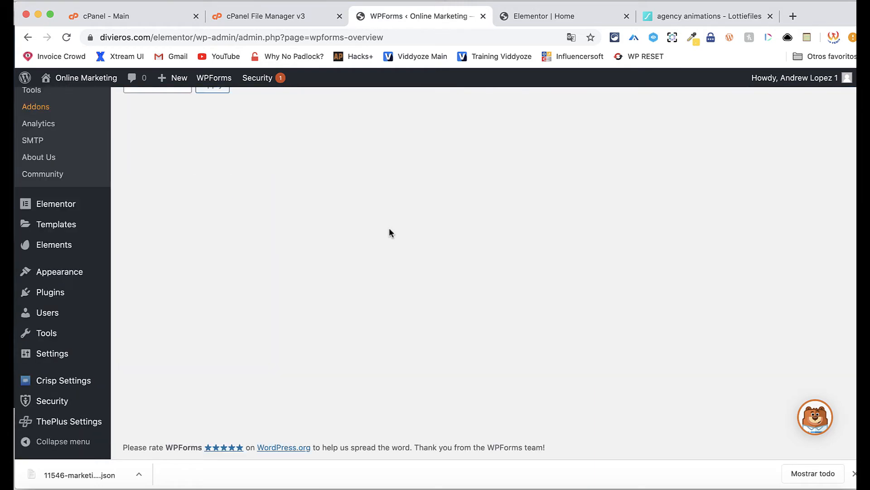
{"action": "scroll", "coordinate": [389, 232], "scroll_direction": "up", "scroll_amount": 10}
{"action": "left_click", "coordinate": [737, 17]}
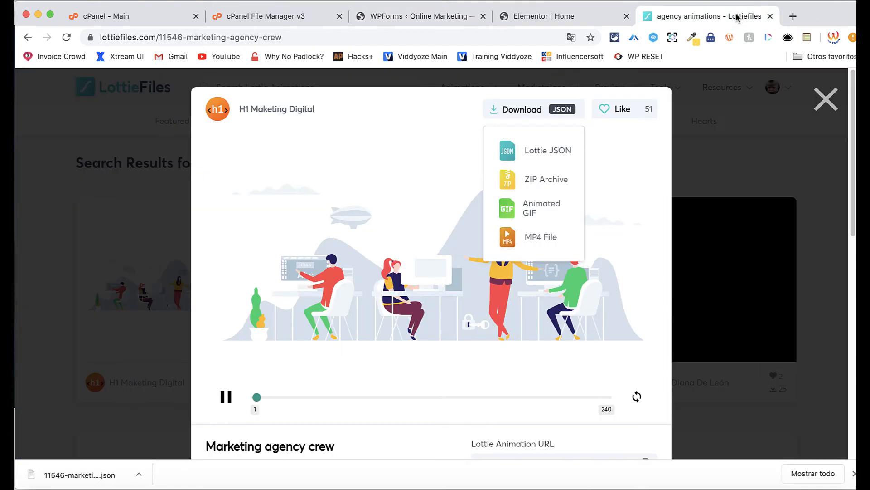
{"action": "left_click", "coordinate": [776, 138]}
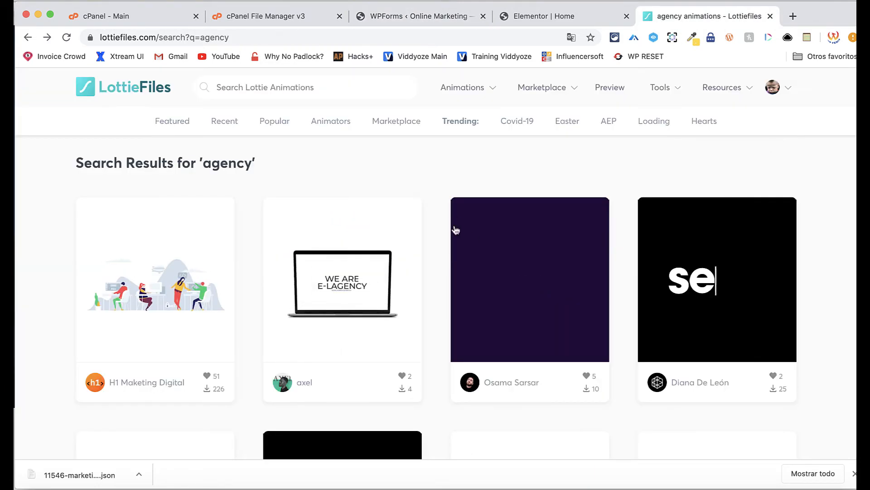
{"action": "scroll", "coordinate": [824, 391], "scroll_direction": "down", "scroll_amount": 15}
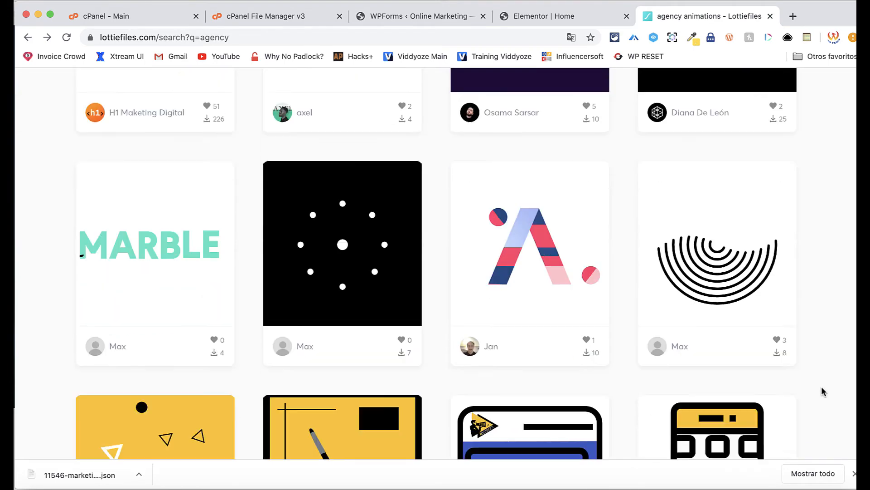
{"action": "scroll", "coordinate": [824, 391], "scroll_direction": "down", "scroll_amount": 6}
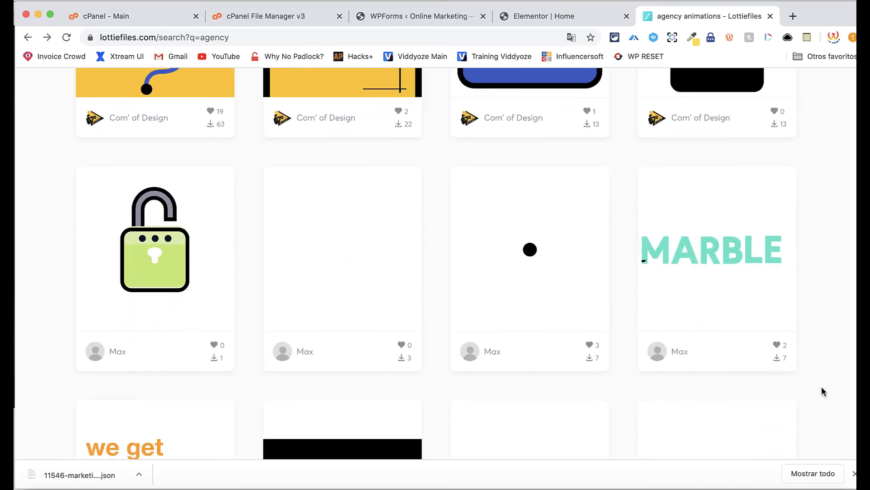
{"action": "scroll", "coordinate": [823, 391], "scroll_direction": "down", "scroll_amount": 7}
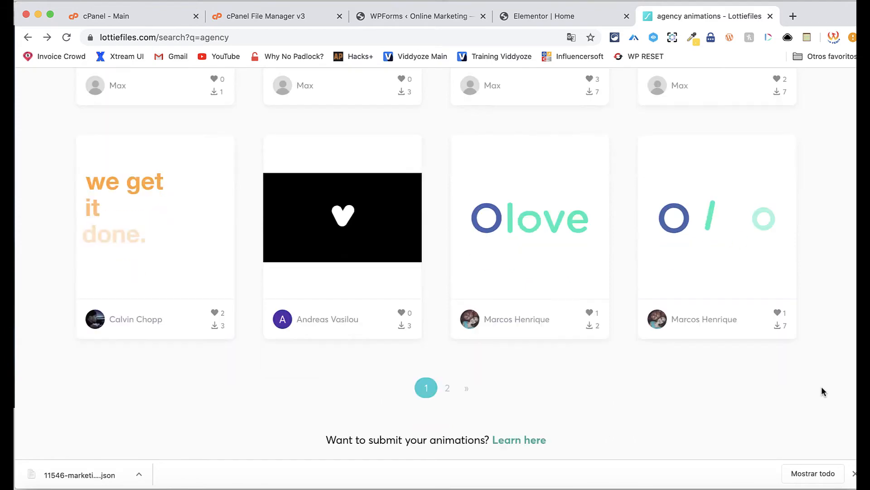
{"action": "scroll", "coordinate": [824, 391], "scroll_direction": "up", "scroll_amount": 15}
{"action": "scroll", "coordinate": [823, 392], "scroll_direction": "down", "scroll_amount": 10}
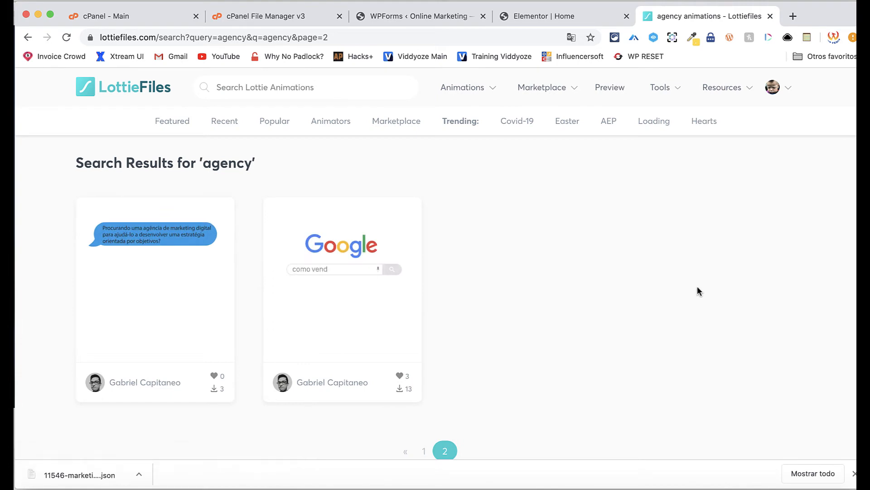
{"action": "scroll", "coordinate": [698, 290], "scroll_direction": "down", "scroll_amount": 7}
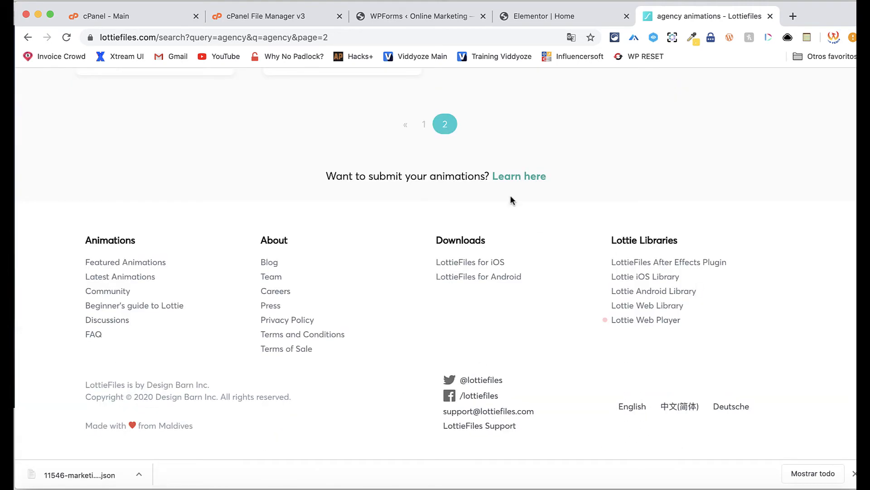
{"action": "left_click", "coordinate": [422, 127]}
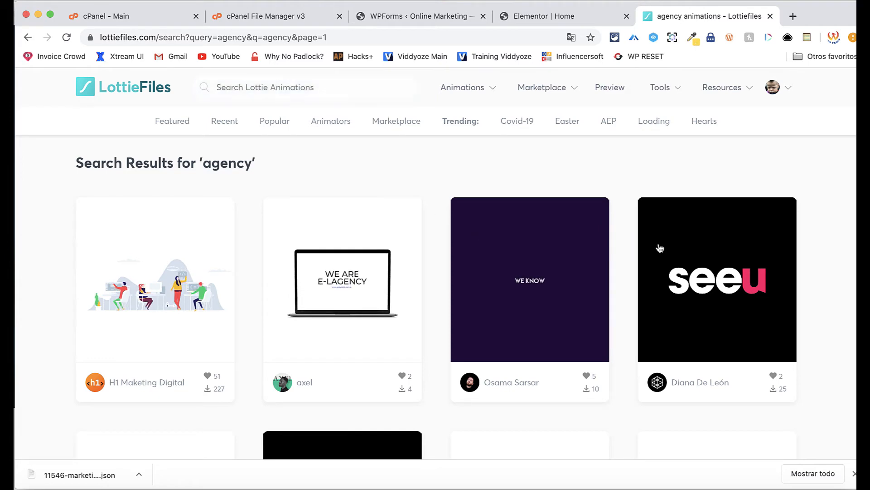
{"action": "scroll", "coordinate": [768, 252], "scroll_direction": "down", "scroll_amount": 5}
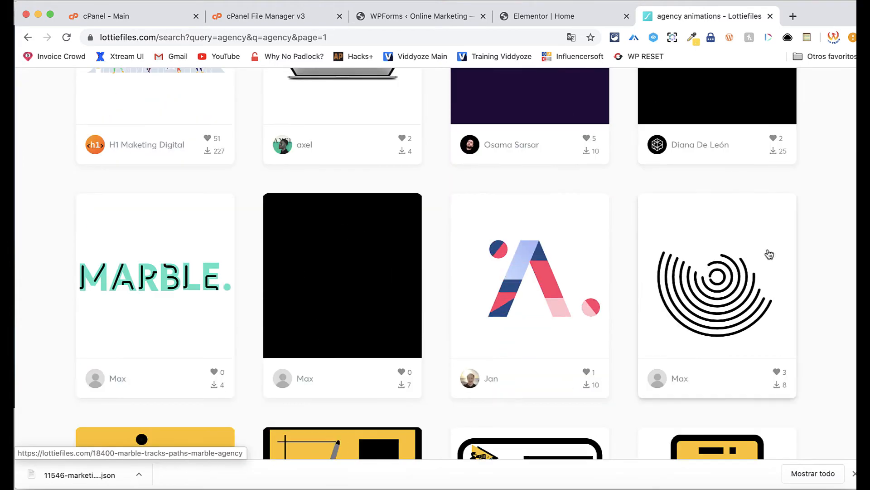
{"action": "scroll", "coordinate": [769, 253], "scroll_direction": "down", "scroll_amount": 1}
{"action": "scroll", "coordinate": [770, 253], "scroll_direction": "down", "scroll_amount": 10}
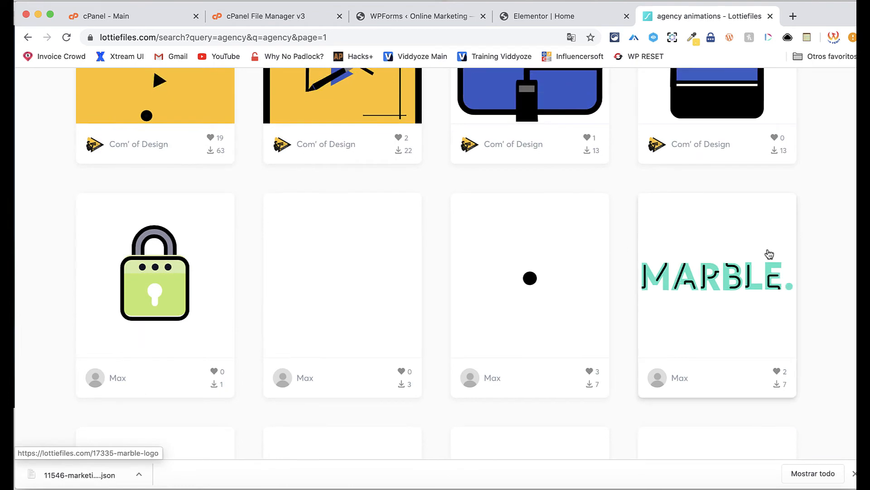
{"action": "scroll", "coordinate": [769, 254], "scroll_direction": "down", "scroll_amount": 6}
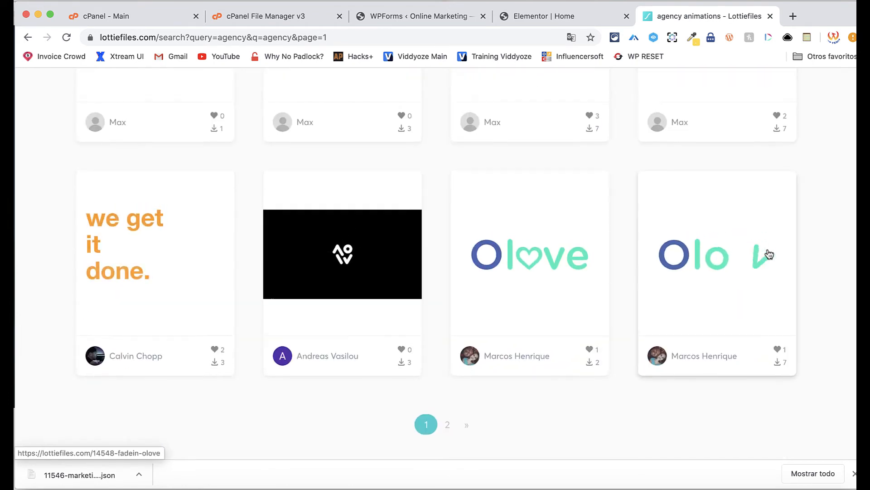
{"action": "scroll", "coordinate": [769, 254], "scroll_direction": "up", "scroll_amount": 2}
{"action": "scroll", "coordinate": [769, 254], "scroll_direction": "up", "scroll_amount": 15}
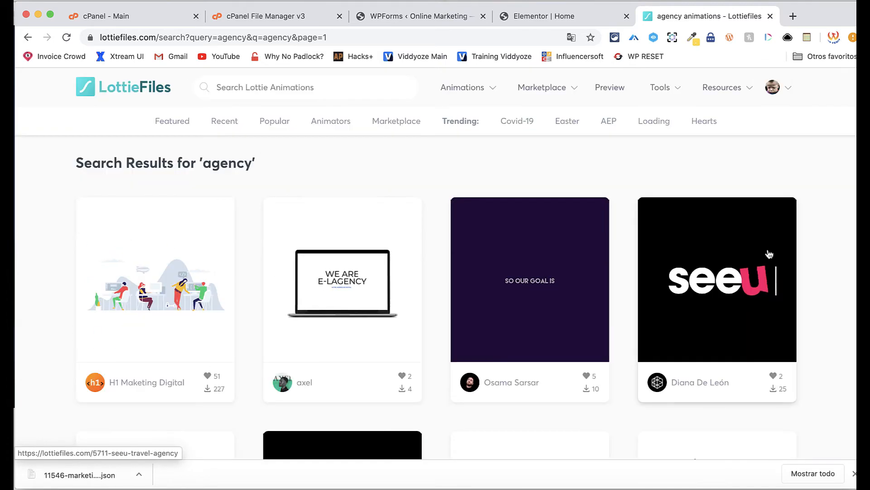
{"action": "left_click", "coordinate": [255, 96]}
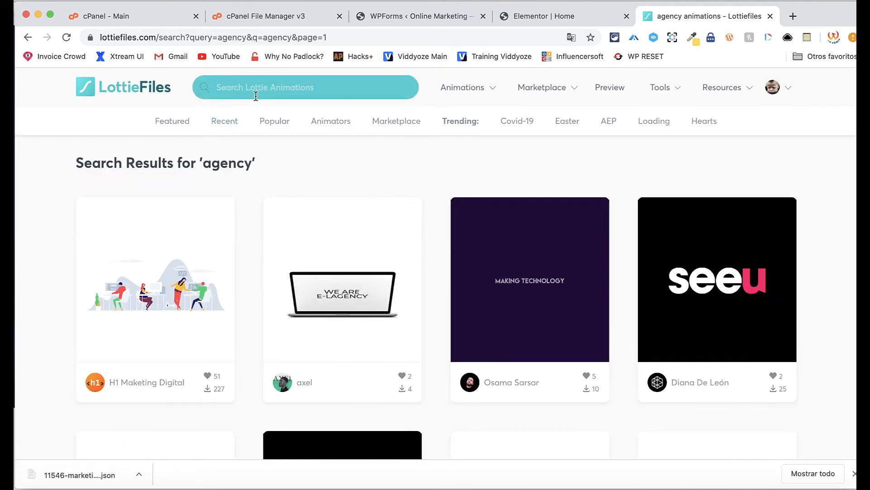
- Search LottieFiles for 'online' and browse results such as Online Shopping and Online Banking
{"action": "type", "text": "online"}
{"action": "key", "text": "Return"}
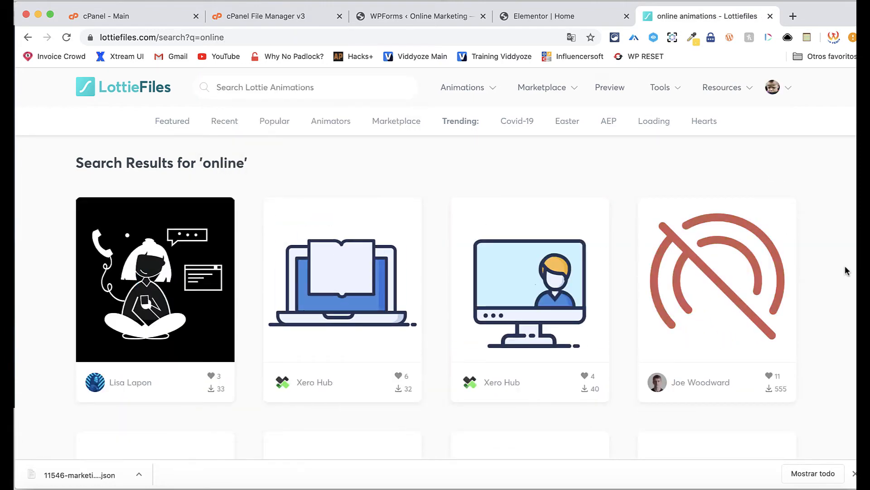
{"action": "scroll", "coordinate": [845, 271], "scroll_direction": "down", "scroll_amount": 2}
{"action": "scroll", "coordinate": [844, 270], "scroll_direction": "down", "scroll_amount": 6}
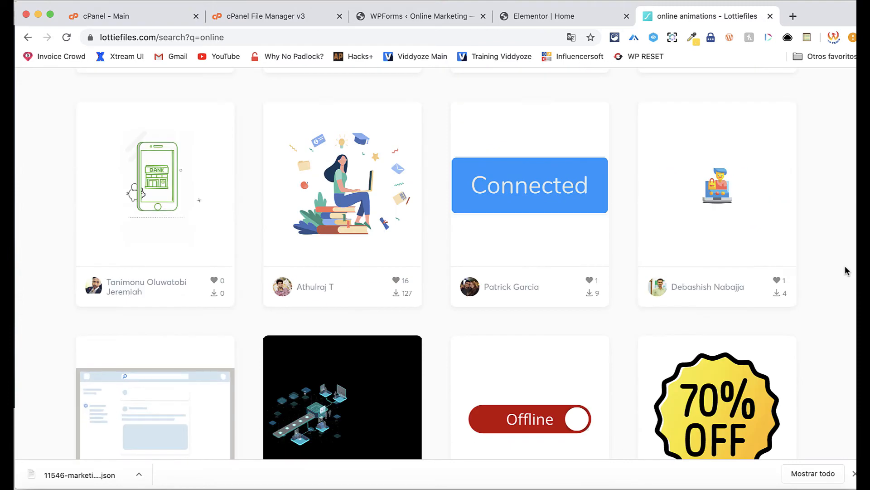
{"action": "scroll", "coordinate": [845, 271], "scroll_direction": "down", "scroll_amount": 1}
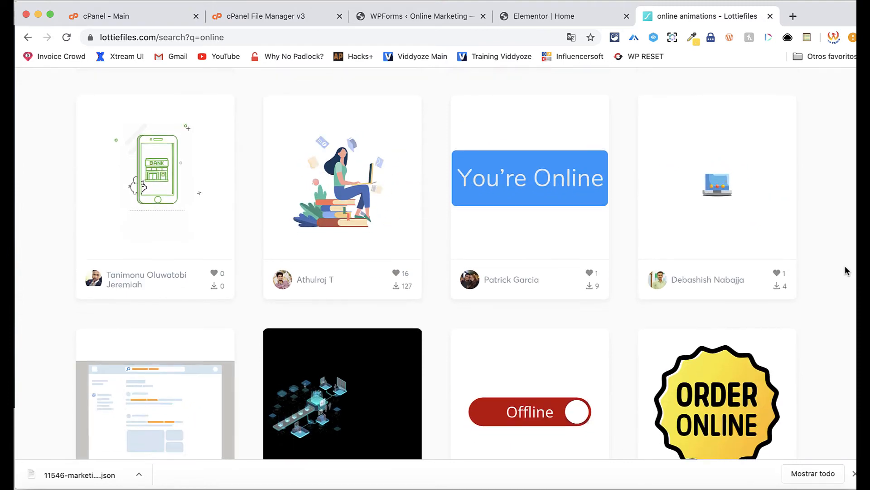
{"action": "scroll", "coordinate": [844, 271], "scroll_direction": "down", "scroll_amount": 10}
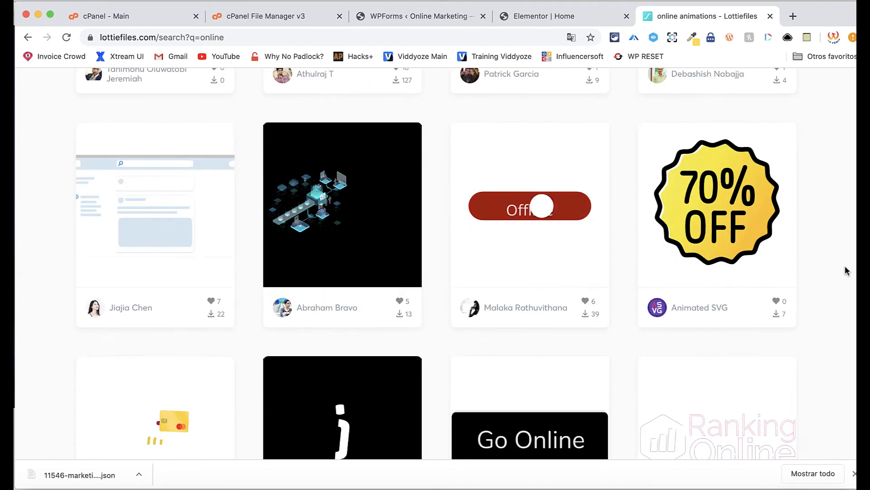
{"action": "scroll", "coordinate": [845, 271], "scroll_direction": "down", "scroll_amount": 2}
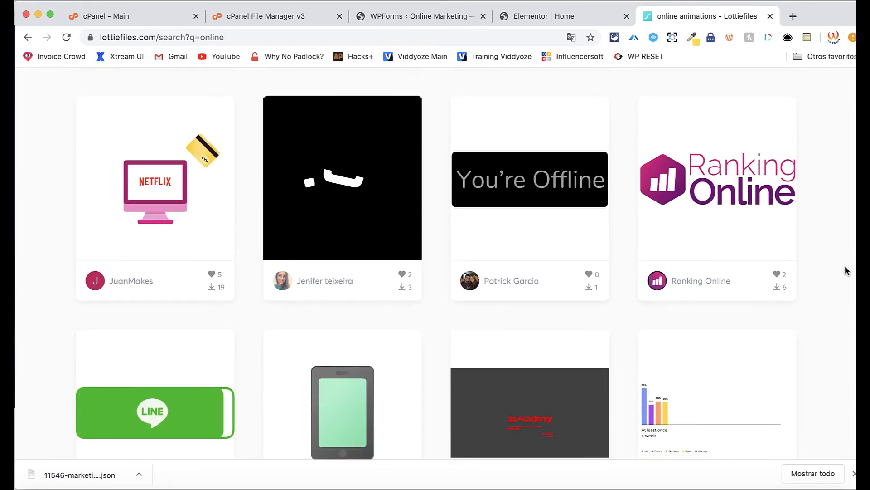
{"action": "scroll", "coordinate": [845, 271], "scroll_direction": "down", "scroll_amount": 19}
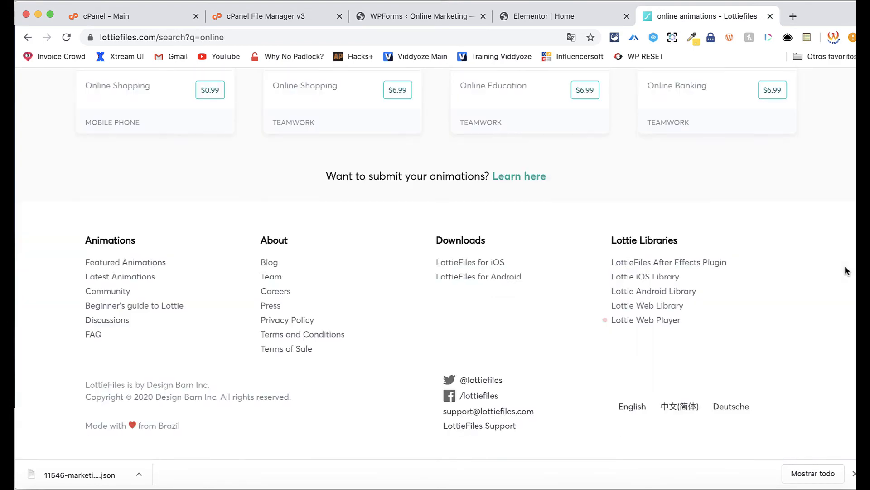
{"action": "scroll", "coordinate": [845, 271], "scroll_direction": "up", "scroll_amount": 6}
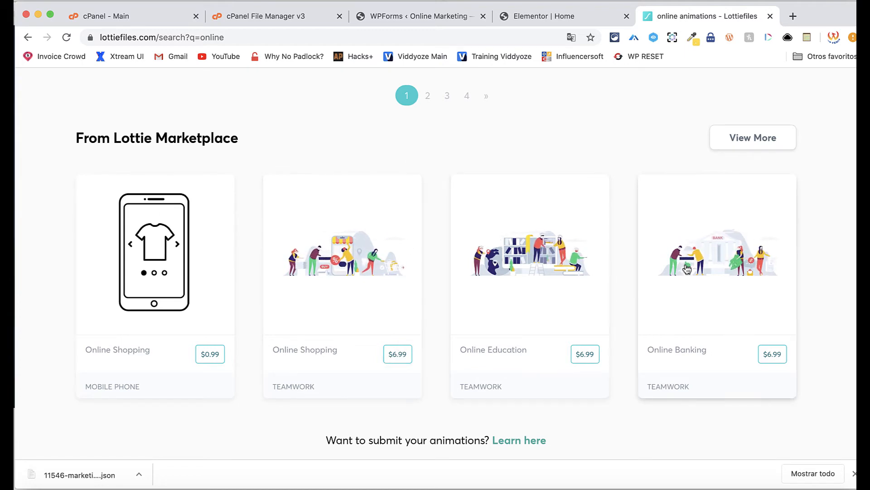
{"action": "scroll", "coordinate": [573, 259], "scroll_direction": "up", "scroll_amount": 15}
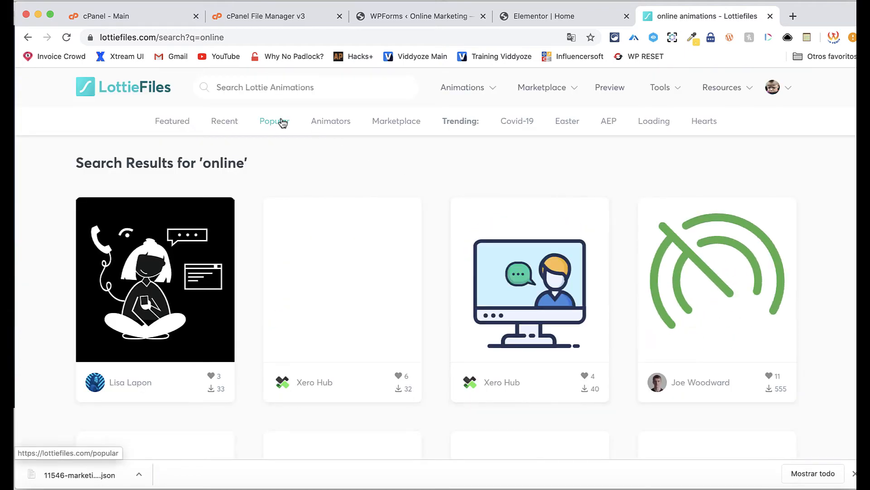
- Open Featured community animations and go to page 2, starting with the Mount Fuji scene
{"action": "left_click", "coordinate": [173, 127]}
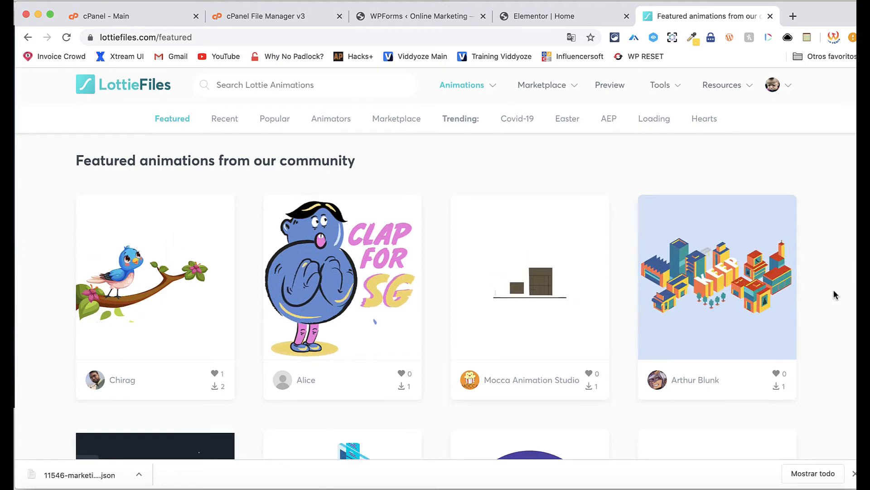
{"action": "scroll", "coordinate": [835, 295], "scroll_direction": "down", "scroll_amount": 5}
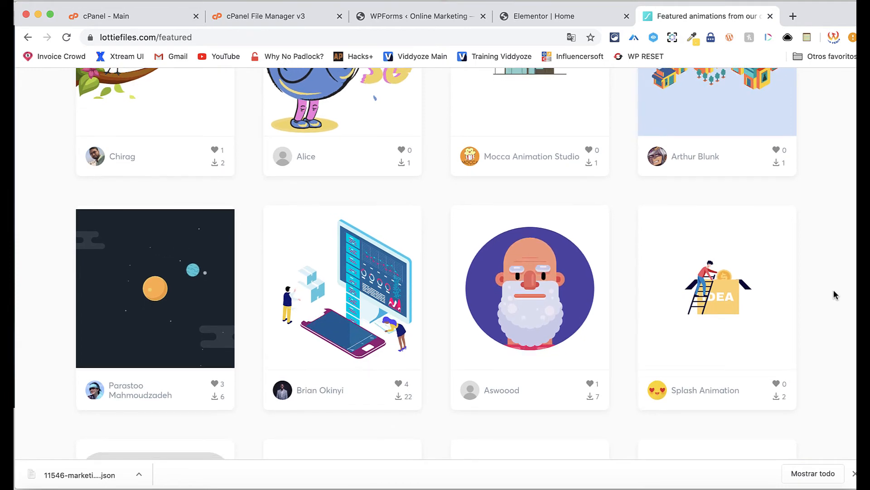
{"action": "scroll", "coordinate": [835, 295], "scroll_direction": "down", "scroll_amount": 5}
{"action": "scroll", "coordinate": [835, 295], "scroll_direction": "down", "scroll_amount": 4}
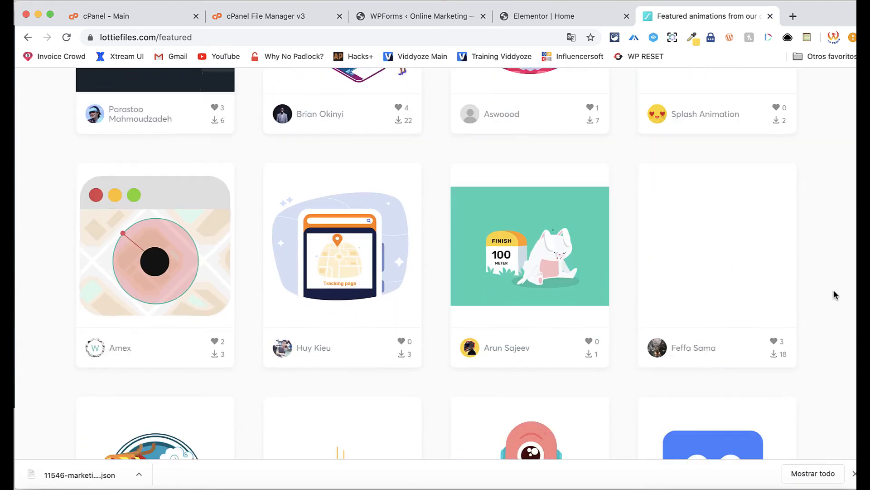
{"action": "scroll", "coordinate": [835, 295], "scroll_direction": "down", "scroll_amount": 1}
{"action": "scroll", "coordinate": [834, 291], "scroll_direction": "down", "scroll_amount": 4}
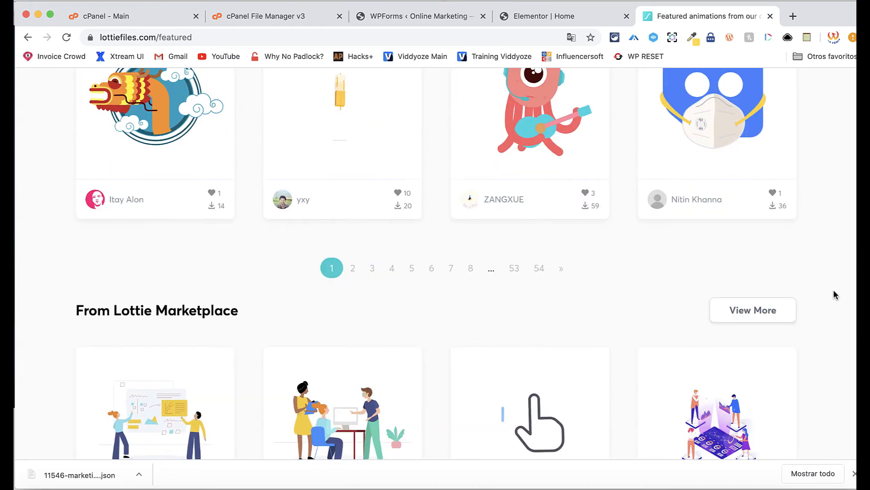
{"action": "left_click", "coordinate": [353, 266]}
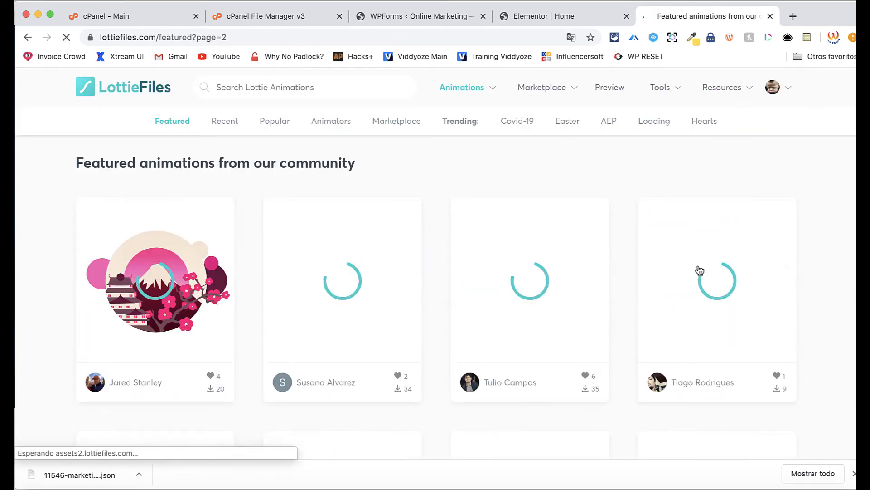
{"action": "scroll", "coordinate": [807, 272], "scroll_direction": "down", "scroll_amount": 3}
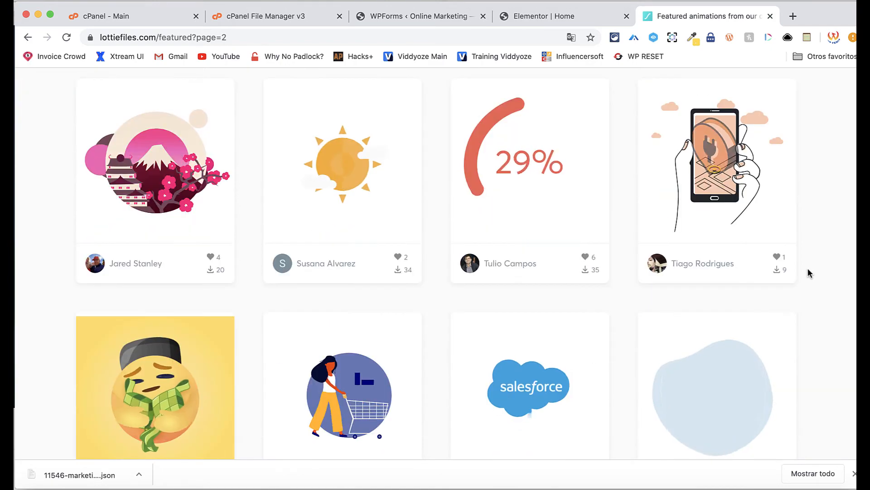
{"action": "scroll", "coordinate": [809, 272], "scroll_direction": "down", "scroll_amount": 7}
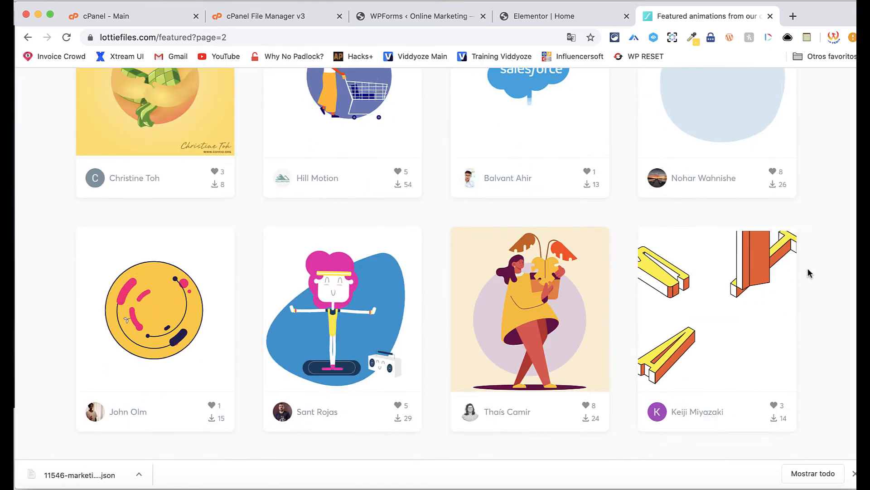
{"action": "scroll", "coordinate": [810, 272], "scroll_direction": "down", "scroll_amount": 10}
{"action": "scroll", "coordinate": [809, 272], "scroll_direction": "up", "scroll_amount": 9}
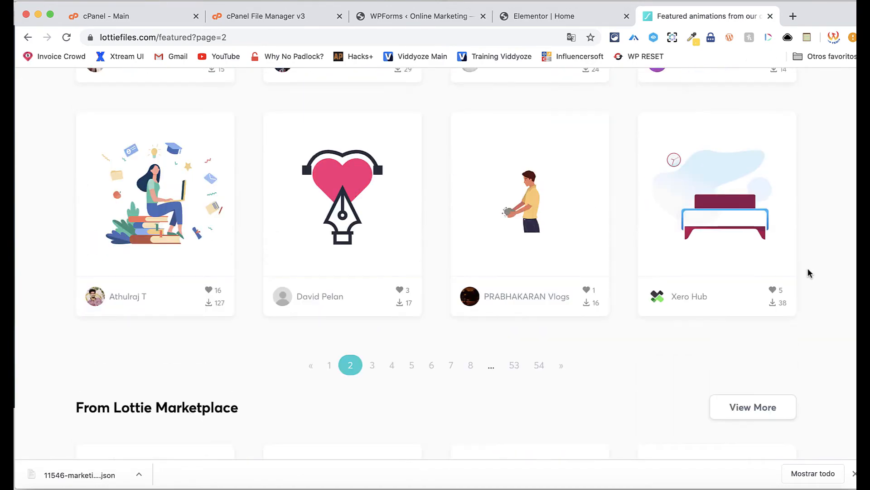
{"action": "scroll", "coordinate": [809, 272], "scroll_direction": "up", "scroll_amount": 10}
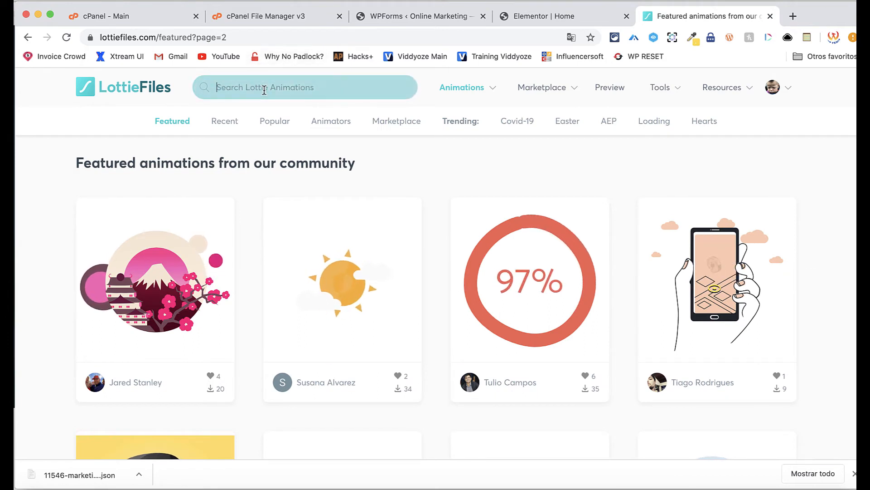
- Search LottieFiles for 'website' and open the isometric website marketing design animation
{"action": "type", "text": "website"}
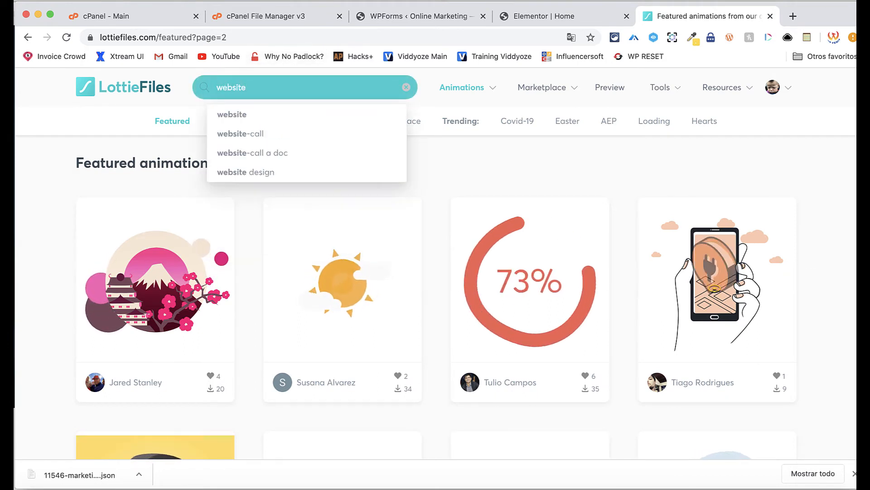
{"action": "key", "text": "Return"}
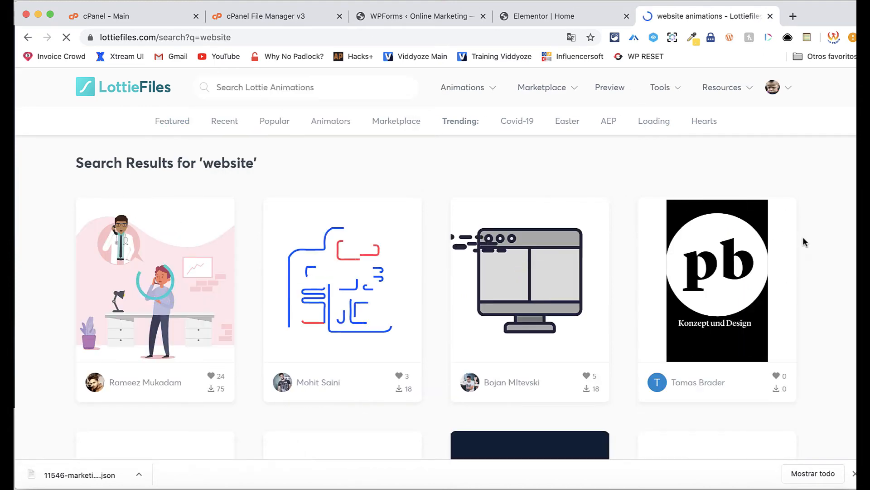
{"action": "scroll", "coordinate": [807, 254], "scroll_direction": "down", "scroll_amount": 10}
{"action": "scroll", "coordinate": [813, 269], "scroll_direction": "down", "scroll_amount": 6}
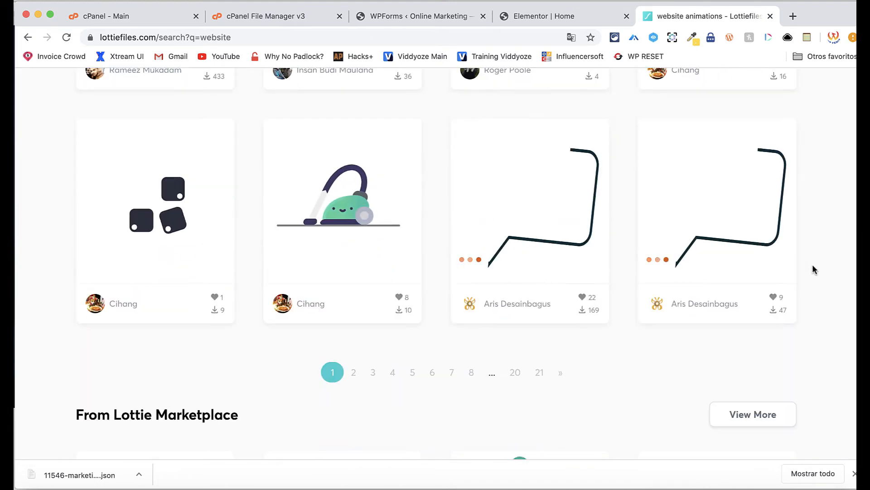
{"action": "scroll", "coordinate": [813, 270], "scroll_direction": "up", "scroll_amount": 15}
{"action": "scroll", "coordinate": [813, 270], "scroll_direction": "down", "scroll_amount": 3}
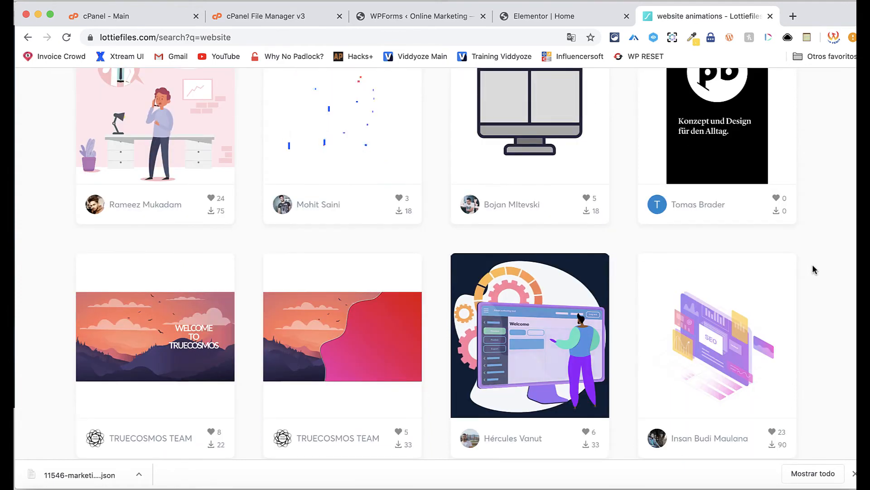
{"action": "left_click", "coordinate": [794, 279]}
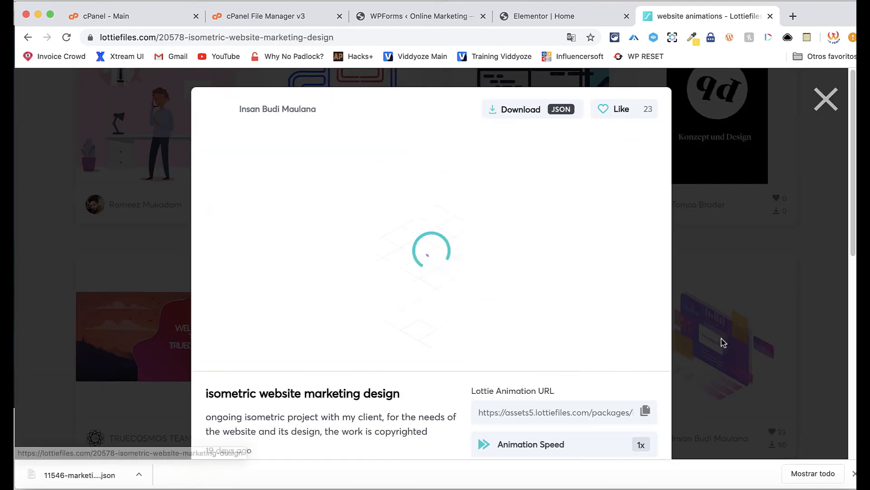
- Download the isometric animation as a Lottie JSON file
{"action": "left_click", "coordinate": [542, 117]}
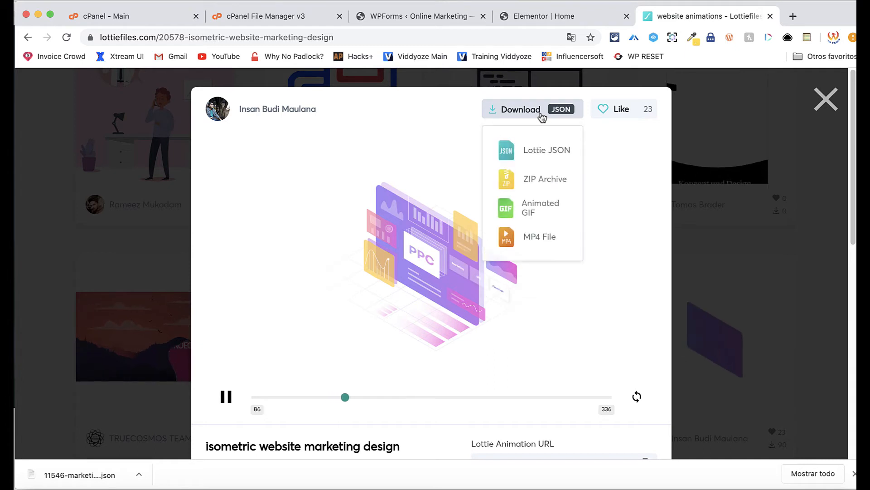
{"action": "left_click", "coordinate": [547, 154]}
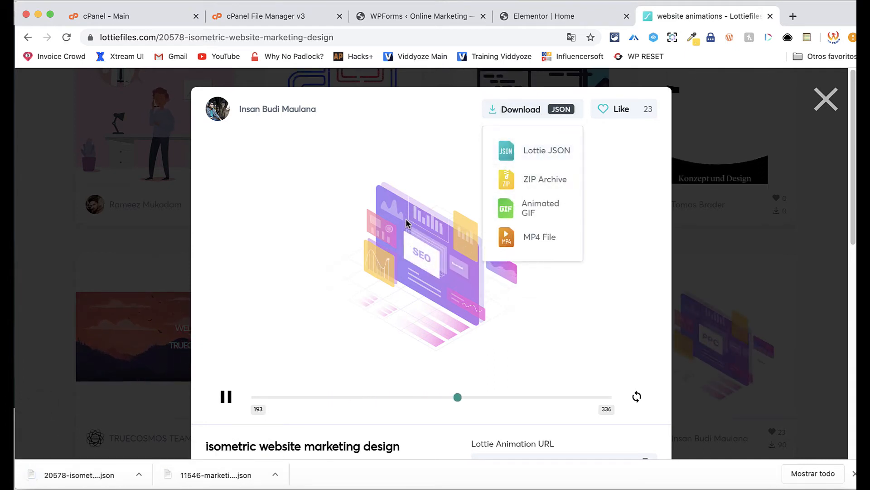
{"action": "scroll", "coordinate": [580, 303], "scroll_direction": "down", "scroll_amount": 5}
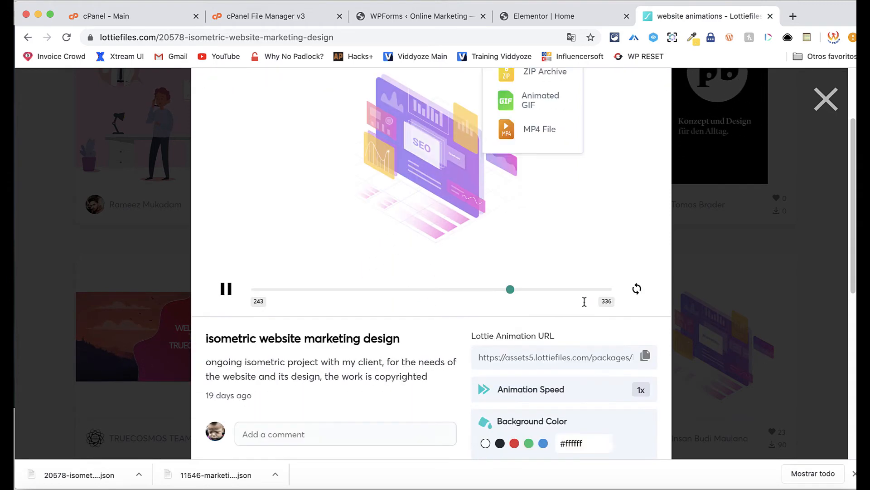
{"action": "scroll", "coordinate": [586, 307], "scroll_direction": "down", "scroll_amount": 2}
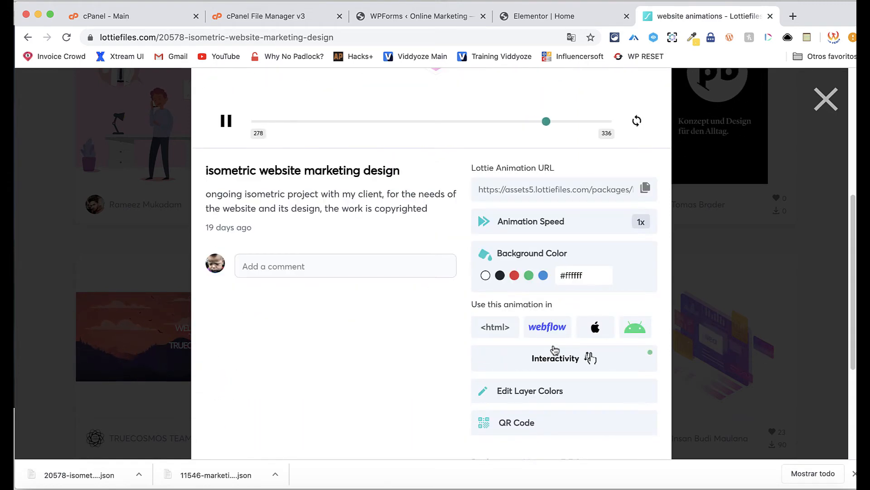
- Load the isometric animation in Lottie Editor and inspect layer 1, Layer 60 Outlines 7 and Layer 30
{"action": "left_click", "coordinate": [512, 391]}
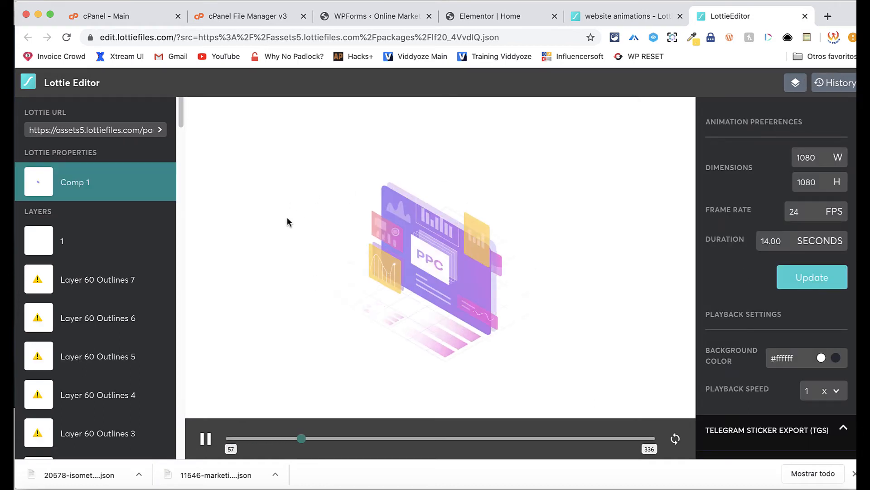
{"action": "left_click", "coordinate": [127, 253]}
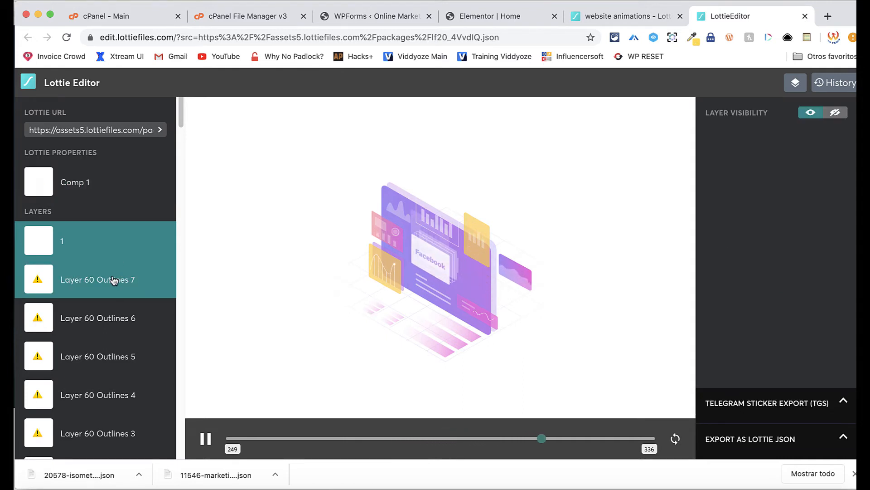
{"action": "left_click", "coordinate": [114, 280]}
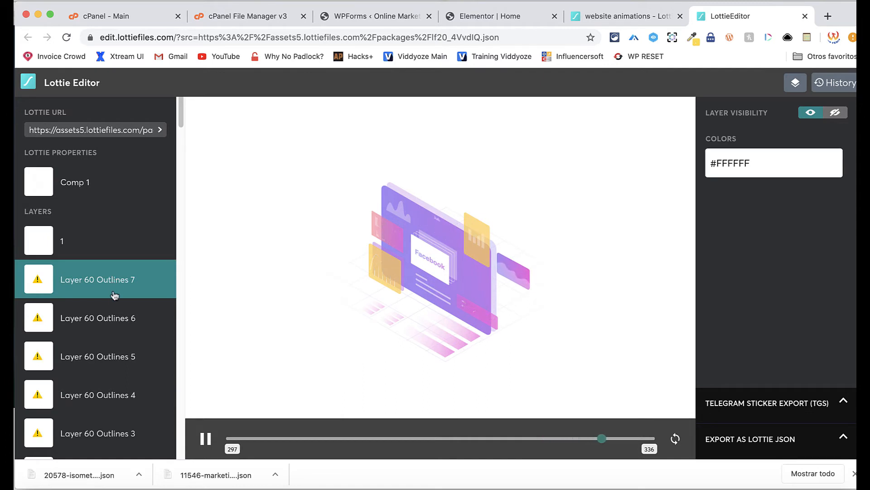
{"action": "scroll", "coordinate": [115, 313], "scroll_direction": "down", "scroll_amount": 10}
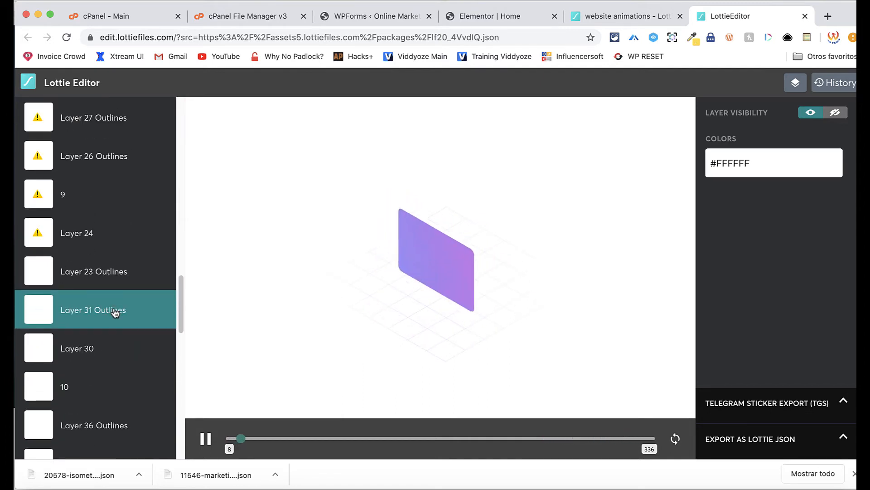
{"action": "left_click", "coordinate": [112, 341]}
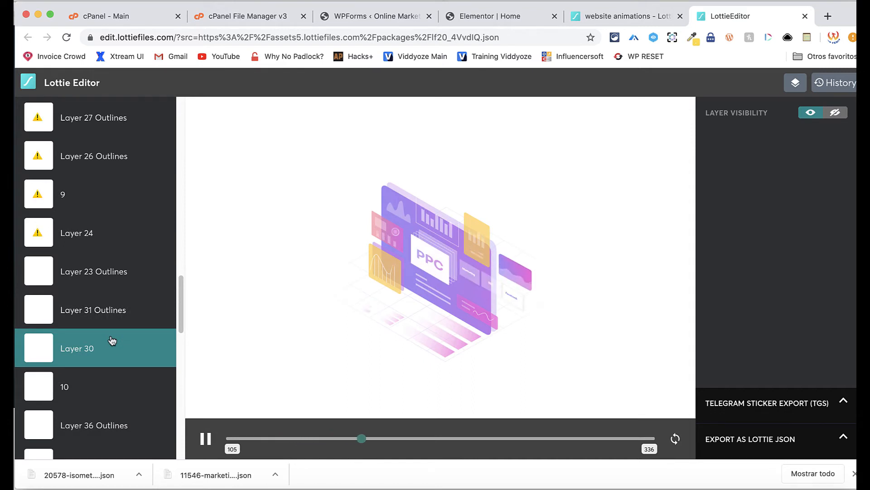
{"action": "left_click", "coordinate": [618, 21]}
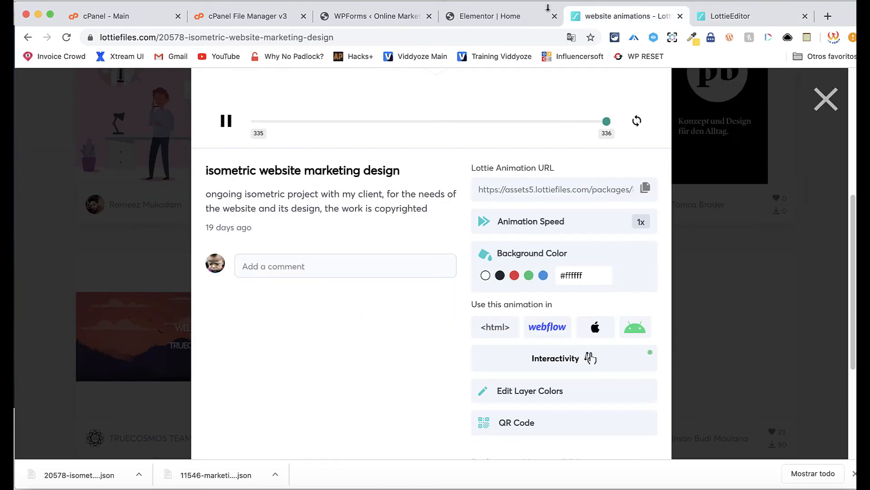
{"action": "left_click", "coordinate": [499, 17]}
- Create the Footer animation from the downloaded JSON with lazyload and the other playback options on
{"action": "left_click", "coordinate": [404, 17]}
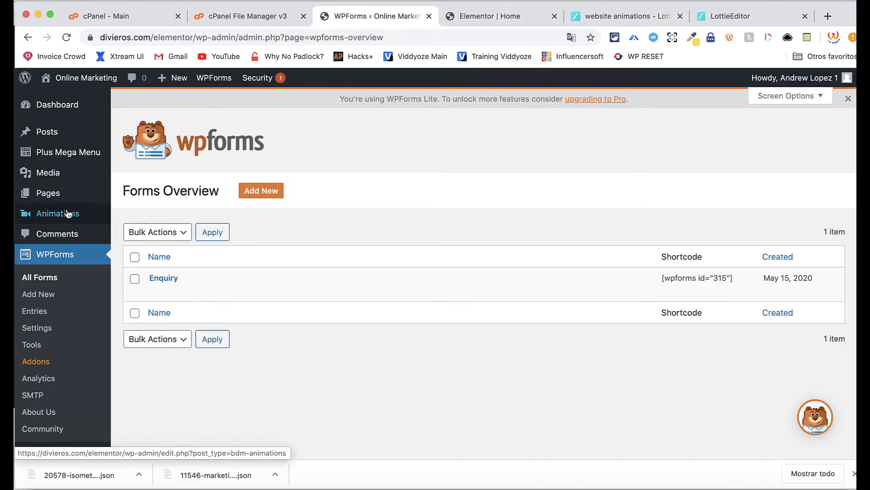
{"action": "mouse_move", "coordinate": [88, 218]}
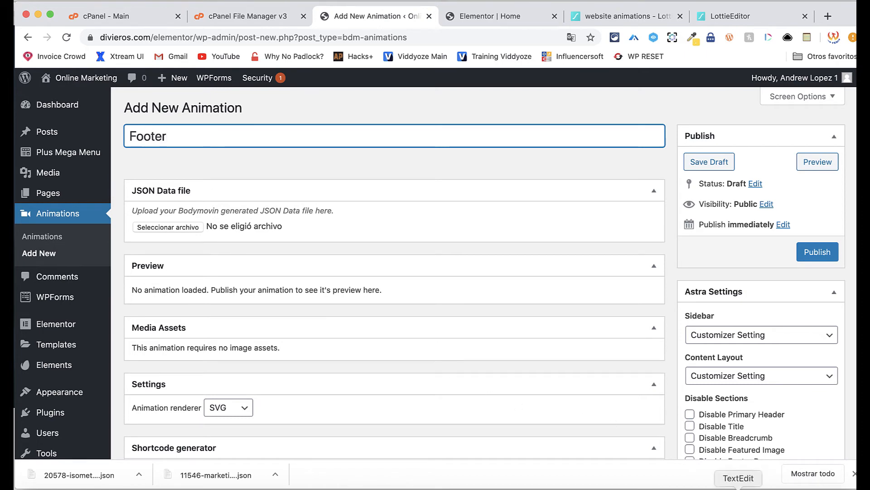
{"action": "left_click", "coordinate": [776, 488]}
{"action": "left_click_drag", "start_coordinate": [770, 484], "coordinate": [201, 223]}
{"action": "scroll", "coordinate": [292, 258], "scroll_direction": "down", "scroll_amount": 5}
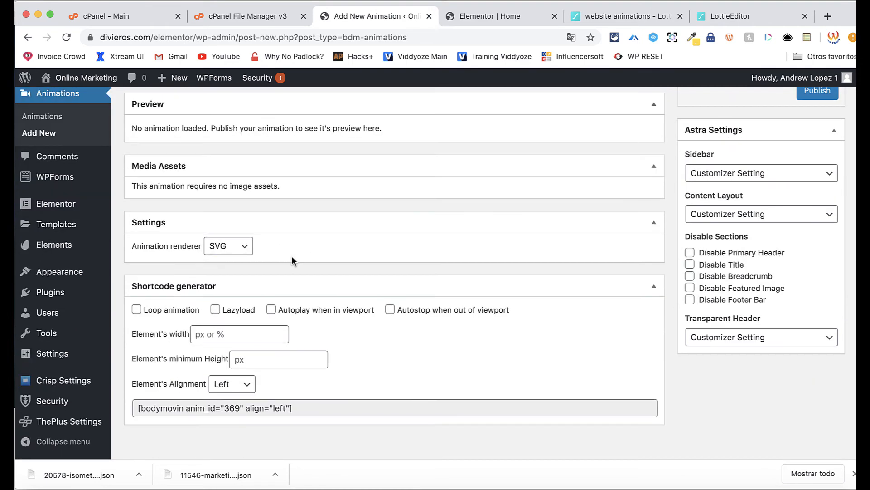
{"action": "left_click", "coordinate": [216, 307]}
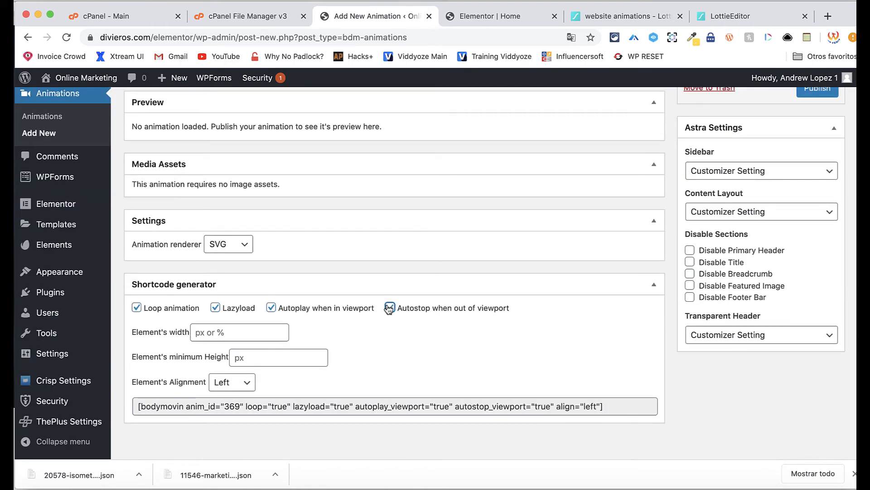
- Copy the generated bodymovin shortcode and publish the Footer animation
{"action": "left_click", "coordinate": [271, 407]}
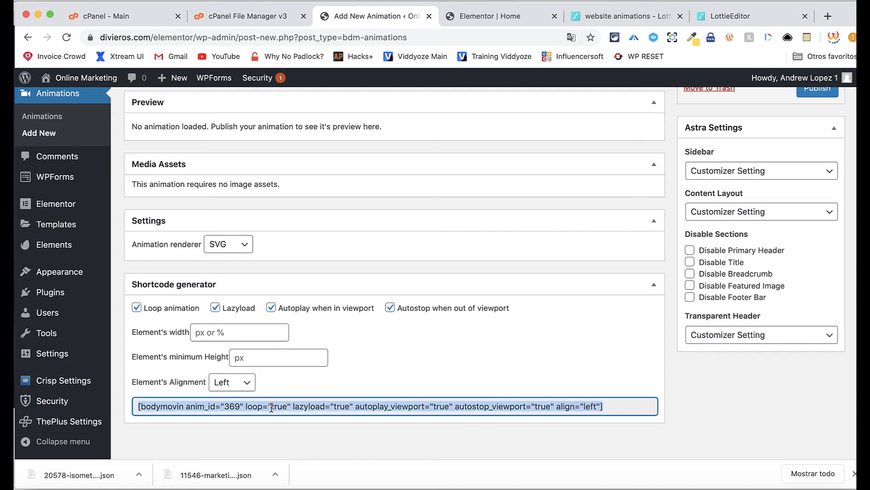
{"action": "right_click", "coordinate": [272, 407]}
{"action": "left_click", "coordinate": [297, 393]}
{"action": "left_click", "coordinate": [804, 96]}
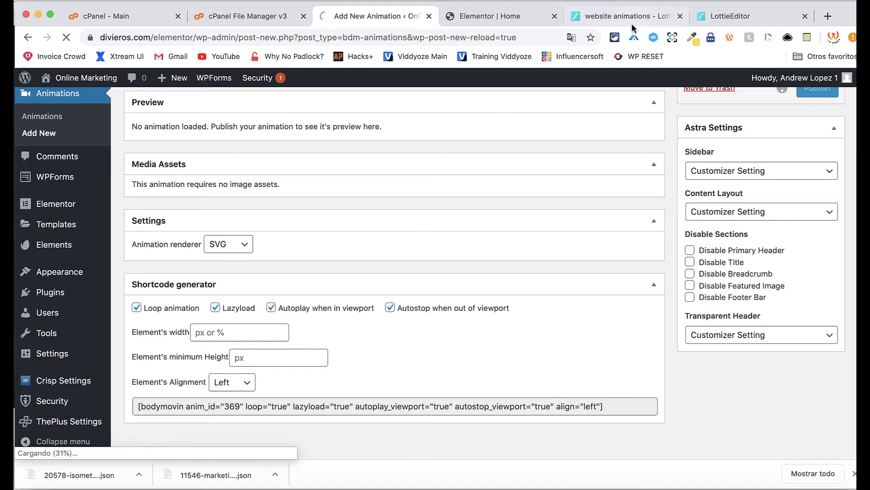
{"action": "left_click", "coordinate": [489, 16]}
- Place a Shortcode widget above the portrait image beside the Request A Quote form
{"action": "scroll", "coordinate": [485, 148], "scroll_direction": "down", "scroll_amount": 20}
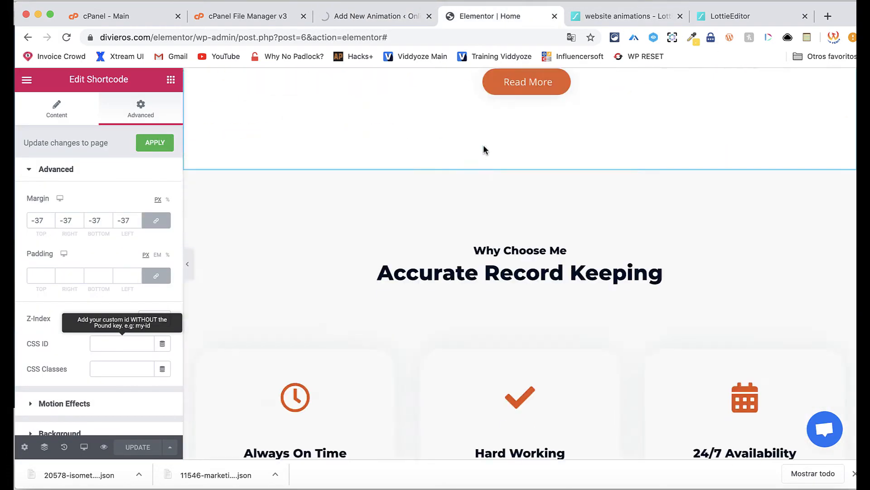
{"action": "scroll", "coordinate": [485, 148], "scroll_direction": "up", "scroll_amount": 8}
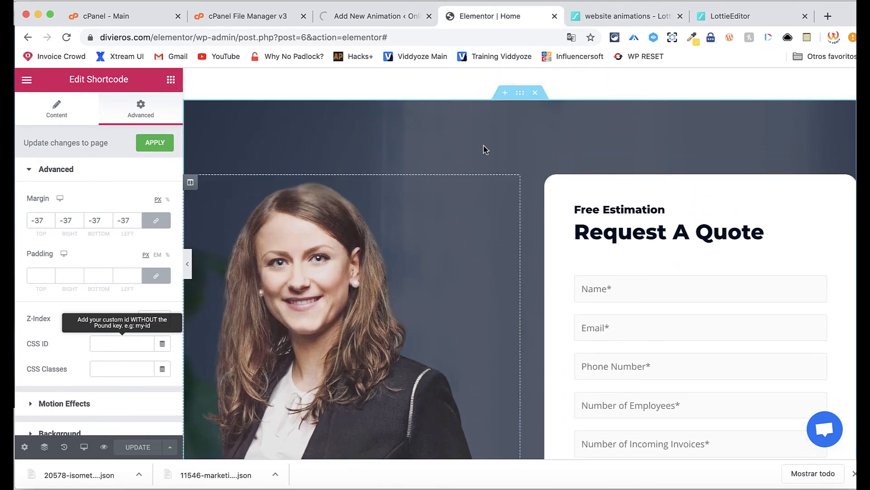
{"action": "left_click", "coordinate": [345, 264]}
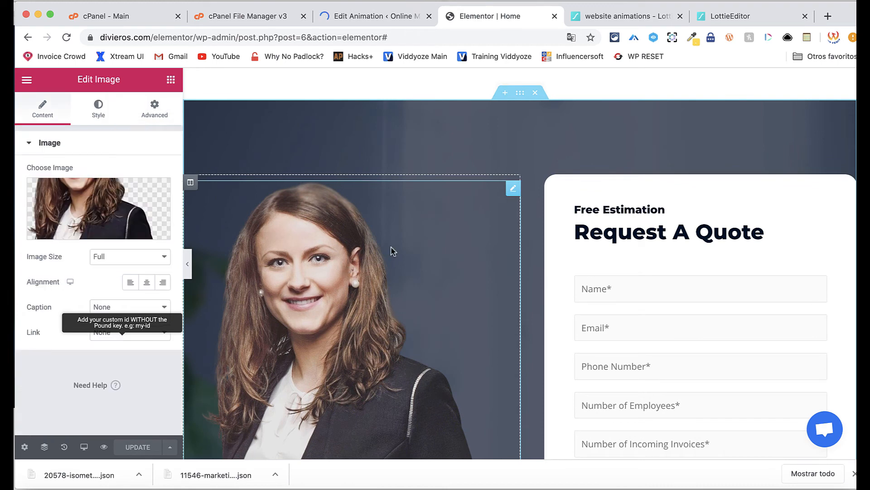
{"action": "left_click", "coordinate": [171, 80]}
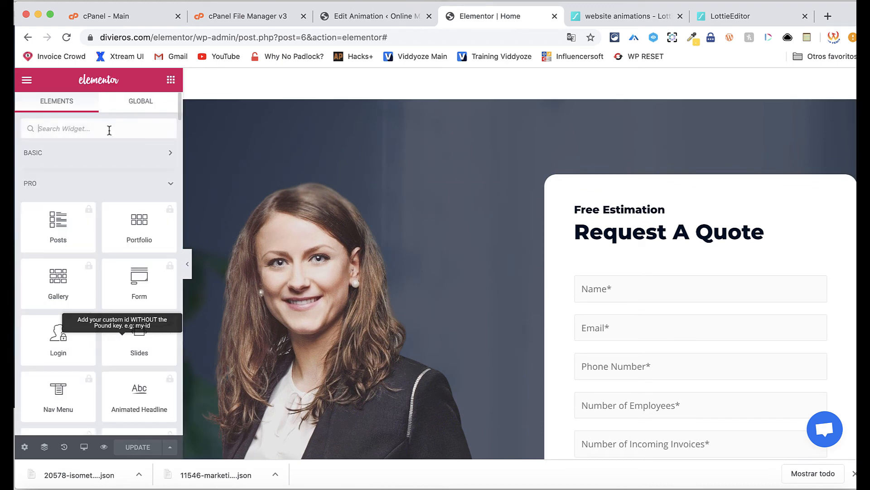
{"action": "type", "text": "sh"}
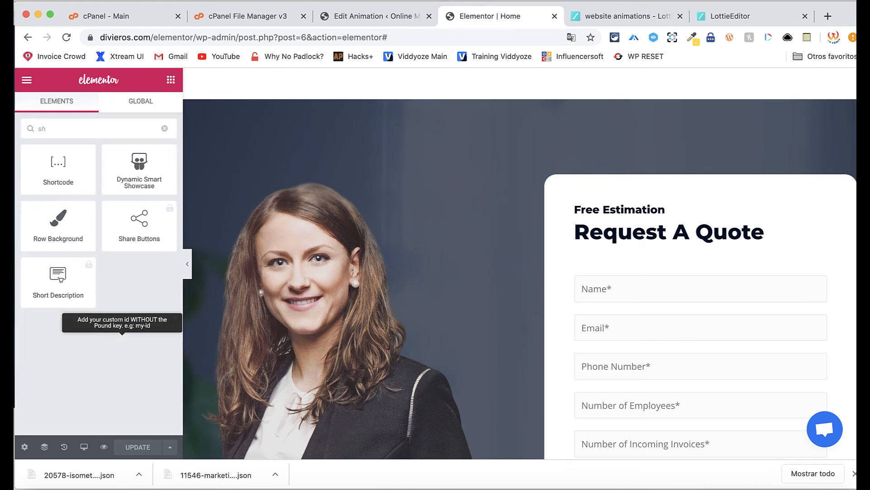
{"action": "left_click_drag", "start_coordinate": [66, 178], "coordinate": [308, 236]}
- Delete the portrait image and paste the bodymovin shortcode into the Shortcode widget
{"action": "right_click", "coordinate": [307, 249]}
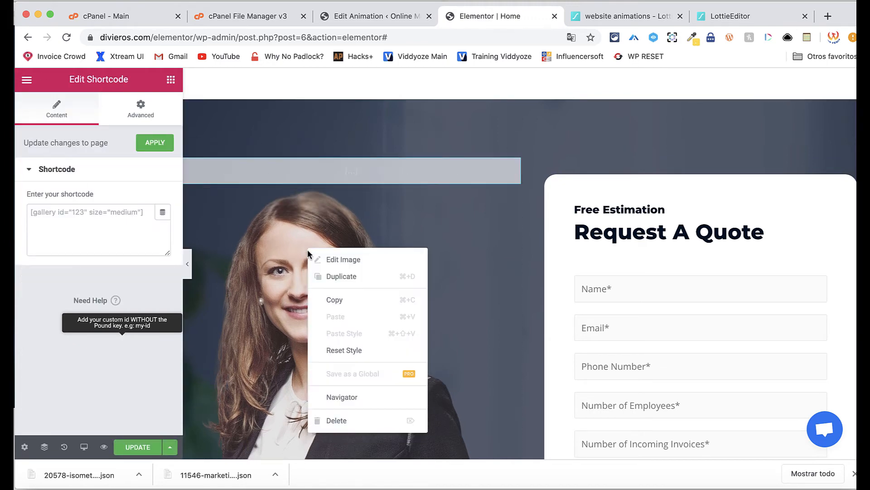
{"action": "left_click", "coordinate": [334, 418]}
{"action": "scroll", "coordinate": [353, 232], "scroll_direction": "down", "scroll_amount": 7}
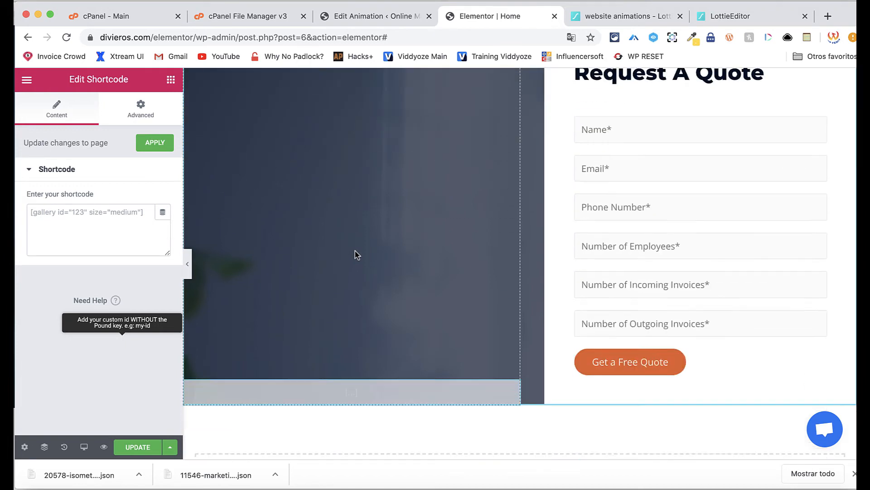
{"action": "right_click", "coordinate": [85, 223]}
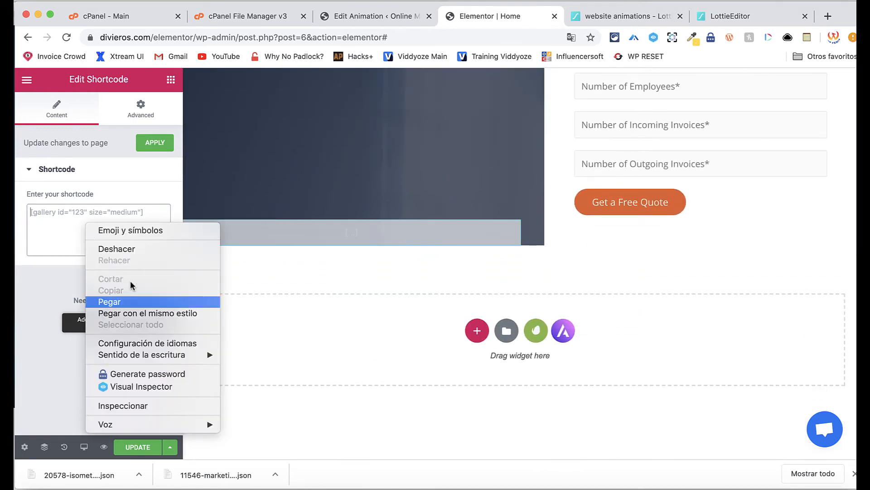
{"action": "left_click", "coordinate": [152, 313]}
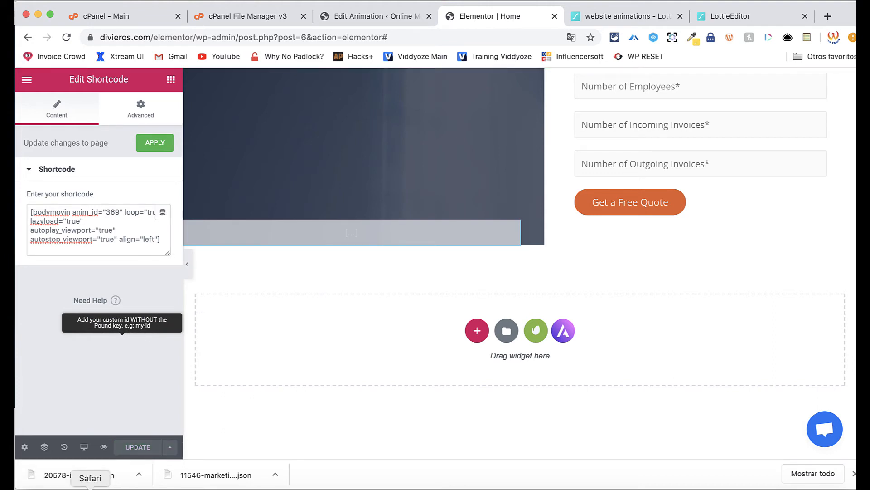
{"action": "left_click", "coordinate": [90, 487]}
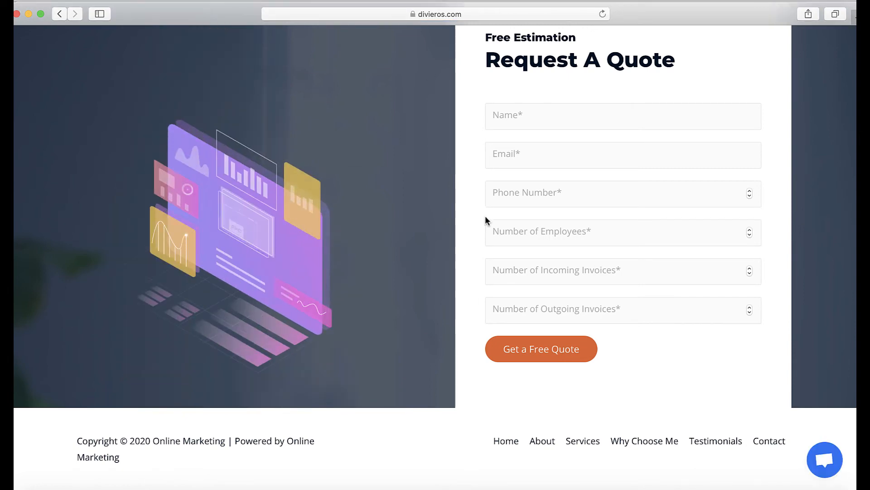
- Scroll the live divieros.com homepage to check the isometric animation beside the quote form
{"action": "scroll", "coordinate": [485, 220], "scroll_direction": "up", "scroll_amount": 1}
{"action": "scroll", "coordinate": [485, 216], "scroll_direction": "up", "scroll_amount": 20}
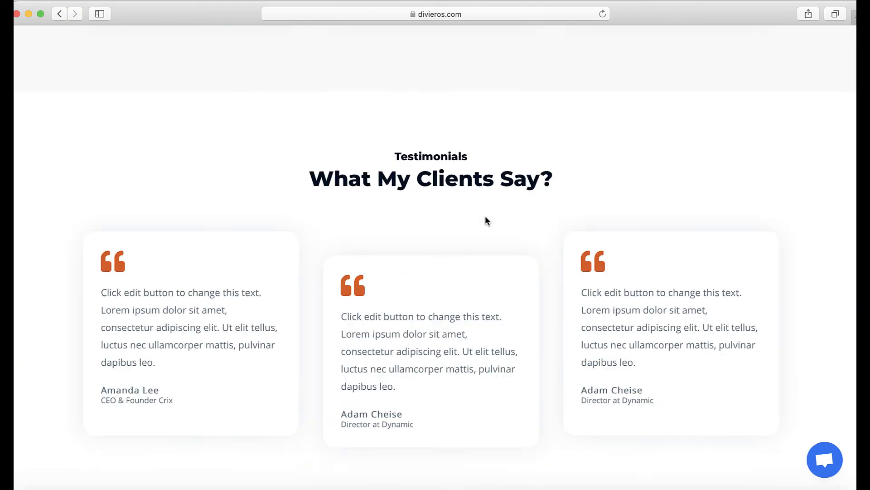
{"action": "scroll", "coordinate": [485, 217], "scroll_direction": "down", "scroll_amount": 20}
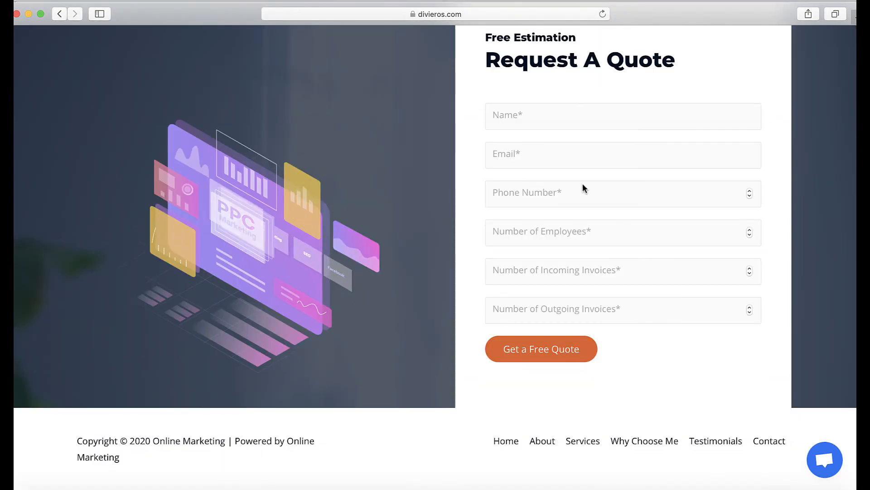
{"action": "scroll", "coordinate": [614, 175], "scroll_direction": "up", "scroll_amount": 20}
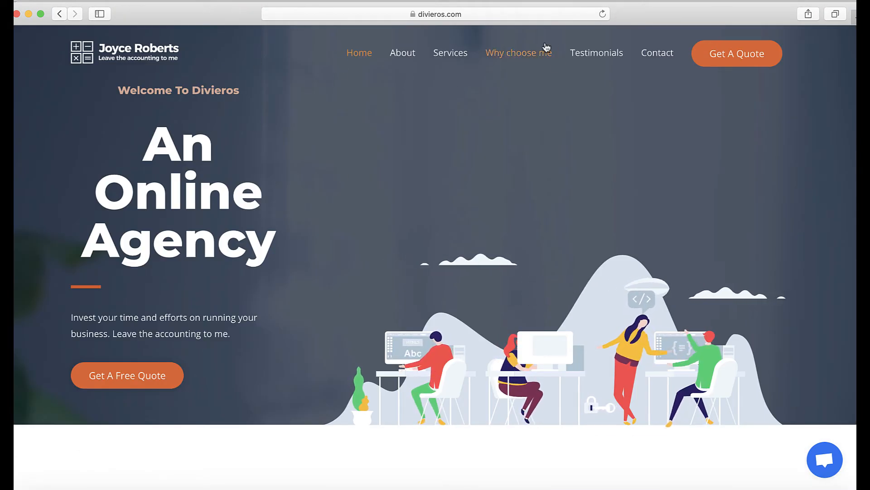
{"action": "left_click", "coordinate": [118, 488]}
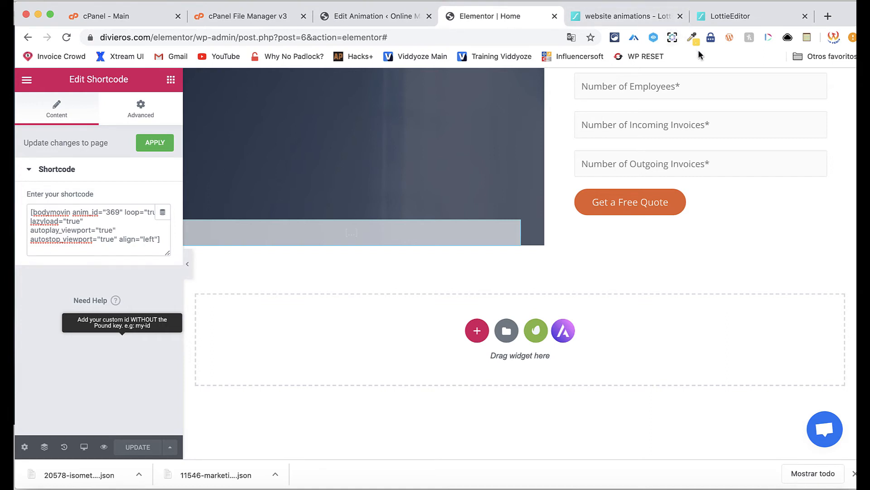
- Copy the yellow hex code ffd833 from the colour picker extension
{"action": "left_click", "coordinate": [692, 39]}
{"action": "left_click", "coordinate": [643, 77]}
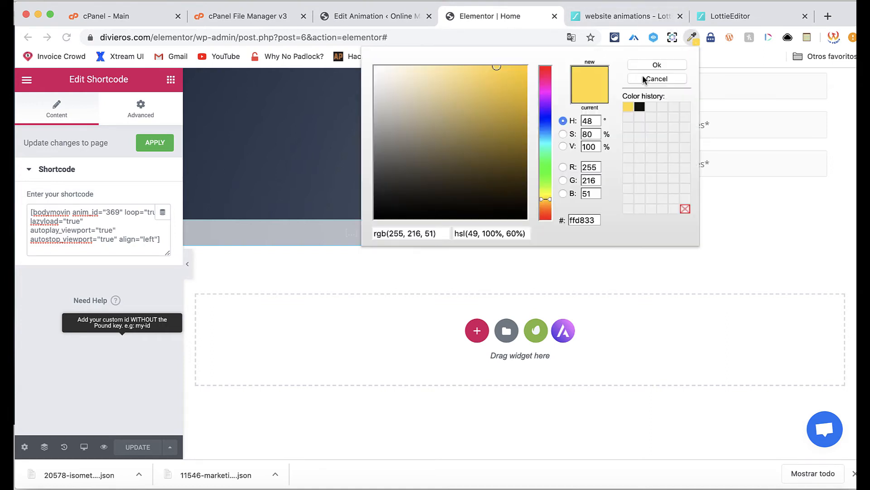
{"action": "right_click", "coordinate": [577, 219]}
{"action": "left_click", "coordinate": [599, 324]}
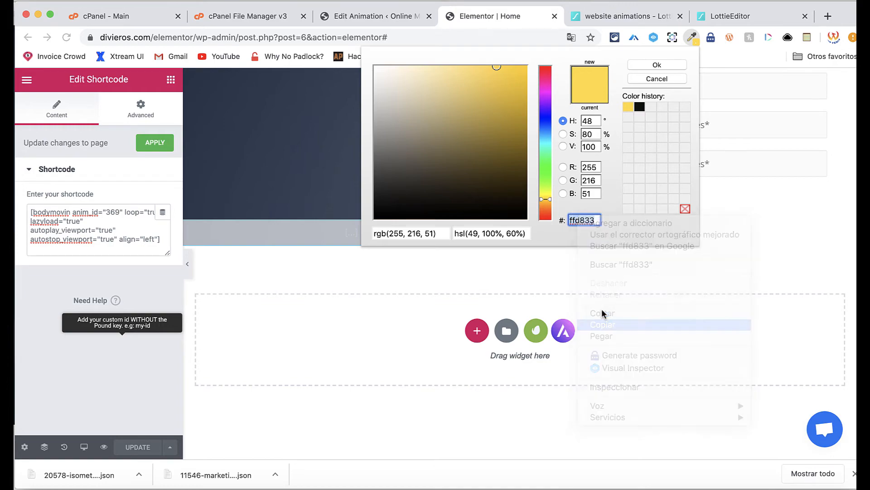
{"action": "left_click", "coordinate": [301, 173]}
{"action": "scroll", "coordinate": [301, 175], "scroll_direction": "down", "scroll_amount": 15}
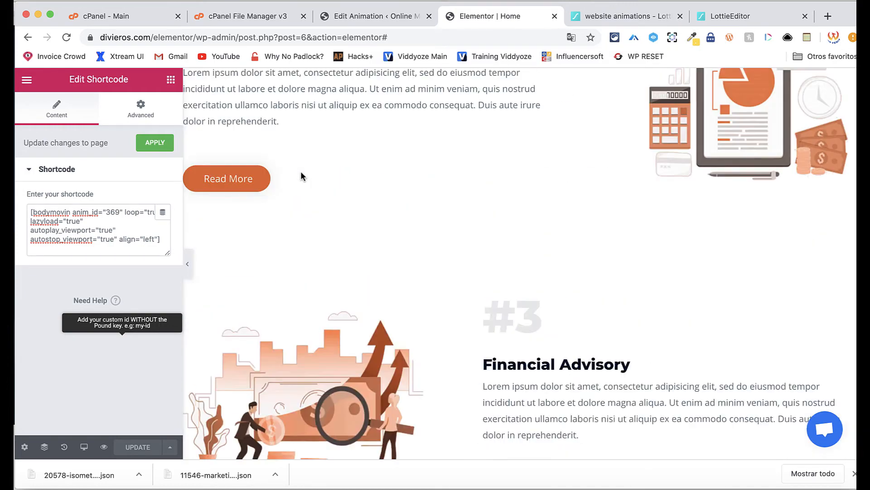
{"action": "scroll", "coordinate": [301, 171], "scroll_direction": "up", "scroll_amount": 15}
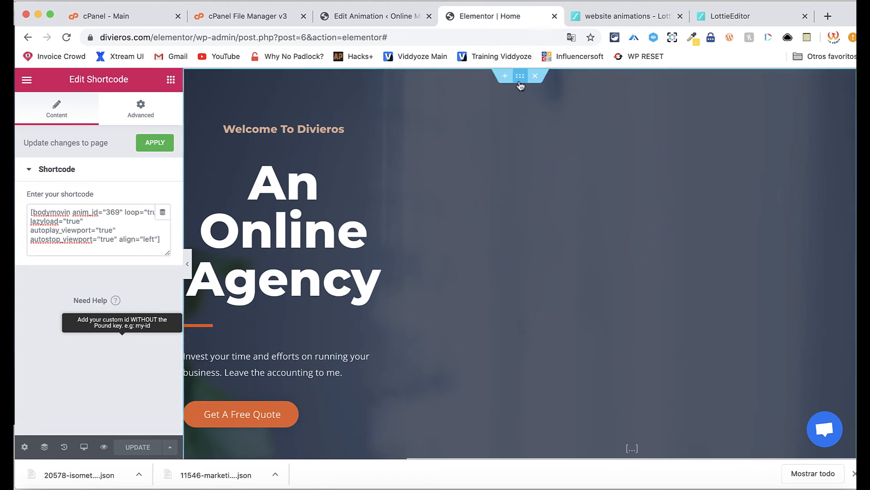
- Set the hero section's Background Overlay colour to ffd833
{"action": "left_click", "coordinate": [520, 82]}
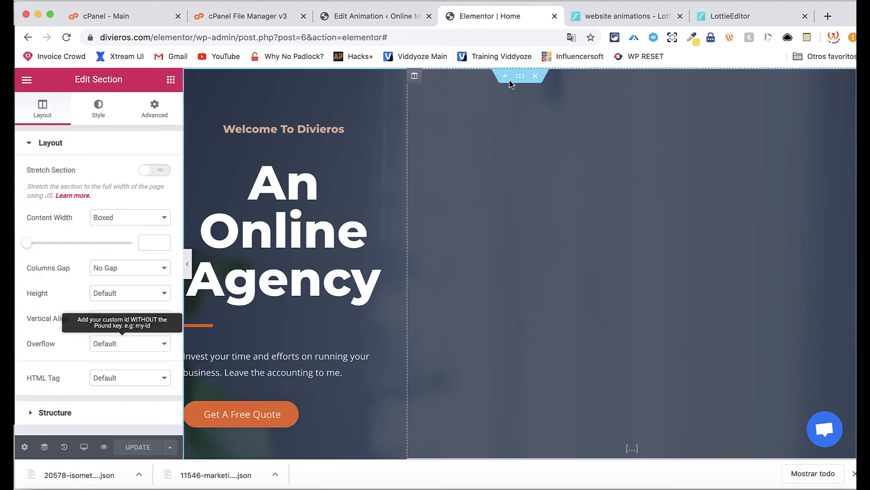
{"action": "left_click", "coordinate": [111, 115]}
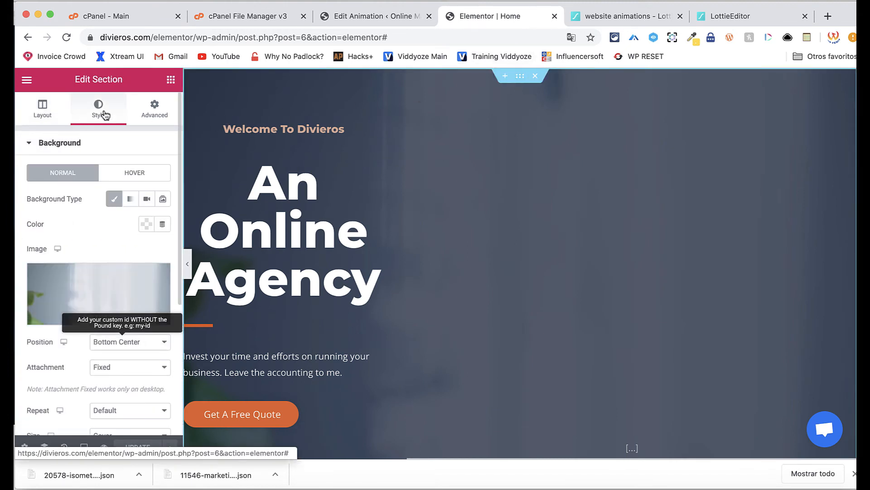
{"action": "left_click", "coordinate": [116, 175]}
{"action": "left_click", "coordinate": [83, 176]}
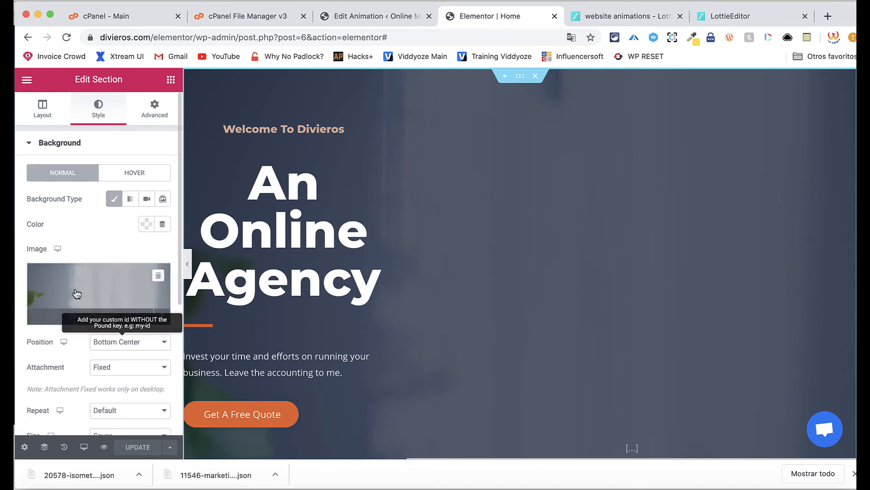
{"action": "scroll", "coordinate": [68, 363], "scroll_direction": "down", "scroll_amount": 5}
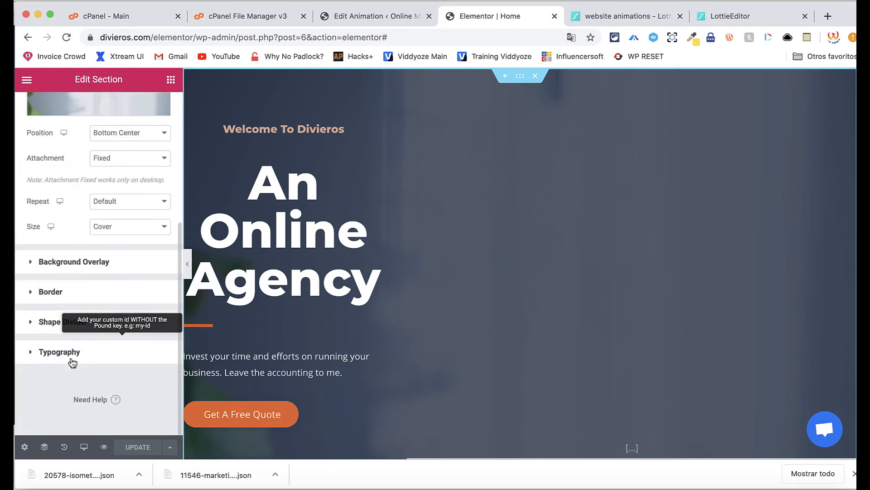
{"action": "left_click", "coordinate": [30, 267]}
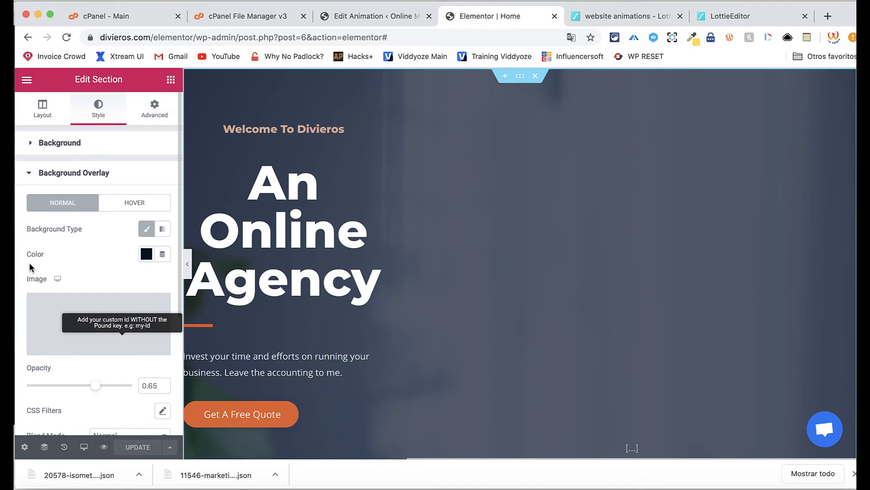
{"action": "left_click", "coordinate": [146, 253]}
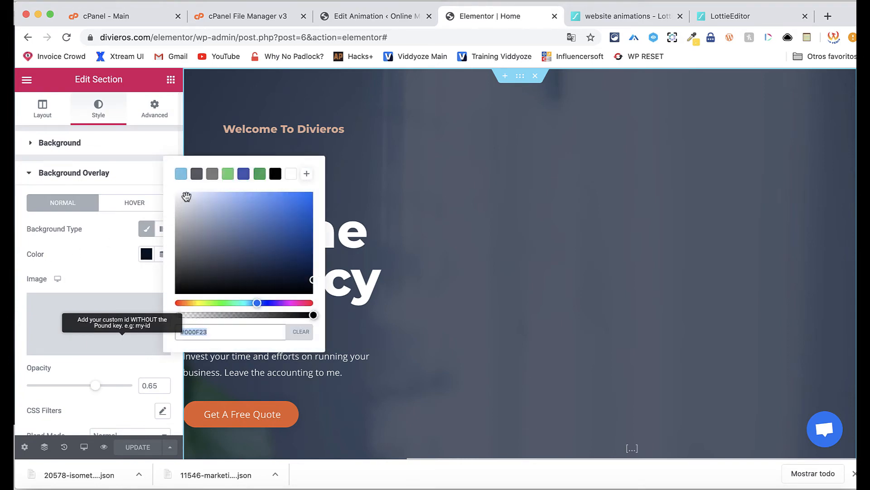
{"action": "right_click", "coordinate": [220, 333]}
{"action": "left_click", "coordinate": [240, 331]}
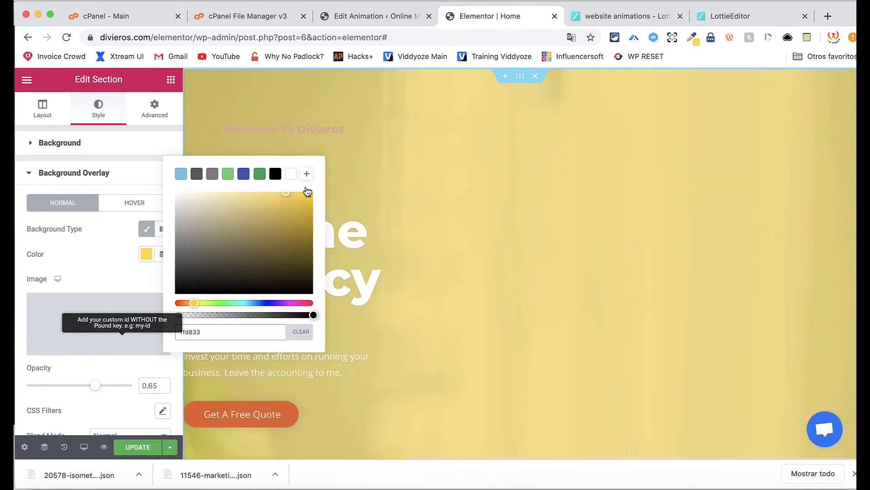
{"action": "left_click", "coordinate": [107, 255]}
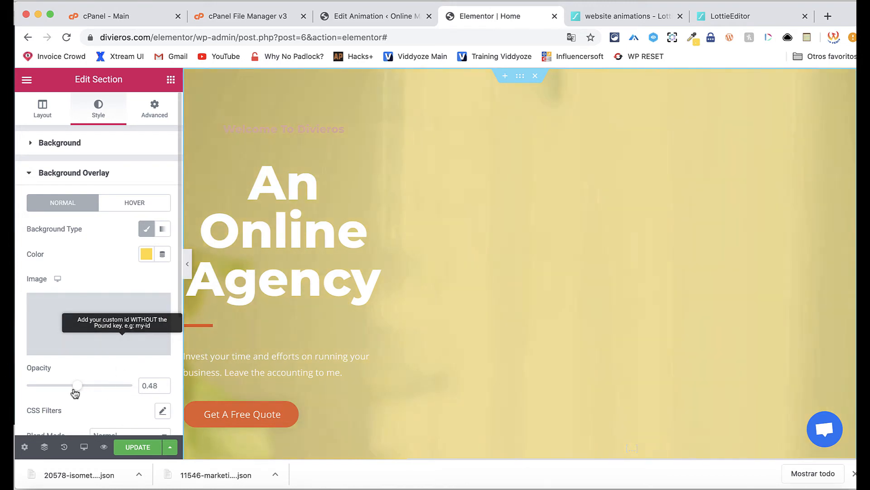
- Lower the overlay opacity to 0.24, update the page, and switch to the live site
{"action": "left_click_drag", "start_coordinate": [75, 392], "coordinate": [58, 389]}
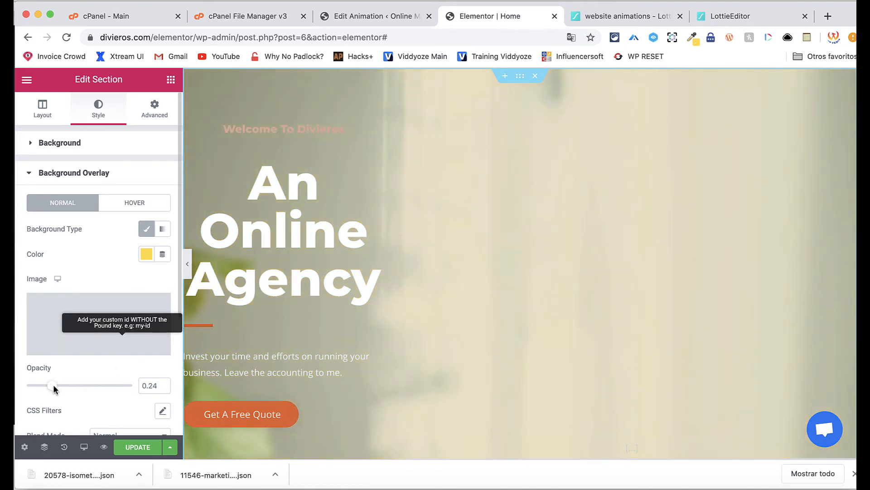
{"action": "left_click", "coordinate": [137, 446]}
{"action": "left_click", "coordinate": [90, 488]}
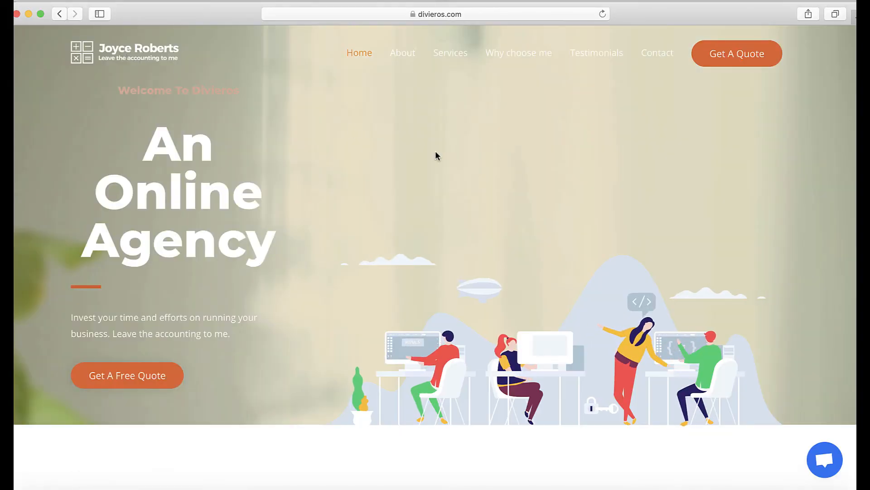
- Scroll divieros.com to inspect the tinted hero, then reopen the section's background settings in Elementor
{"action": "scroll", "coordinate": [615, 229], "scroll_direction": "down", "scroll_amount": 3}
{"action": "scroll", "coordinate": [537, 130], "scroll_direction": "up", "scroll_amount": 3}
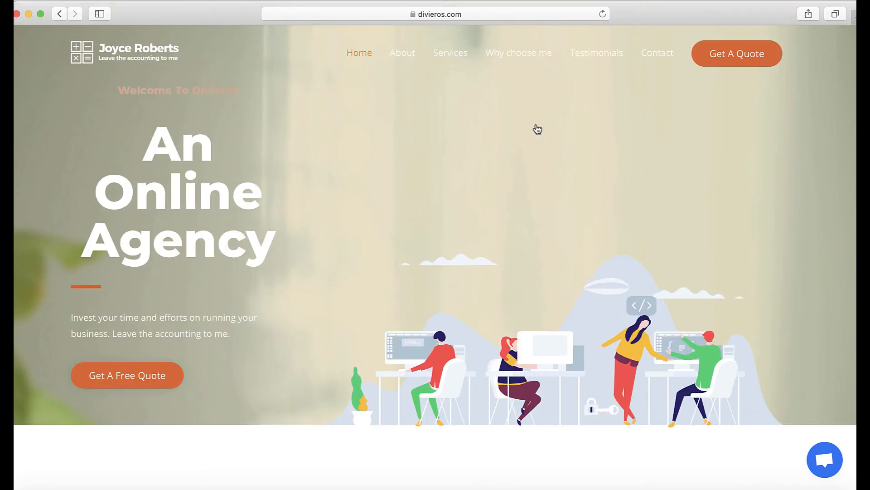
{"action": "scroll", "coordinate": [619, 190], "scroll_direction": "down", "scroll_amount": 3}
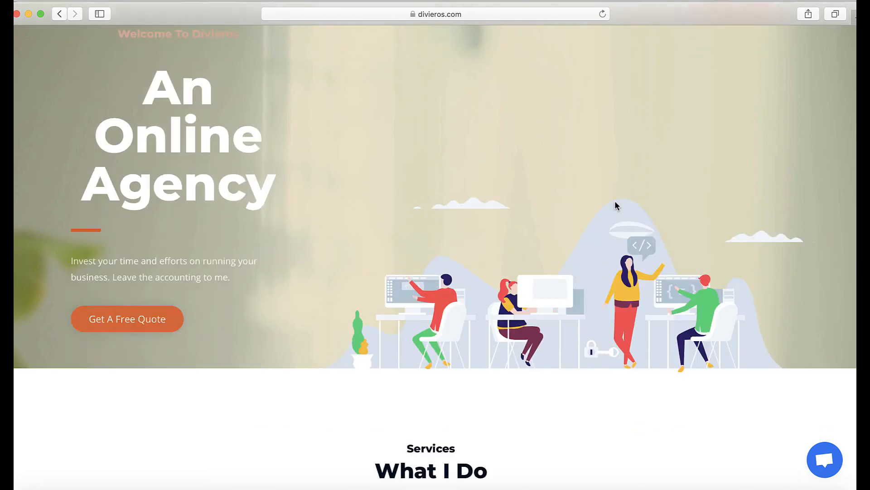
{"action": "scroll", "coordinate": [615, 201], "scroll_direction": "down", "scroll_amount": 4}
{"action": "scroll", "coordinate": [615, 201], "scroll_direction": "up", "scroll_amount": 5}
{"action": "scroll", "coordinate": [615, 201], "scroll_direction": "down", "scroll_amount": 20}
{"action": "scroll", "coordinate": [616, 201], "scroll_direction": "up", "scroll_amount": 20}
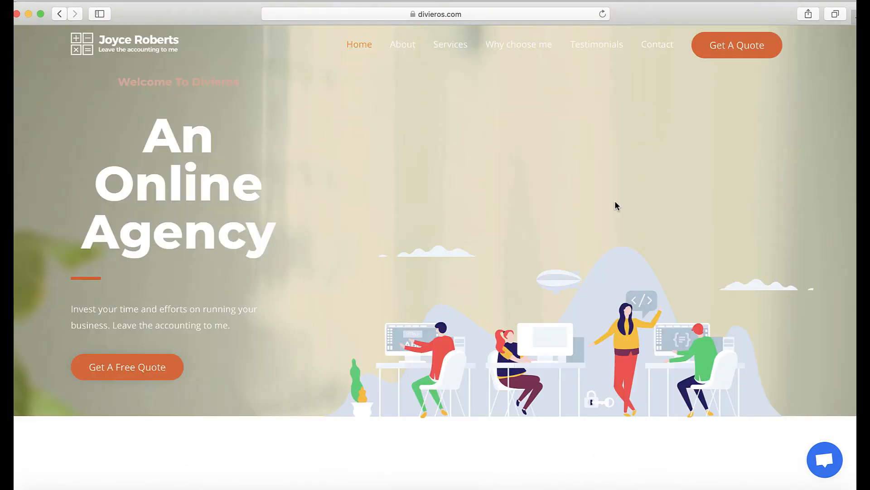
{"action": "scroll", "coordinate": [615, 204], "scroll_direction": "down", "scroll_amount": 20}
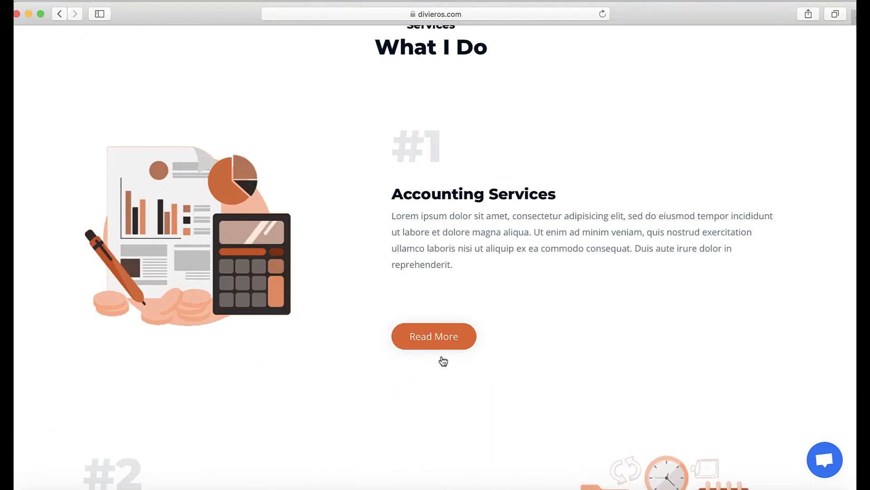
{"action": "scroll", "coordinate": [409, 354], "scroll_direction": "down", "scroll_amount": 15}
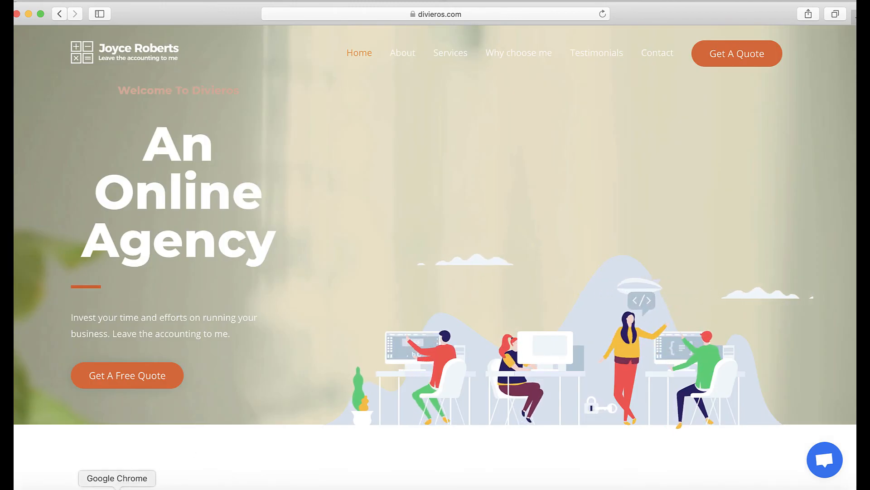
{"action": "left_click", "coordinate": [117, 485]}
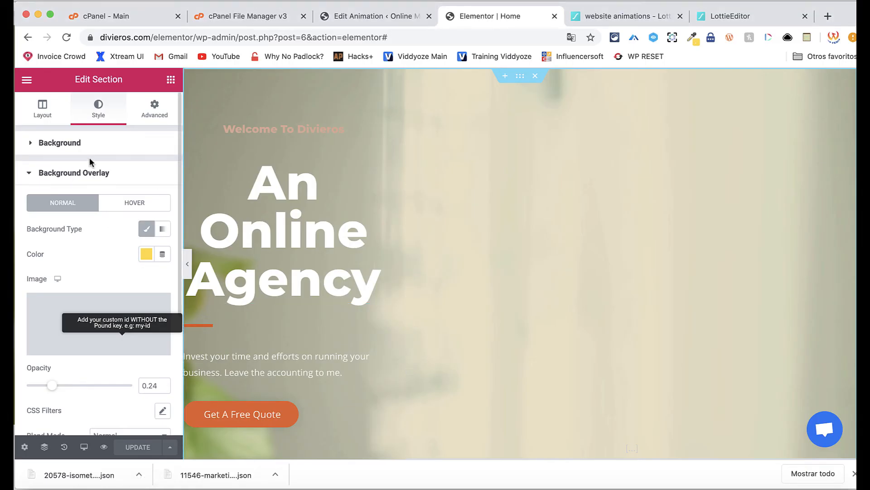
{"action": "left_click", "coordinate": [81, 143]}
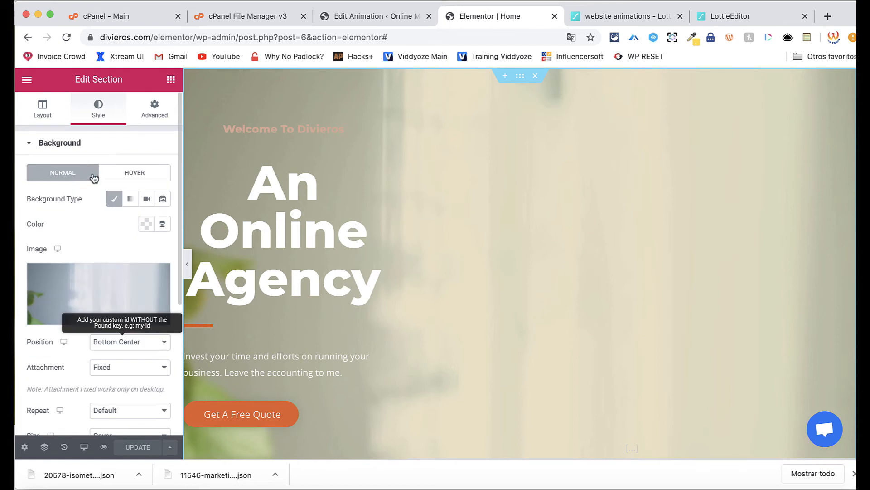
- Delete the hero's background image and preview the plain pale-yellow hero on the live site
{"action": "left_click", "coordinate": [163, 265]}
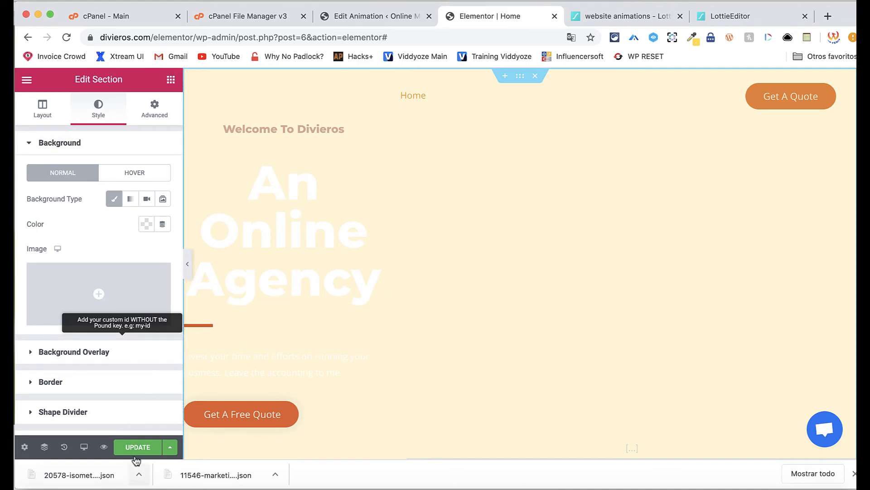
{"action": "left_click", "coordinate": [91, 489]}
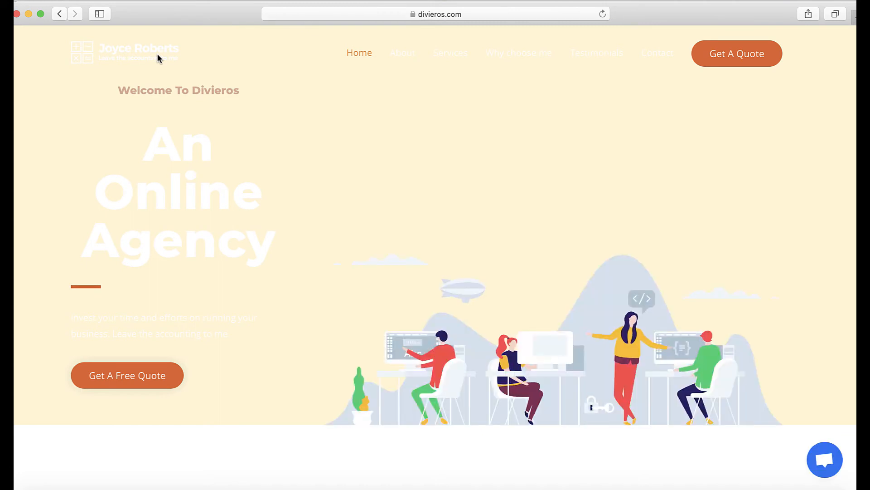
{"action": "scroll", "coordinate": [645, 243], "scroll_direction": "down", "scroll_amount": 5}
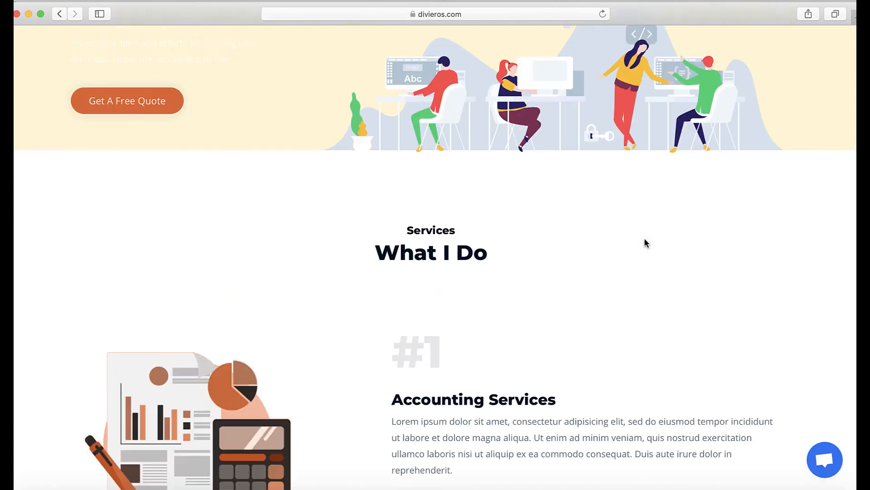
{"action": "scroll", "coordinate": [645, 243], "scroll_direction": "up", "scroll_amount": 5}
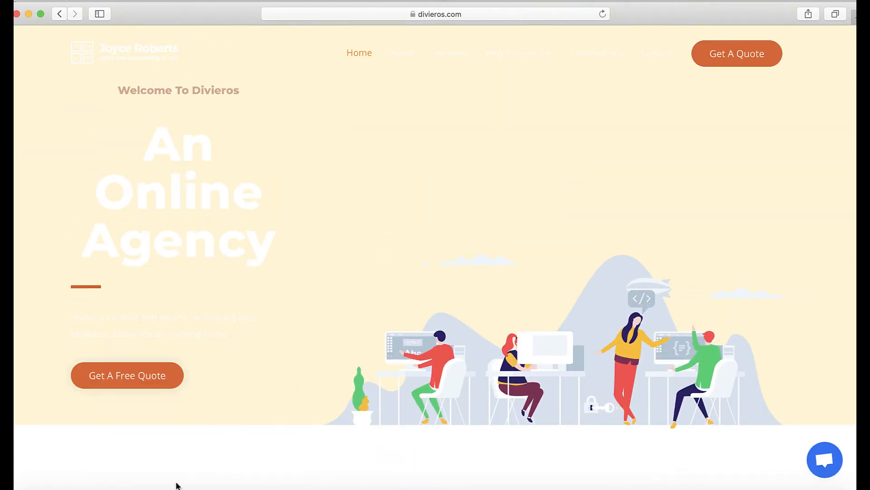
{"action": "left_click", "coordinate": [117, 488]}
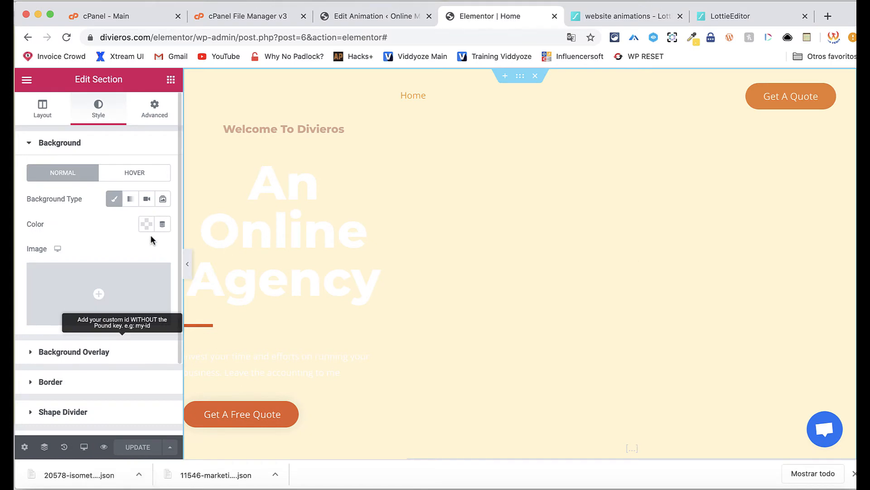
- Raise the Background Overlay opacity to 1 and update the page
{"action": "left_click", "coordinate": [38, 352]}
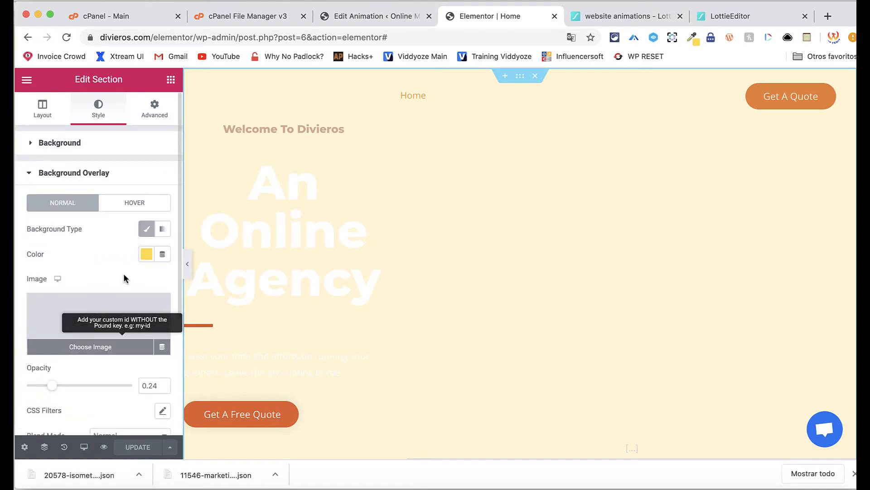
{"action": "left_click", "coordinate": [147, 255]}
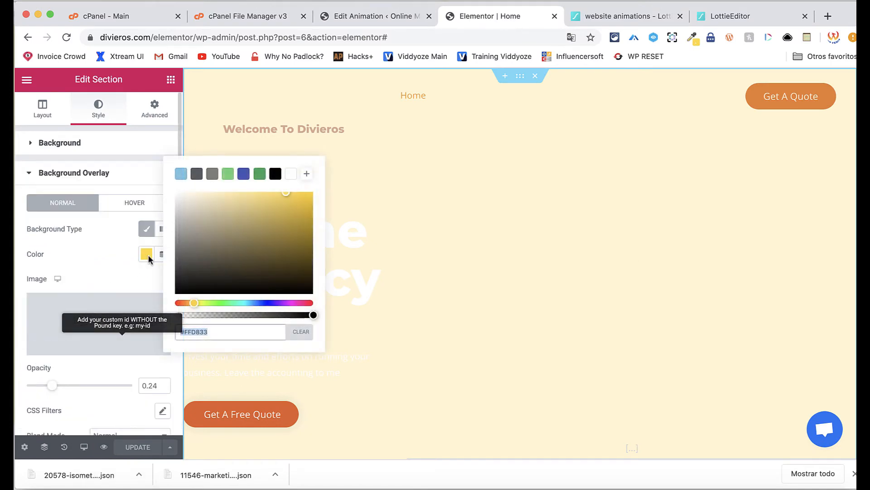
{"action": "left_click", "coordinate": [110, 386]}
{"action": "left_click_drag", "start_coordinate": [110, 385], "coordinate": [139, 386]}
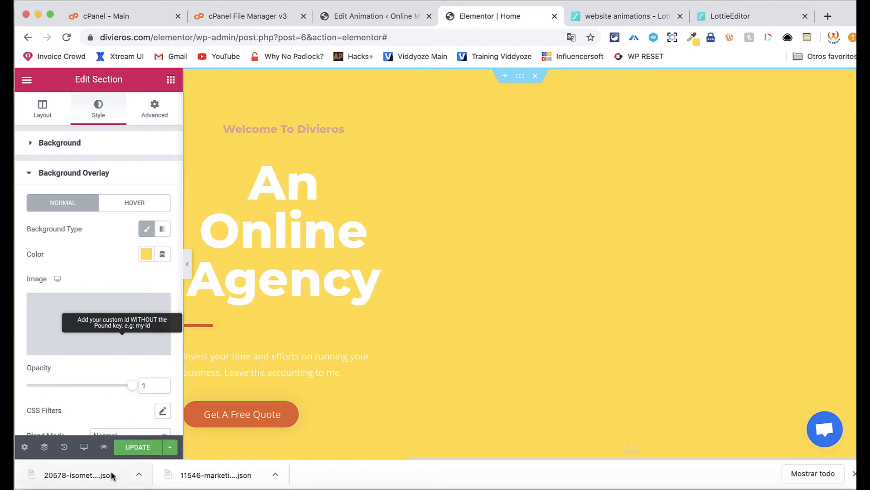
{"action": "left_click", "coordinate": [128, 451]}
- Scroll through the live divieros.com homepage with its solid bright yellow hero
{"action": "left_click", "coordinate": [93, 488]}
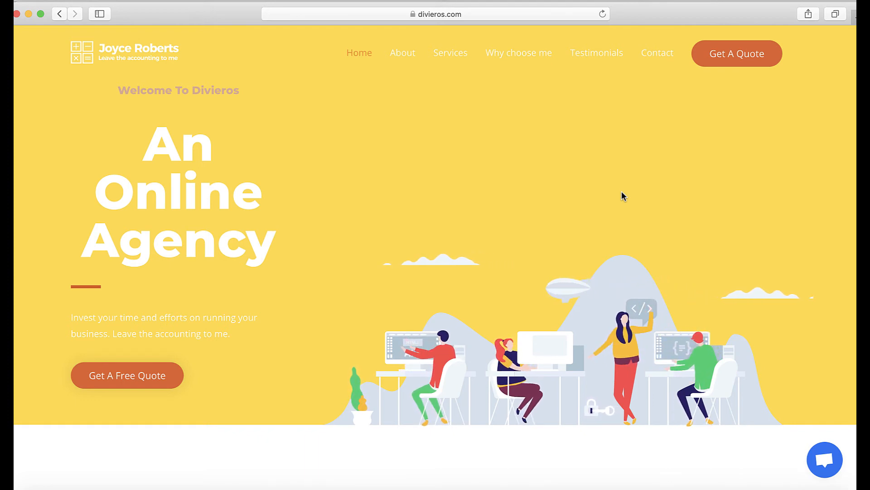
{"action": "scroll", "coordinate": [622, 192], "scroll_direction": "down", "scroll_amount": 3}
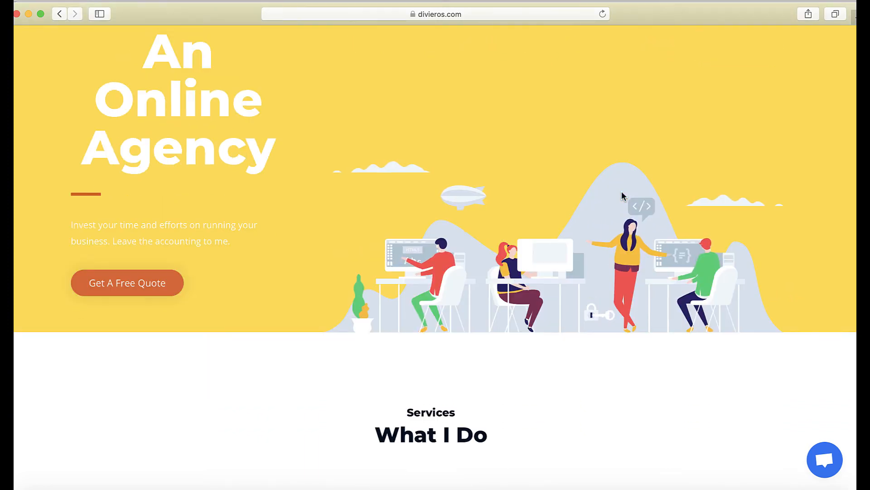
{"action": "scroll", "coordinate": [622, 192], "scroll_direction": "down", "scroll_amount": 6}
{"action": "scroll", "coordinate": [621, 192], "scroll_direction": "down", "scroll_amount": 6}
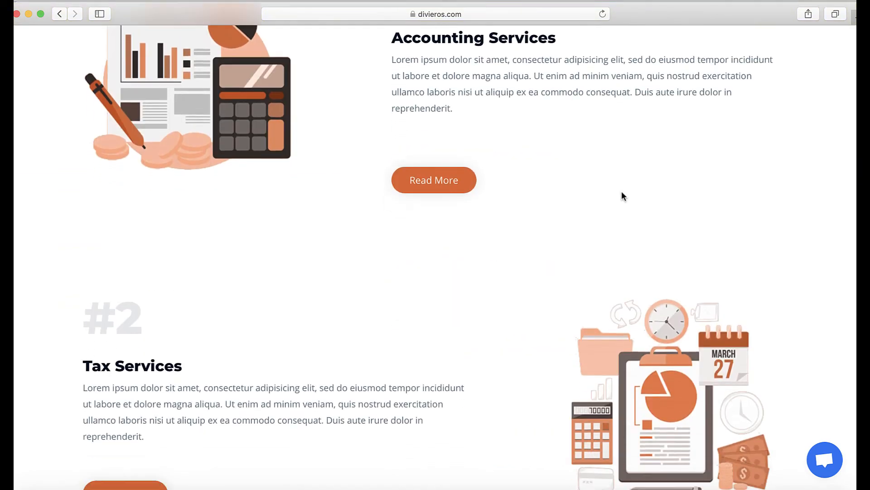
{"action": "scroll", "coordinate": [622, 192], "scroll_direction": "down", "scroll_amount": 5}
{"action": "scroll", "coordinate": [622, 192], "scroll_direction": "down", "scroll_amount": 10}
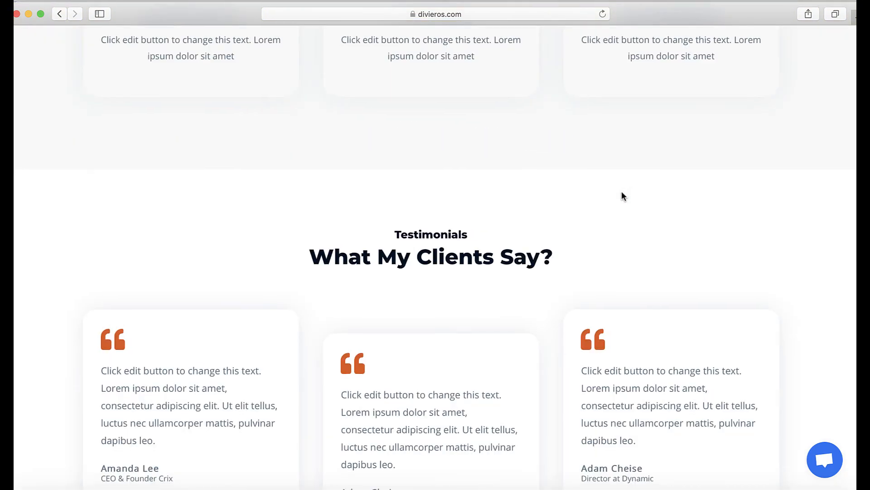
{"action": "scroll", "coordinate": [622, 196], "scroll_direction": "down", "scroll_amount": 15}
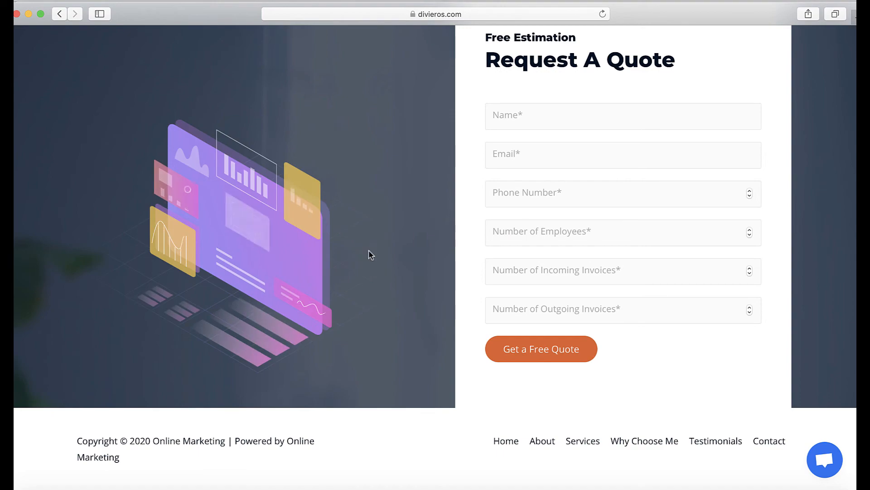
{"action": "scroll", "coordinate": [368, 251], "scroll_direction": "up", "scroll_amount": 20}
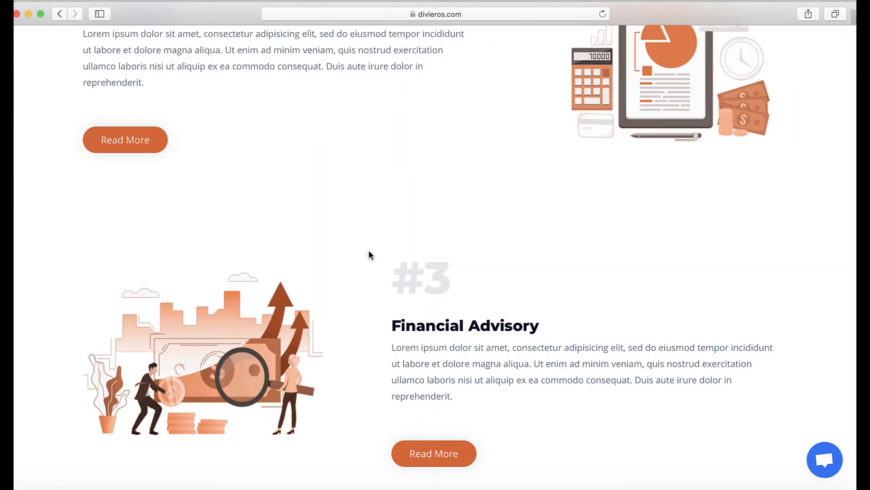
{"action": "scroll", "coordinate": [368, 254], "scroll_direction": "up", "scroll_amount": 5}
{"action": "scroll", "coordinate": [370, 251], "scroll_direction": "up", "scroll_amount": 15}
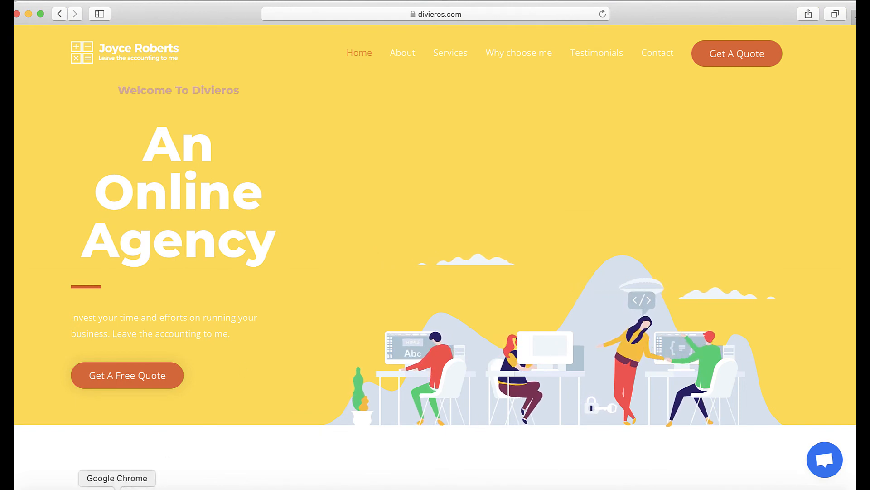
- Close the Elementor editor tab and open Appearance > Starter Templates from the Edit Animation page
{"action": "left_click", "coordinate": [117, 487]}
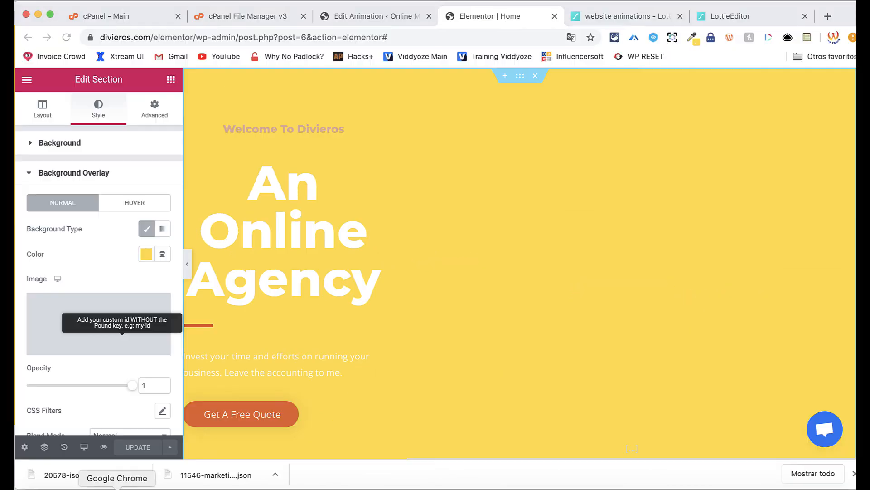
{"action": "left_click", "coordinate": [400, 21]}
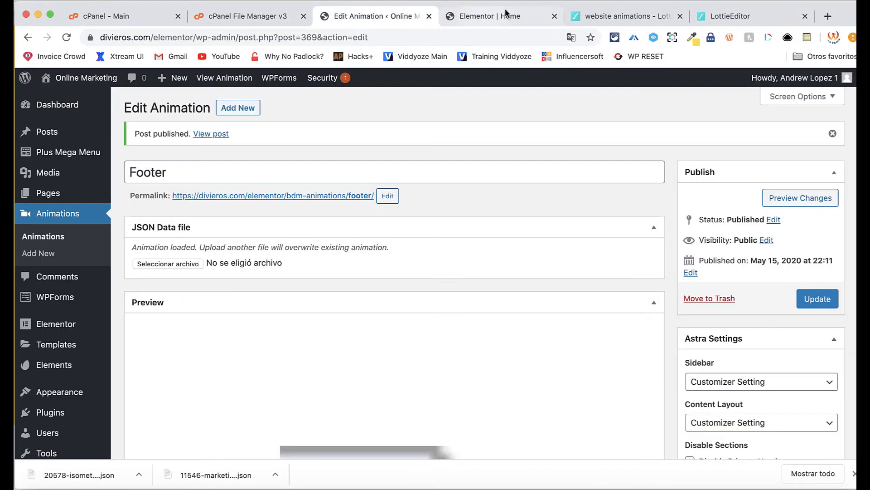
{"action": "left_click", "coordinate": [487, 16]}
{"action": "left_click", "coordinate": [554, 16]}
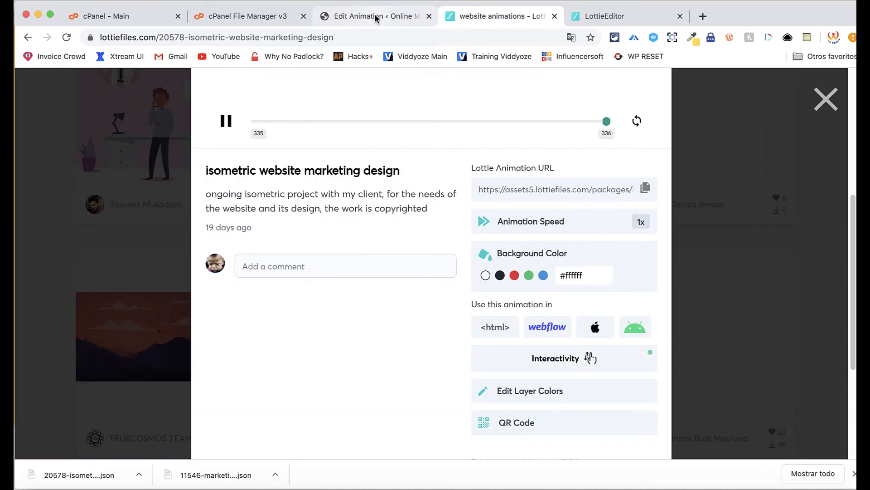
{"action": "left_click", "coordinate": [415, 16]}
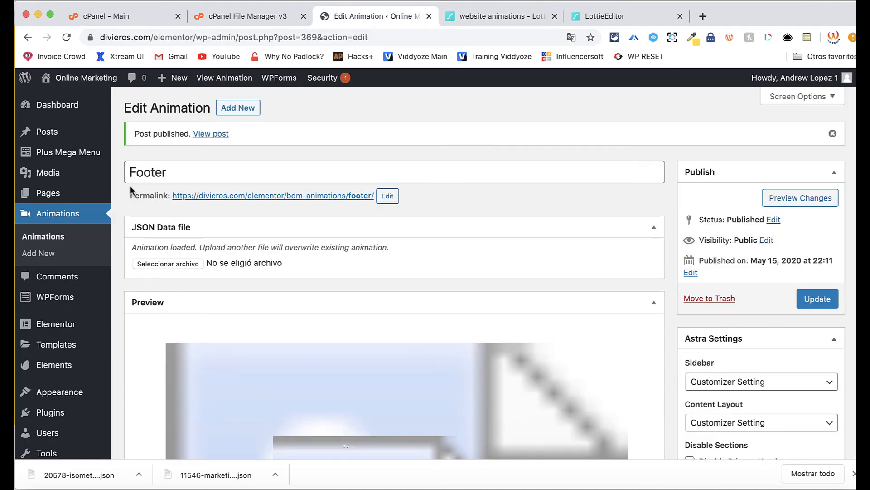
{"action": "mouse_move", "coordinate": [59, 334]}
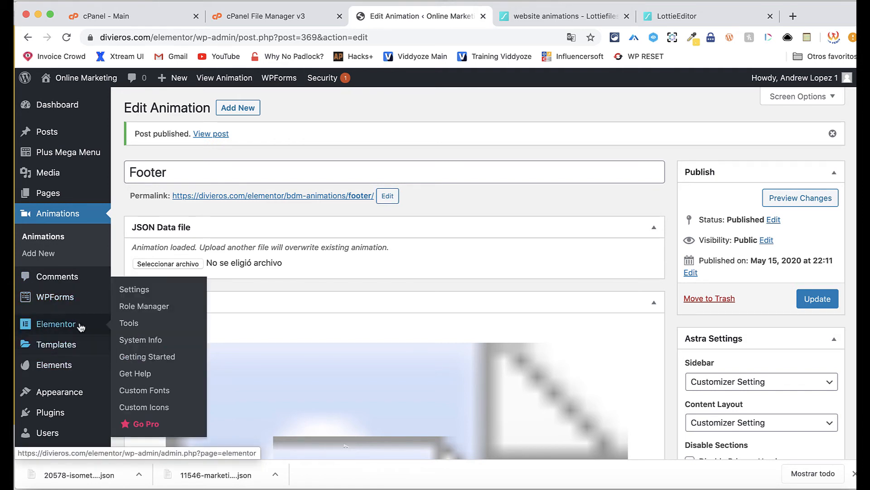
{"action": "mouse_move", "coordinate": [80, 388]}
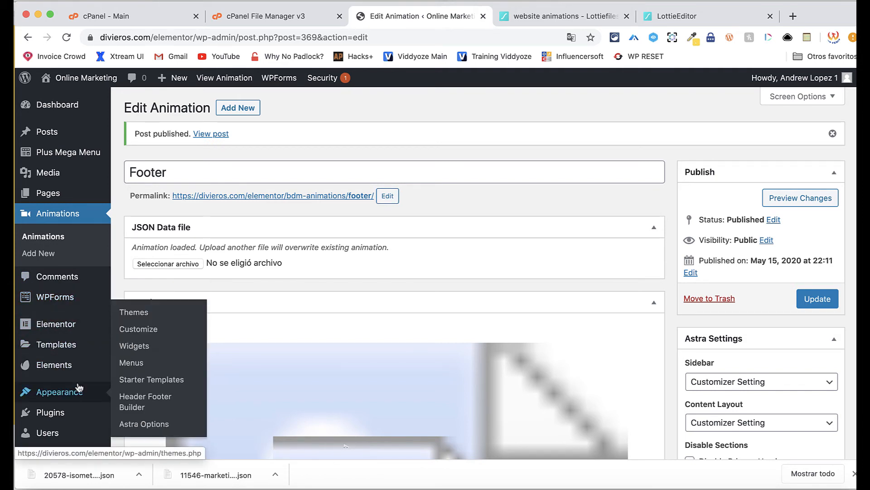
{"action": "left_click", "coordinate": [137, 380]}
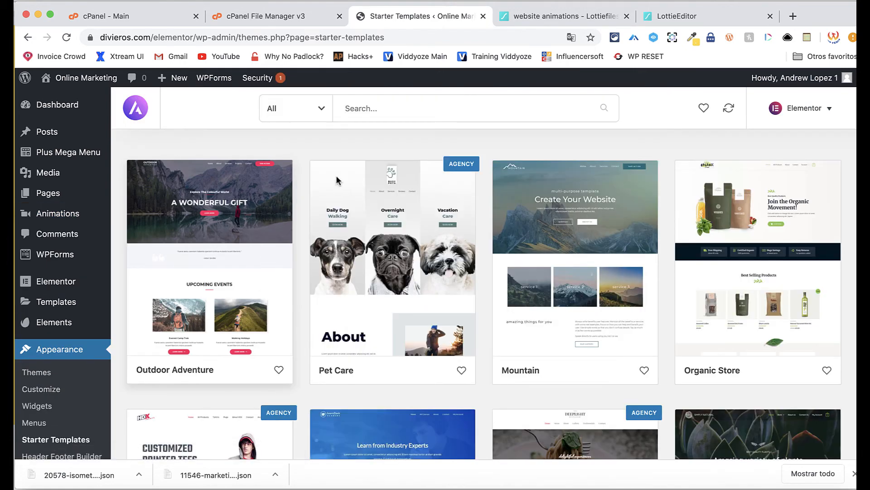
- Filter the templates to eCommerce, browse the grid, and open the Brandstore template
{"action": "left_click", "coordinate": [324, 116]}
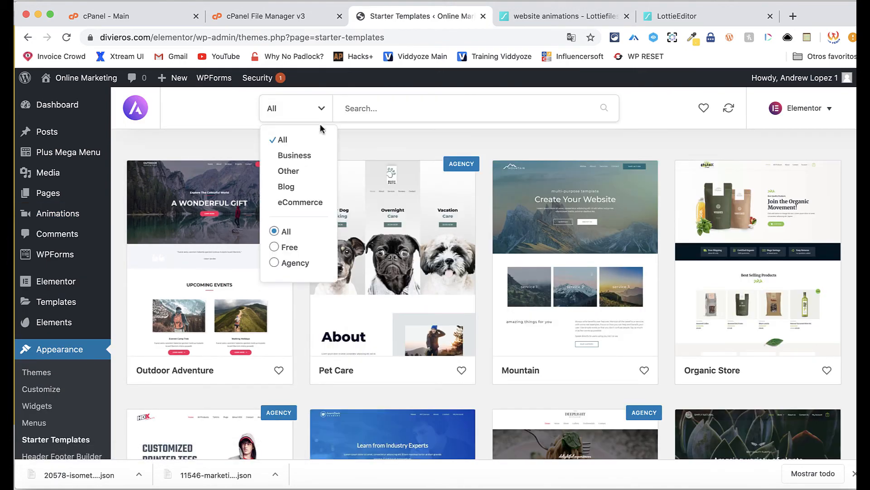
{"action": "left_click", "coordinate": [291, 203]}
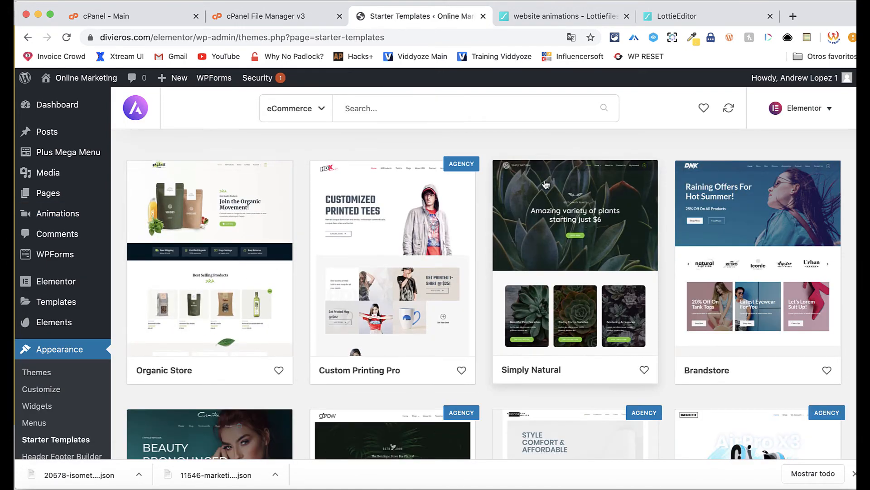
{"action": "scroll", "coordinate": [481, 262], "scroll_direction": "down", "scroll_amount": 3}
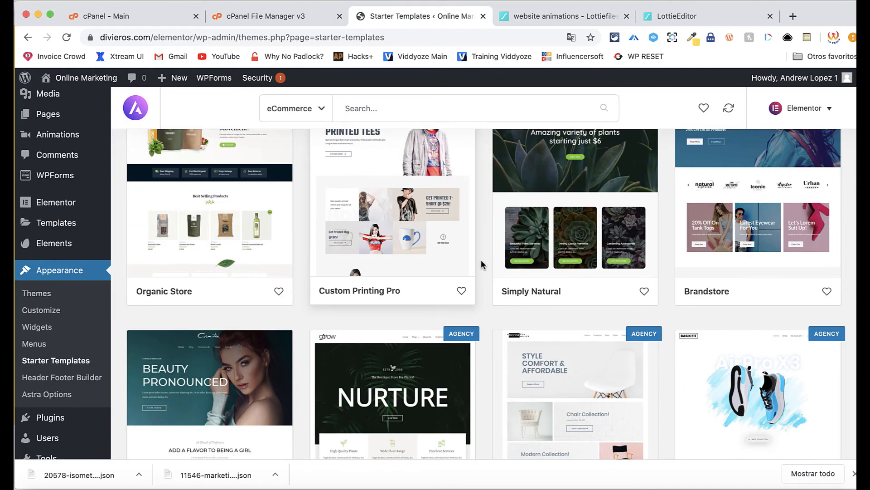
{"action": "scroll", "coordinate": [481, 264], "scroll_direction": "down", "scroll_amount": 10}
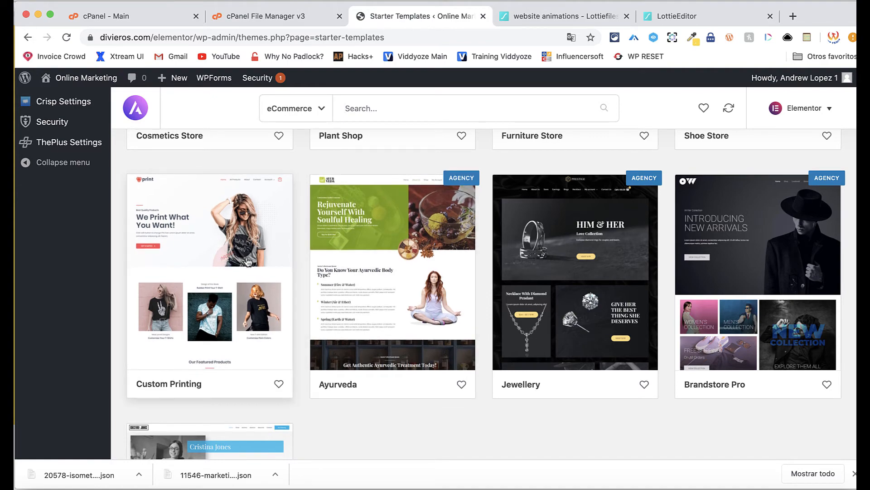
{"action": "scroll", "coordinate": [526, 214], "scroll_direction": "up", "scroll_amount": 9}
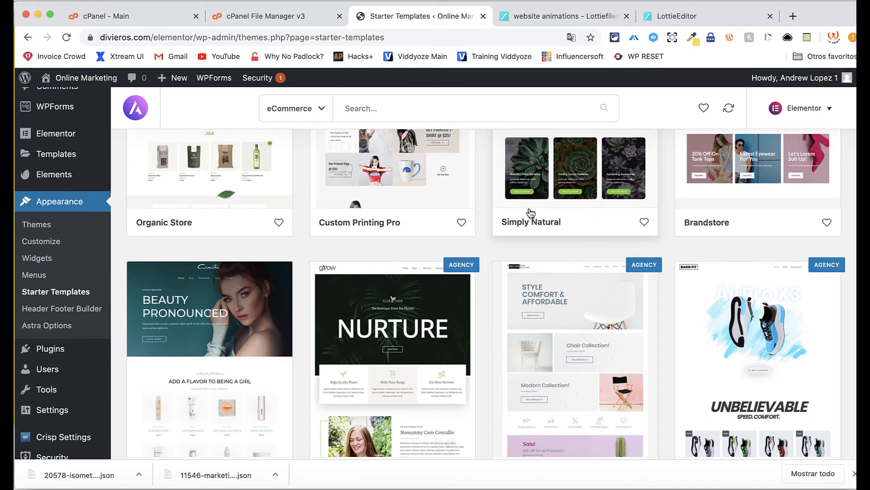
{"action": "scroll", "coordinate": [531, 213], "scroll_direction": "up", "scroll_amount": 4}
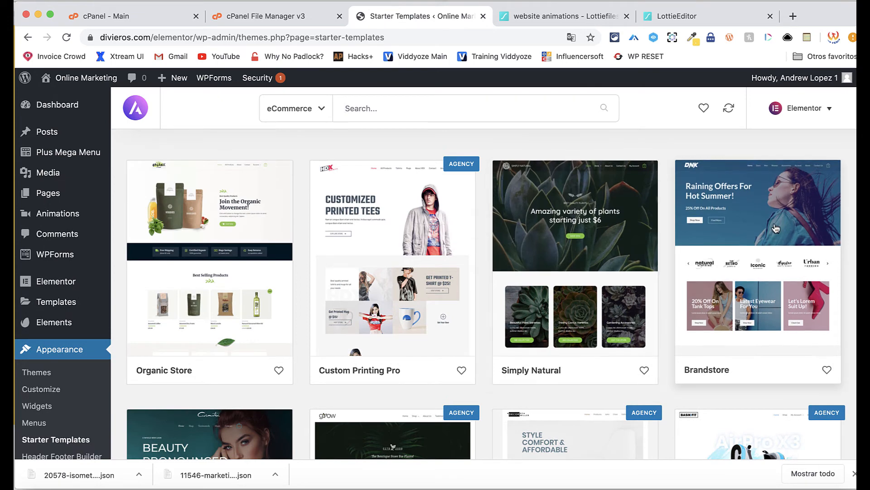
{"action": "left_click", "coordinate": [753, 290]}
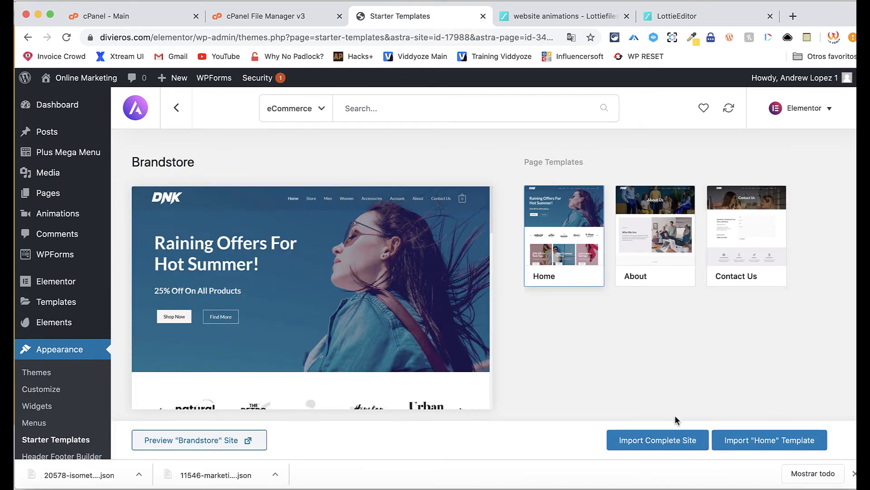
- Import the complete Brandstore site with Delete Previously Imported Site ticked, then dismiss the downloads bar
{"action": "left_click", "coordinate": [666, 438]}
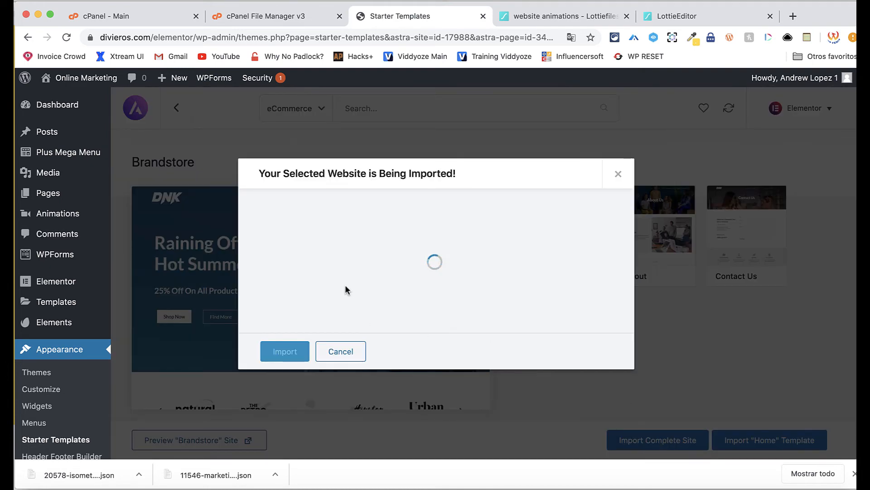
{"action": "left_click", "coordinate": [265, 215]}
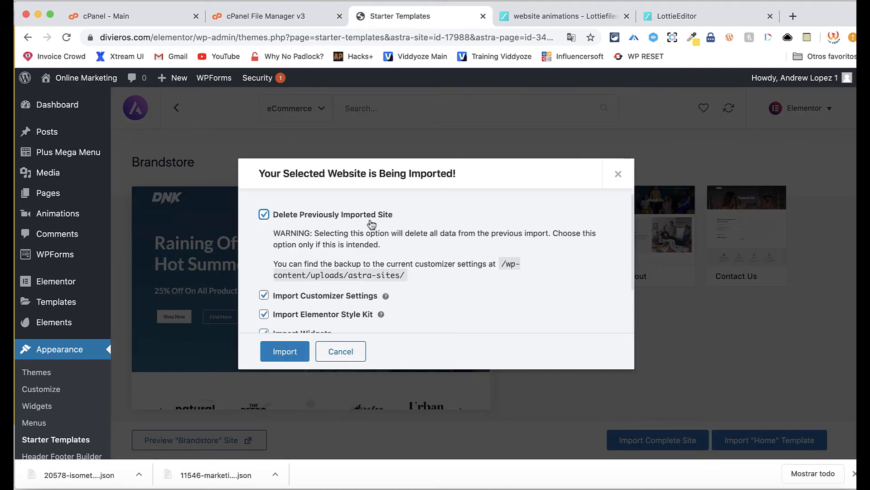
{"action": "left_click", "coordinate": [291, 350]}
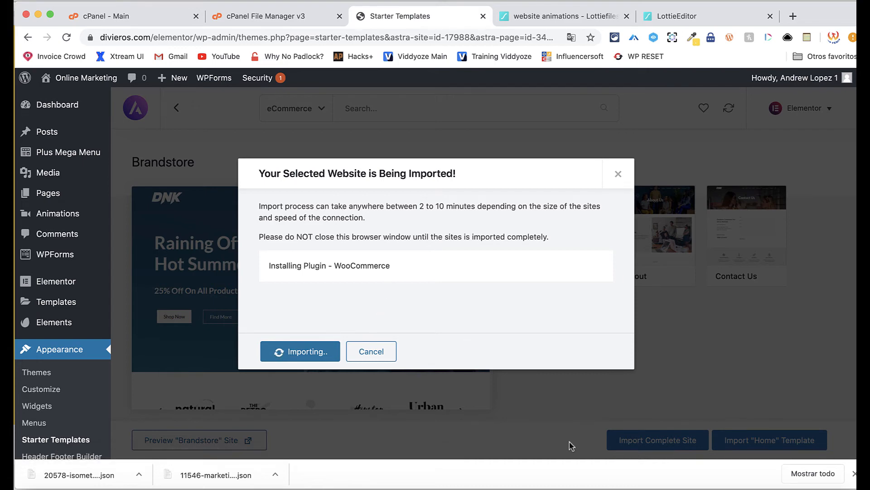
{"action": "left_click", "coordinate": [854, 474]}
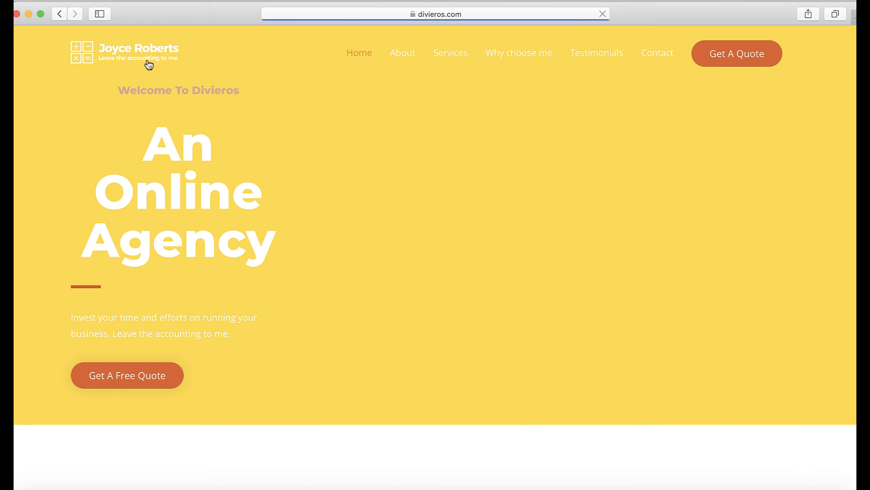
- Reload divieros.com, scroll it and open the home page, then return to the import progress
{"action": "left_click", "coordinate": [152, 59]}
{"action": "scroll", "coordinate": [568, 345], "scroll_direction": "down", "scroll_amount": 2}
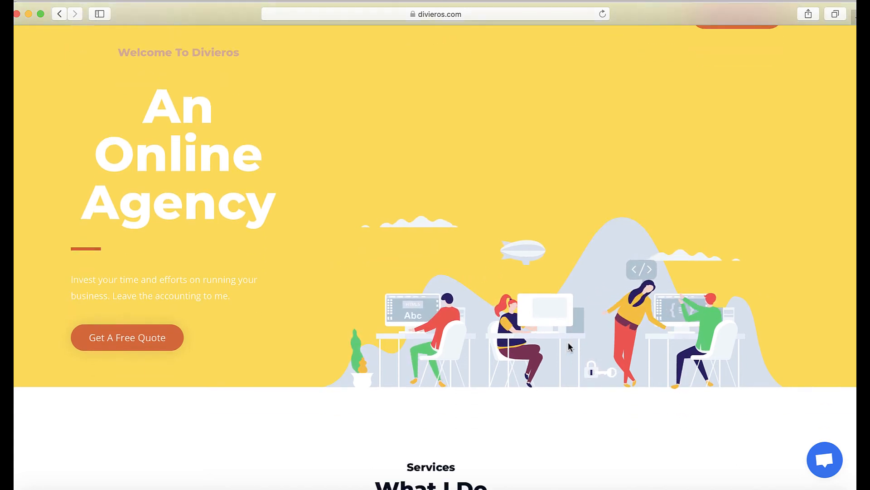
{"action": "scroll", "coordinate": [569, 347], "scroll_direction": "up", "scroll_amount": 2}
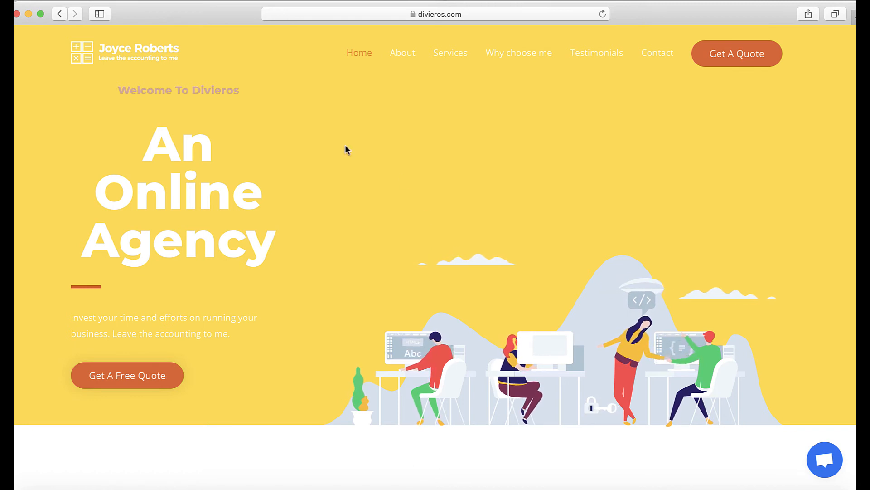
{"action": "left_click", "coordinate": [169, 68]}
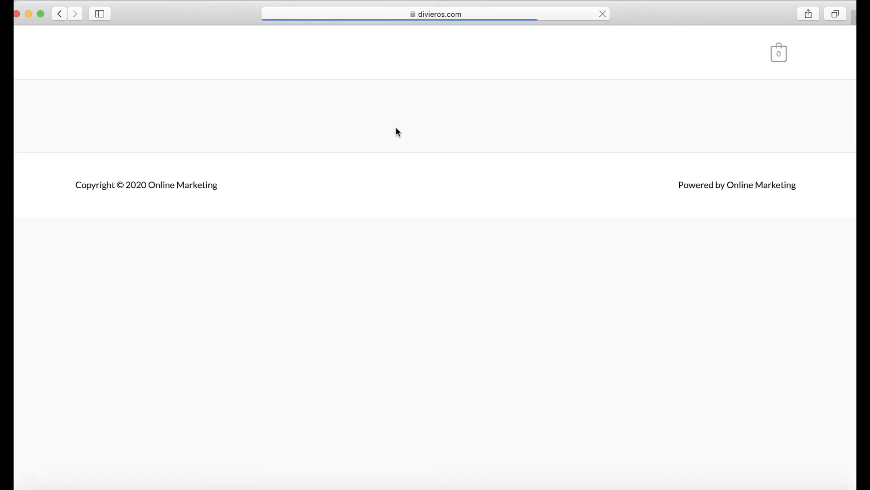
{"action": "left_click", "coordinate": [117, 488]}
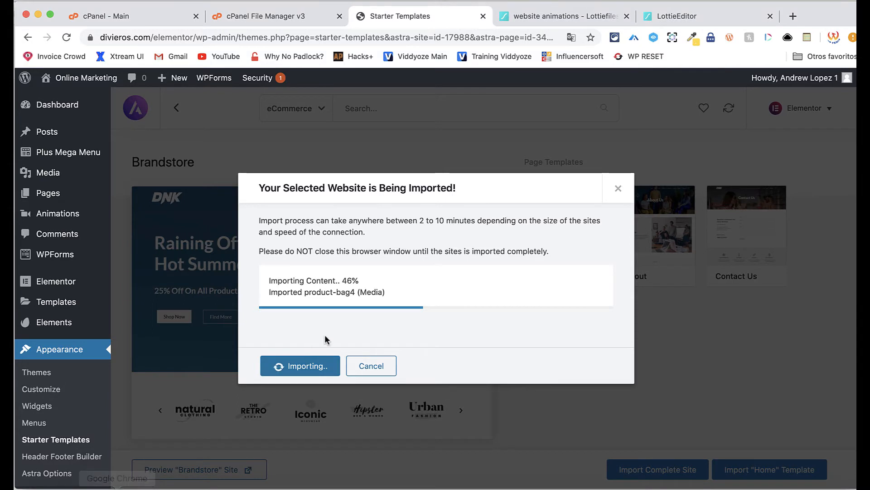
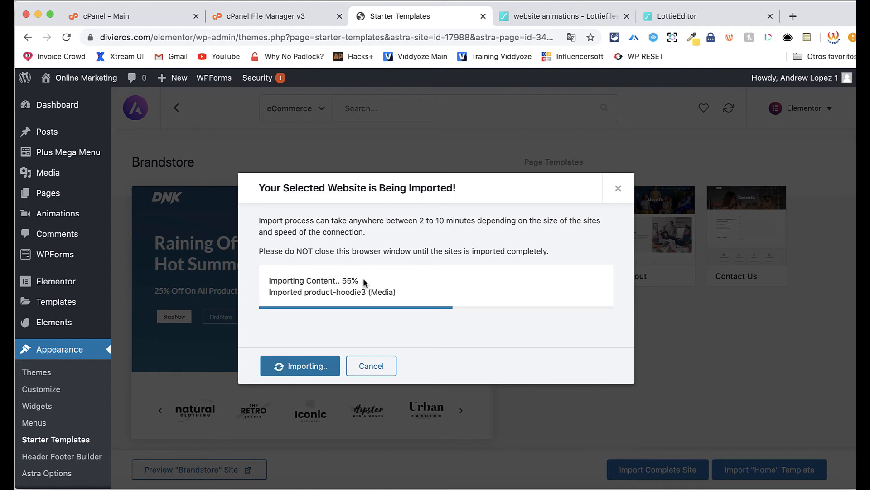
- Check the live site in Safari while the Brandstore import runs until 'Imported Successfully!' appears
{"action": "left_click", "coordinate": [90, 487]}
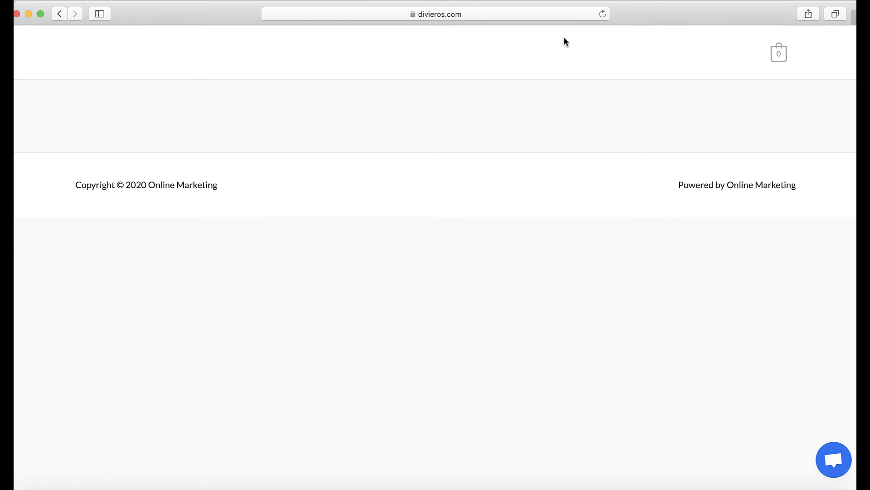
{"action": "left_click", "coordinate": [603, 14]}
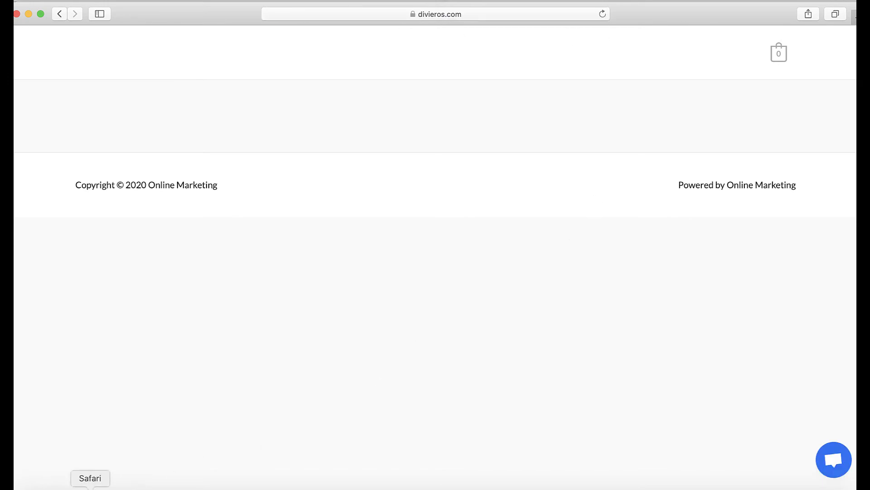
{"action": "left_click", "coordinate": [117, 486]}
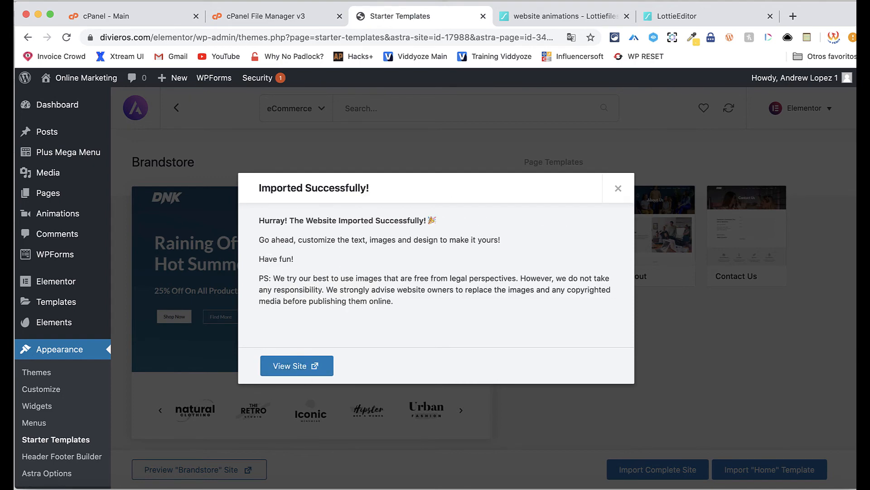
- Reload divieros.com to review the imported DNK home page, then close WordPress's success dialog
{"action": "left_click", "coordinate": [90, 484]}
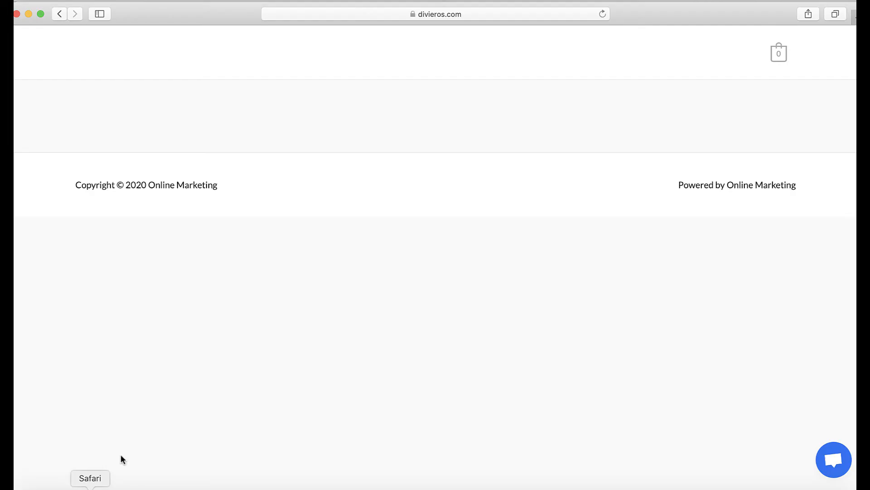
{"action": "left_click", "coordinate": [603, 14]}
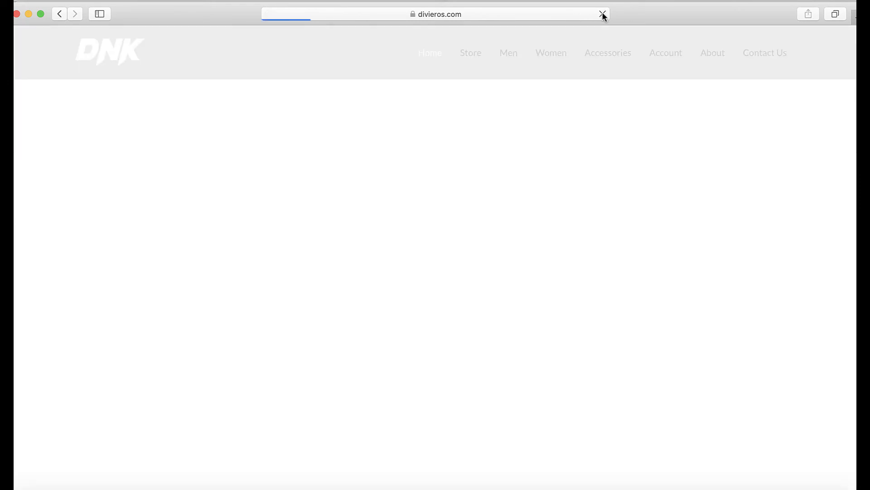
{"action": "scroll", "coordinate": [534, 181], "scroll_direction": "down", "scroll_amount": 20}
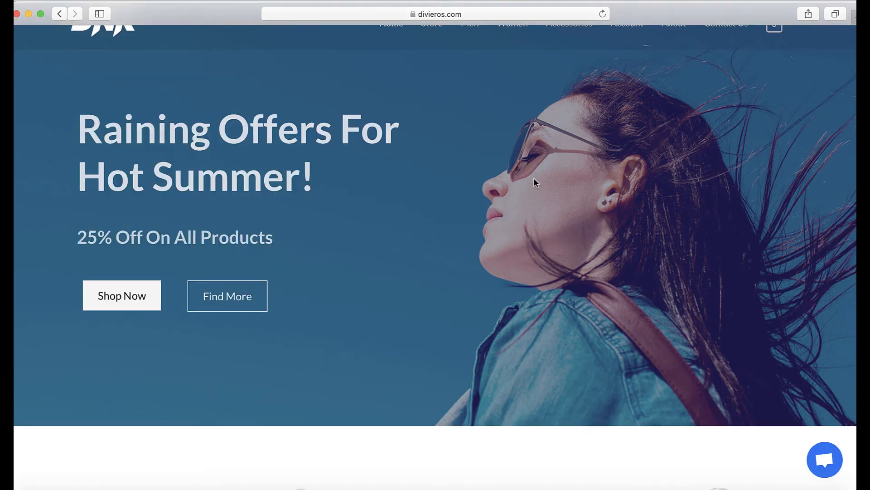
{"action": "scroll", "coordinate": [534, 181], "scroll_direction": "down", "scroll_amount": 15}
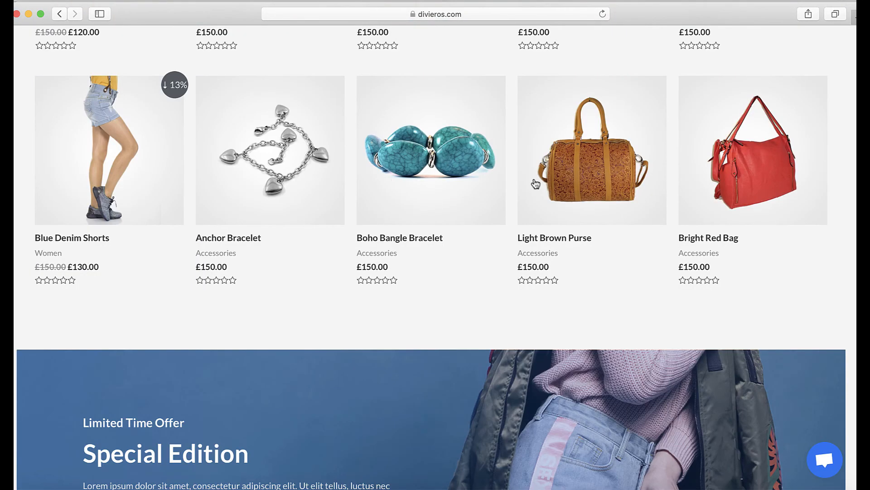
{"action": "scroll", "coordinate": [534, 180], "scroll_direction": "down", "scroll_amount": 5}
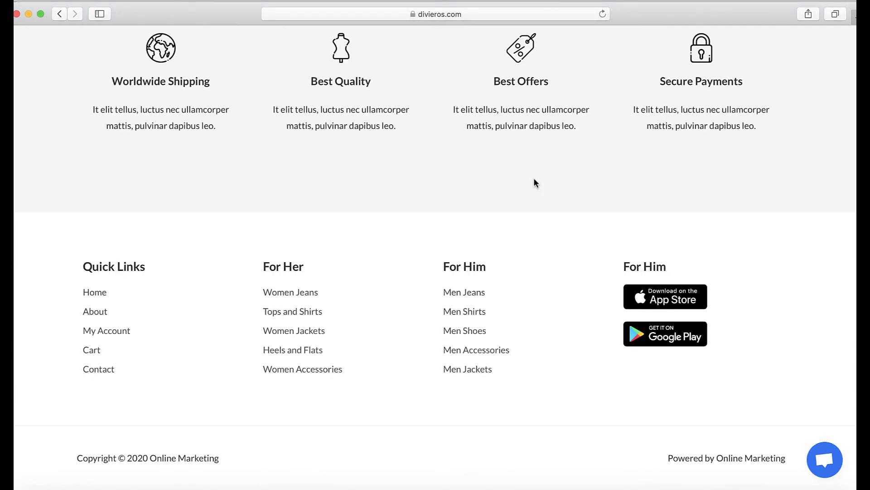
{"action": "scroll", "coordinate": [534, 180], "scroll_direction": "up", "scroll_amount": 20}
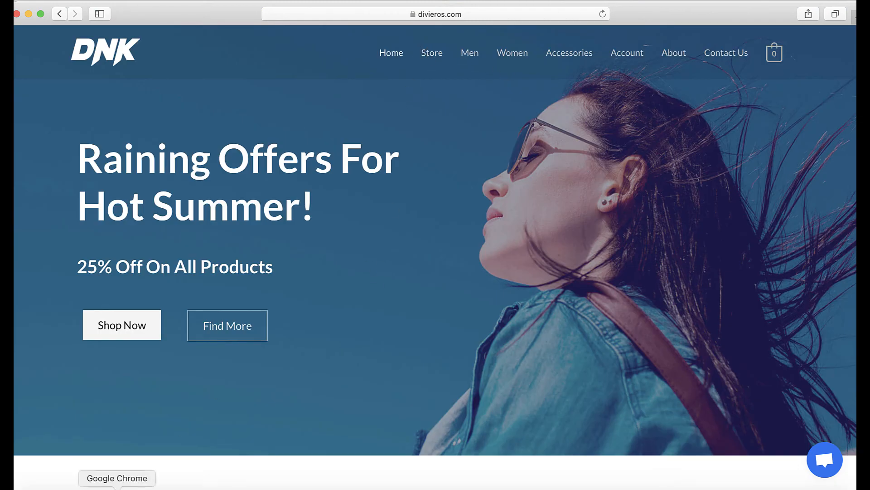
{"action": "left_click", "coordinate": [117, 488]}
{"action": "left_click", "coordinate": [616, 189]}
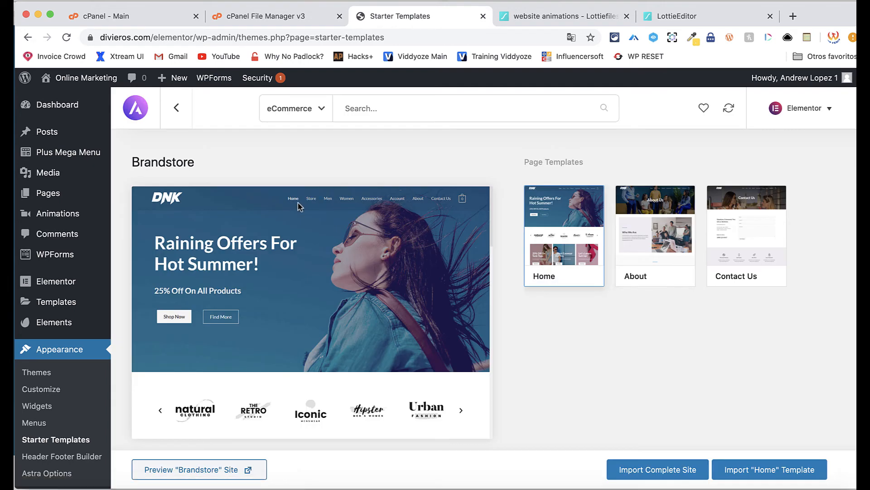
- Reload the WordPress admin so the new WooCommerce and CartFlows sidebar menus appear
{"action": "mouse_move", "coordinate": [38, 199]}
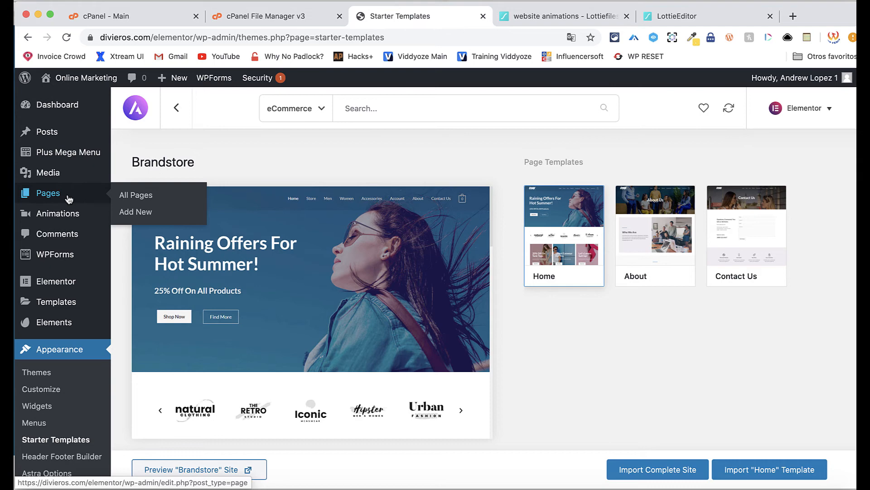
{"action": "scroll", "coordinate": [68, 199], "scroll_direction": "down", "scroll_amount": 1}
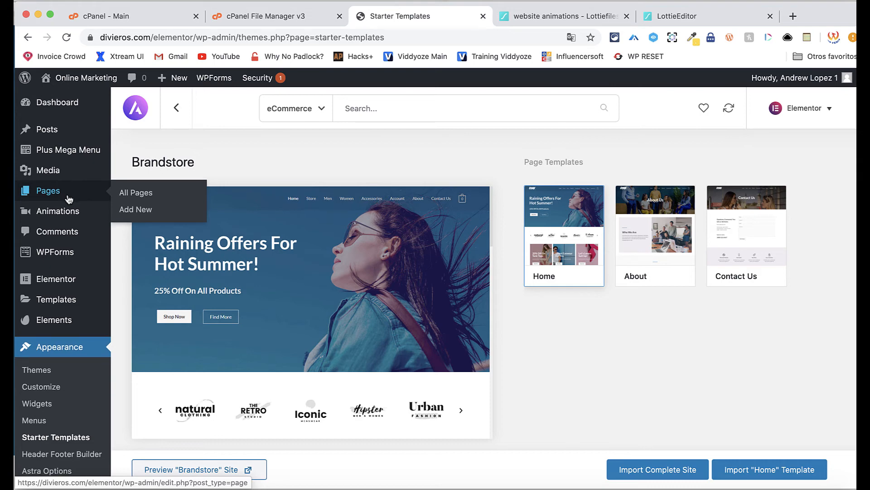
{"action": "scroll", "coordinate": [75, 251], "scroll_direction": "down", "scroll_amount": 5}
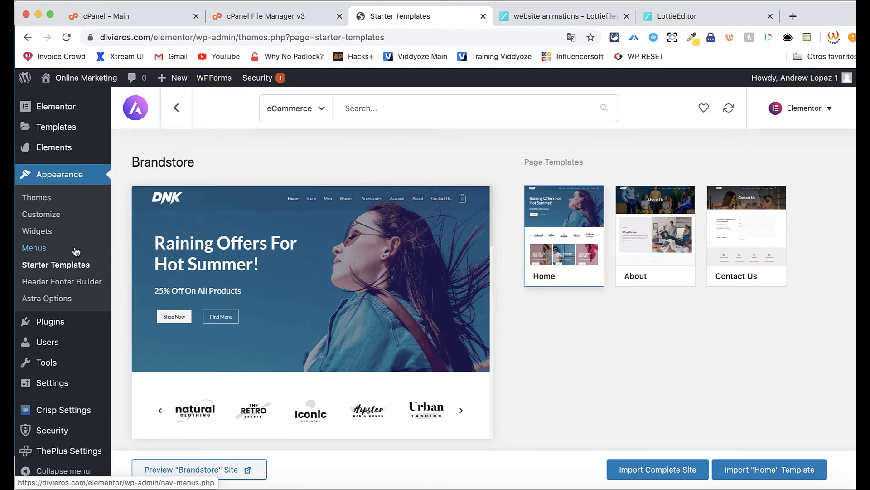
{"action": "scroll", "coordinate": [76, 252], "scroll_direction": "up", "scroll_amount": 4}
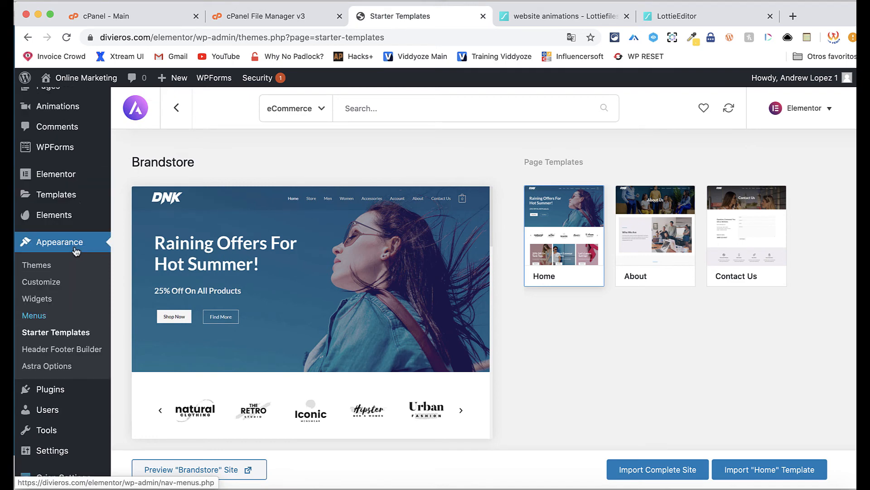
{"action": "scroll", "coordinate": [76, 251], "scroll_direction": "up", "scroll_amount": 2}
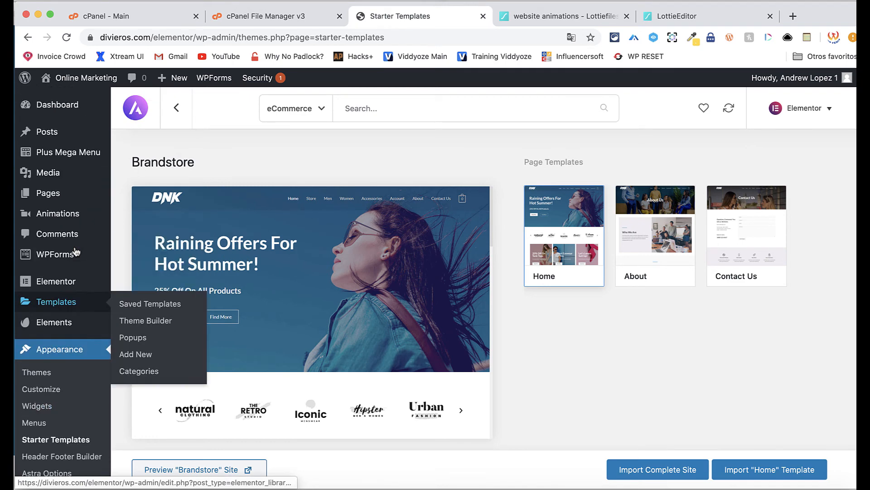
{"action": "scroll", "coordinate": [75, 252], "scroll_direction": "down", "scroll_amount": 6}
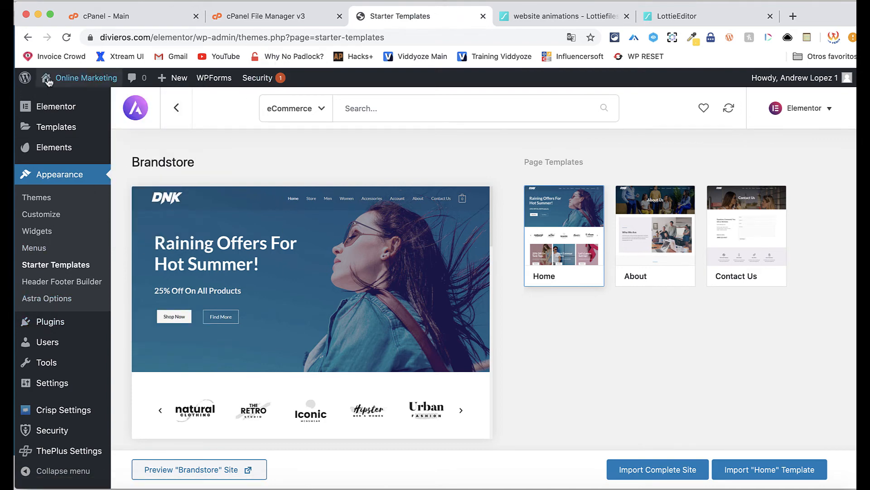
{"action": "left_click", "coordinate": [66, 38]}
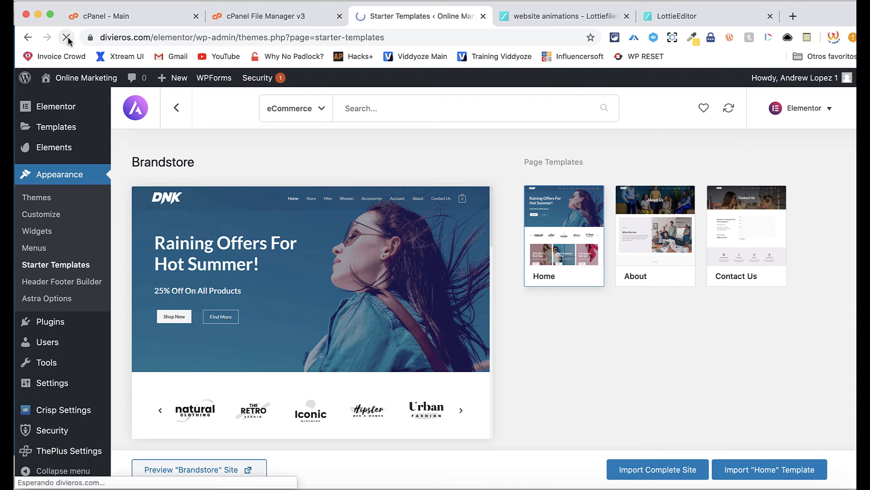
{"action": "scroll", "coordinate": [71, 283], "scroll_direction": "down", "scroll_amount": 8}
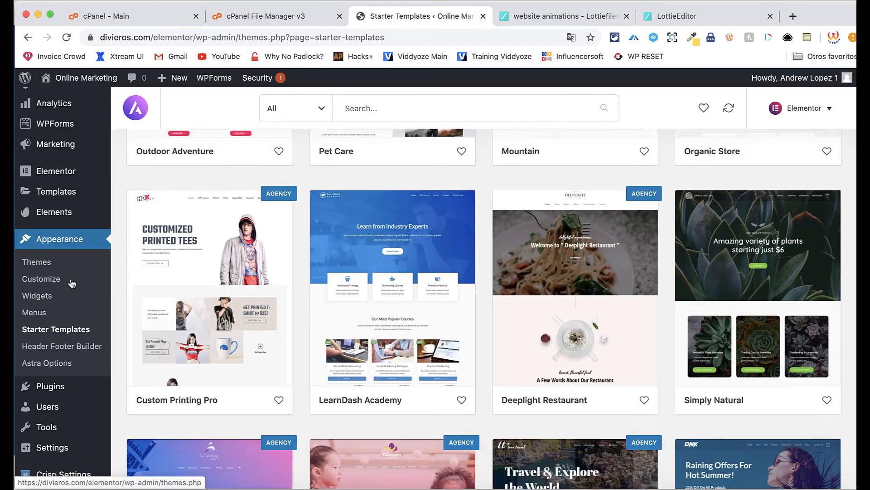
{"action": "scroll", "coordinate": [71, 283], "scroll_direction": "up", "scroll_amount": 10}
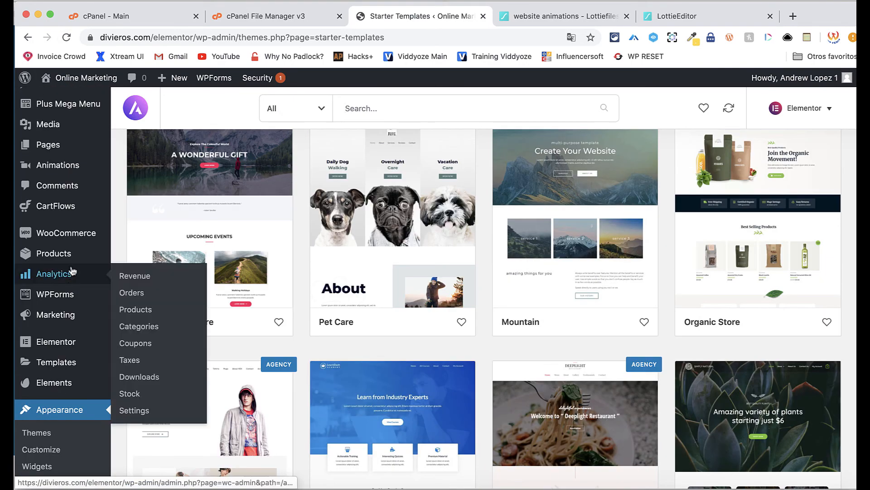
- Go to Products > All Products to list the 31 imported DNK shoe products
{"action": "mouse_move", "coordinate": [71, 243]}
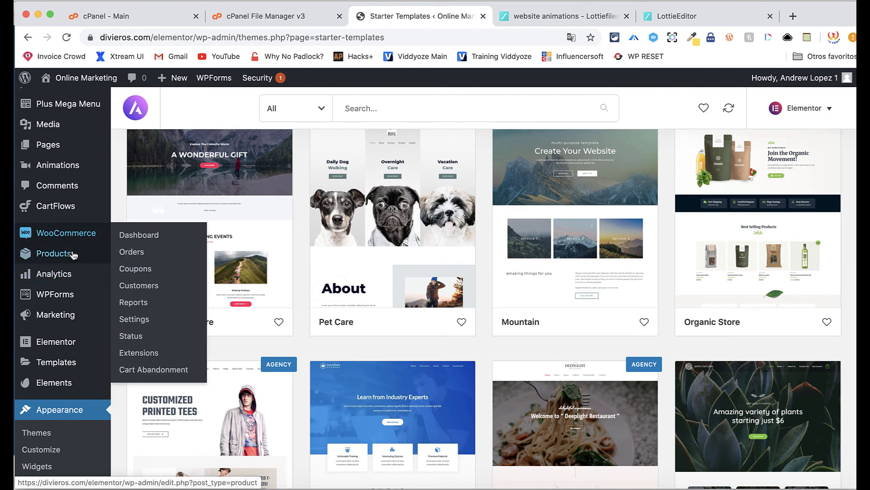
{"action": "mouse_move", "coordinate": [61, 209]}
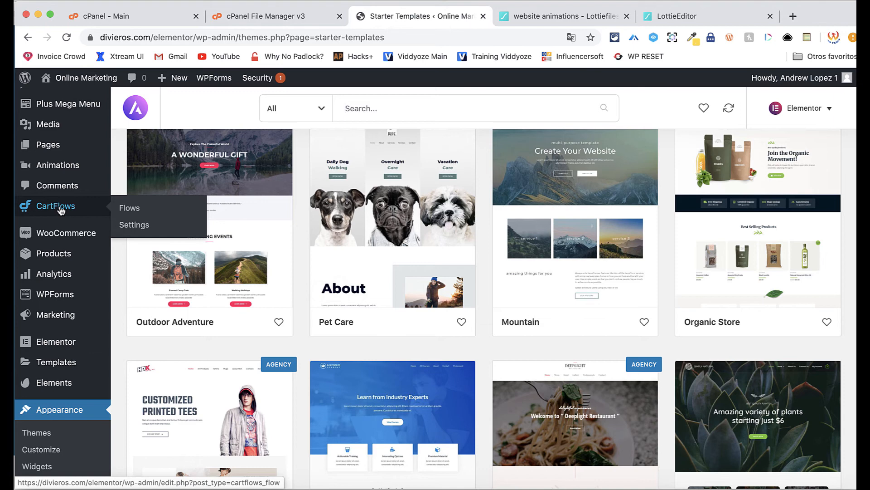
{"action": "left_click", "coordinate": [66, 256]}
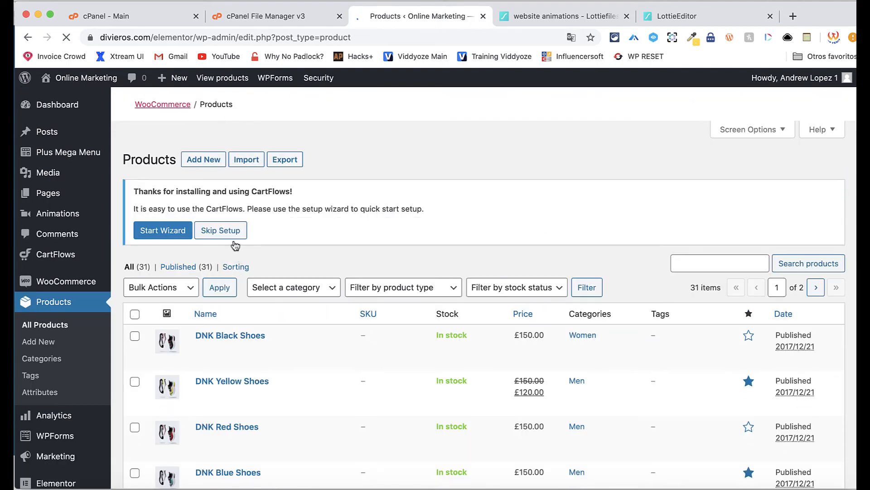
- Retitle the DNK Black Shoes product 'DNK Black Shoes 1' and update it
{"action": "scroll", "coordinate": [274, 298], "scroll_direction": "down", "scroll_amount": 1}
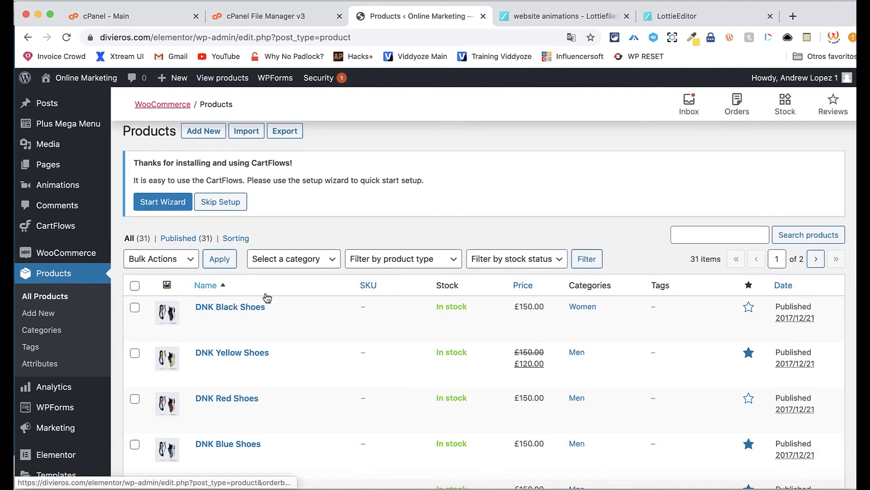
{"action": "left_click", "coordinate": [241, 309]}
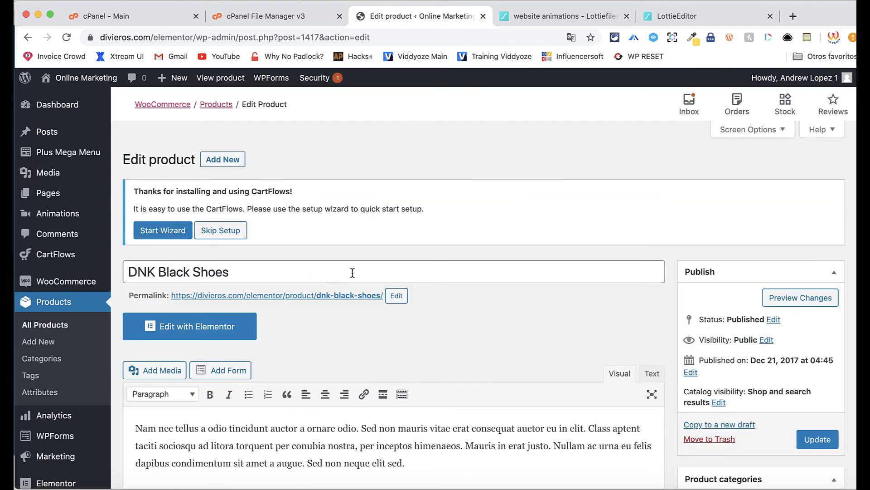
{"action": "left_click", "coordinate": [352, 272]}
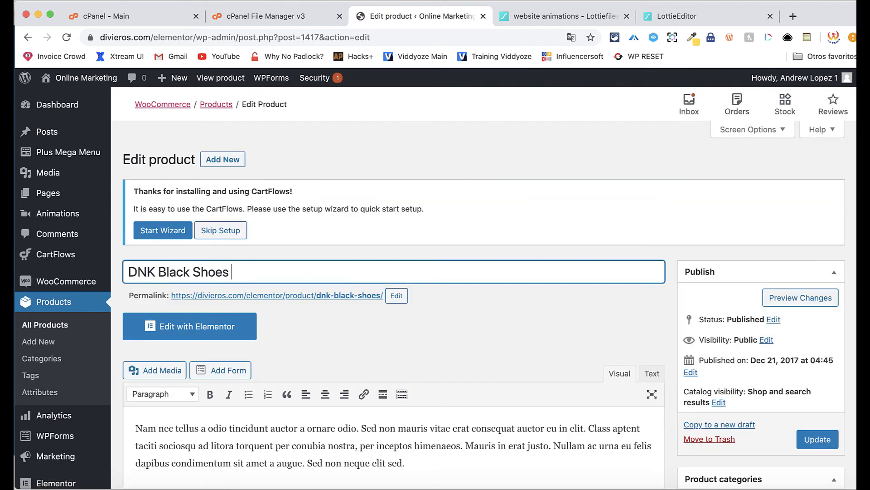
{"action": "type", "text": "1"}
{"action": "left_click", "coordinate": [803, 436]}
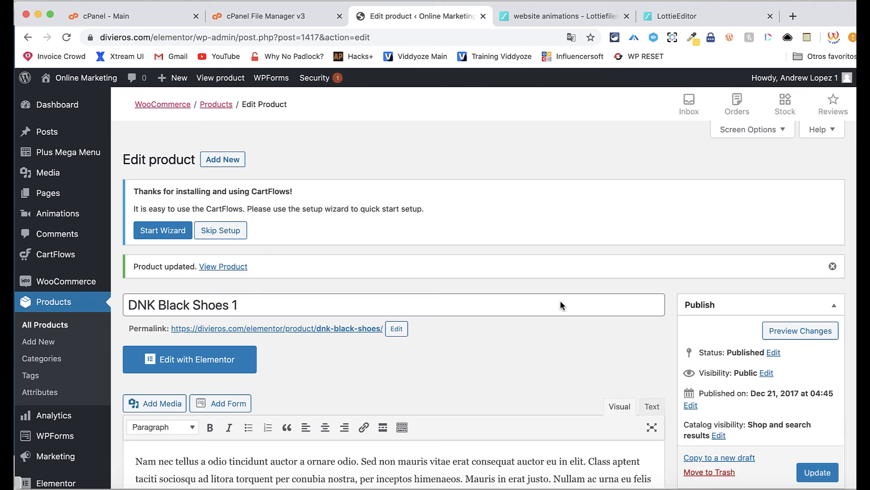
{"action": "scroll", "coordinate": [560, 300], "scroll_direction": "down", "scroll_amount": 15}
{"action": "scroll", "coordinate": [561, 300], "scroll_direction": "up", "scroll_amount": 7}
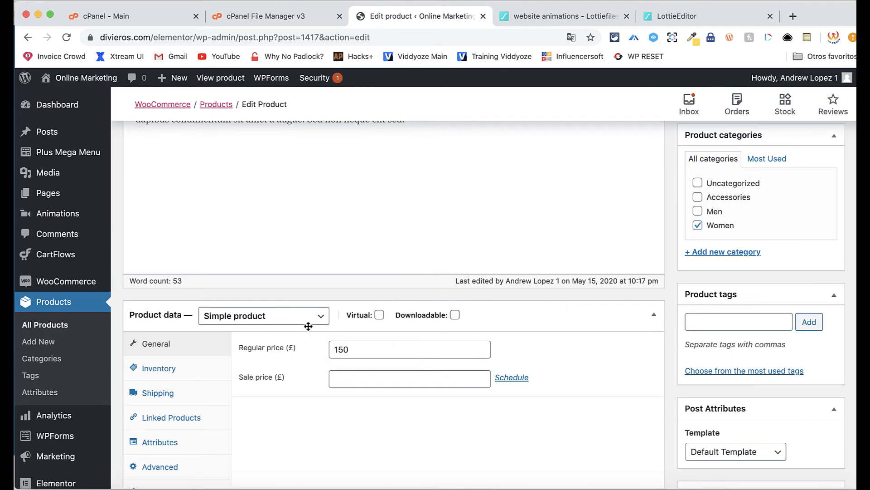
- Enter 15 as the sale price, mark the product Virtual and Downloadable, and add a file row
{"action": "left_click", "coordinate": [382, 375]}
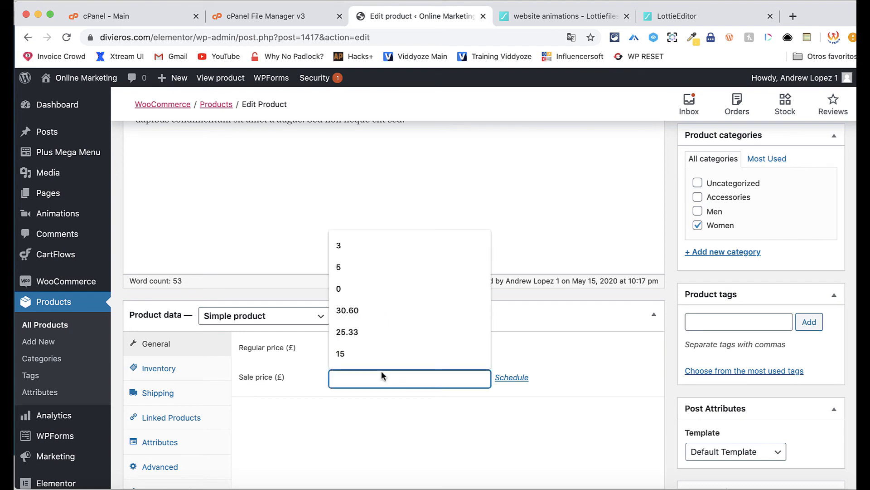
{"action": "type", "text": "1"}
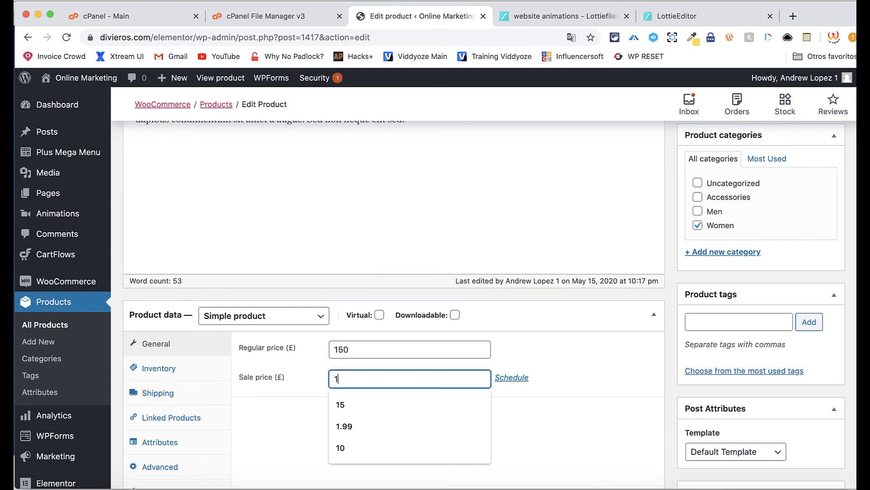
{"action": "type", "text": "5"}
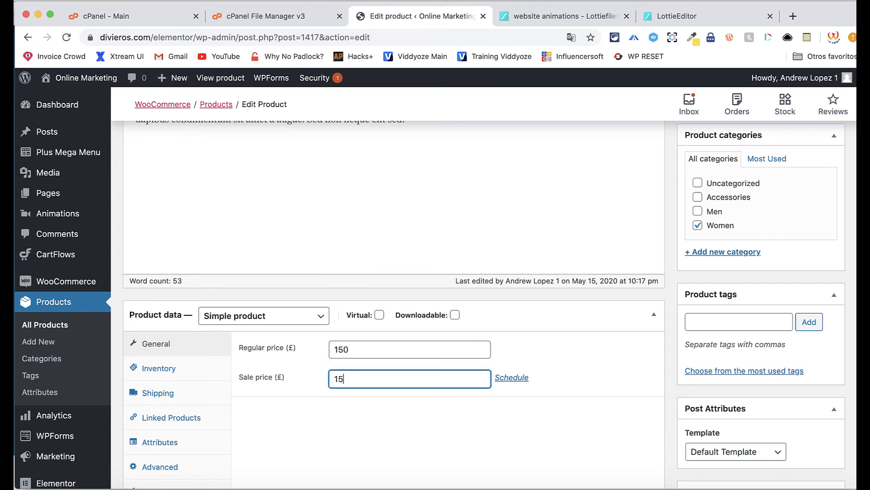
{"action": "left_click", "coordinate": [380, 317]}
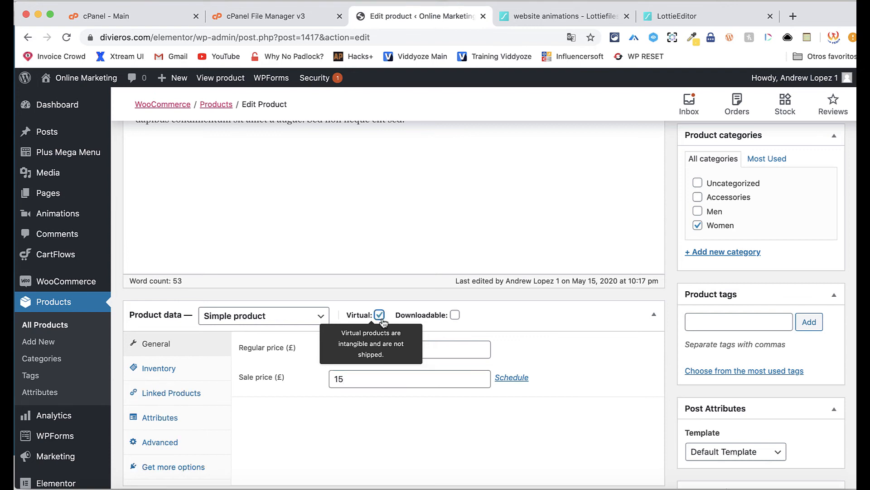
{"action": "left_click", "coordinate": [455, 315]}
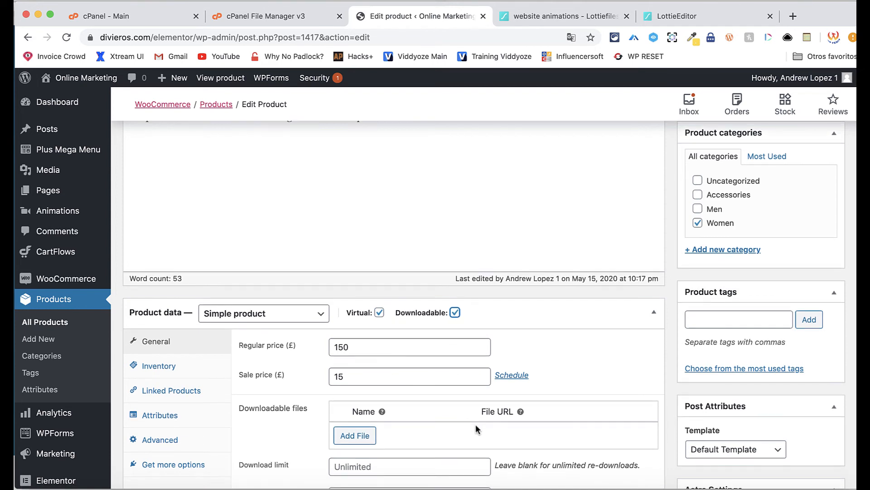
{"action": "left_click", "coordinate": [361, 434]}
{"action": "left_click", "coordinate": [386, 431]}
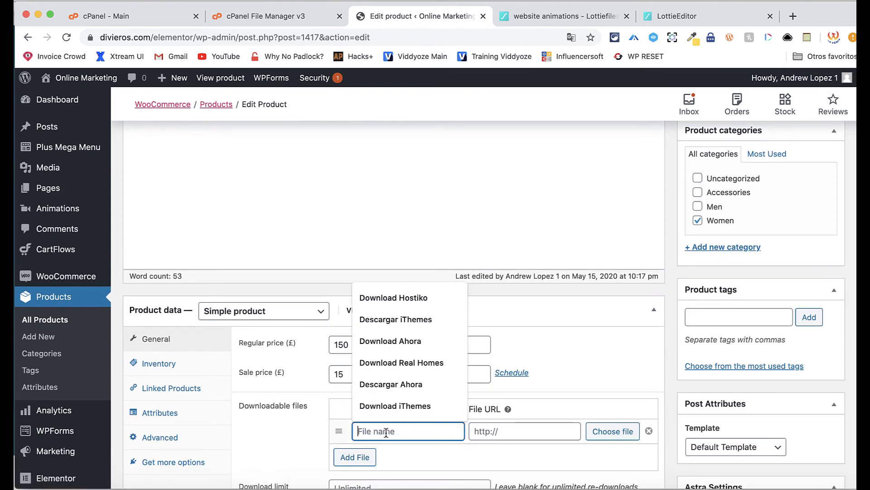
{"action": "left_click", "coordinate": [401, 319]}
- Rename the download file, replacing 'Descargar' with 'Download', and fill its URL from a saved address
{"action": "key", "text": "shift+alt+Left"}
{"action": "key", "text": "shift+alt+Left"}
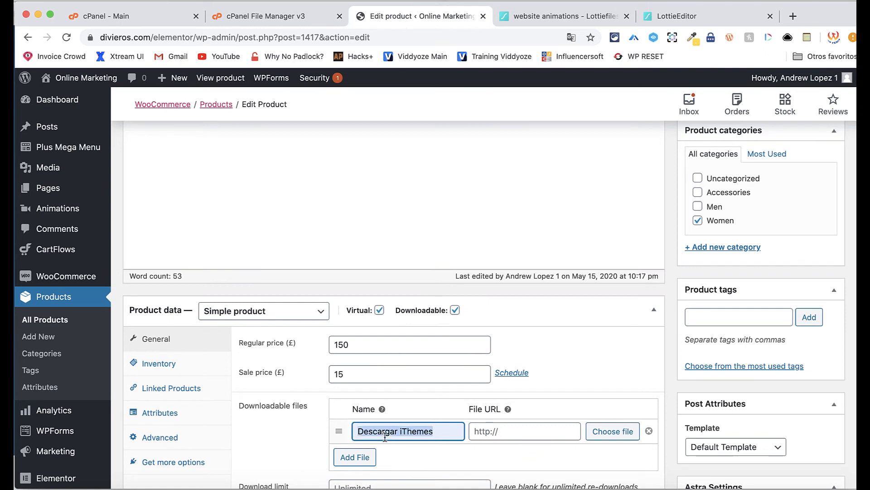
{"action": "left_click", "coordinate": [385, 434]}
{"action": "left_click_drag", "start_coordinate": [396, 433], "coordinate": [344, 434]}
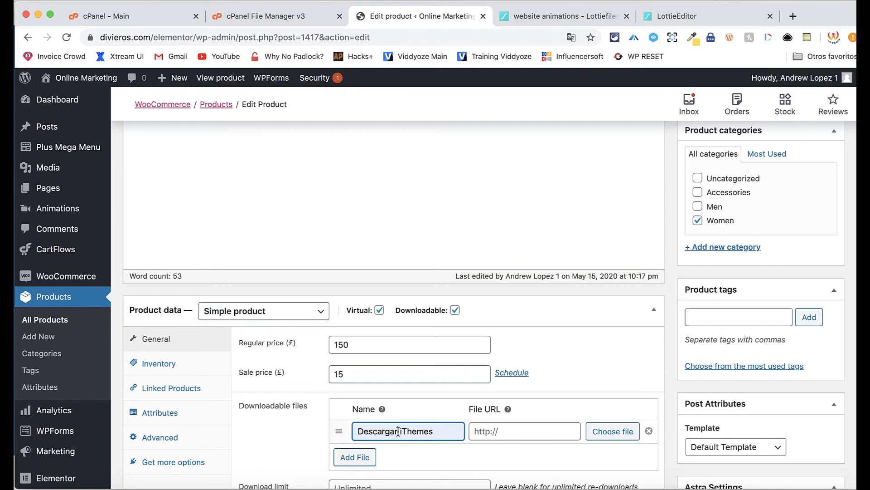
{"action": "double_click", "coordinate": [367, 429]}
{"action": "type", "text": "D"}
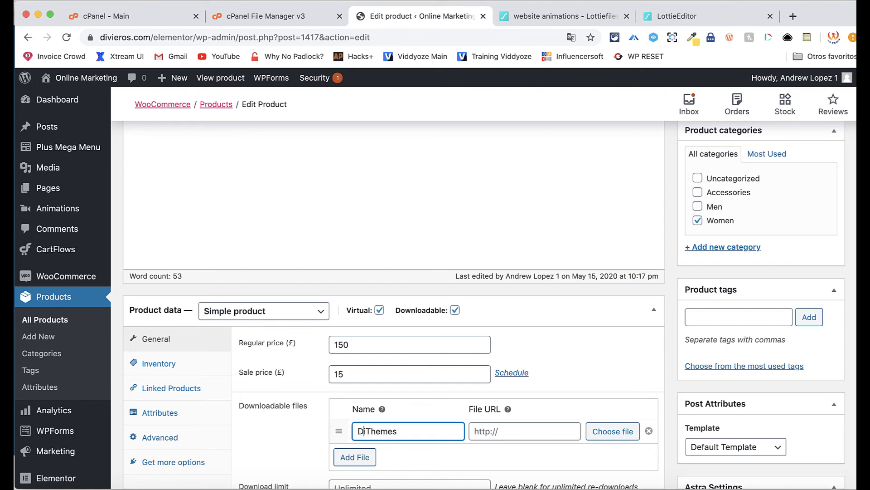
{"action": "type", "text": "ownload"}
{"action": "double_click", "coordinate": [427, 436]}
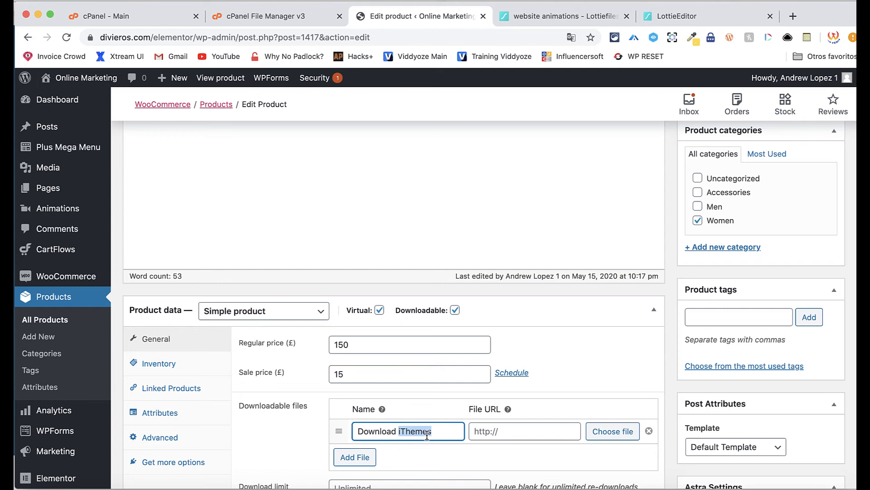
{"action": "left_click", "coordinate": [483, 430]}
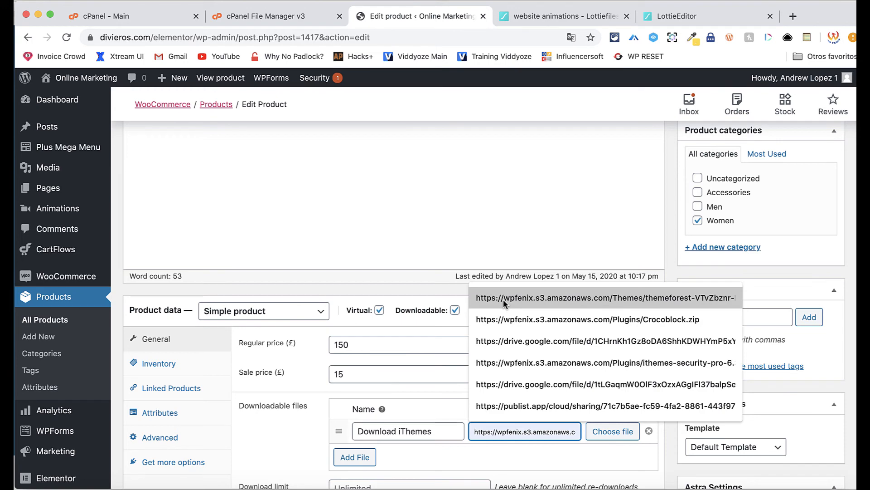
{"action": "left_click", "coordinate": [502, 320]}
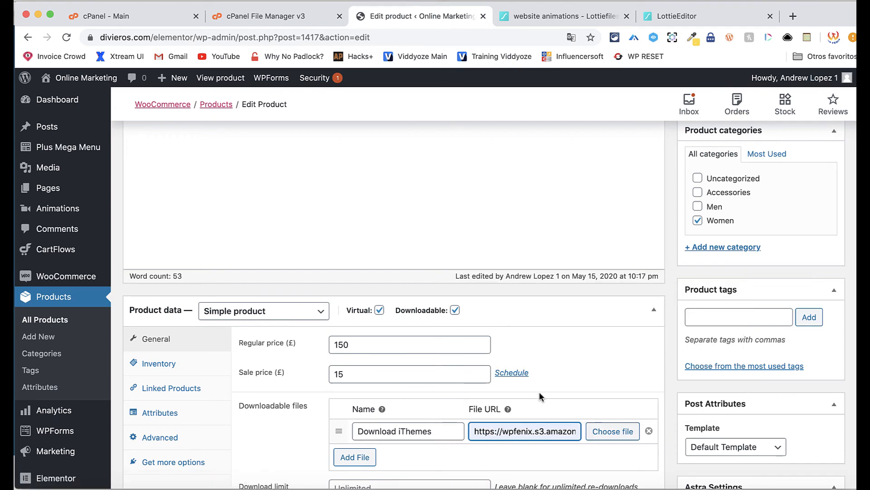
- Delete the file row and untick Downloadable and Virtual so the product ships physically
{"action": "scroll", "coordinate": [540, 397], "scroll_direction": "down", "scroll_amount": 3}
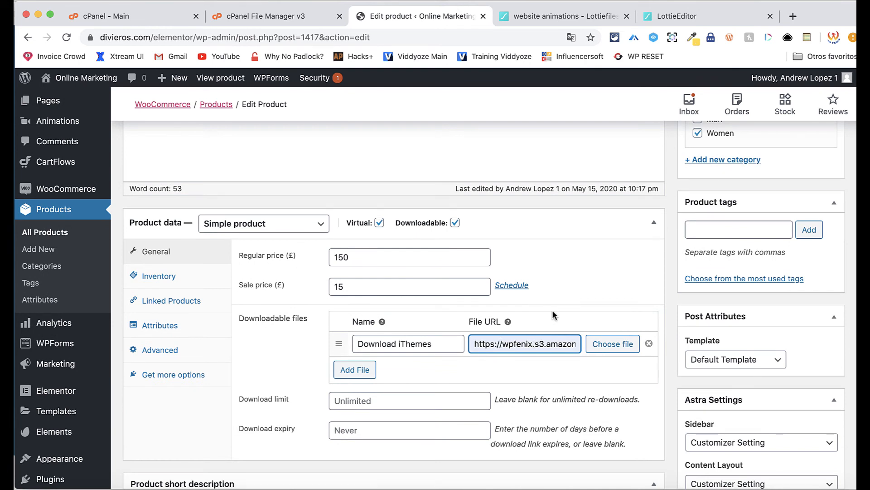
{"action": "scroll", "coordinate": [554, 314], "scroll_direction": "up", "scroll_amount": 1}
{"action": "scroll", "coordinate": [554, 314], "scroll_direction": "up", "scroll_amount": 8}
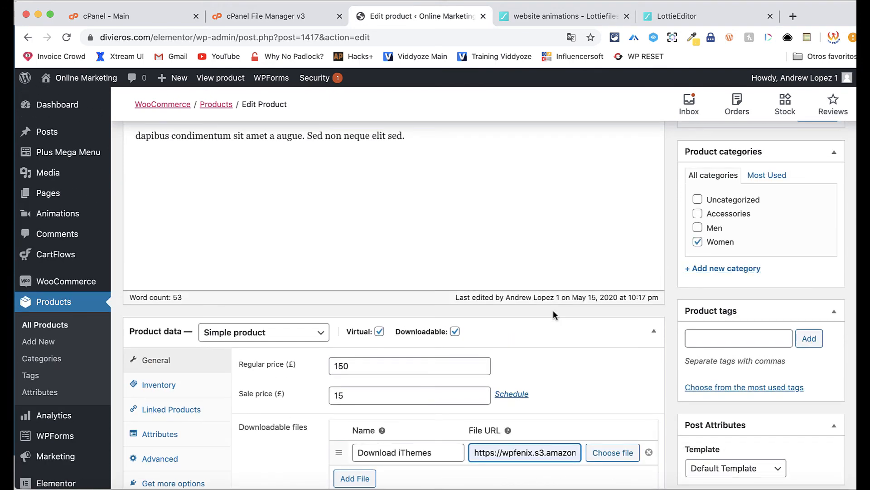
{"action": "scroll", "coordinate": [554, 311], "scroll_direction": "down", "scroll_amount": 5}
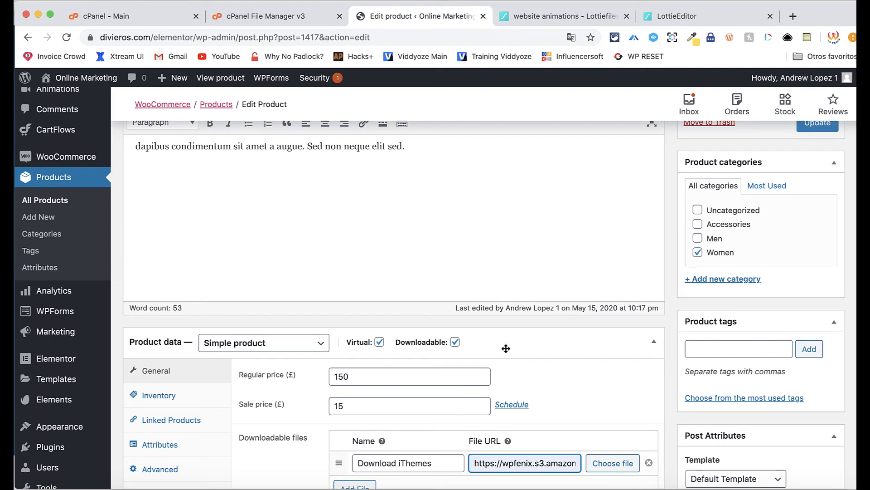
{"action": "left_click", "coordinate": [648, 463]}
{"action": "left_click", "coordinate": [455, 342]}
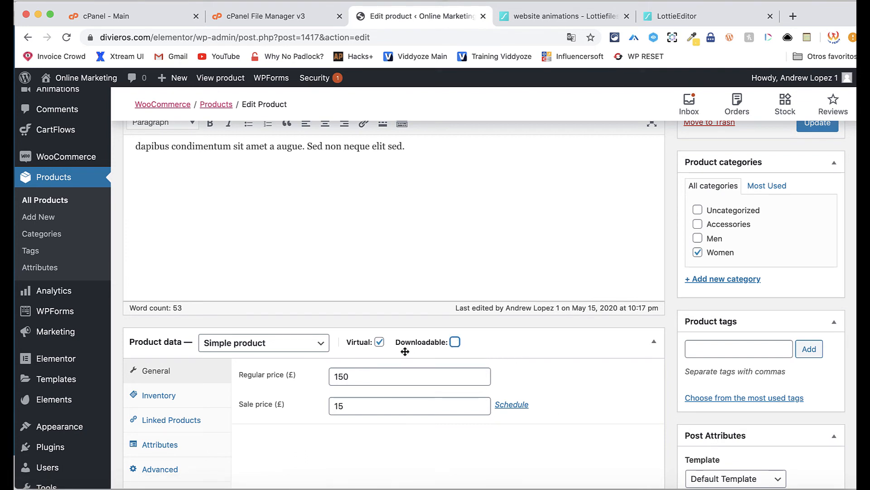
{"action": "left_click", "coordinate": [380, 344]}
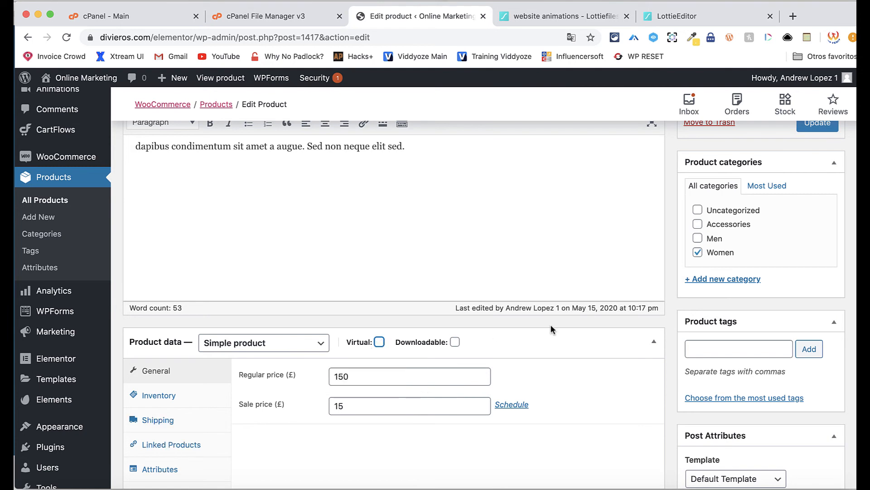
- Reload the product editor and dismiss the CartFlows setup notice with Skip Setup
{"action": "left_click", "coordinate": [66, 37]}
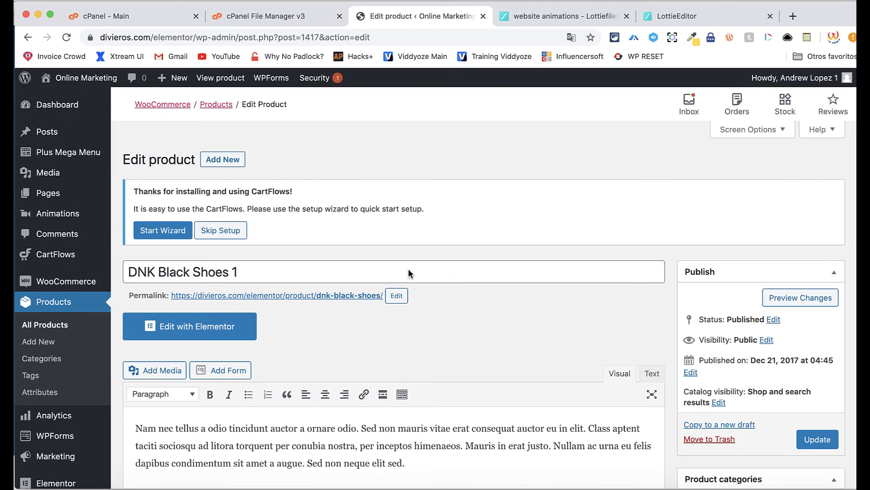
{"action": "left_click", "coordinate": [224, 237]}
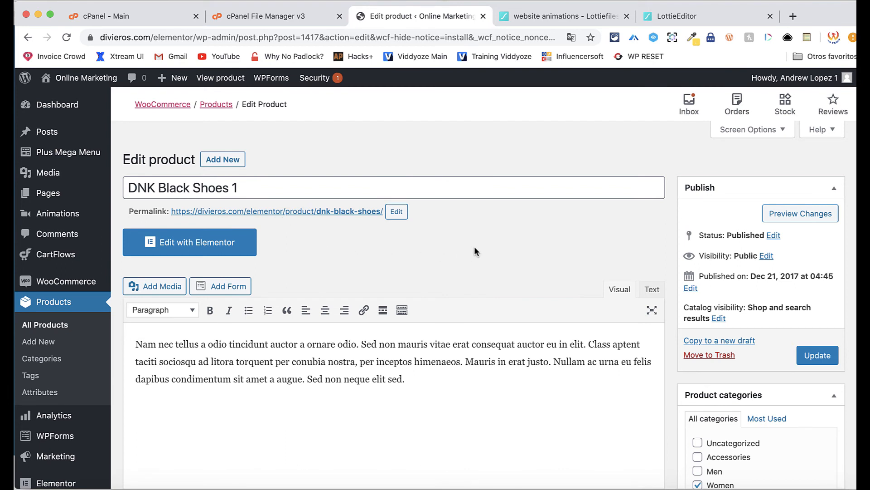
{"action": "scroll", "coordinate": [474, 248], "scroll_direction": "down", "scroll_amount": 2}
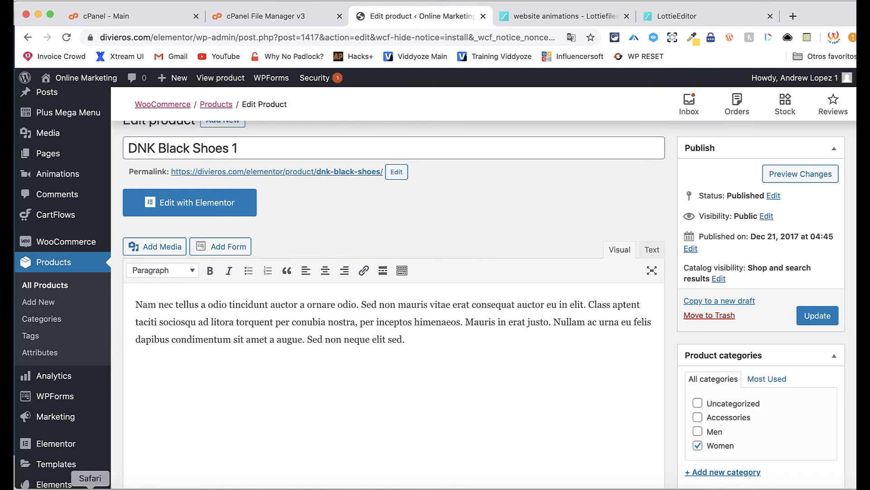
{"action": "left_click", "coordinate": [90, 485]}
- Browse the live site's Store, Men, Account and Contact Us pages, then return to Home
{"action": "scroll", "coordinate": [206, 321], "scroll_direction": "down", "scroll_amount": 15}
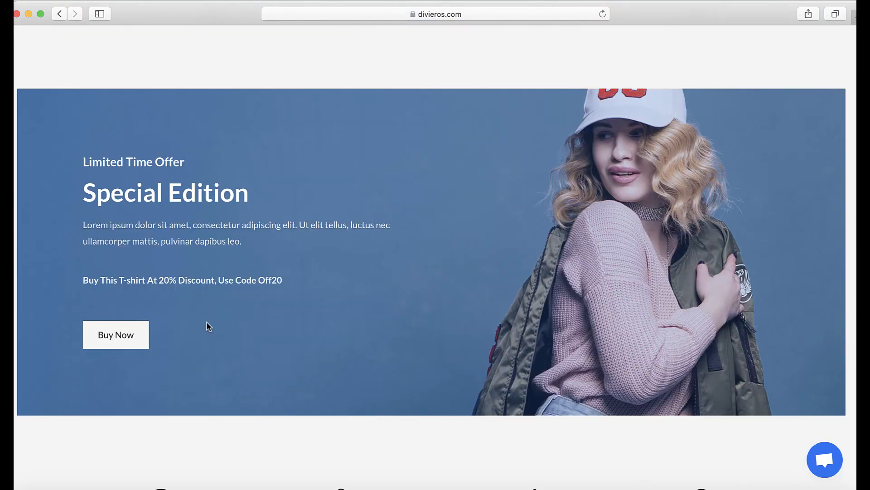
{"action": "scroll", "coordinate": [206, 321], "scroll_direction": "down", "scroll_amount": 10}
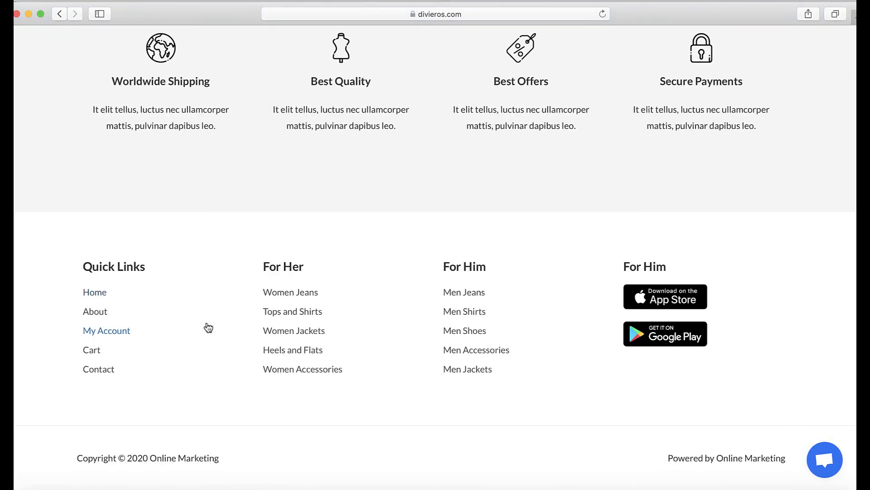
{"action": "scroll", "coordinate": [206, 327], "scroll_direction": "up", "scroll_amount": 20}
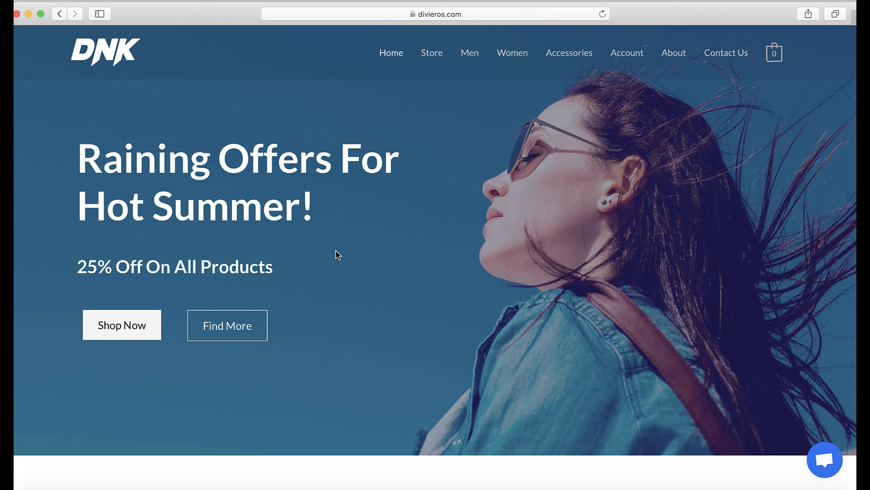
{"action": "left_click", "coordinate": [439, 62]}
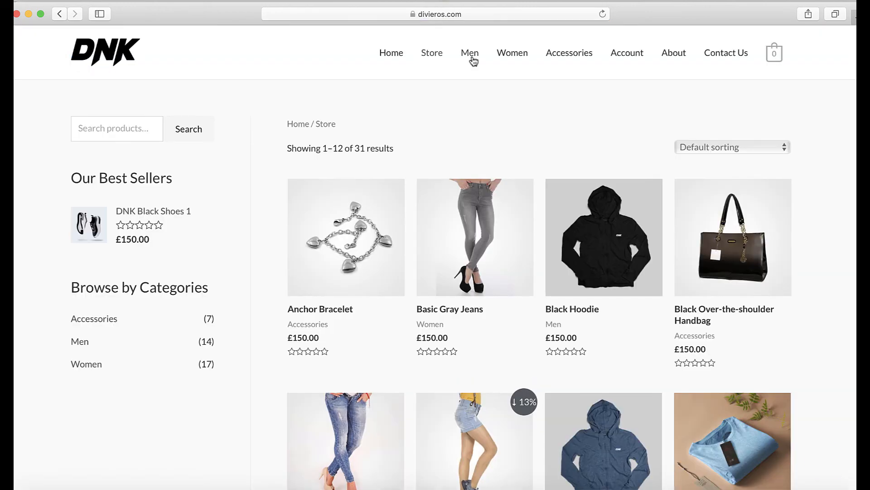
{"action": "left_click", "coordinate": [476, 58]}
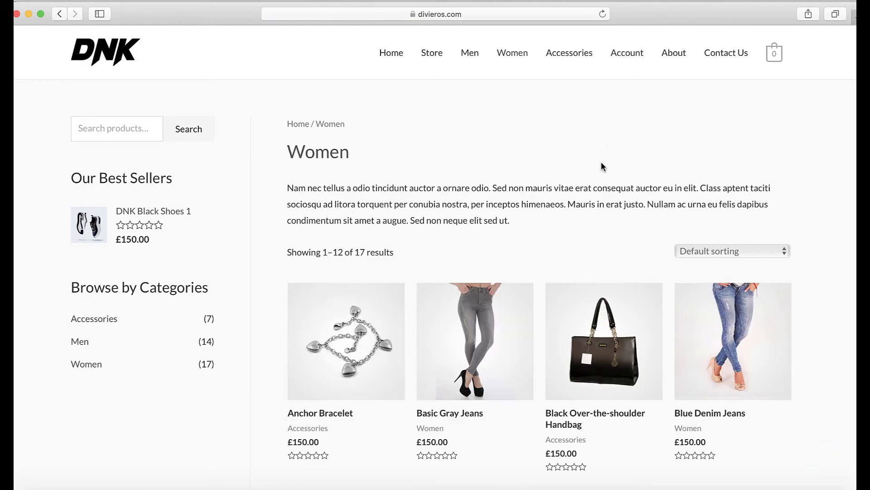
{"action": "left_click", "coordinate": [638, 56]}
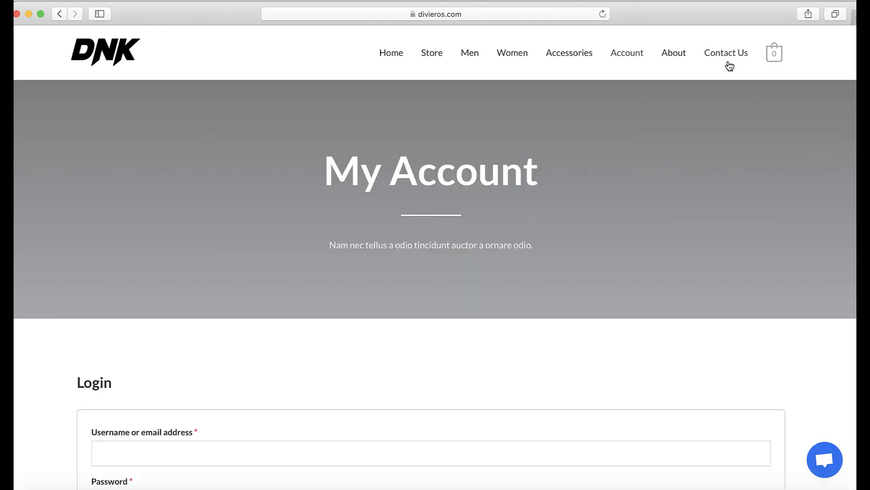
{"action": "left_click", "coordinate": [728, 60]}
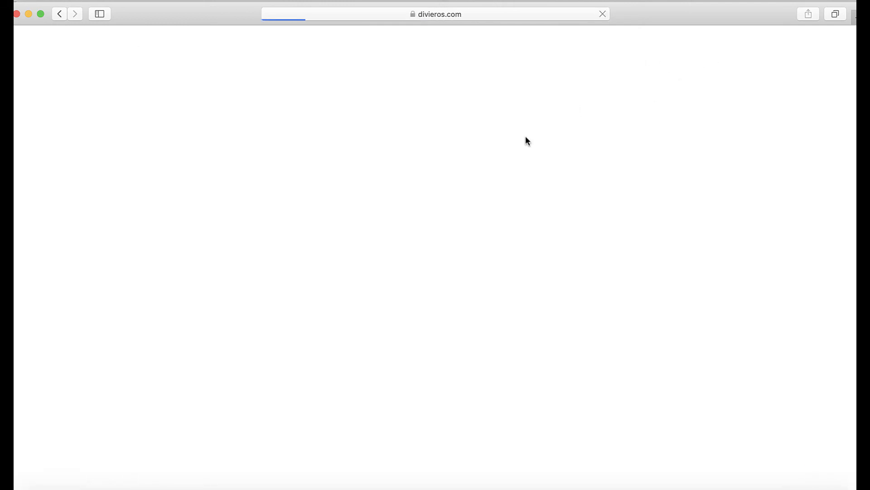
{"action": "scroll", "coordinate": [479, 247], "scroll_direction": "down", "scroll_amount": 6}
{"action": "scroll", "coordinate": [479, 248], "scroll_direction": "down", "scroll_amount": 4}
{"action": "scroll", "coordinate": [480, 249], "scroll_direction": "up", "scroll_amount": 10}
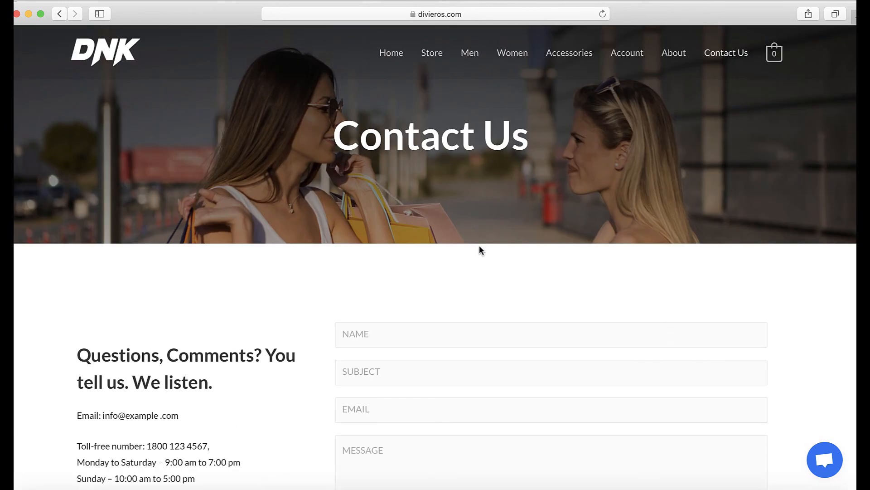
{"action": "left_click", "coordinate": [388, 60]}
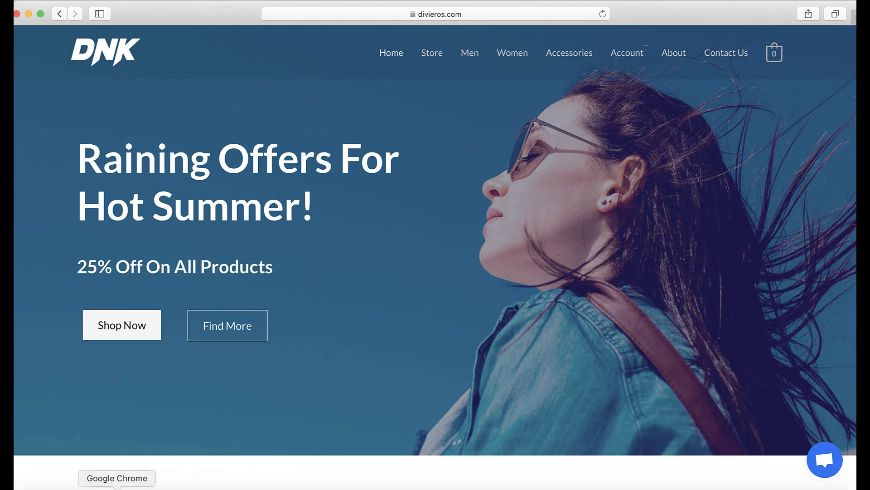
{"action": "left_click", "coordinate": [117, 487]}
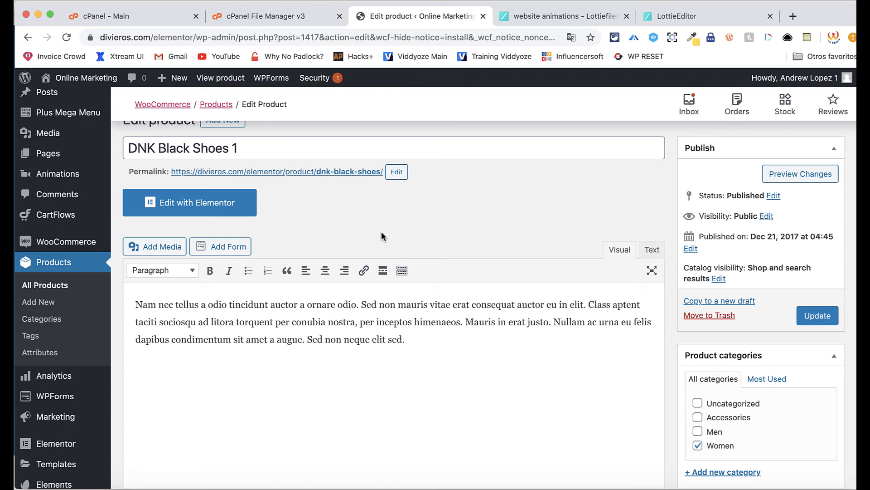
- Open Elements > Welcome and show the Free Template Kits library of 165 kits
{"action": "mouse_move", "coordinate": [46, 442]}
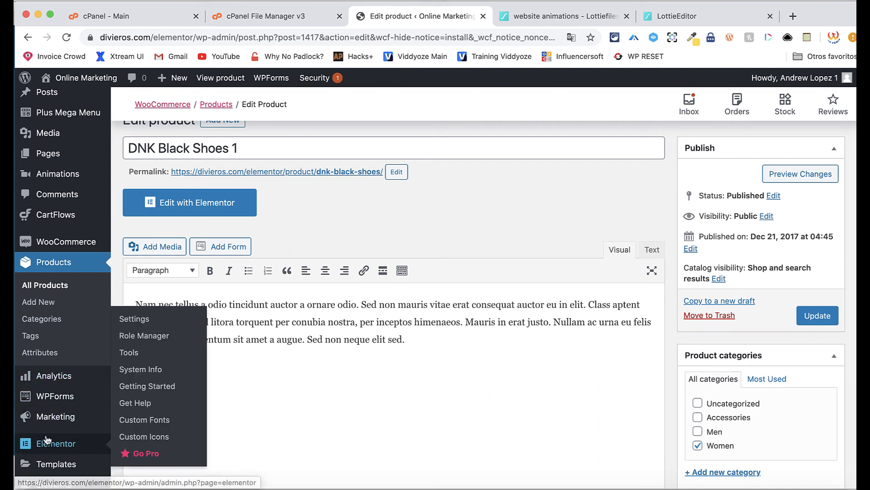
{"action": "scroll", "coordinate": [47, 439], "scroll_direction": "down", "scroll_amount": 1}
{"action": "scroll", "coordinate": [47, 440], "scroll_direction": "down", "scroll_amount": 1}
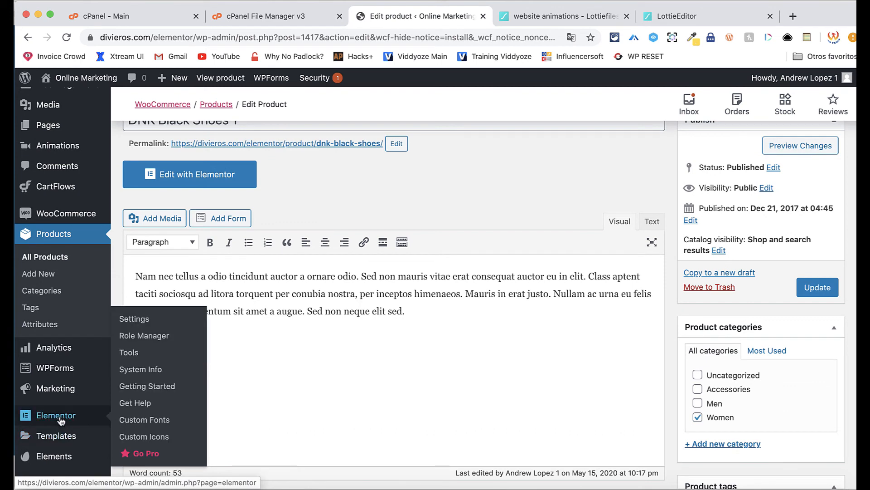
{"action": "left_click", "coordinate": [58, 457]}
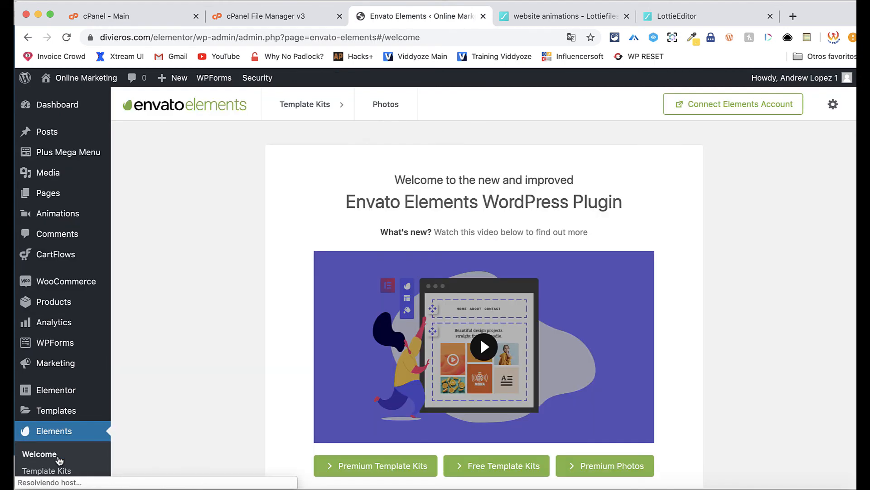
{"action": "left_click", "coordinate": [458, 467]}
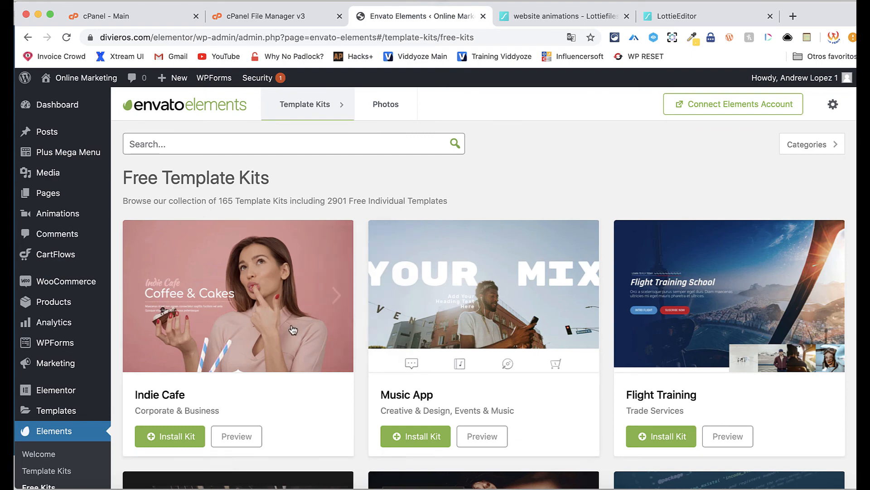
{"action": "scroll", "coordinate": [328, 295], "scroll_direction": "down", "scroll_amount": 6}
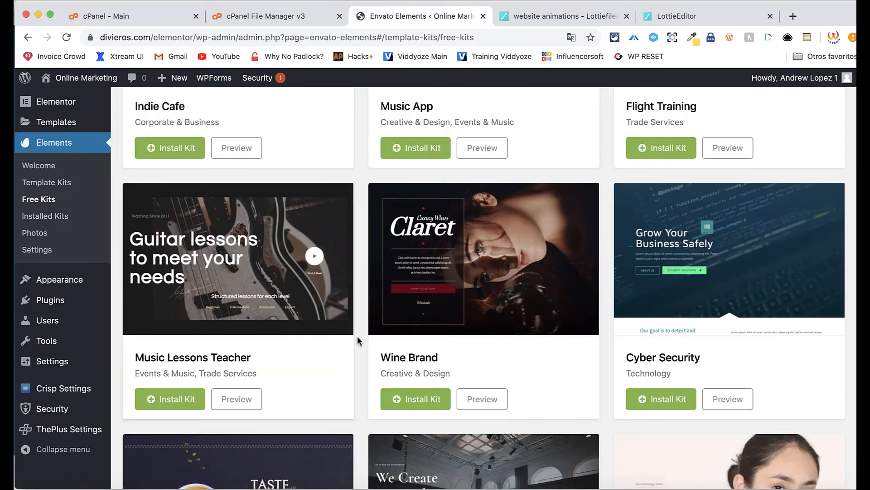
{"action": "scroll", "coordinate": [358, 340], "scroll_direction": "down", "scroll_amount": 4}
{"action": "scroll", "coordinate": [358, 337], "scroll_direction": "up", "scroll_amount": 10}
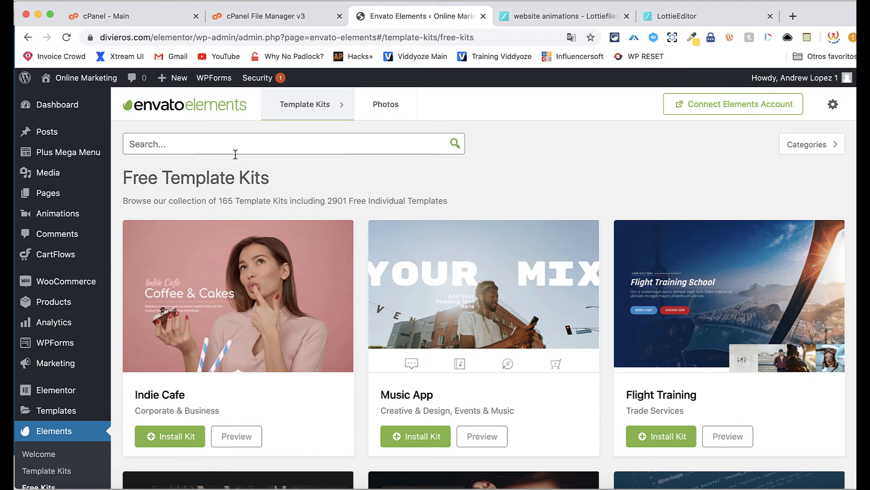
- Search the free template kits for 'store', then for 'ecommerce'
{"action": "type", "text": "store"}
{"action": "key", "text": "Return"}
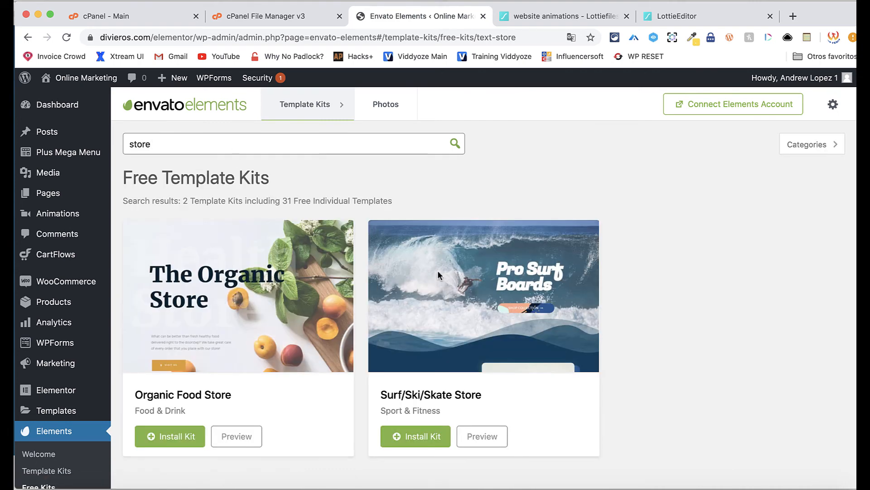
{"action": "scroll", "coordinate": [608, 316], "scroll_direction": "down", "scroll_amount": 3}
{"action": "scroll", "coordinate": [607, 315], "scroll_direction": "up", "scroll_amount": 3}
{"action": "double_click", "coordinate": [268, 141]}
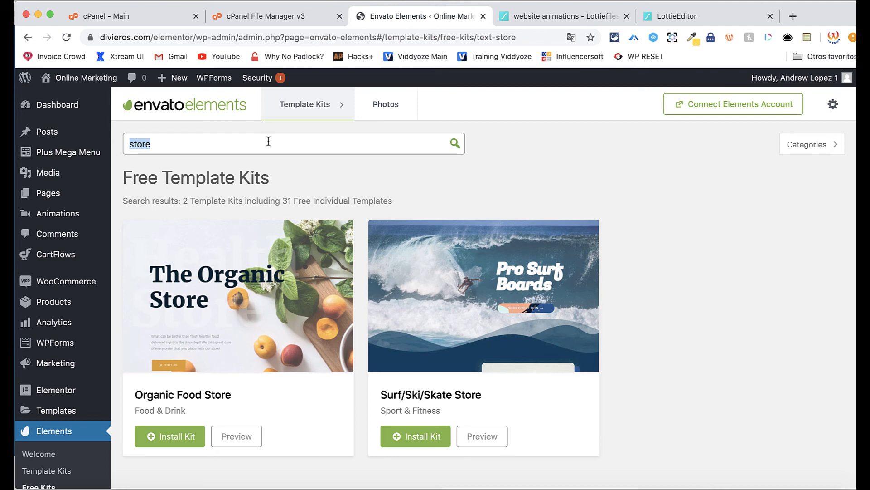
{"action": "type", "text": "ecommerc"}
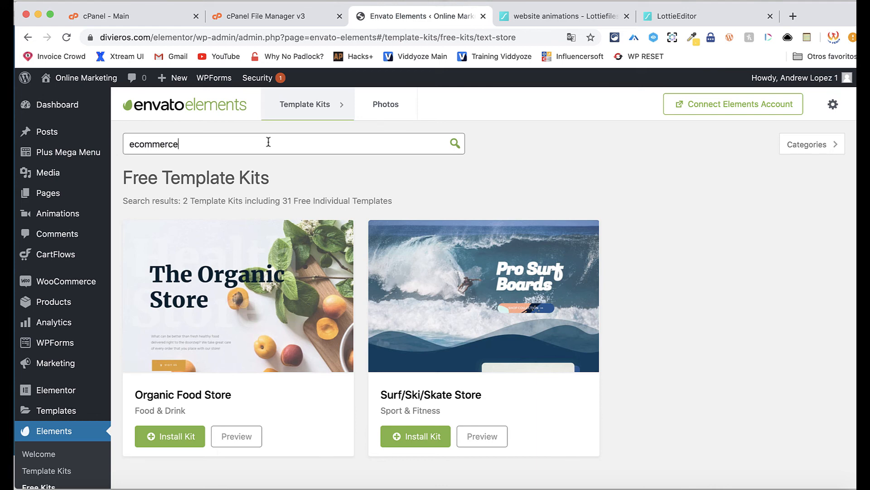
{"action": "key", "text": "Return"}
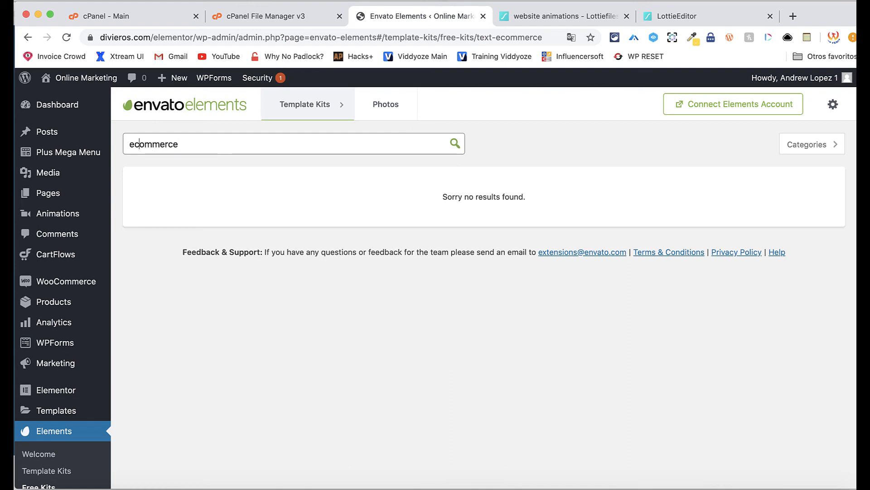
- Search the kits for 'product' and install the Electronic Product kit
{"action": "type", "text": "c"}
{"action": "double_click", "coordinate": [190, 151]}
{"action": "left_click", "coordinate": [190, 150]}
{"action": "left_click_drag", "start_coordinate": [190, 148], "coordinate": [147, 140]}
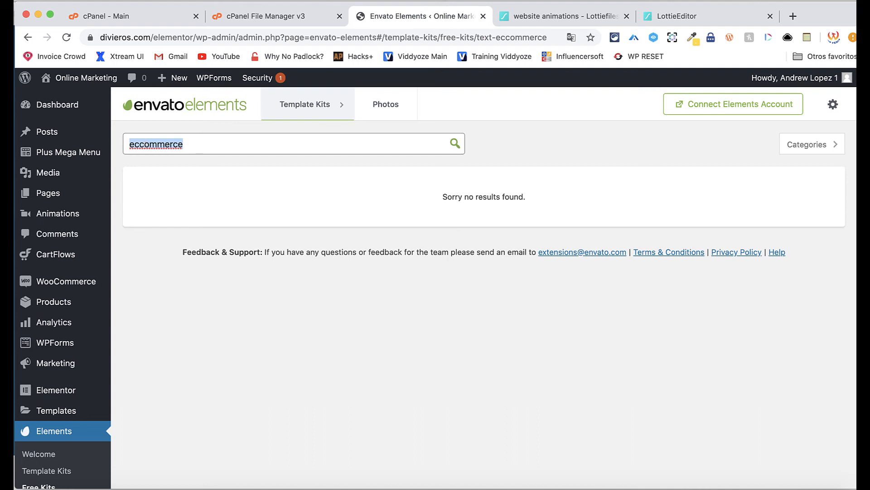
{"action": "type", "text": "product"}
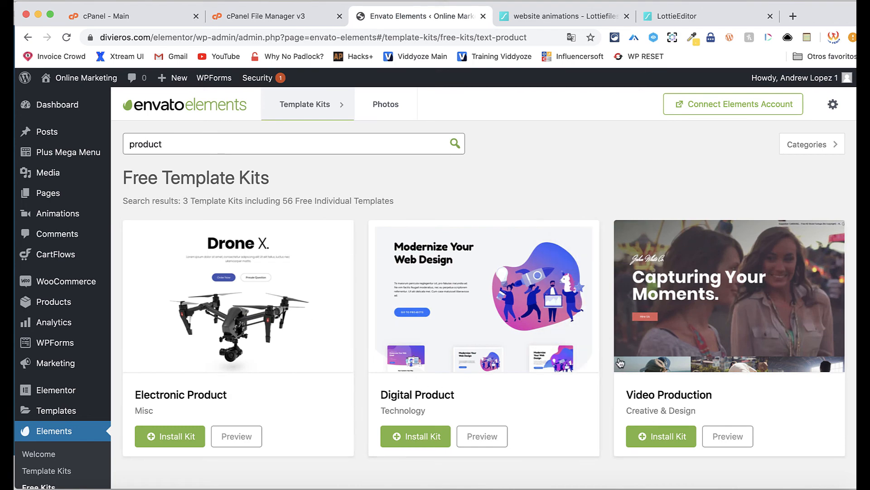
{"action": "scroll", "coordinate": [620, 361], "scroll_direction": "down", "scroll_amount": 4}
{"action": "scroll", "coordinate": [620, 361], "scroll_direction": "up", "scroll_amount": 4}
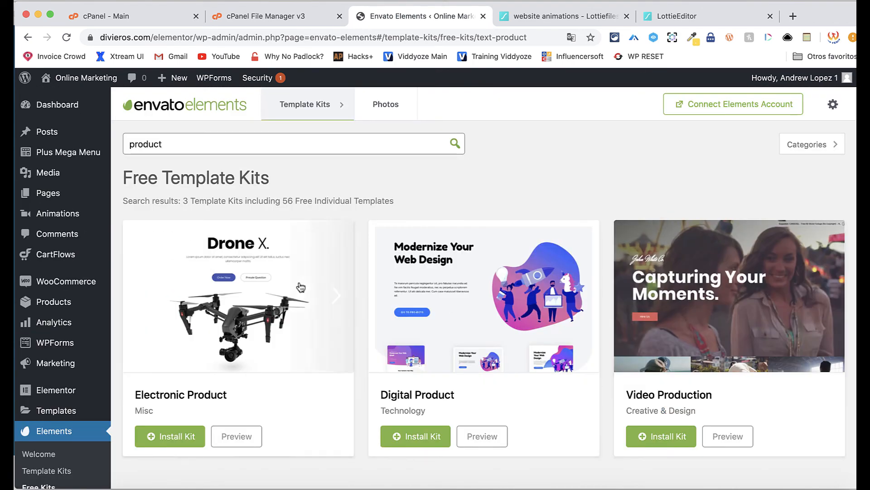
{"action": "left_click", "coordinate": [178, 440]}
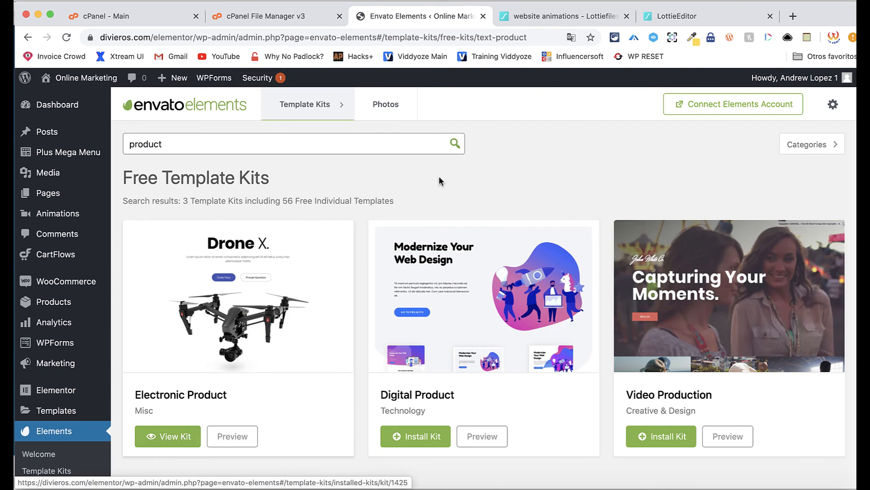
- Open the site in a new tab and launch the home page in Elementor
{"action": "right_click", "coordinate": [109, 77]}
{"action": "left_click", "coordinate": [135, 82]}
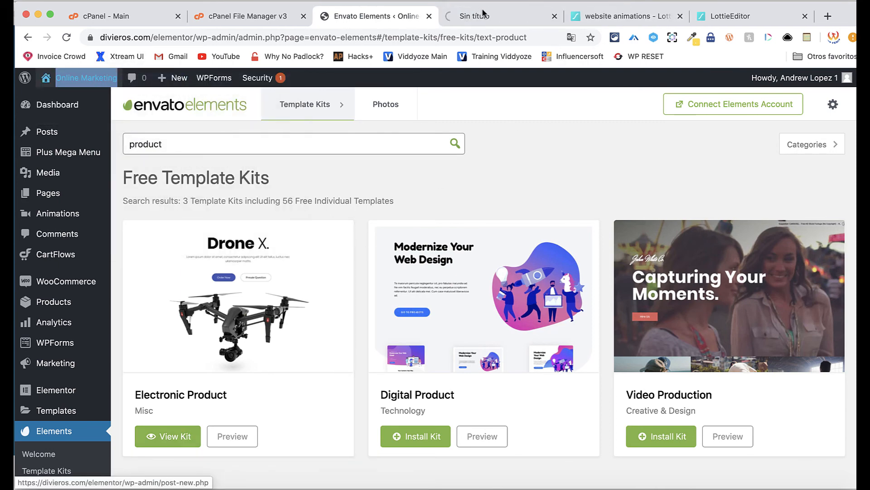
{"action": "left_click", "coordinate": [485, 15]}
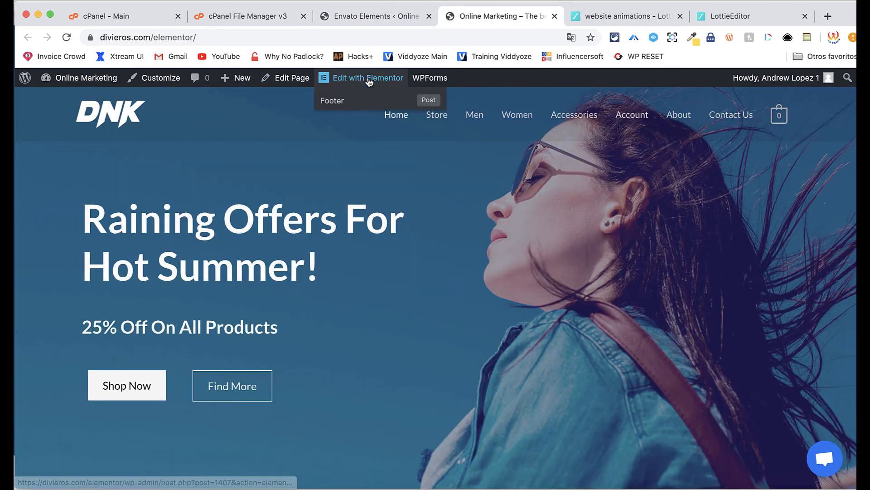
{"action": "scroll", "coordinate": [480, 331], "scroll_direction": "down", "scroll_amount": 15}
{"action": "scroll", "coordinate": [479, 331], "scroll_direction": "up", "scroll_amount": 15}
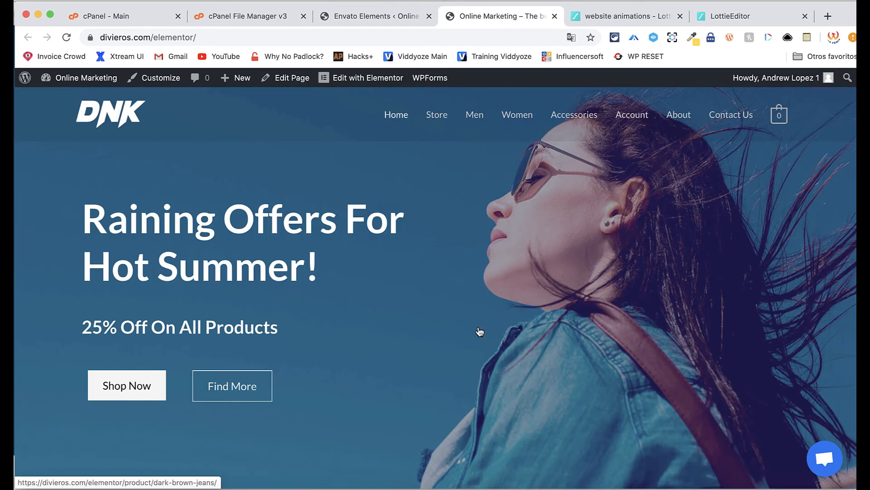
{"action": "left_click", "coordinate": [375, 78]}
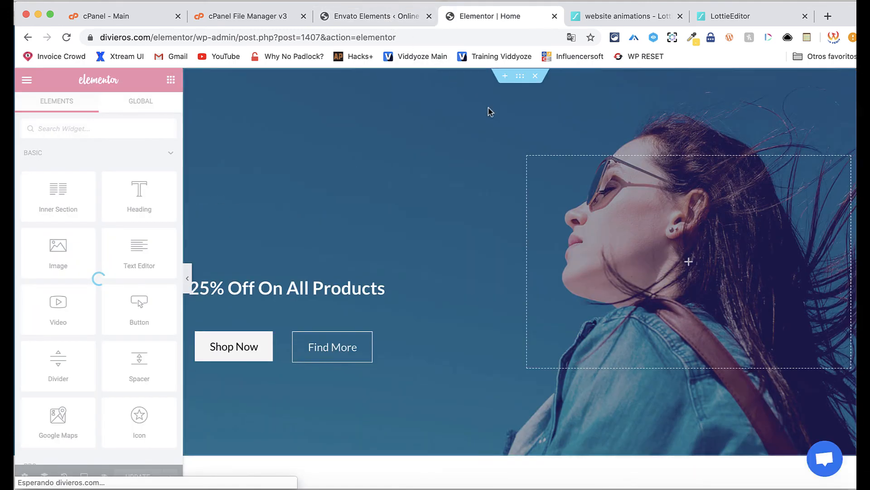
- Insert the Home 3 template from the installed Electronic Product kit into the page
{"action": "left_click", "coordinate": [505, 78]}
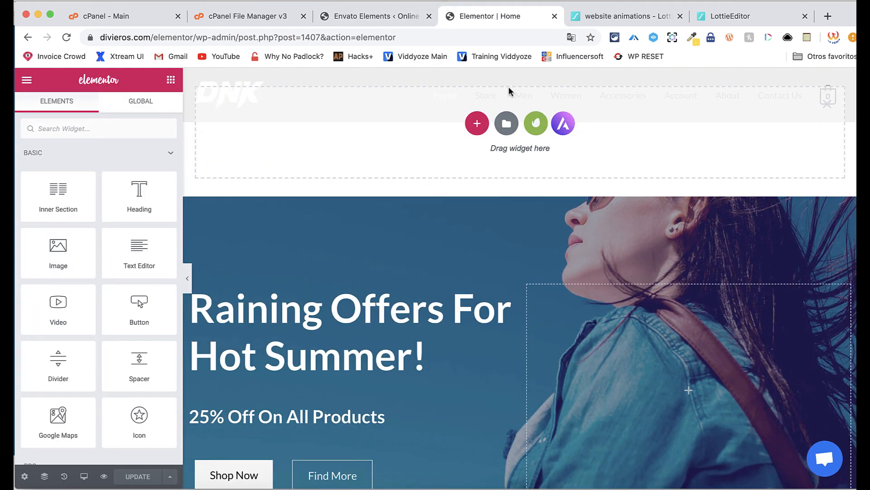
{"action": "left_click", "coordinate": [536, 123]}
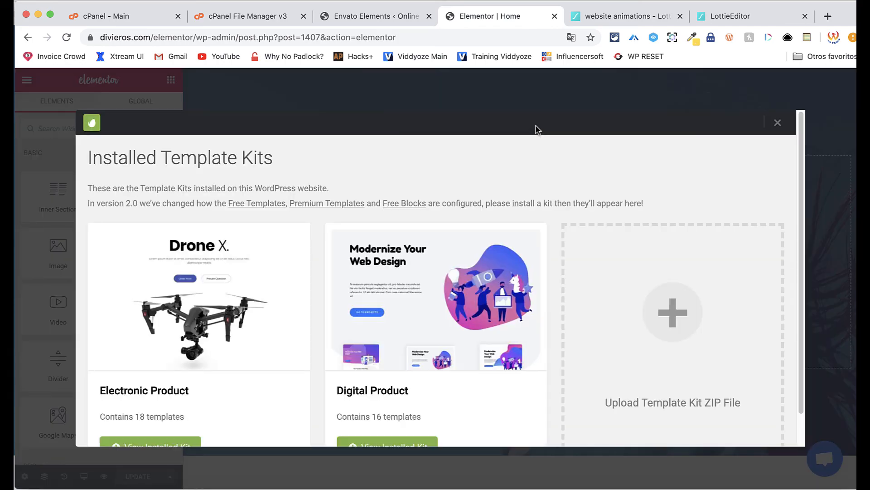
{"action": "scroll", "coordinate": [489, 149], "scroll_direction": "down", "scroll_amount": 2}
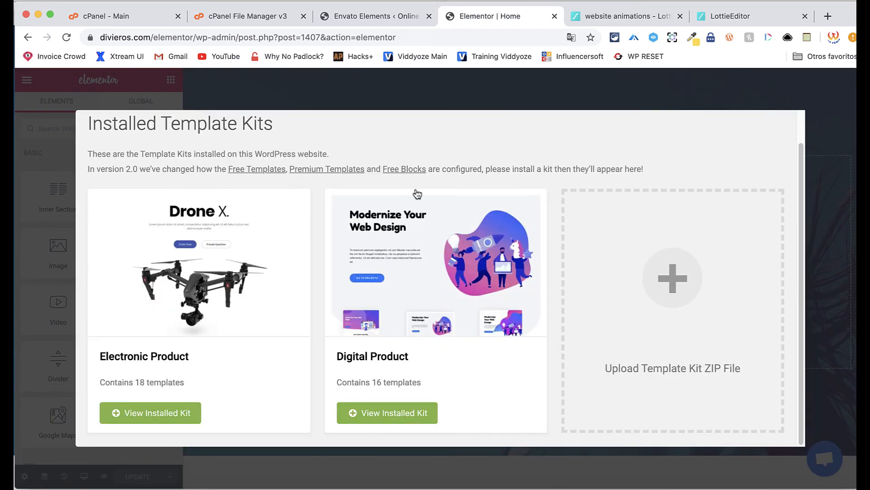
{"action": "left_click", "coordinate": [163, 412]}
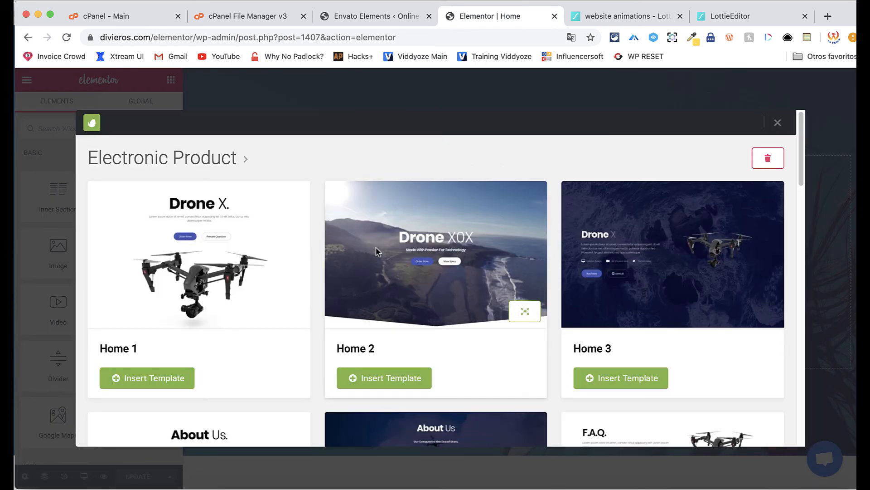
{"action": "scroll", "coordinate": [393, 240], "scroll_direction": "down", "scroll_amount": 5}
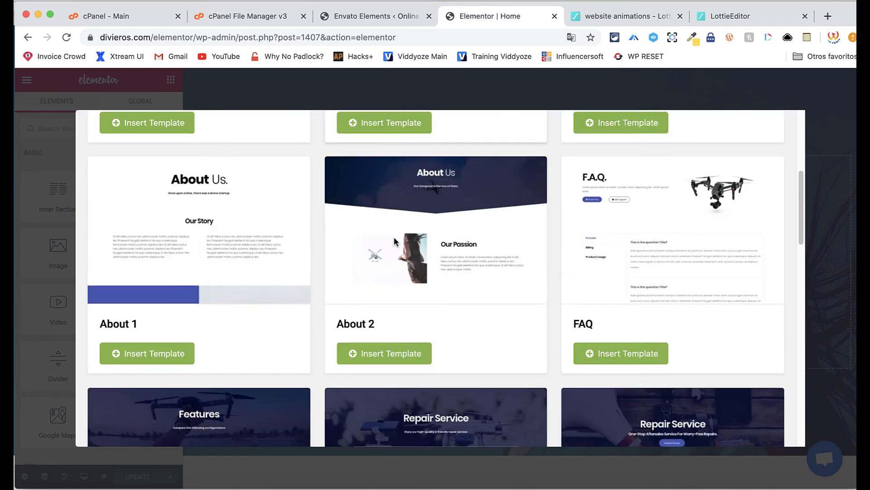
{"action": "scroll", "coordinate": [393, 240], "scroll_direction": "up", "scroll_amount": 6}
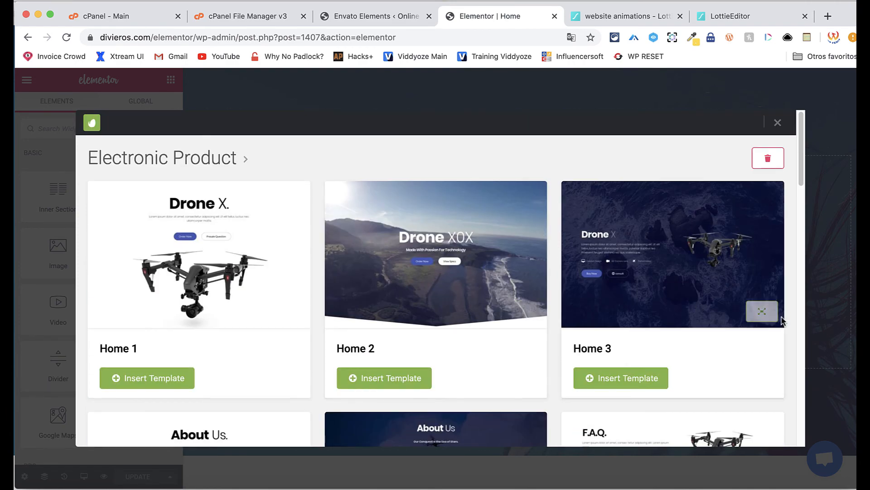
{"action": "left_click", "coordinate": [631, 381]}
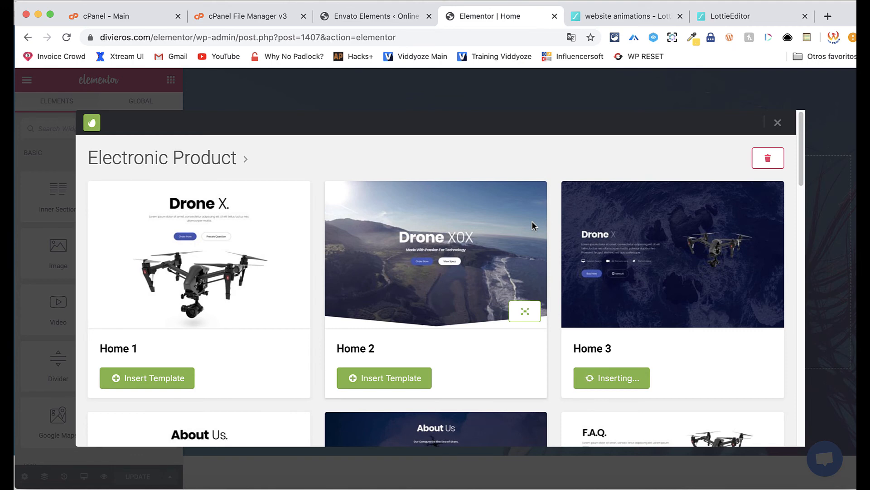
{"action": "left_click", "coordinate": [728, 19]}
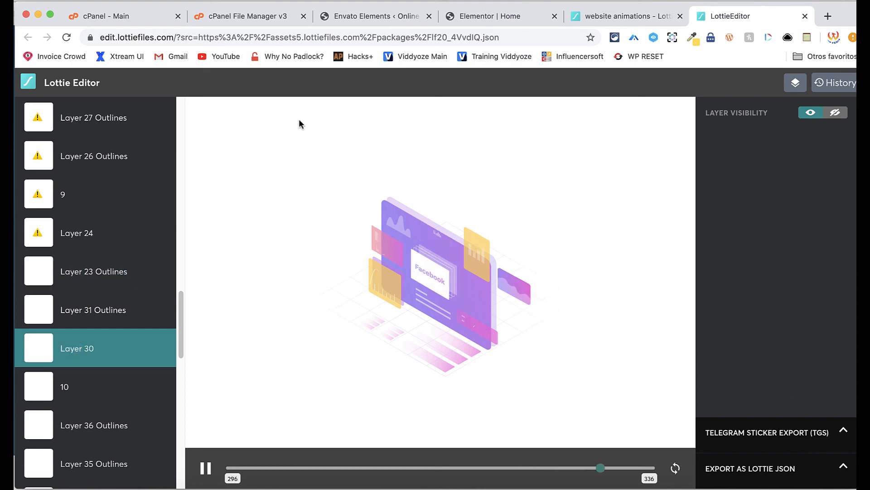
- Close the Lottie editor and search LottieFiles for 'drone' animations
{"action": "left_click", "coordinate": [806, 16]}
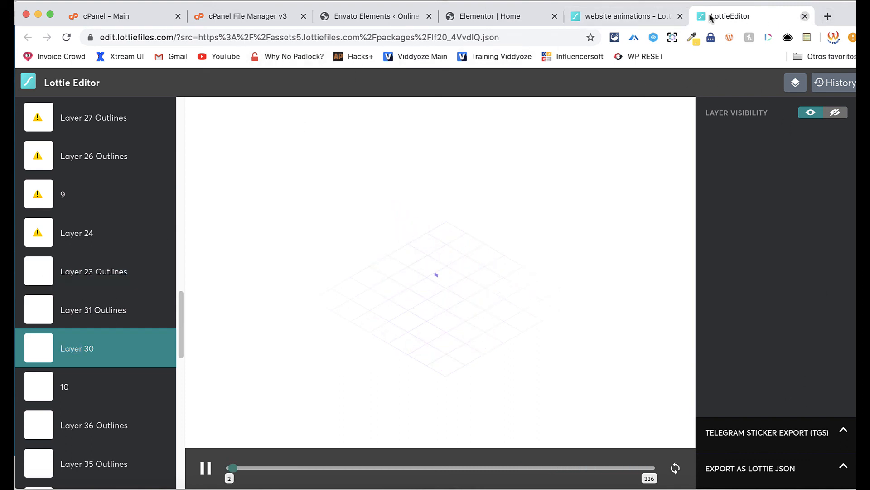
{"action": "left_click", "coordinate": [715, 163]}
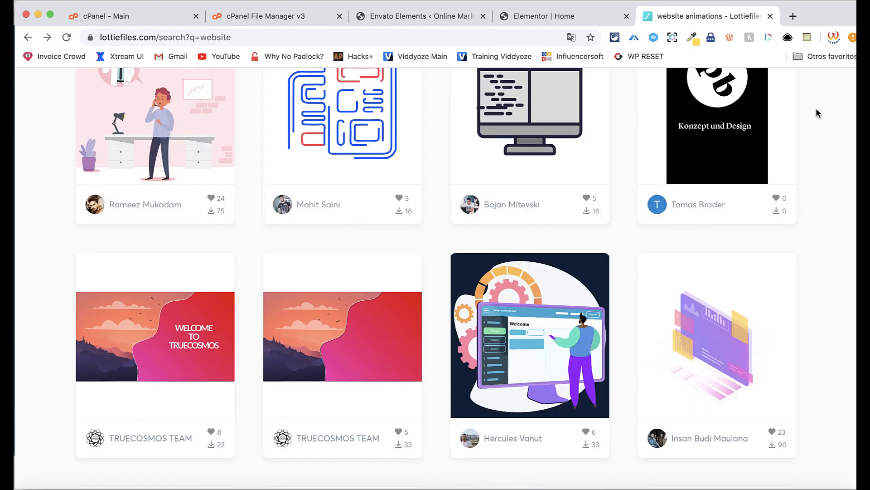
{"action": "scroll", "coordinate": [414, 184], "scroll_direction": "up", "scroll_amount": 4}
{"action": "left_click", "coordinate": [228, 90]}
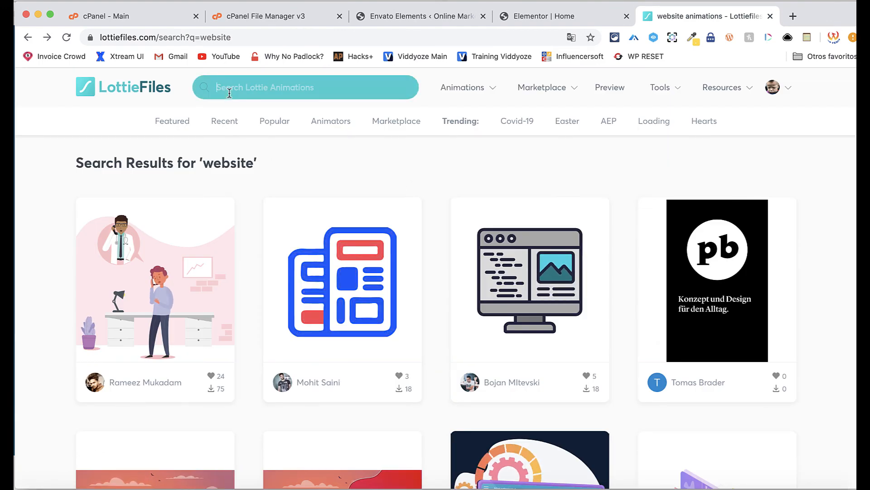
{"action": "type", "text": "drone"}
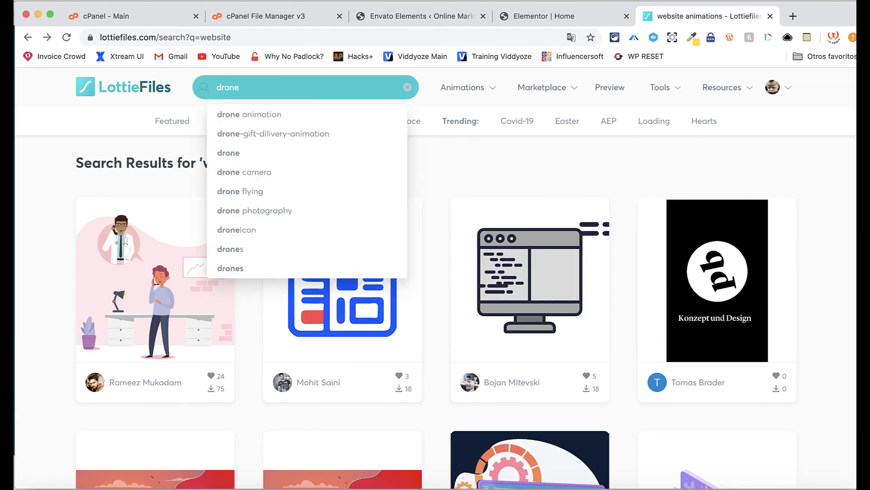
{"action": "key", "text": "Return"}
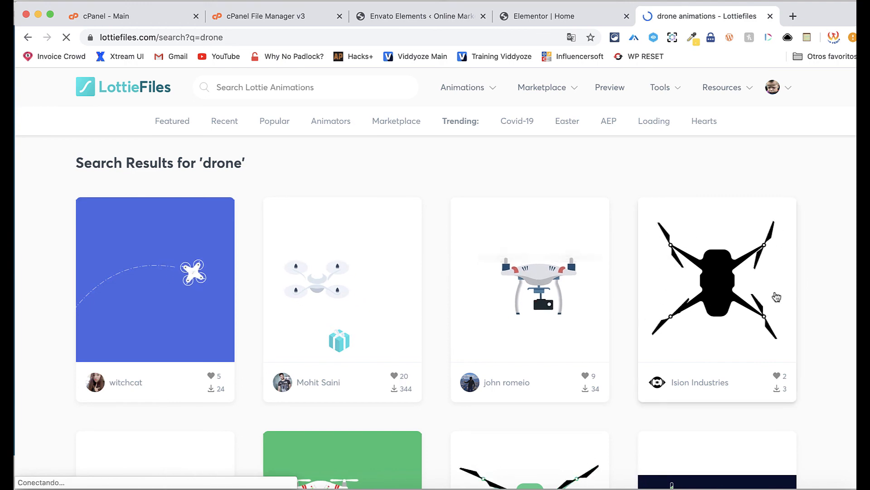
{"action": "scroll", "coordinate": [774, 290], "scroll_direction": "down", "scroll_amount": 1}
{"action": "scroll", "coordinate": [773, 291], "scroll_direction": "down", "scroll_amount": 4}
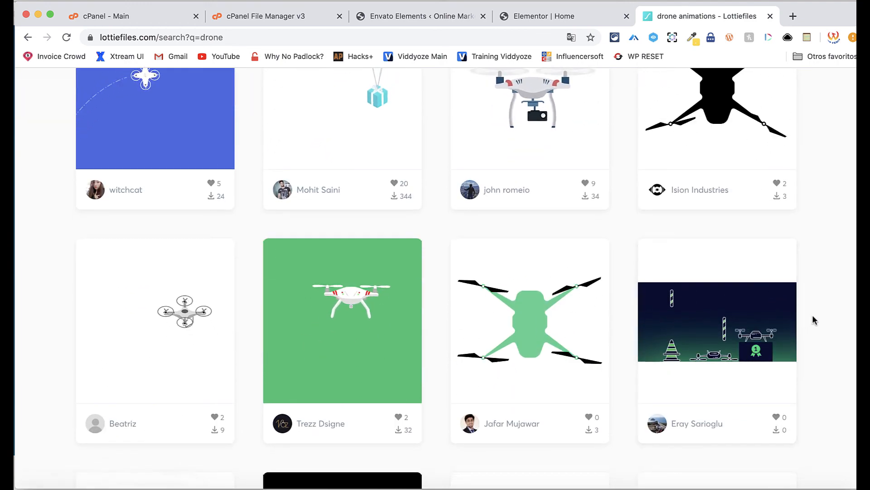
{"action": "scroll", "coordinate": [814, 320], "scroll_direction": "down", "scroll_amount": 1}
{"action": "scroll", "coordinate": [813, 320], "scroll_direction": "down", "scroll_amount": 10}
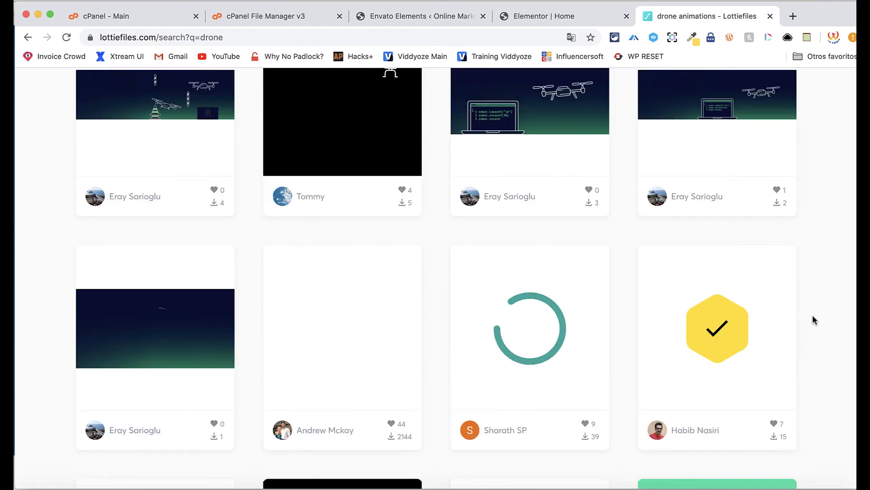
{"action": "scroll", "coordinate": [812, 321], "scroll_direction": "up", "scroll_amount": 2}
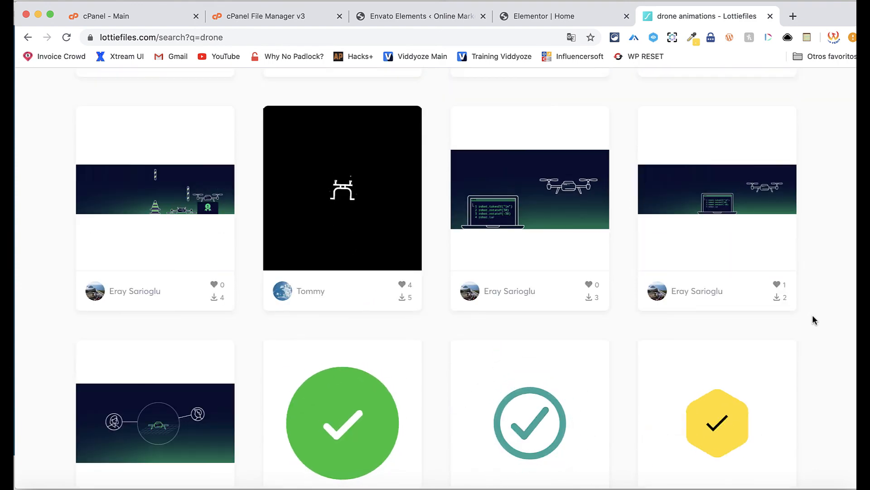
{"action": "scroll", "coordinate": [812, 320], "scroll_direction": "down", "scroll_amount": 1}
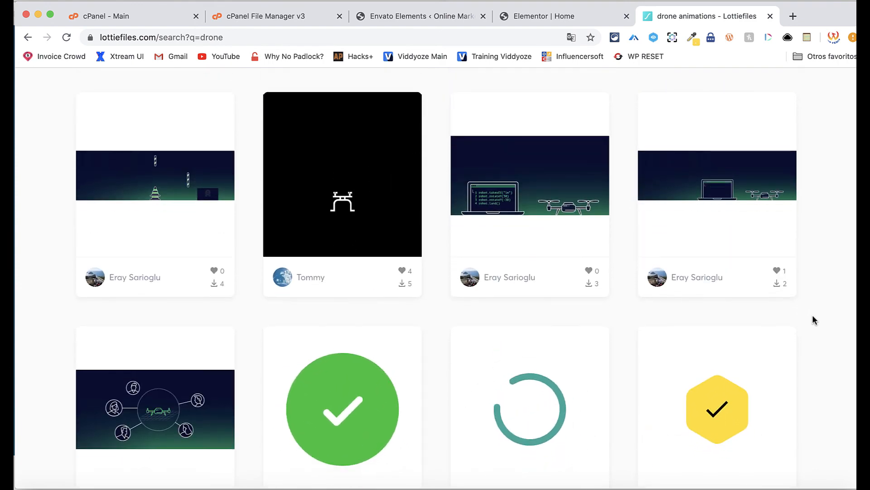
{"action": "scroll", "coordinate": [812, 316], "scroll_direction": "down", "scroll_amount": 2}
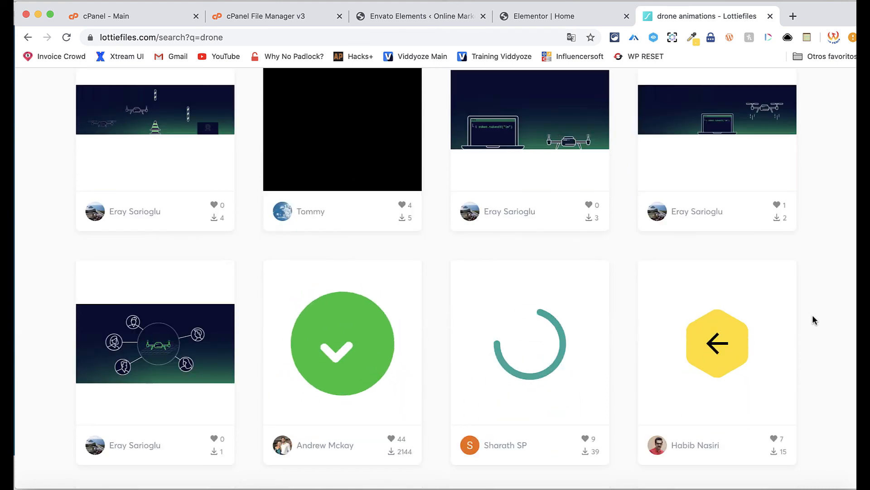
- Preview a drone animation, then download Drone Camera as a Lottie JSON file
{"action": "left_click", "coordinate": [155, 349]}
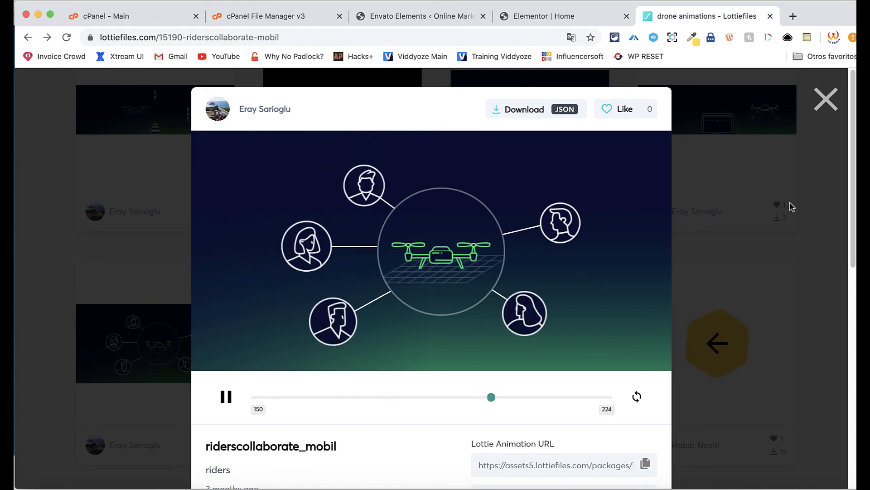
{"action": "left_click", "coordinate": [798, 155]}
{"action": "scroll", "coordinate": [670, 278], "scroll_direction": "up", "scroll_amount": 10}
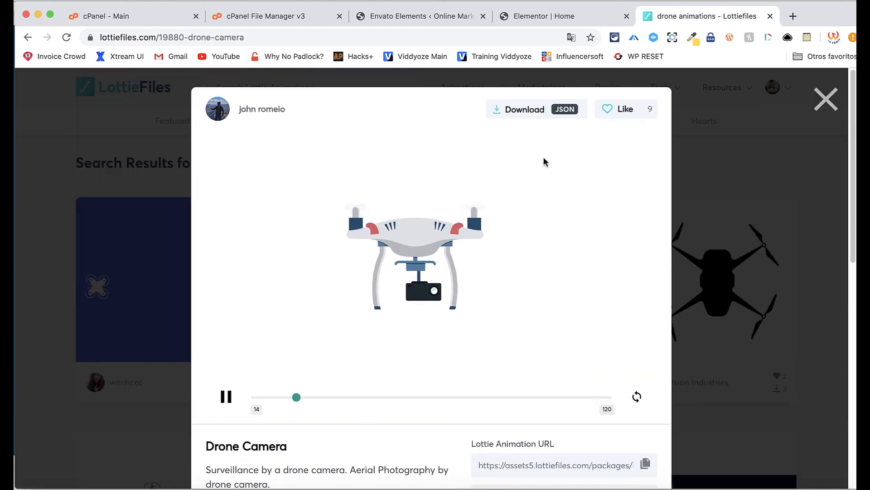
{"action": "left_click", "coordinate": [521, 109]}
{"action": "left_click", "coordinate": [539, 149]}
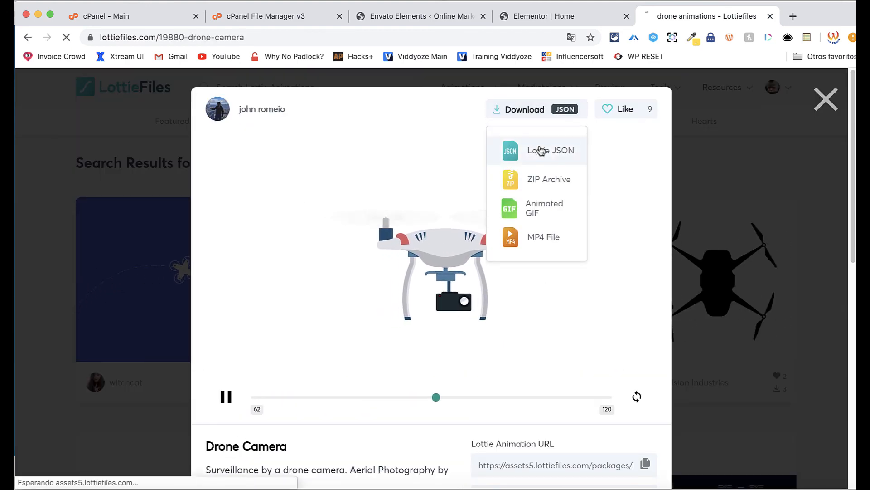
{"action": "left_click", "coordinate": [529, 15]}
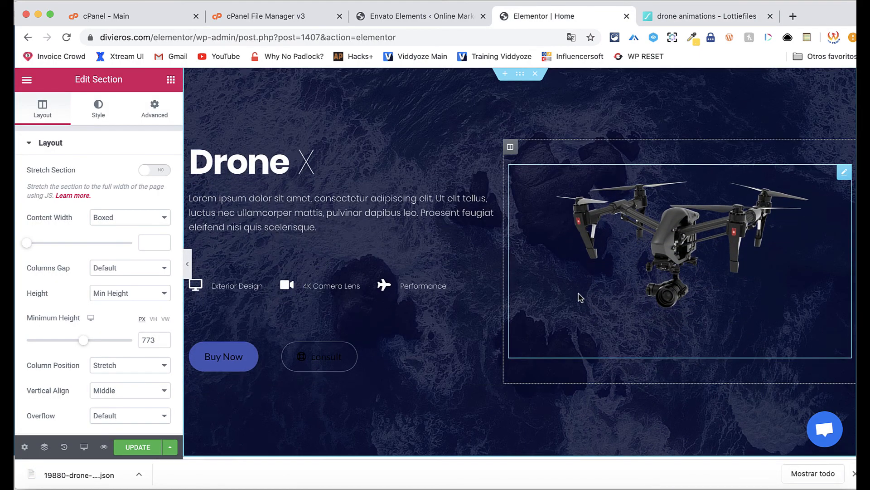
- Delete the Raining Offers, brand logo, Featured Products and Special Edition sections, then switch to Safari
{"action": "scroll", "coordinate": [578, 292], "scroll_direction": "down", "scroll_amount": 20}
{"action": "scroll", "coordinate": [578, 296], "scroll_direction": "down", "scroll_amount": 20}
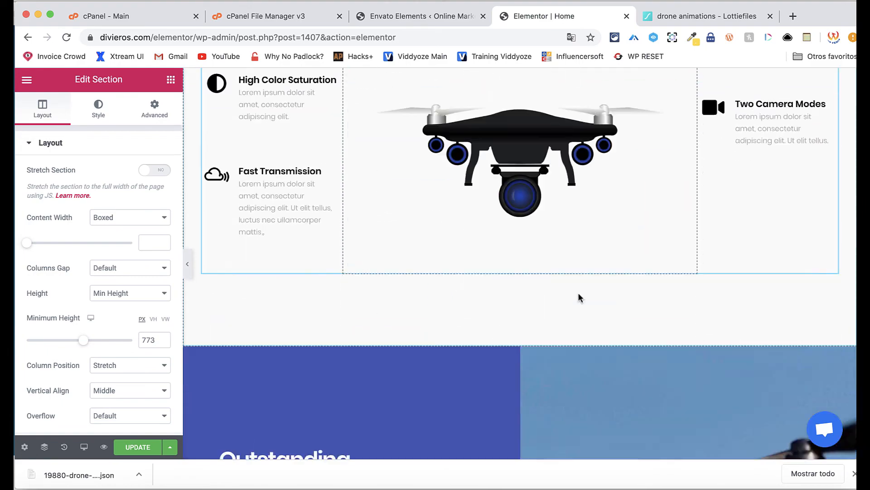
{"action": "scroll", "coordinate": [578, 293], "scroll_direction": "down", "scroll_amount": 12}
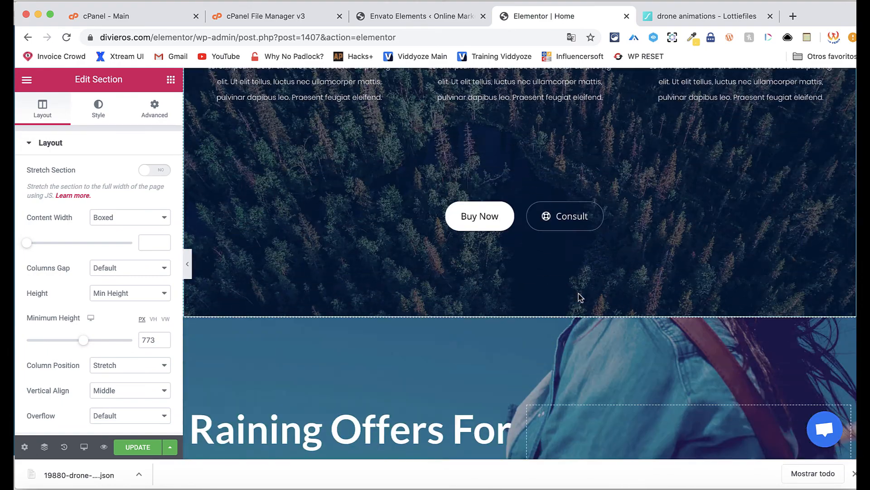
{"action": "left_click", "coordinate": [536, 135]}
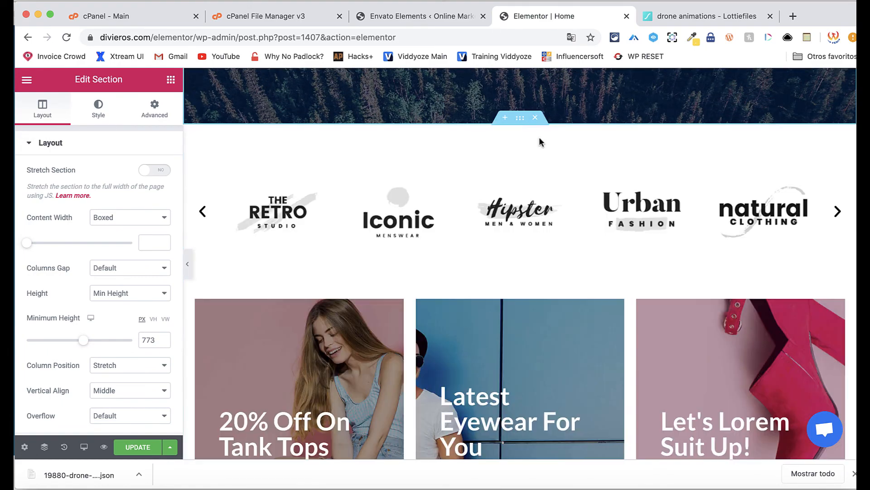
{"action": "left_click", "coordinate": [534, 120]}
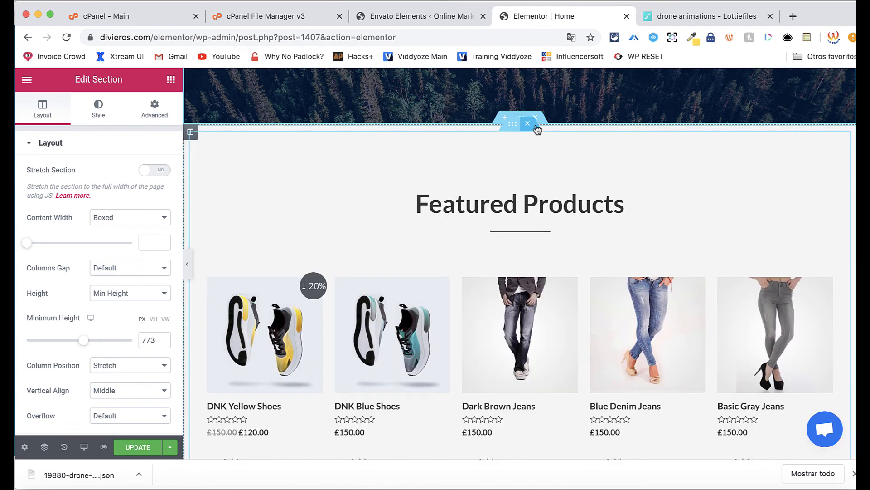
{"action": "left_click", "coordinate": [530, 124]}
{"action": "left_click", "coordinate": [533, 121]}
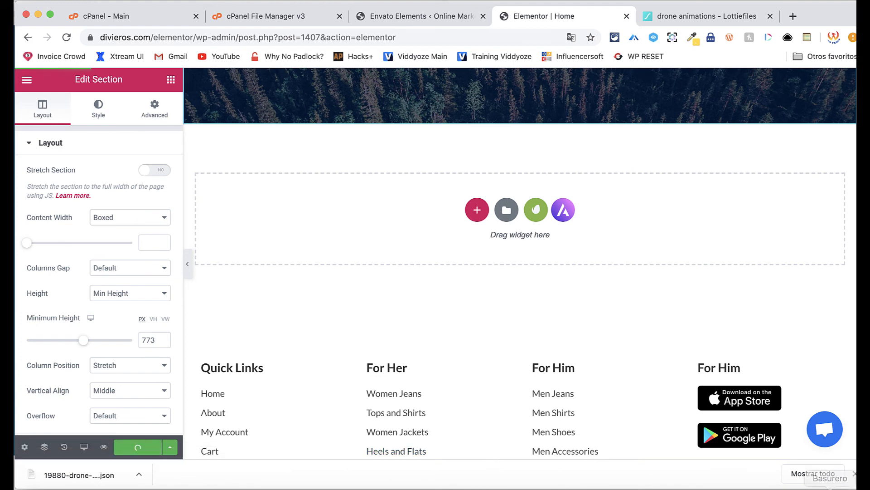
{"action": "left_click", "coordinate": [86, 484]}
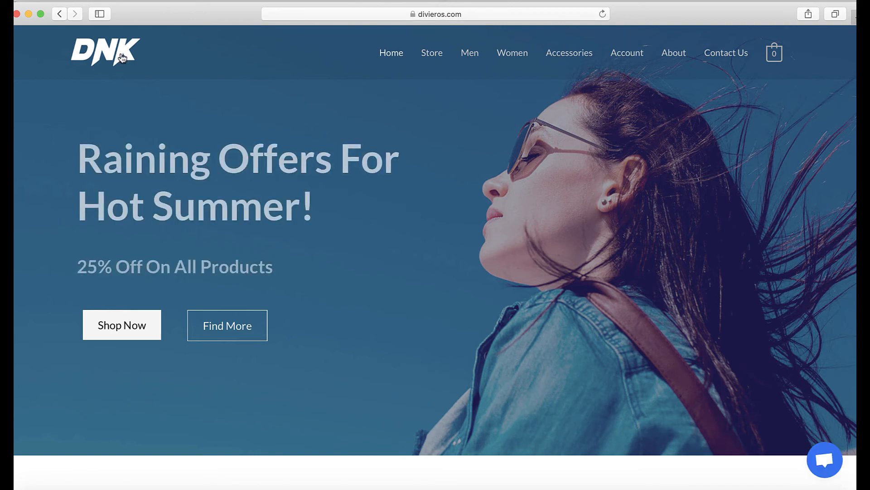
- Reload the live divieros.com home page and scroll down through the new Drone X layout
{"action": "left_click", "coordinate": [120, 59]}
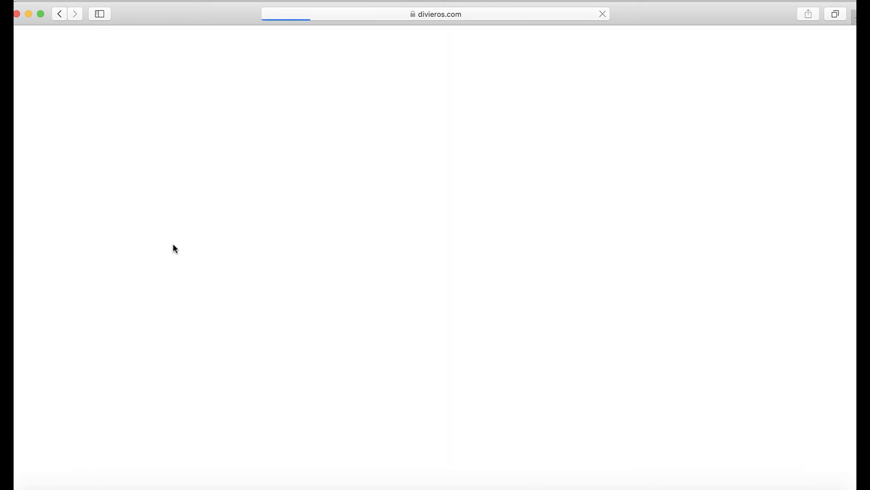
{"action": "scroll", "coordinate": [524, 344], "scroll_direction": "down", "scroll_amount": 6}
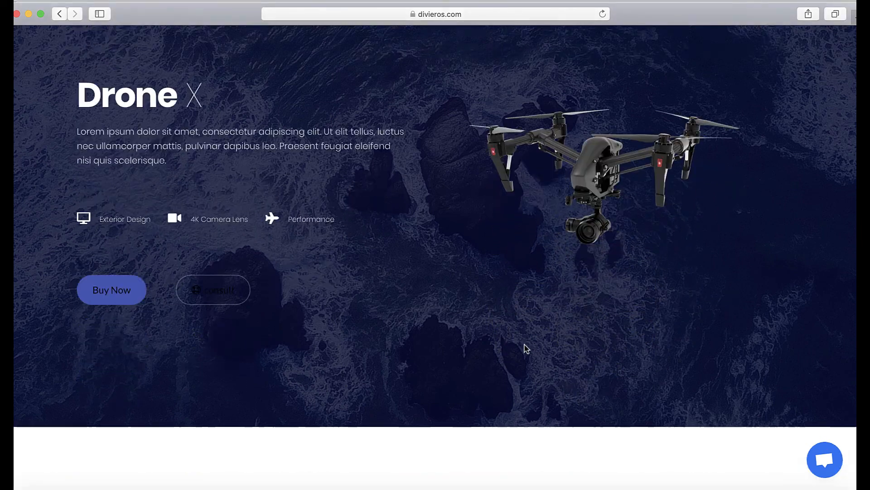
{"action": "scroll", "coordinate": [524, 344], "scroll_direction": "down", "scroll_amount": 2}
{"action": "scroll", "coordinate": [526, 348], "scroll_direction": "down", "scroll_amount": 2}
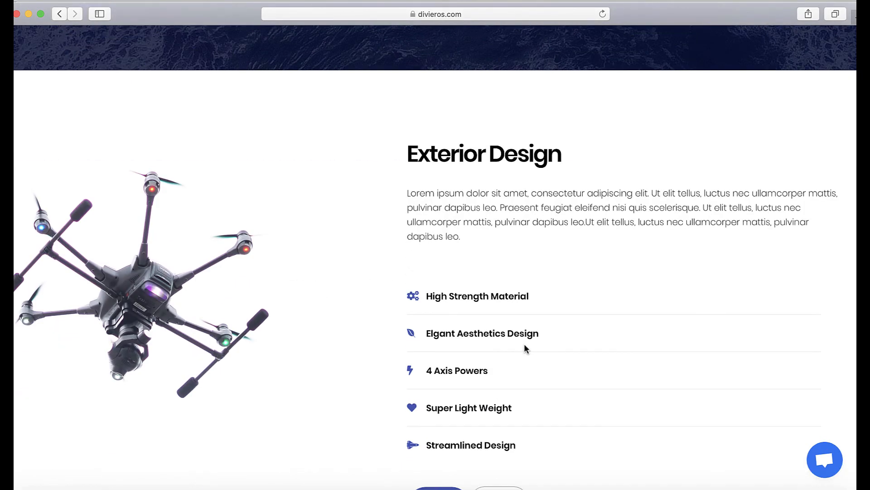
{"action": "scroll", "coordinate": [526, 349], "scroll_direction": "down", "scroll_amount": 5}
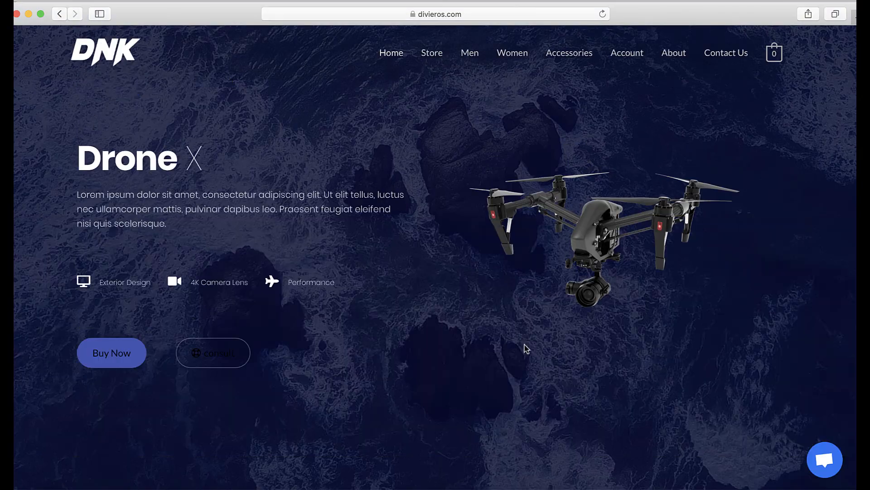
{"action": "scroll", "coordinate": [526, 348], "scroll_direction": "down", "scroll_amount": 20}
- Review the Exterior Design and 4K Camera Lens sections, then return to the Elementor editor
{"action": "scroll", "coordinate": [526, 348], "scroll_direction": "up", "scroll_amount": 20}
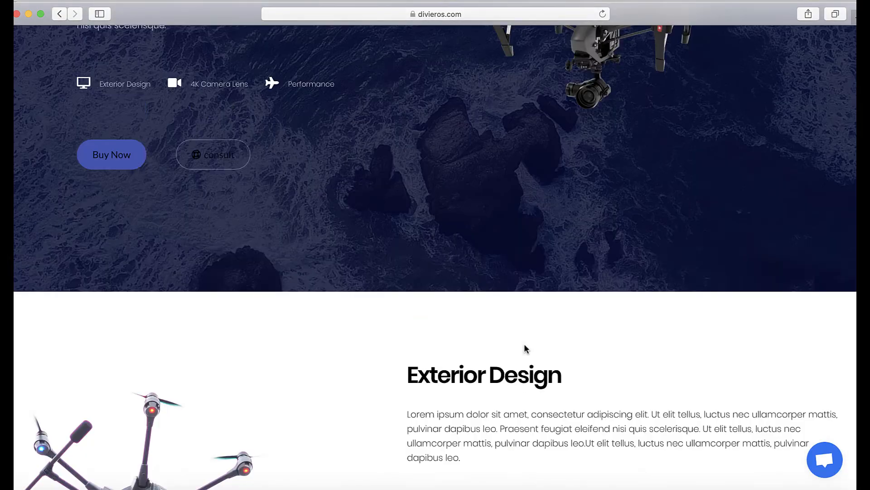
{"action": "scroll", "coordinate": [525, 348], "scroll_direction": "down", "scroll_amount": 20}
{"action": "scroll", "coordinate": [526, 348], "scroll_direction": "up", "scroll_amount": 20}
{"action": "scroll", "coordinate": [525, 348], "scroll_direction": "up", "scroll_amount": 20}
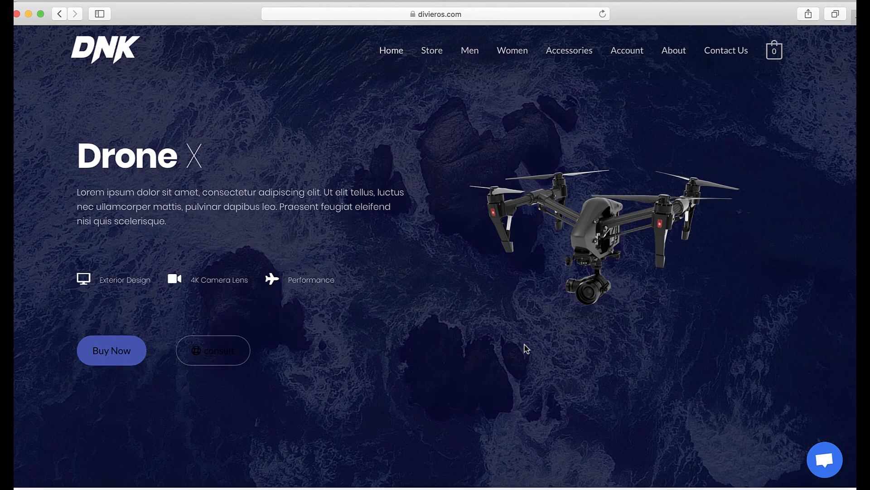
{"action": "scroll", "coordinate": [524, 344], "scroll_direction": "down", "scroll_amount": 20}
{"action": "scroll", "coordinate": [524, 348], "scroll_direction": "down", "scroll_amount": 4}
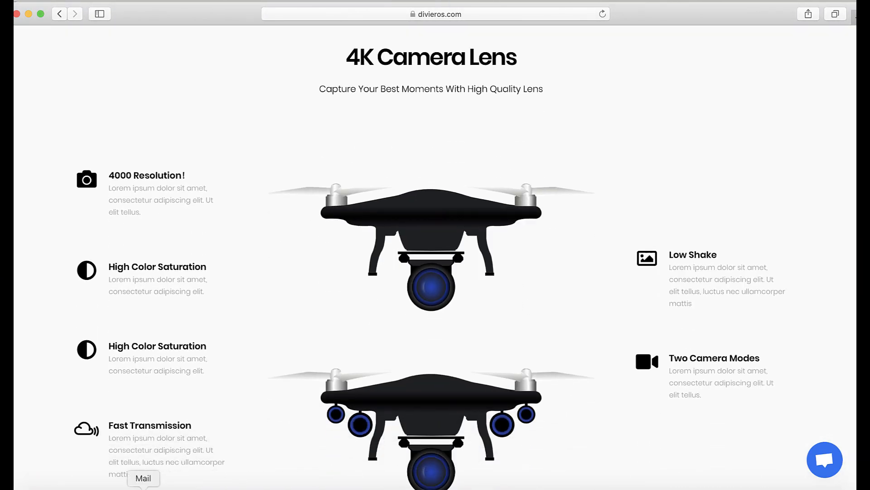
{"action": "left_click", "coordinate": [117, 487]}
{"action": "scroll", "coordinate": [536, 241], "scroll_direction": "up", "scroll_amount": 15}
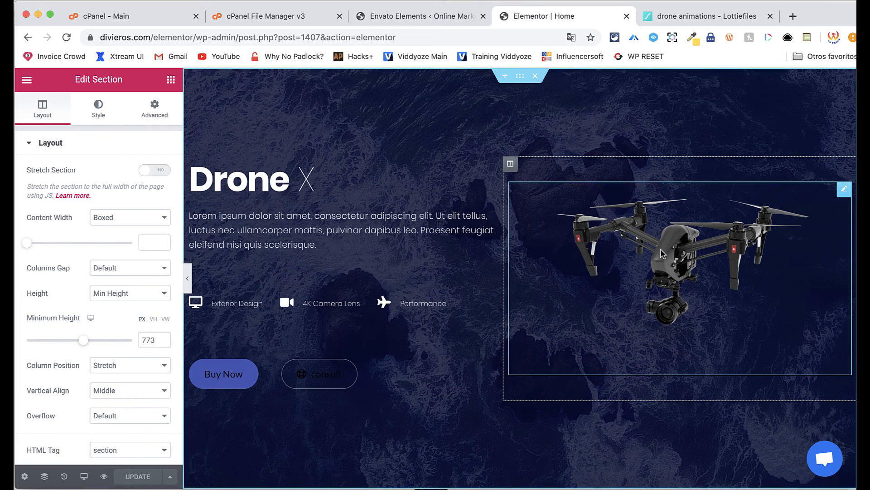
- View a carousel drone photo full size, then close it
{"action": "scroll", "coordinate": [597, 276], "scroll_direction": "down", "scroll_amount": 8}
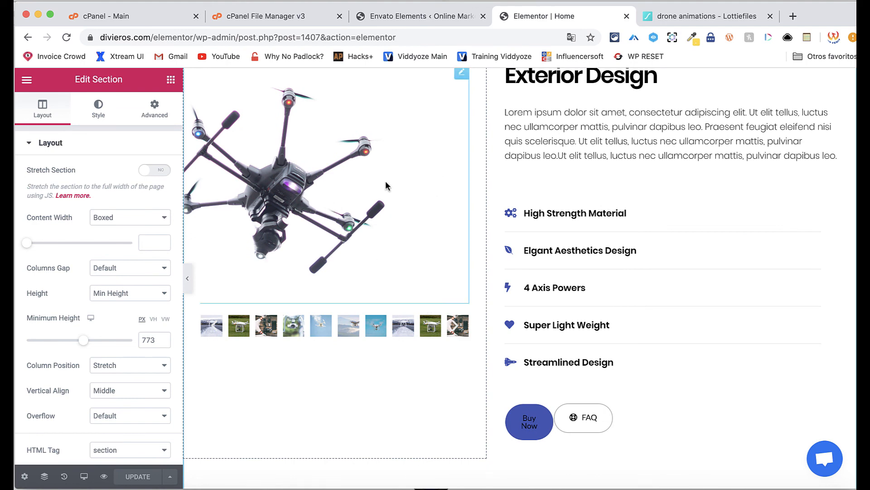
{"action": "left_click", "coordinate": [397, 332]}
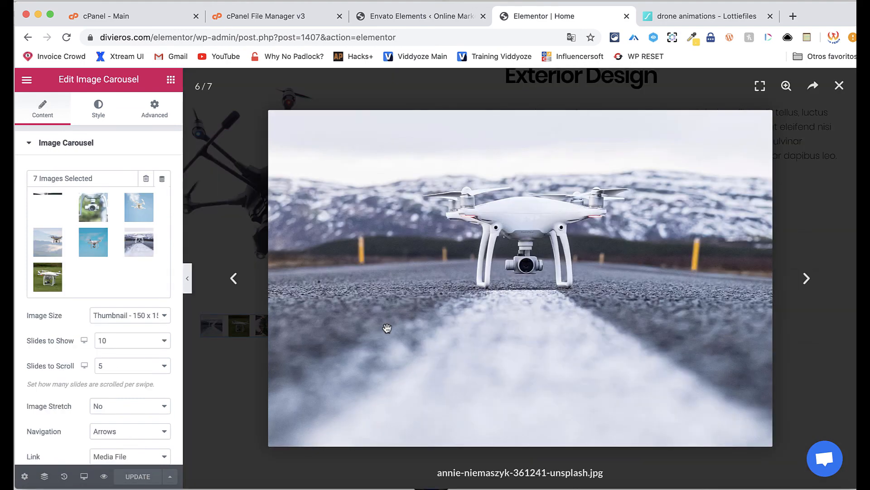
{"action": "left_click", "coordinate": [839, 85]}
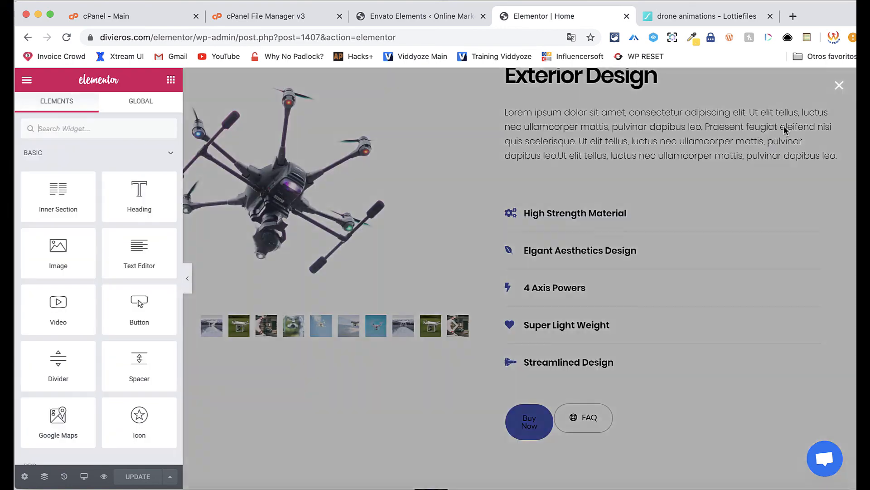
{"action": "scroll", "coordinate": [695, 218], "scroll_direction": "up", "scroll_amount": 8}
- Replace the hero drone image with a Shortcode widget
{"action": "left_click", "coordinate": [678, 263]}
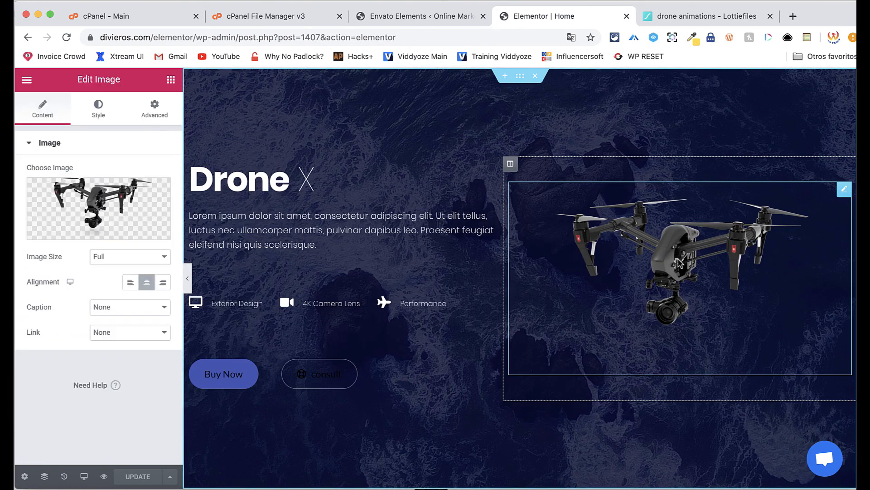
{"action": "left_click", "coordinate": [170, 80]}
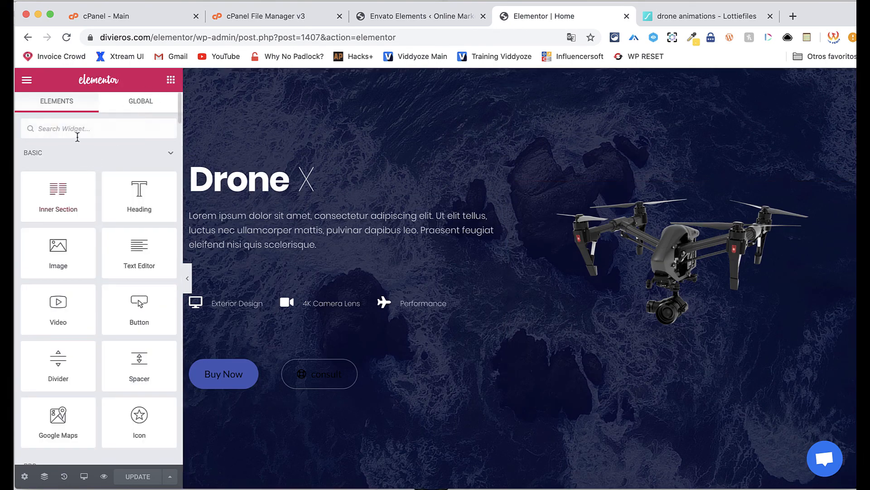
{"action": "type", "text": "sho"}
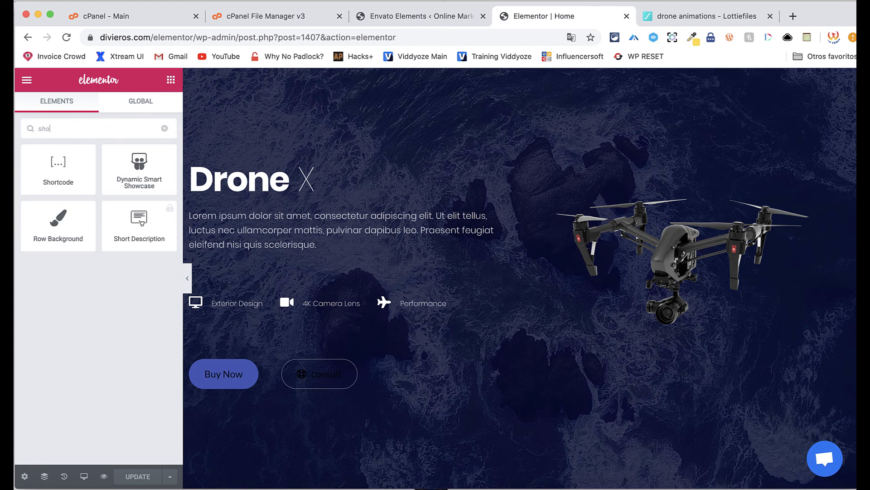
{"action": "left_click_drag", "start_coordinate": [77, 170], "coordinate": [695, 181]}
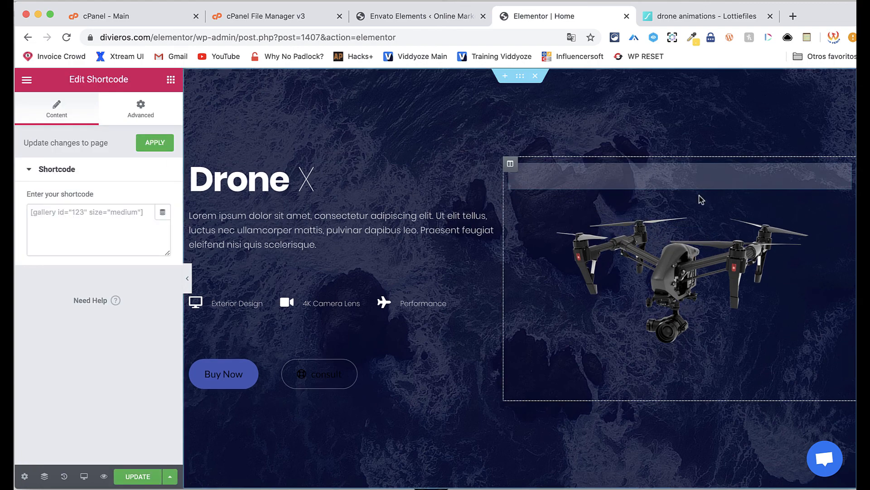
{"action": "right_click", "coordinate": [689, 255]}
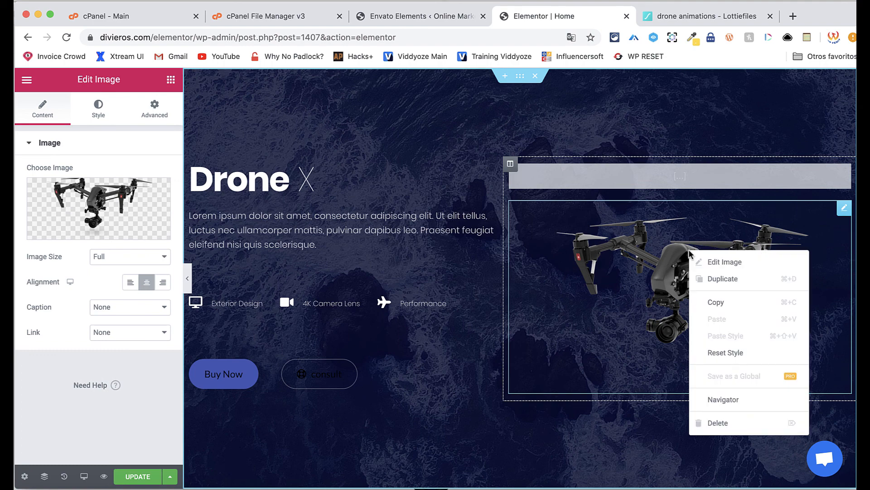
{"action": "left_click", "coordinate": [733, 422]}
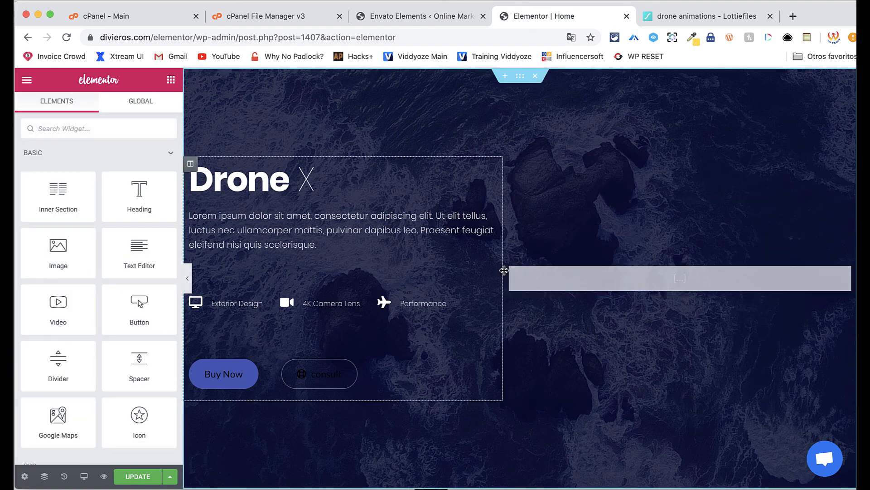
- Resize the hero columns to 36.1% and 63.9% and open the shortcode widget's settings
{"action": "left_click_drag", "start_coordinate": [504, 270], "coordinate": [427, 262]}
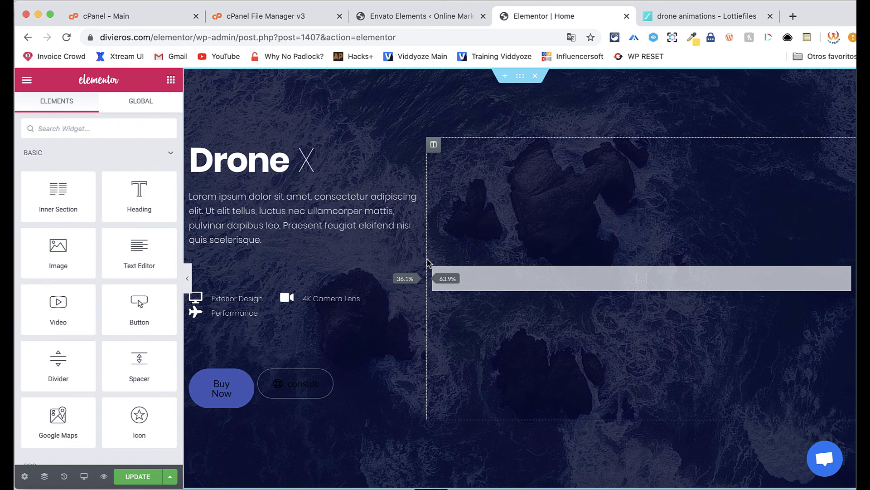
{"action": "left_click", "coordinate": [523, 284]}
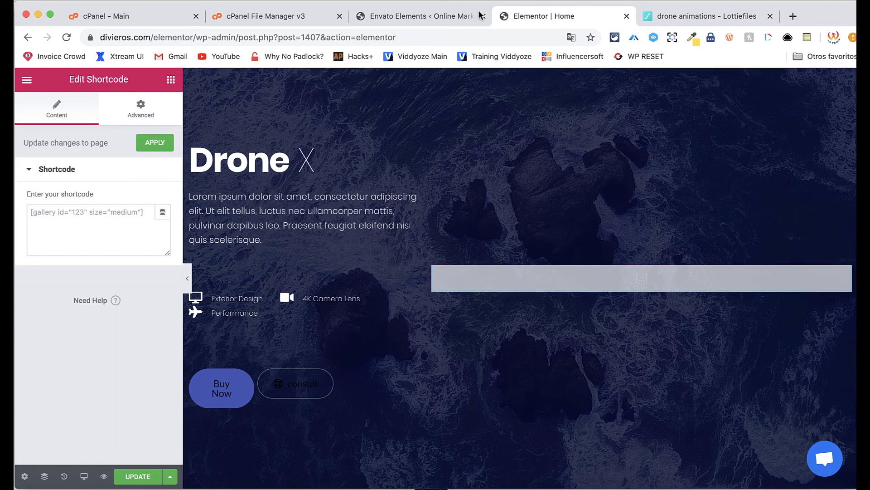
{"action": "left_click", "coordinate": [453, 17]}
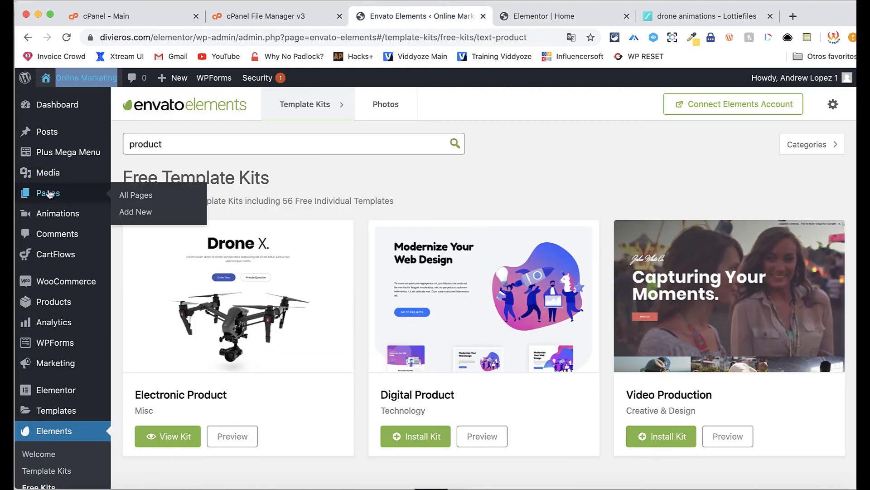
- Start a new Drone animation and attach the downloaded 19880-drone-camera.json file
{"action": "mouse_move", "coordinate": [75, 221]}
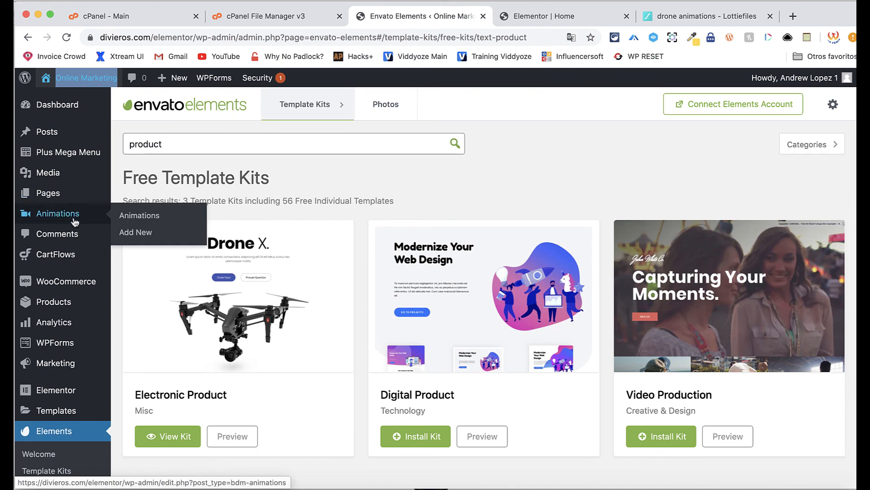
{"action": "left_click", "coordinate": [132, 232]}
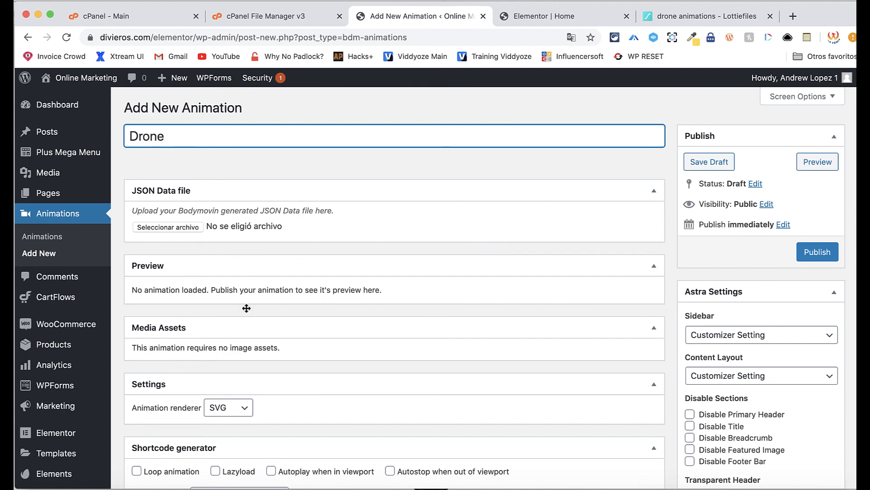
{"action": "scroll", "coordinate": [278, 382], "scroll_direction": "down", "scroll_amount": 5}
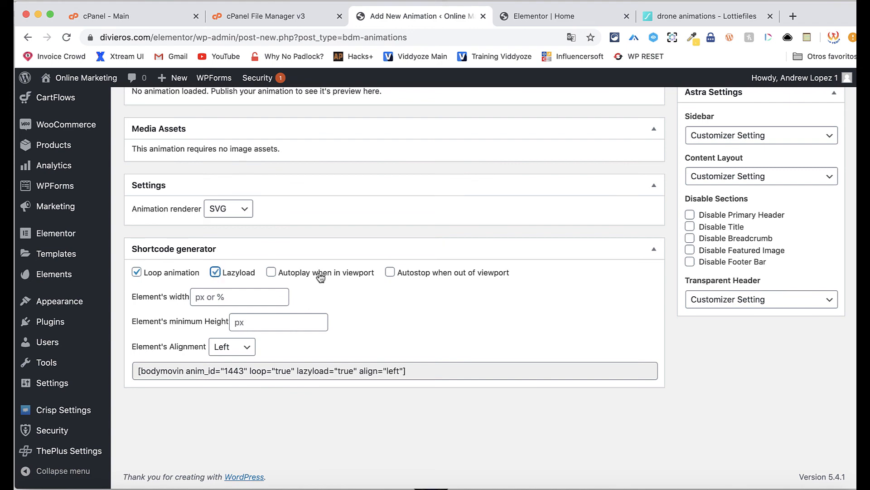
{"action": "scroll", "coordinate": [363, 228], "scroll_direction": "up", "scroll_amount": 5}
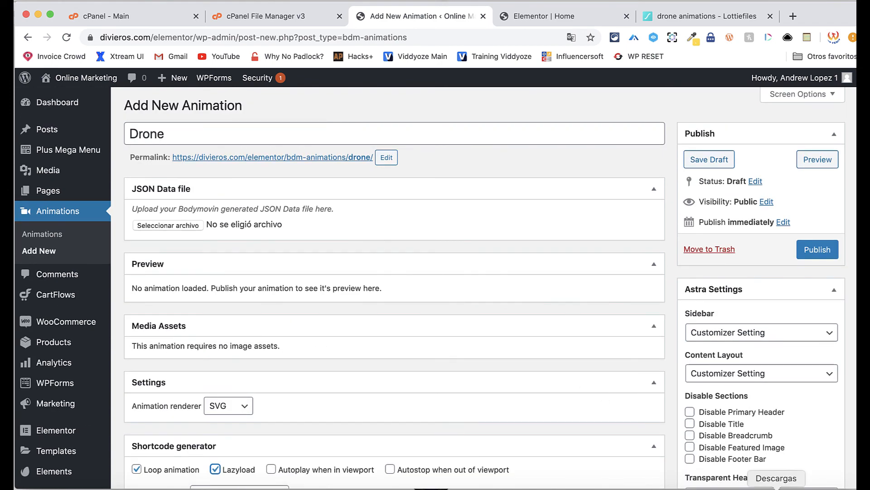
{"action": "left_click", "coordinate": [776, 488]}
{"action": "left_click_drag", "start_coordinate": [774, 456], "coordinate": [190, 235]}
- Set the animation's alignment to Right and copy the generated shortcode
{"action": "scroll", "coordinate": [378, 328], "scroll_direction": "down", "scroll_amount": 3}
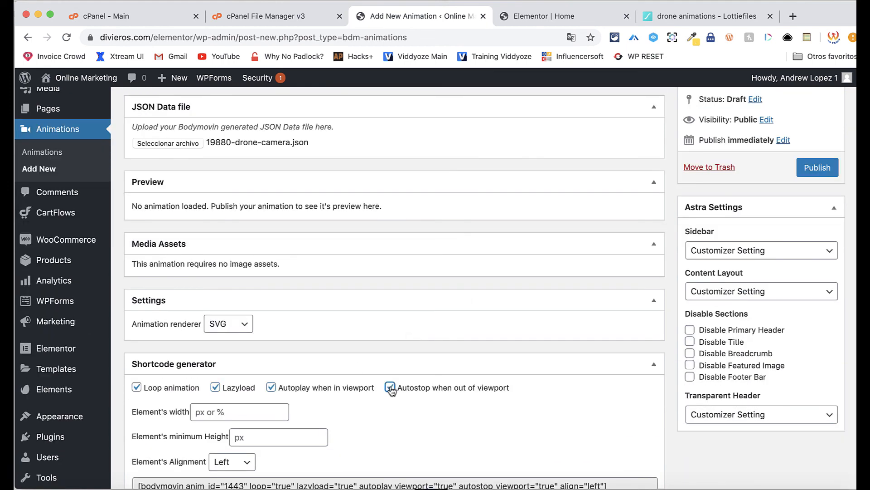
{"action": "scroll", "coordinate": [393, 391], "scroll_direction": "down", "scroll_amount": 3}
{"action": "left_click", "coordinate": [243, 347]}
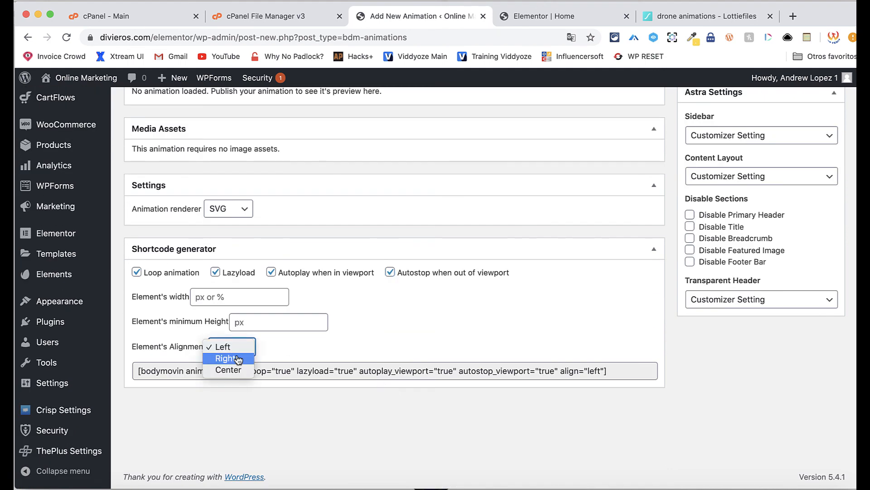
{"action": "left_click", "coordinate": [238, 359]}
{"action": "triple_click", "coordinate": [315, 371]}
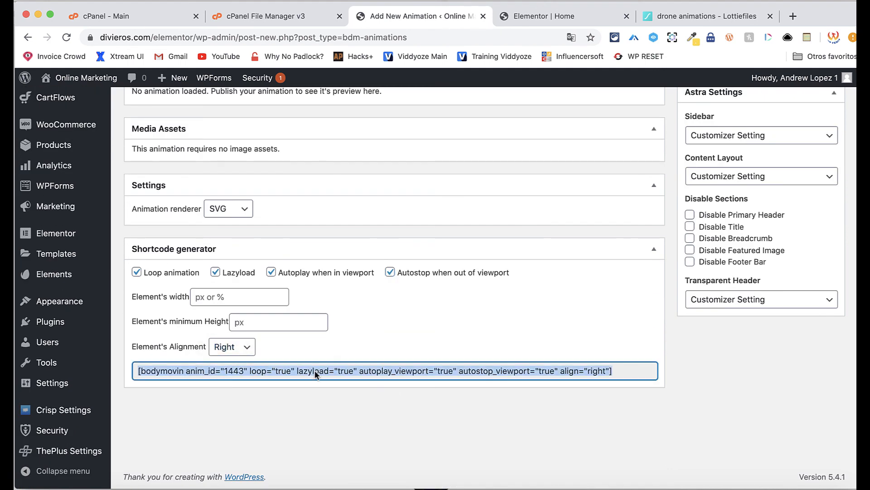
{"action": "right_click", "coordinate": [316, 371]}
{"action": "left_click", "coordinate": [362, 393]}
{"action": "left_click", "coordinate": [568, 36]}
- Paste the bodymovin drone shortcode into the hero Shortcode widget, then switch to Safari
{"action": "left_click", "coordinate": [562, 17]}
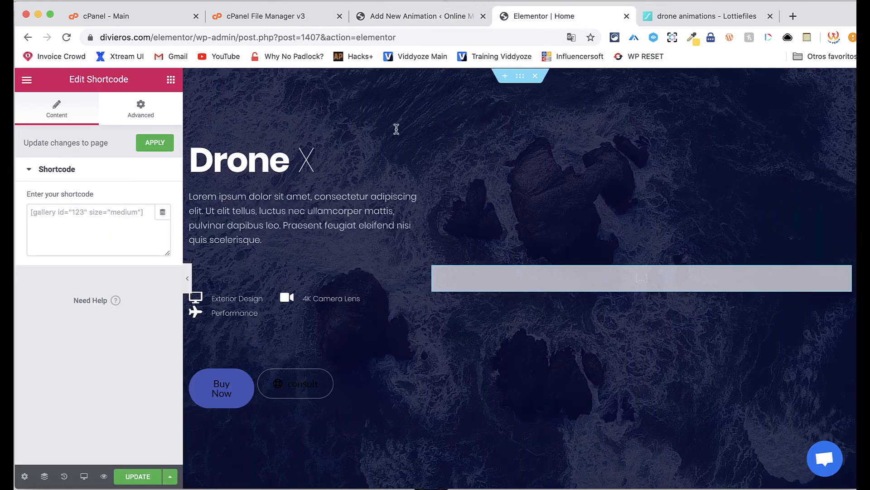
{"action": "right_click", "coordinate": [86, 226]}
{"action": "left_click", "coordinate": [138, 312]}
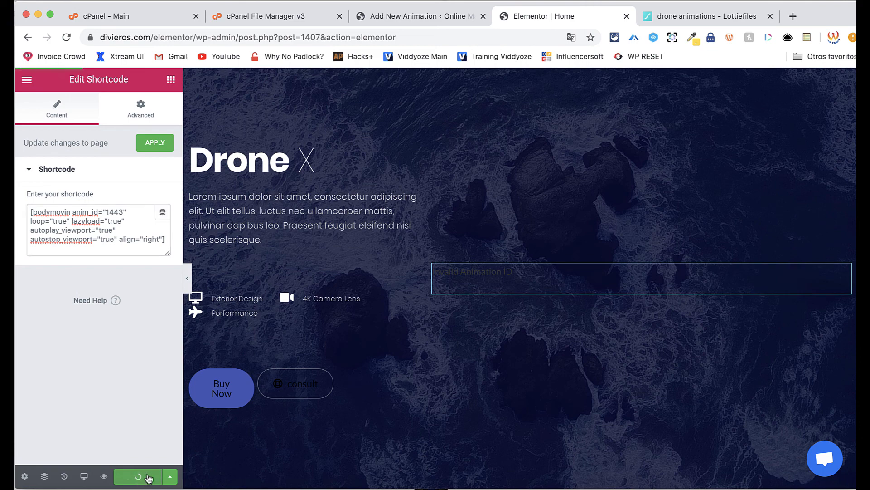
{"action": "left_click", "coordinate": [90, 489]}
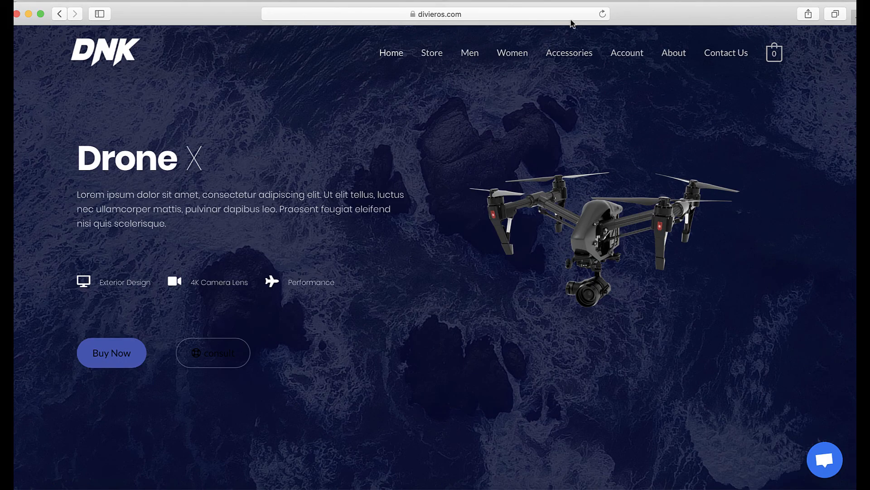
- Reload the live divieros.com home page in Safari
{"action": "left_click", "coordinate": [601, 16]}
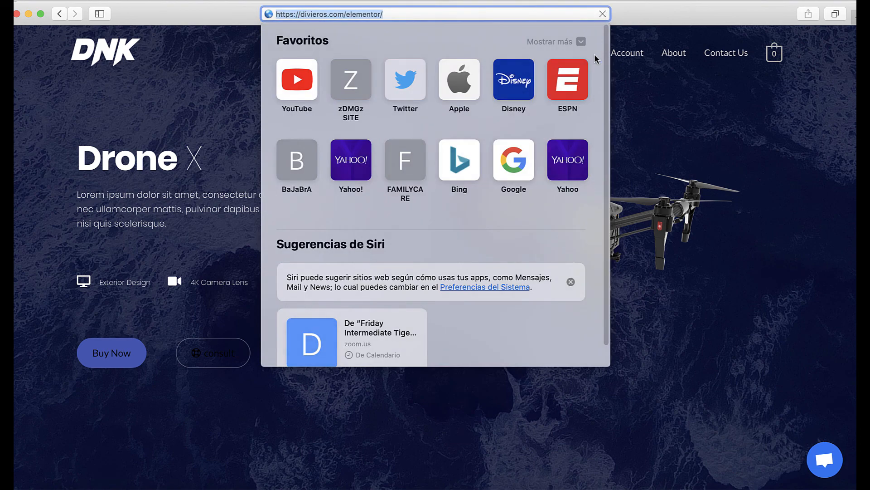
{"action": "left_click", "coordinate": [235, 91]}
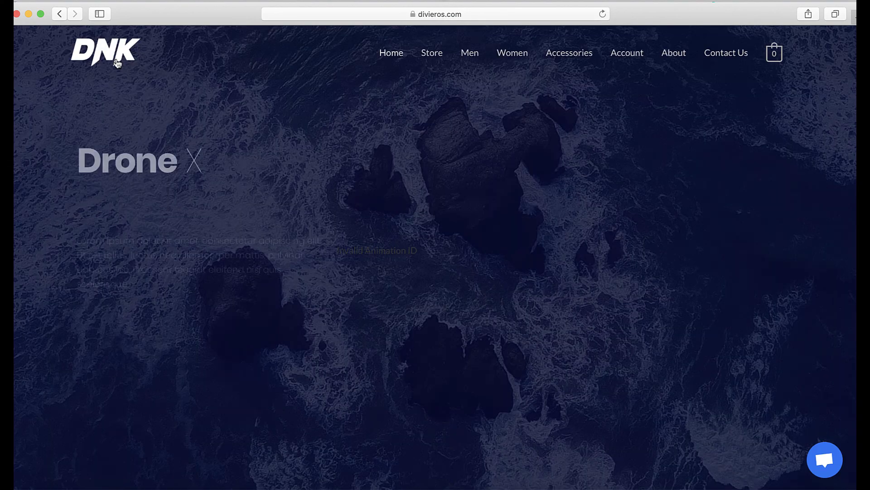
{"action": "left_click", "coordinate": [117, 489]}
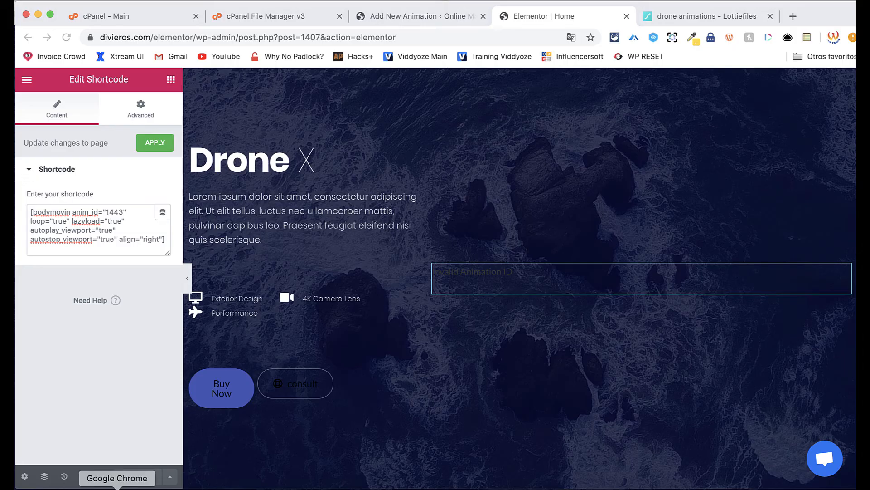
- Publish the Drone animation and view the live home page again
{"action": "left_click", "coordinate": [436, 15]}
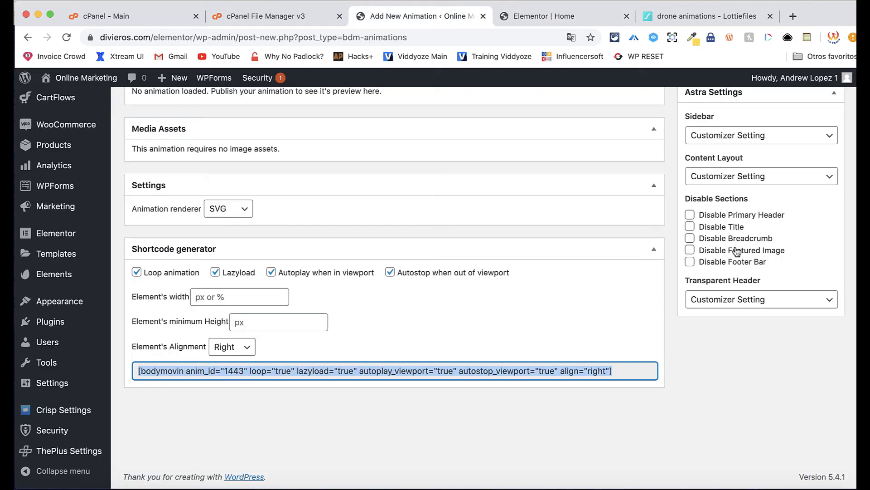
{"action": "scroll", "coordinate": [736, 252], "scroll_direction": "up", "scroll_amount": 5}
{"action": "left_click", "coordinate": [819, 253]}
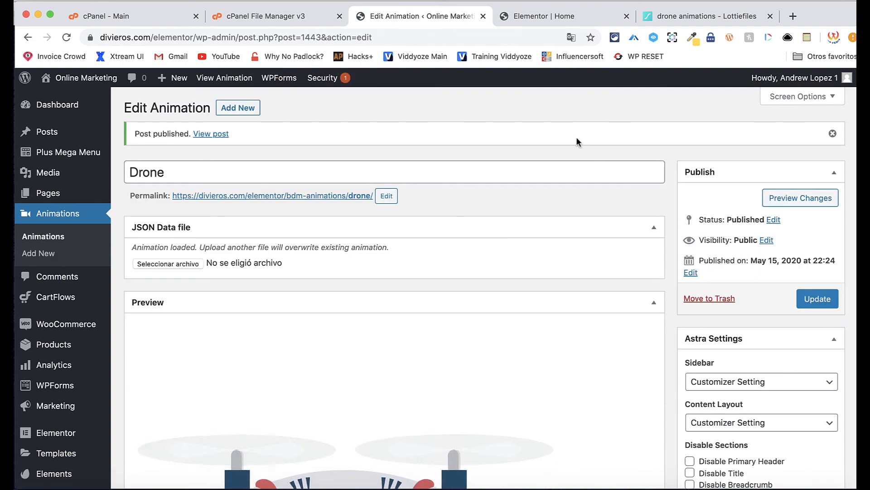
{"action": "left_click", "coordinate": [554, 18]}
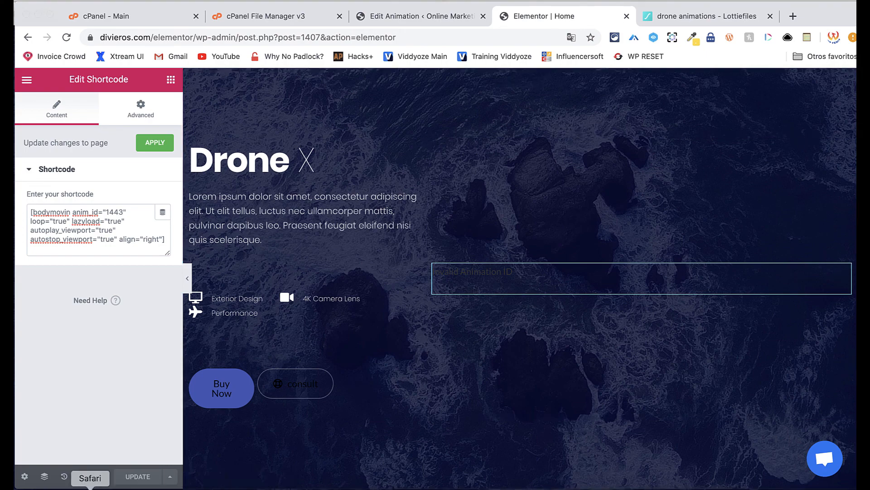
{"action": "left_click", "coordinate": [90, 488]}
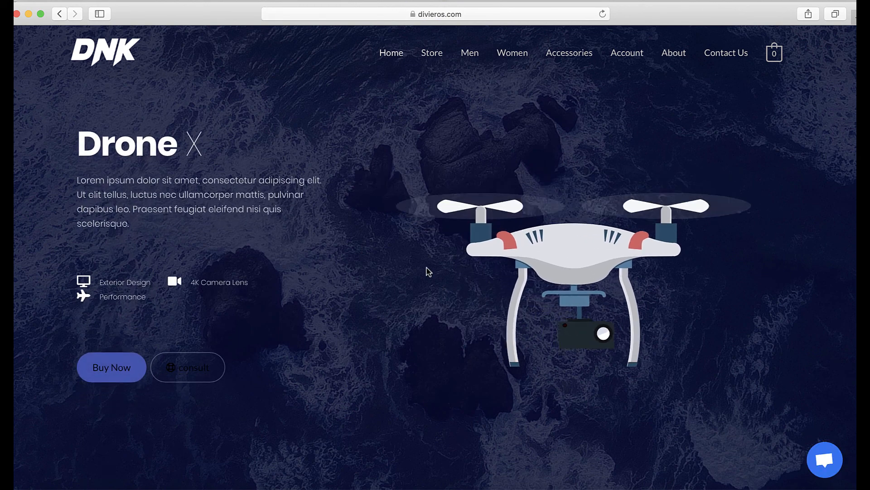
- Check the animated drone in the live Drone X hero, then return to WordPress
{"action": "left_click", "coordinate": [116, 487]}
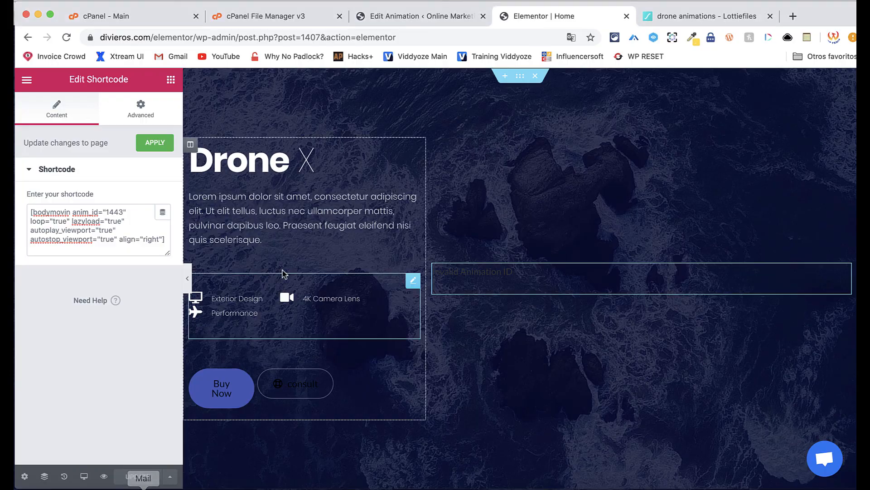
{"action": "left_click", "coordinate": [421, 18]}
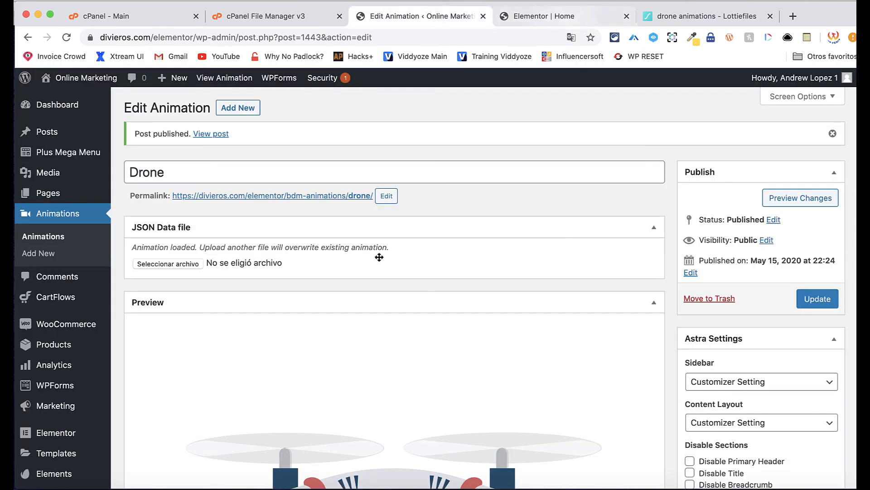
{"action": "left_click", "coordinate": [89, 487]}
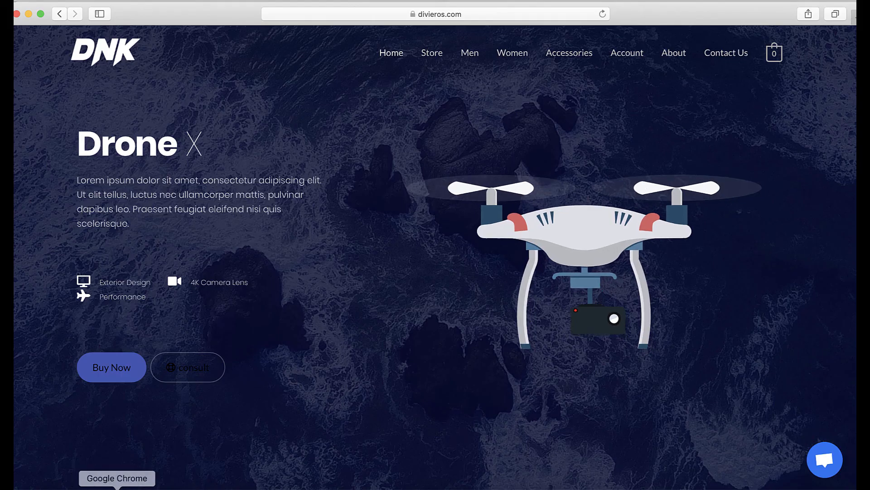
{"action": "scroll", "coordinate": [358, 363], "scroll_direction": "down", "scroll_amount": 3}
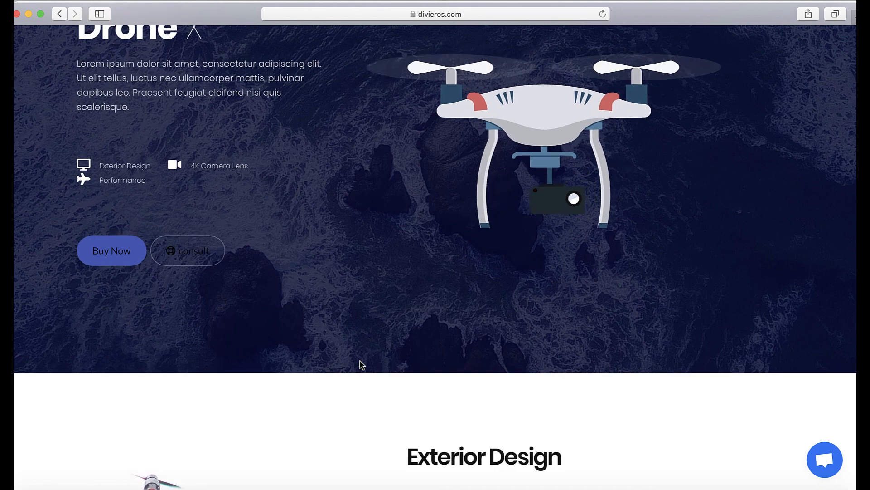
{"action": "scroll", "coordinate": [362, 364], "scroll_direction": "up", "scroll_amount": 3}
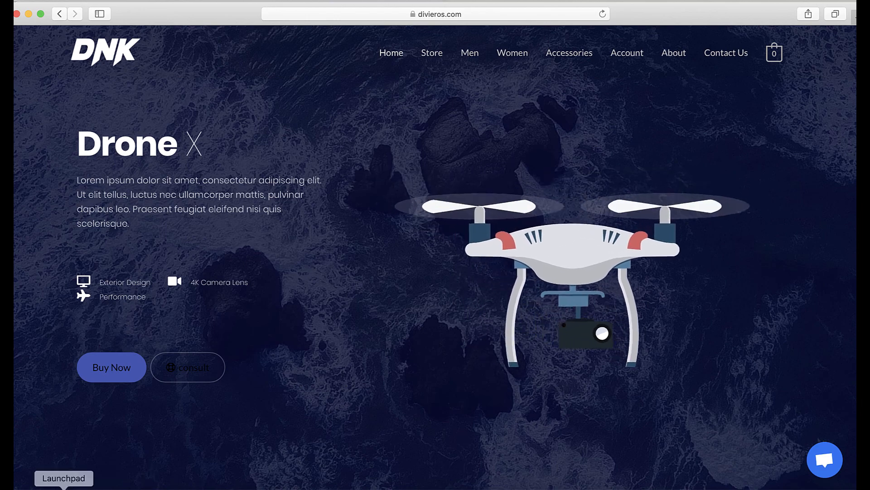
{"action": "left_click", "coordinate": [116, 486]}
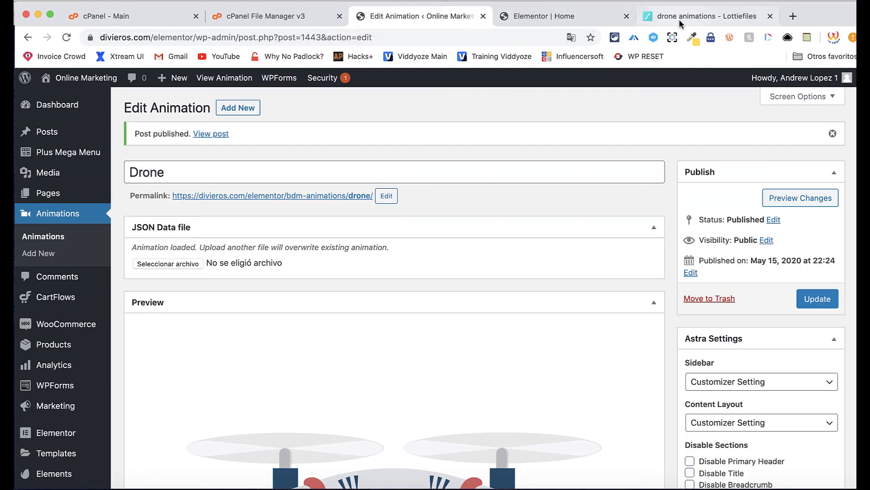
- Close the LottieFiles drone preview and scroll through the drone search results
{"action": "left_click", "coordinate": [707, 16]}
{"action": "left_click", "coordinate": [714, 236]}
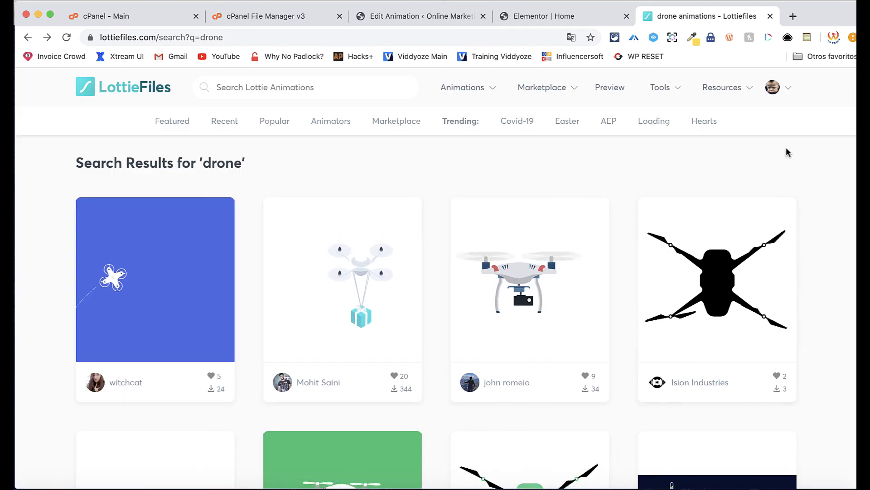
{"action": "scroll", "coordinate": [469, 351], "scroll_direction": "down", "scroll_amount": 1}
{"action": "scroll", "coordinate": [470, 351], "scroll_direction": "down", "scroll_amount": 6}
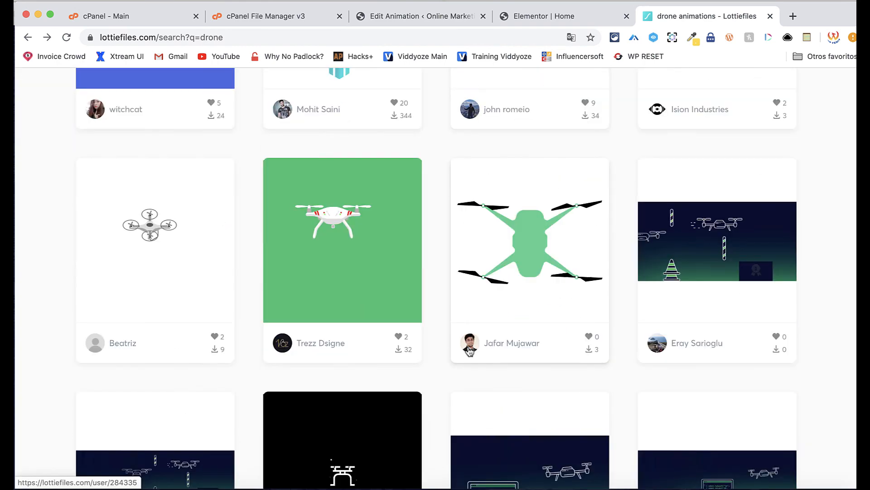
{"action": "scroll", "coordinate": [468, 346], "scroll_direction": "down", "scroll_amount": 3}
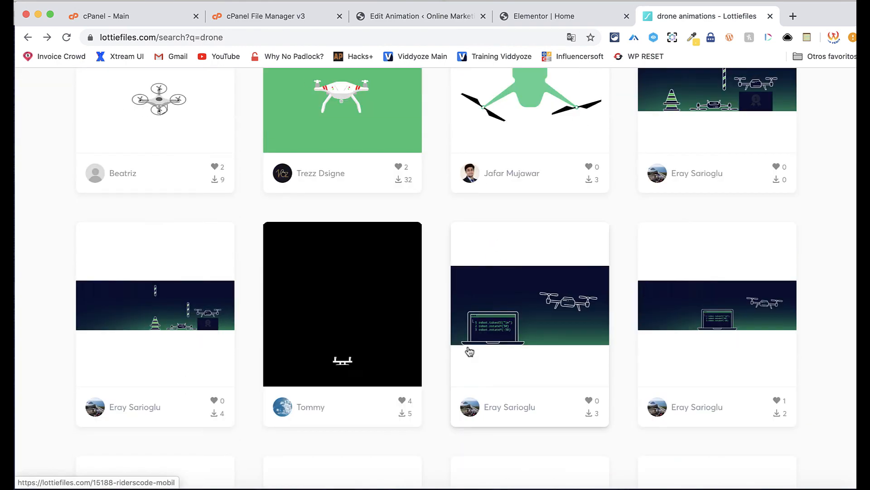
{"action": "scroll", "coordinate": [469, 351], "scroll_direction": "down", "scroll_amount": 4}
{"action": "scroll", "coordinate": [470, 351], "scroll_direction": "down", "scroll_amount": 10}
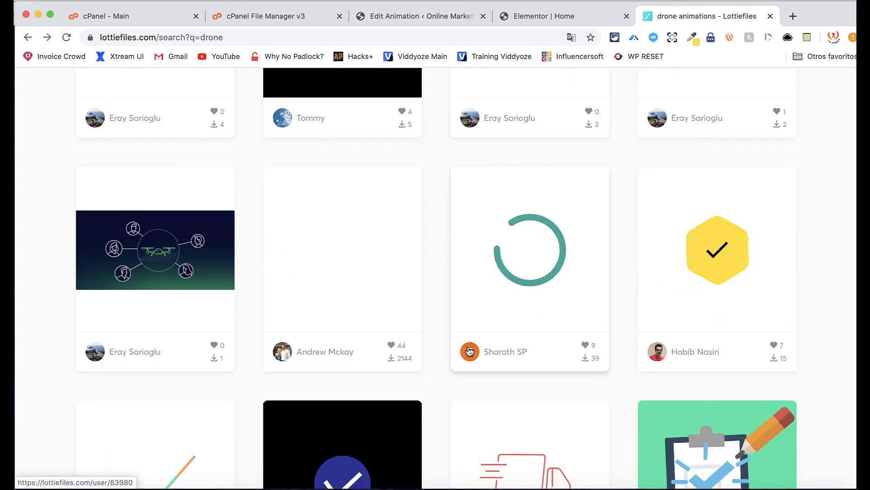
{"action": "scroll", "coordinate": [470, 351], "scroll_direction": "down", "scroll_amount": 1}
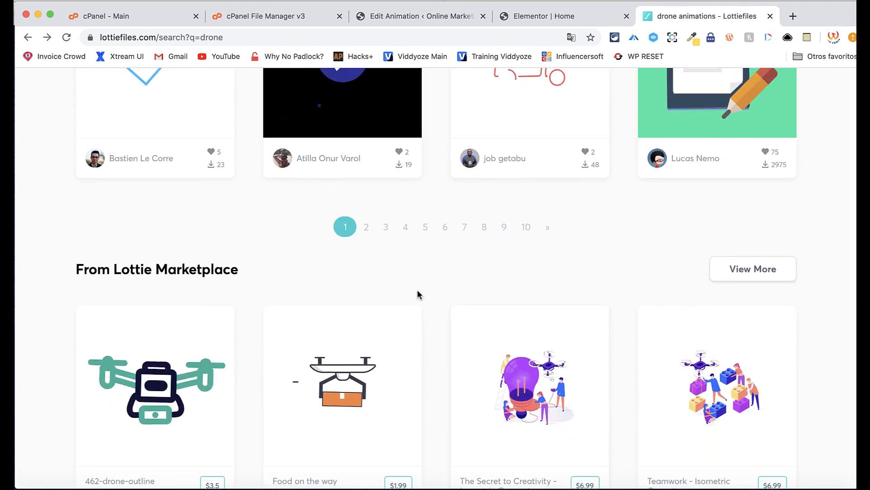
- Browse page 2 of the drone results, then return to the Drone animation edit page
{"action": "left_click", "coordinate": [368, 228]}
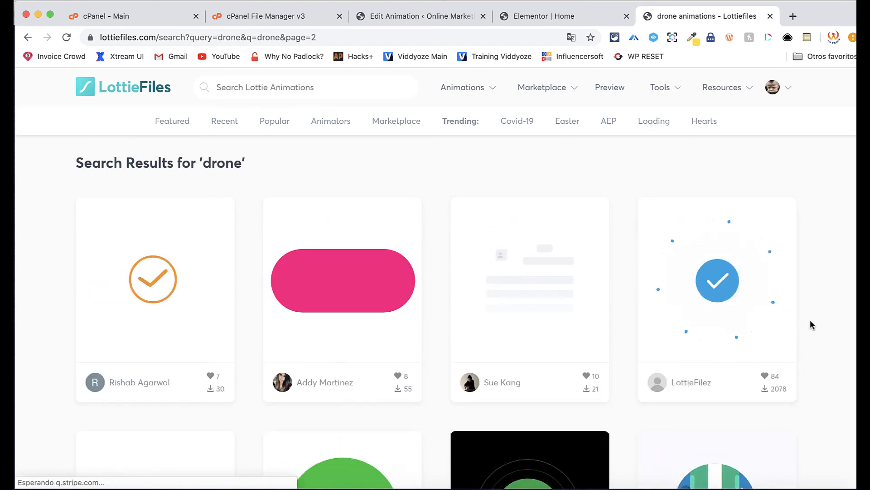
{"action": "scroll", "coordinate": [835, 369], "scroll_direction": "down", "scroll_amount": 5}
{"action": "scroll", "coordinate": [836, 370], "scroll_direction": "down", "scroll_amount": 20}
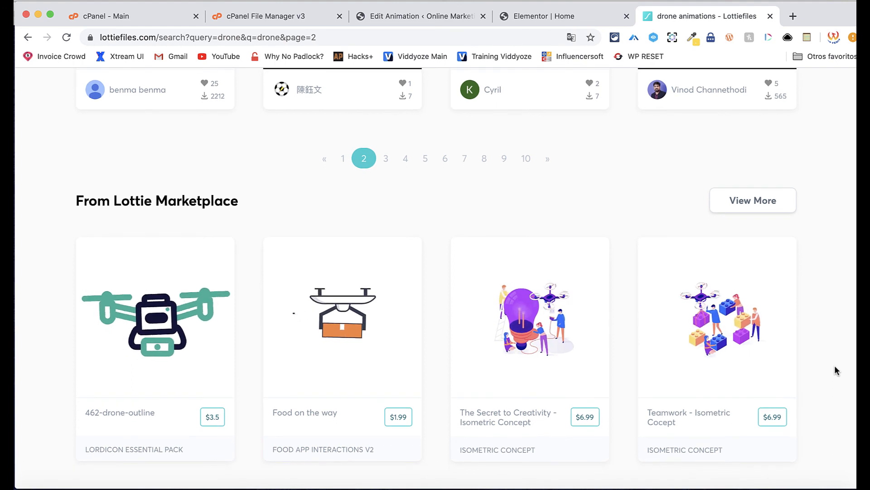
{"action": "scroll", "coordinate": [835, 369], "scroll_direction": "down", "scroll_amount": 2}
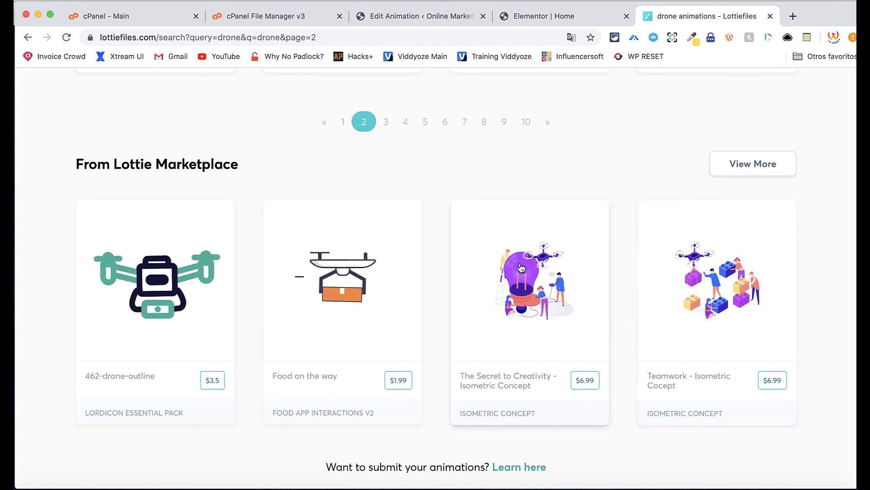
{"action": "scroll", "coordinate": [521, 267], "scroll_direction": "up", "scroll_amount": 20}
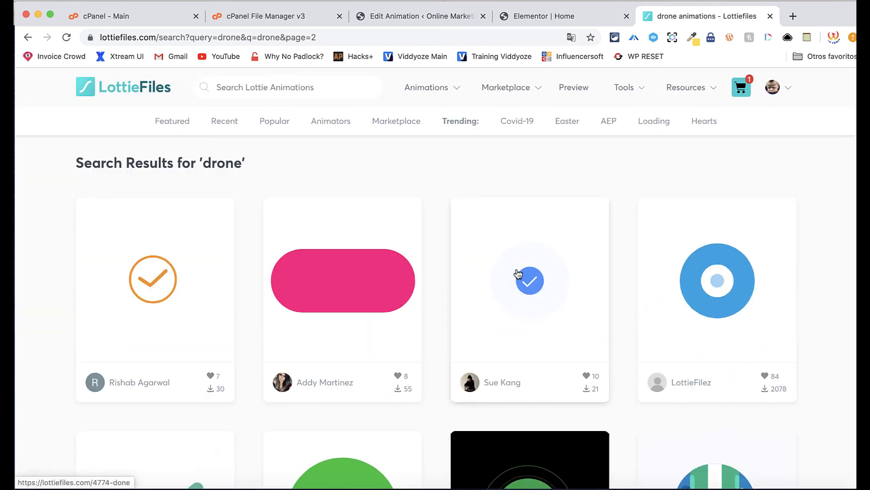
{"action": "left_click", "coordinate": [245, 93]}
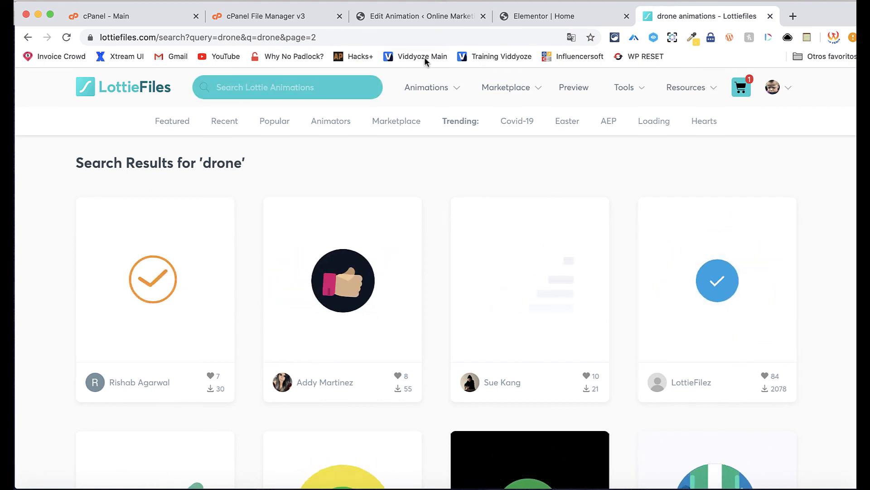
{"action": "left_click", "coordinate": [460, 15]}
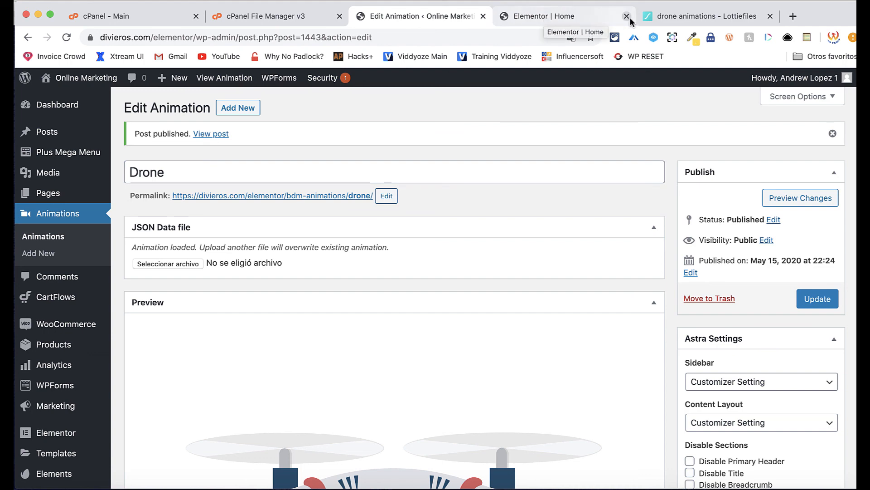
{"action": "left_click", "coordinate": [548, 22]}
{"action": "scroll", "coordinate": [357, 389], "scroll_direction": "down", "scroll_amount": 10}
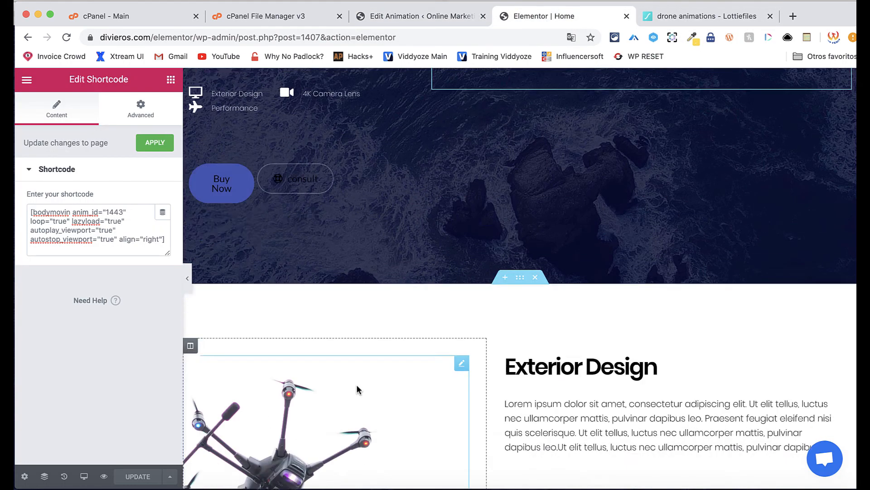
{"action": "scroll", "coordinate": [358, 390], "scroll_direction": "up", "scroll_amount": 10}
{"action": "scroll", "coordinate": [443, 396], "scroll_direction": "down", "scroll_amount": 10}
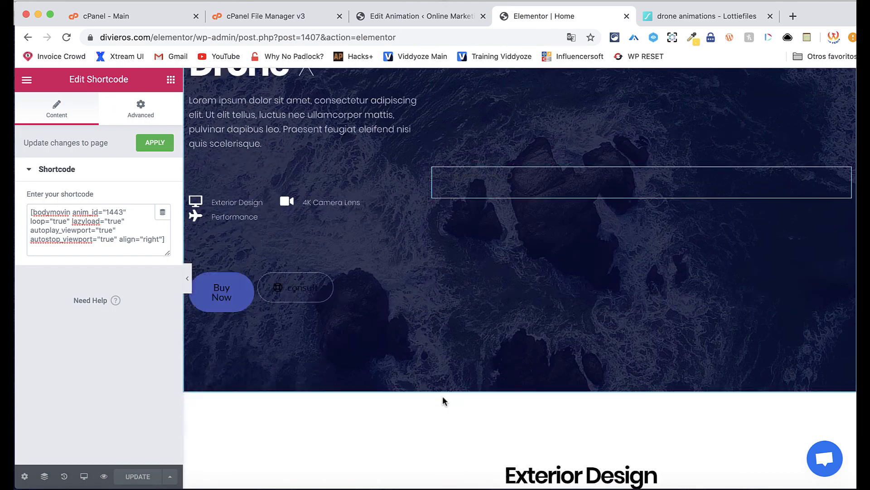
{"action": "scroll", "coordinate": [442, 395], "scroll_direction": "down", "scroll_amount": 15}
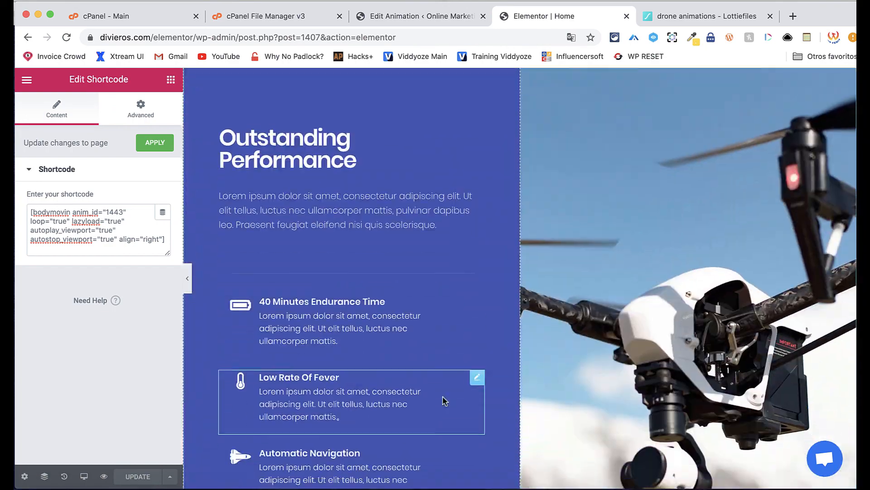
{"action": "scroll", "coordinate": [442, 396], "scroll_direction": "down", "scroll_amount": 15}
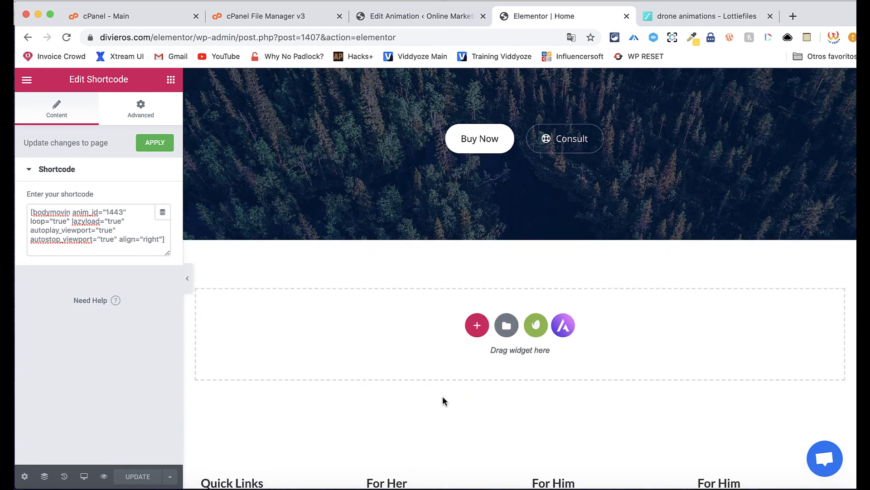
{"action": "scroll", "coordinate": [442, 401], "scroll_direction": "down", "scroll_amount": 4}
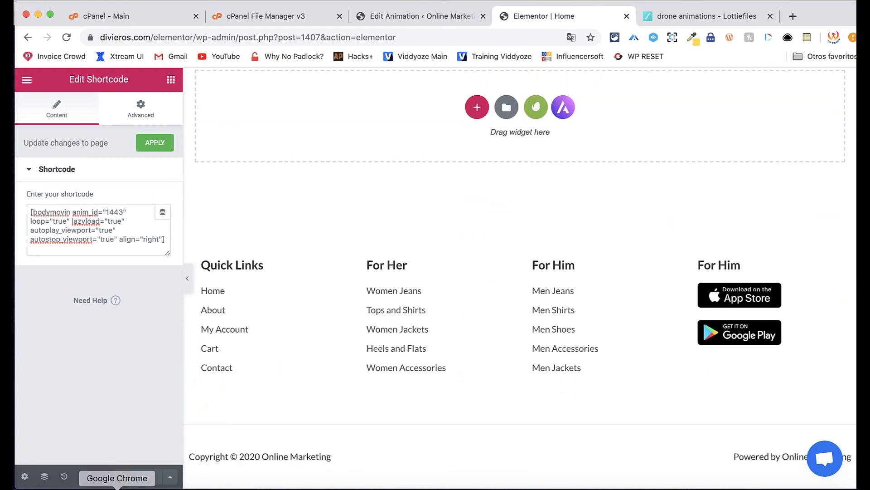
{"action": "left_click", "coordinate": [91, 487]}
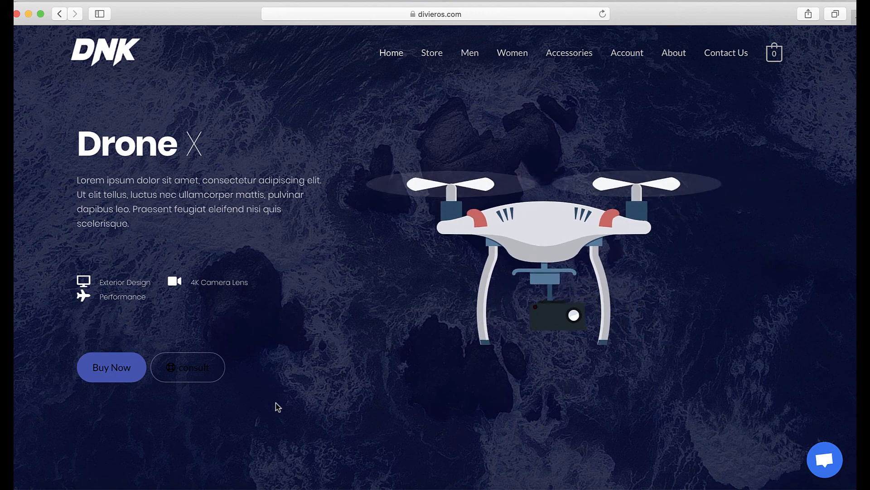
{"action": "scroll", "coordinate": [276, 401], "scroll_direction": "down", "scroll_amount": 10}
{"action": "scroll", "coordinate": [277, 407], "scroll_direction": "up", "scroll_amount": 8}
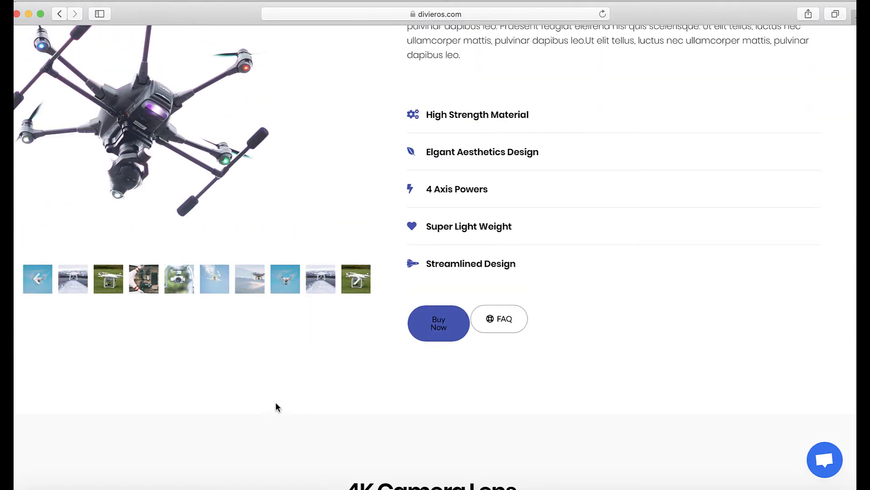
{"action": "scroll", "coordinate": [278, 407], "scroll_direction": "down", "scroll_amount": 15}
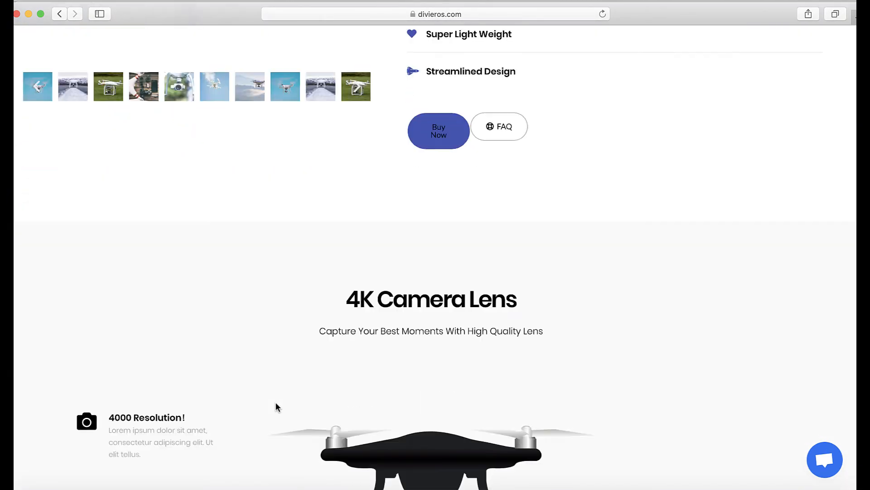
{"action": "scroll", "coordinate": [278, 407], "scroll_direction": "down", "scroll_amount": 12}
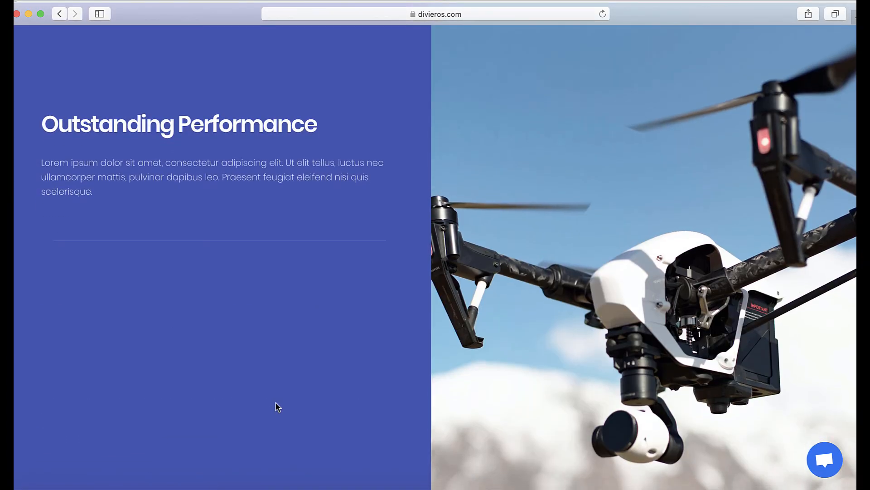
{"action": "scroll", "coordinate": [278, 407], "scroll_direction": "down", "scroll_amount": 10}
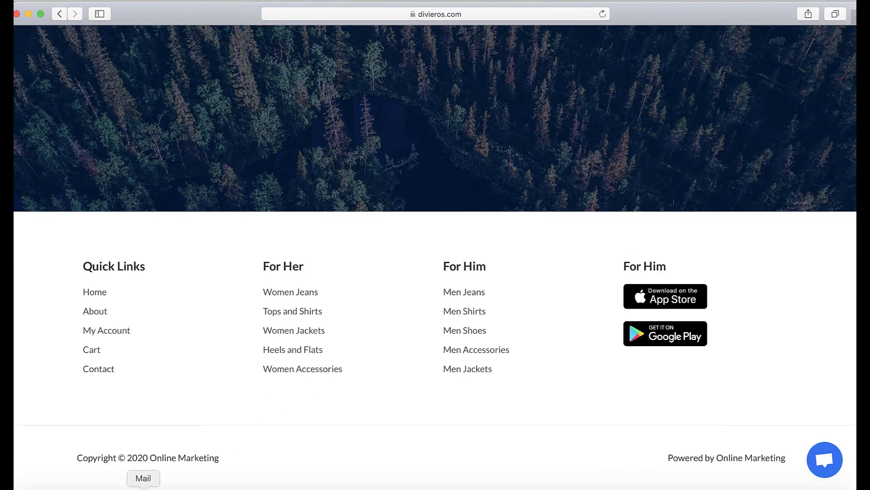
{"action": "left_click", "coordinate": [116, 487]}
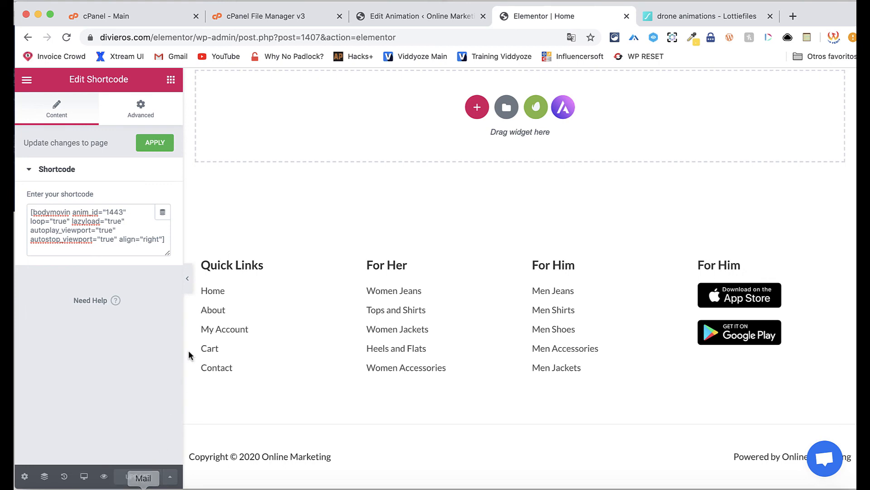
{"action": "left_click", "coordinate": [434, 17]}
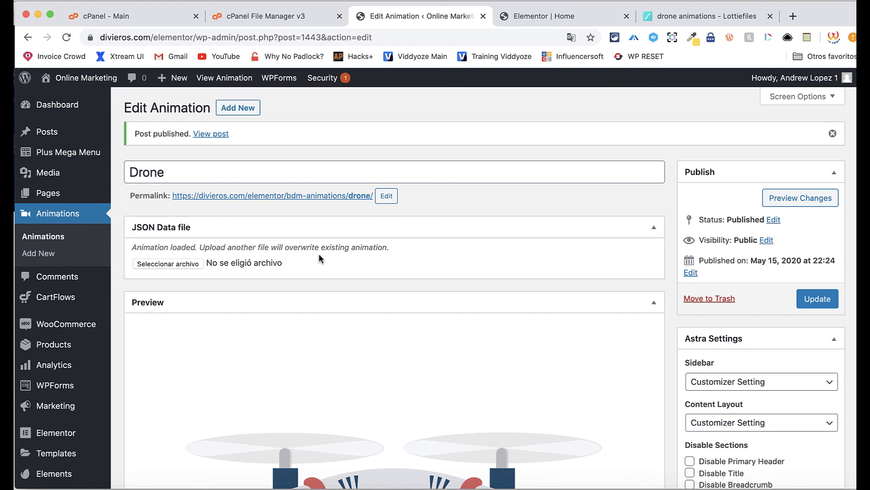
- Collapse the Preview, JSON Data file, Settings and Shortcode generator boxes on the Drone edit page
{"action": "scroll", "coordinate": [319, 254], "scroll_direction": "down", "scroll_amount": 4}
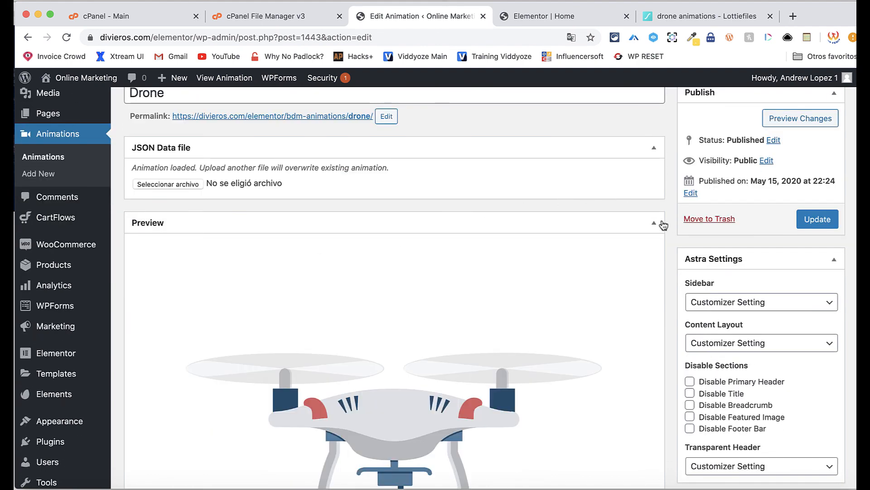
{"action": "left_click", "coordinate": [654, 222]}
{"action": "left_click", "coordinate": [654, 148]}
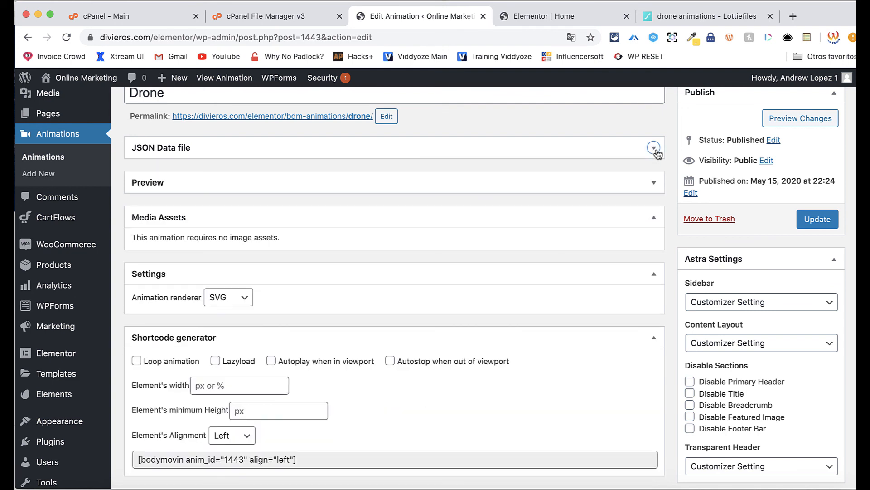
{"action": "left_click", "coordinate": [654, 273]}
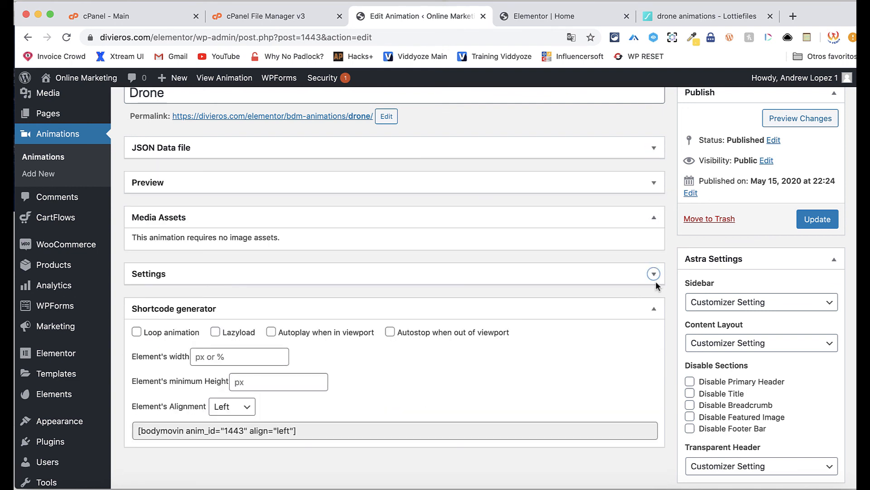
{"action": "left_click", "coordinate": [654, 309]}
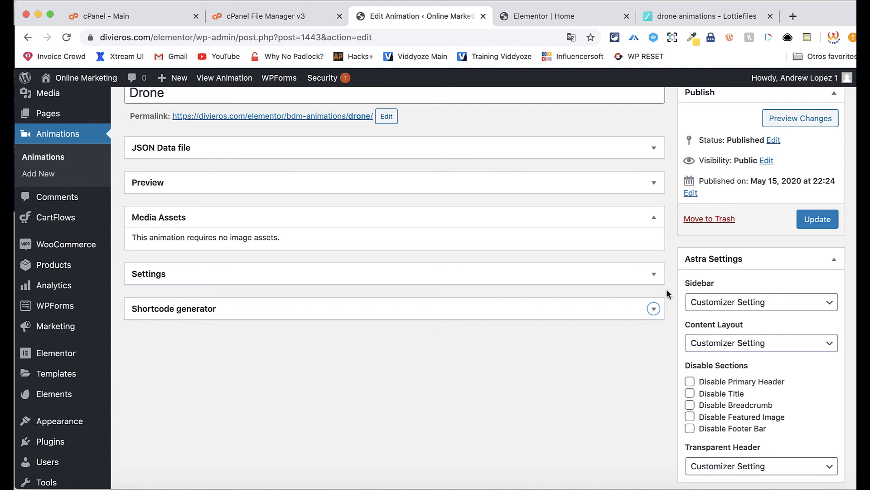
{"action": "scroll", "coordinate": [667, 289], "scroll_direction": "up", "scroll_amount": 2}
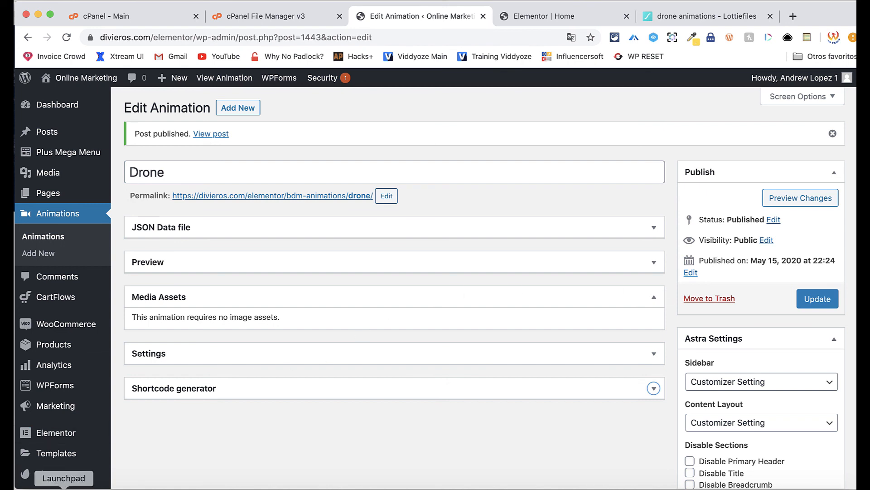
- Scroll the live divieros.com page to the Drone X hero with the animated drone
{"action": "left_click", "coordinate": [90, 487]}
{"action": "scroll", "coordinate": [272, 262], "scroll_direction": "up", "scroll_amount": 20}
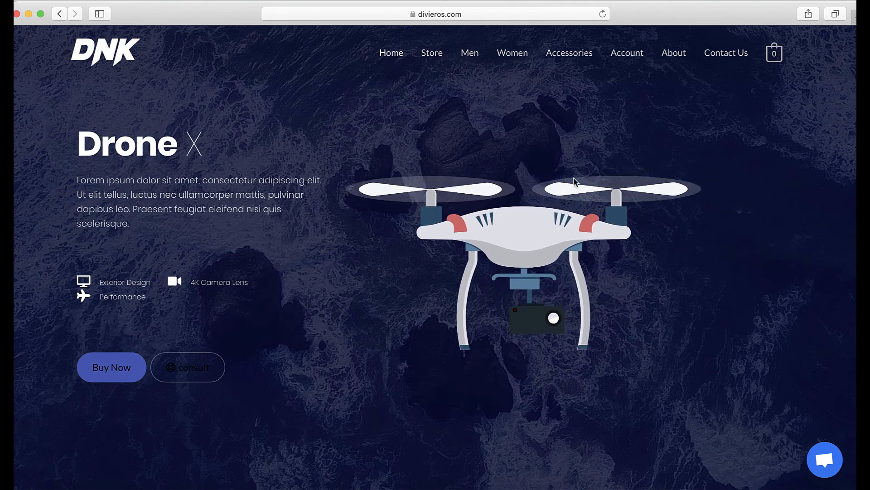
{"action": "scroll", "coordinate": [504, 241], "scroll_direction": "down", "scroll_amount": 3}
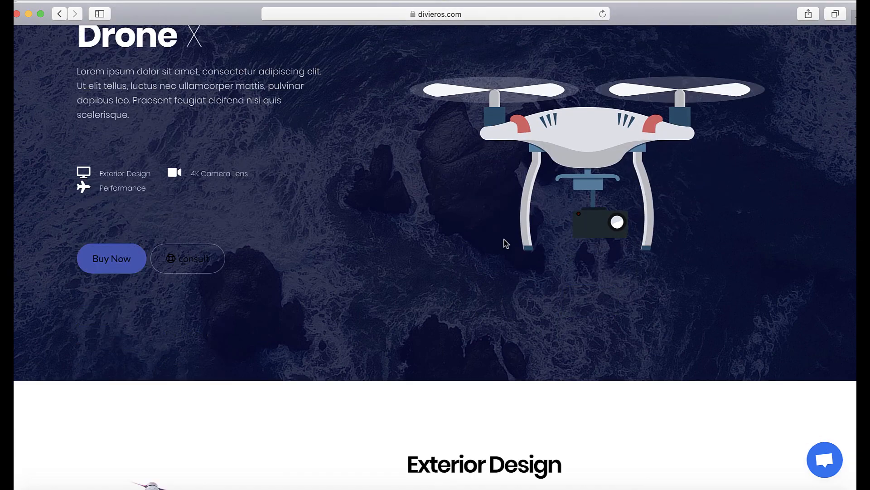